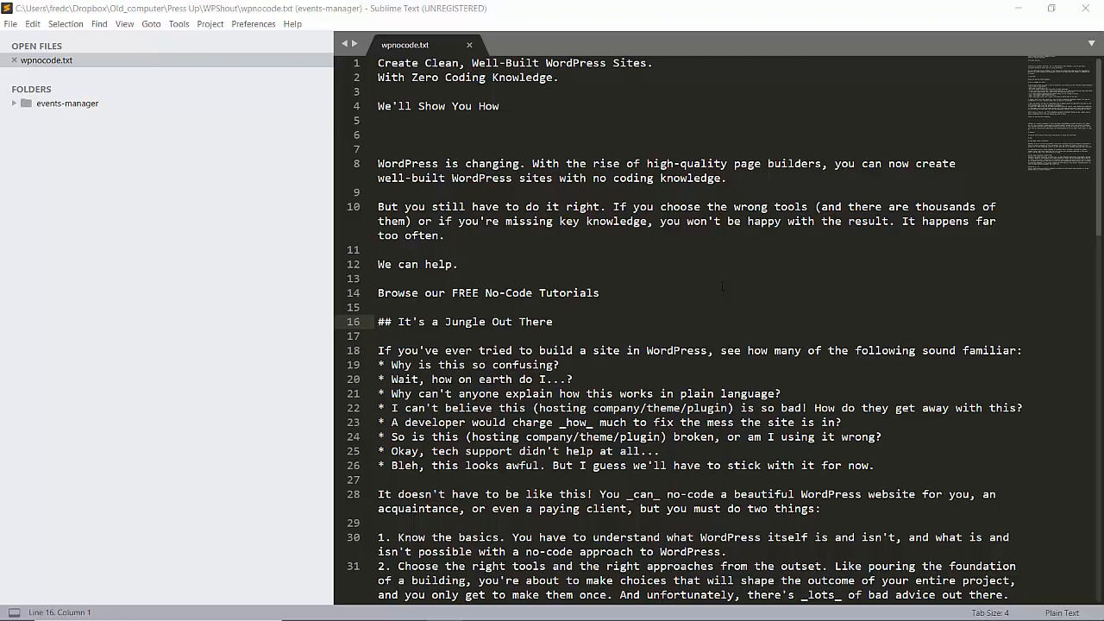
- Open siteground.com in a new Chrome tab
scroll(659, 308, down, 20)
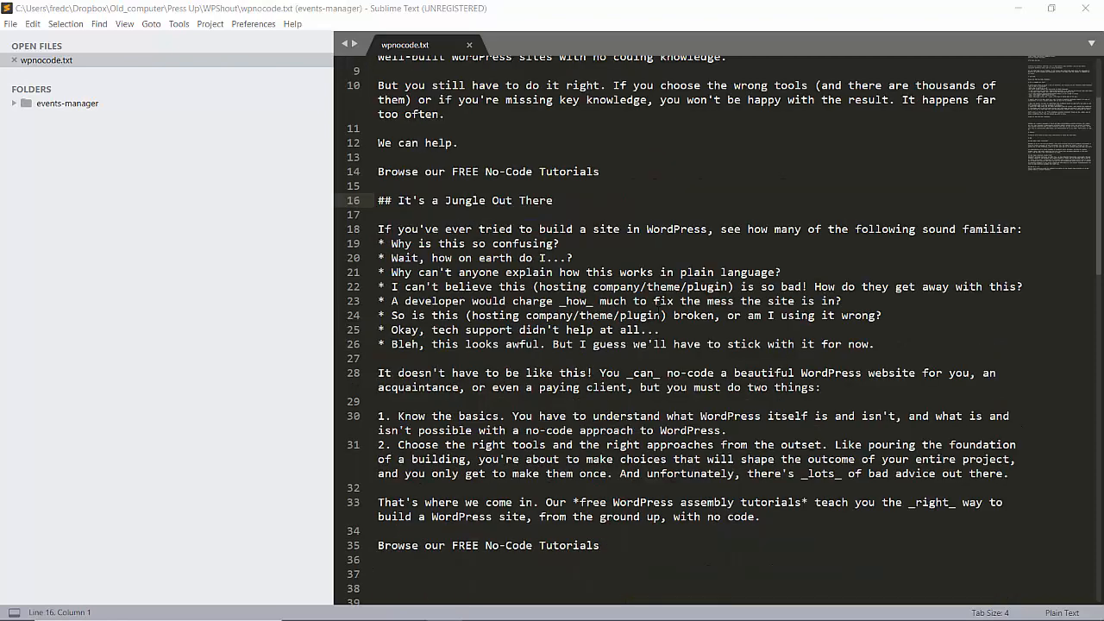
scroll(658, 311, up, 20)
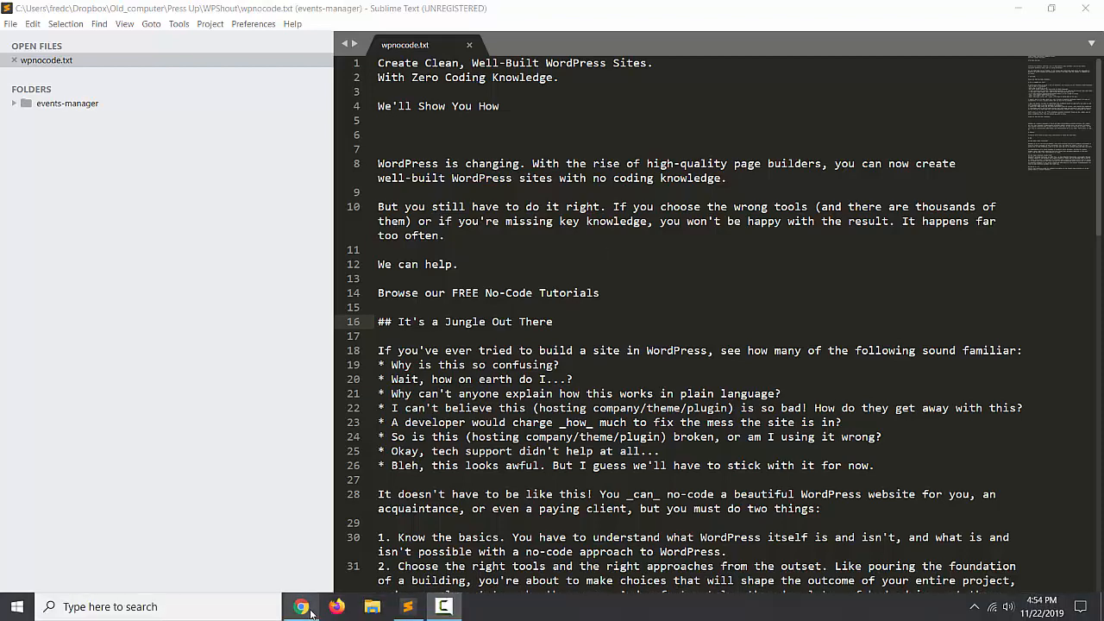
click(301, 606)
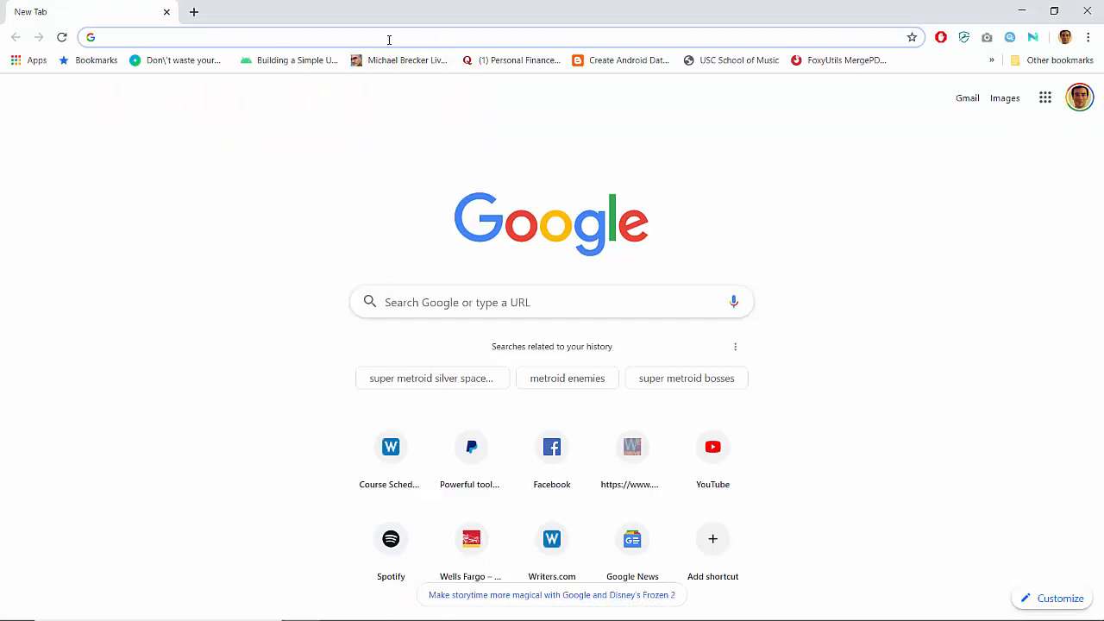
key(ctrl+t)
text(siteground.com)
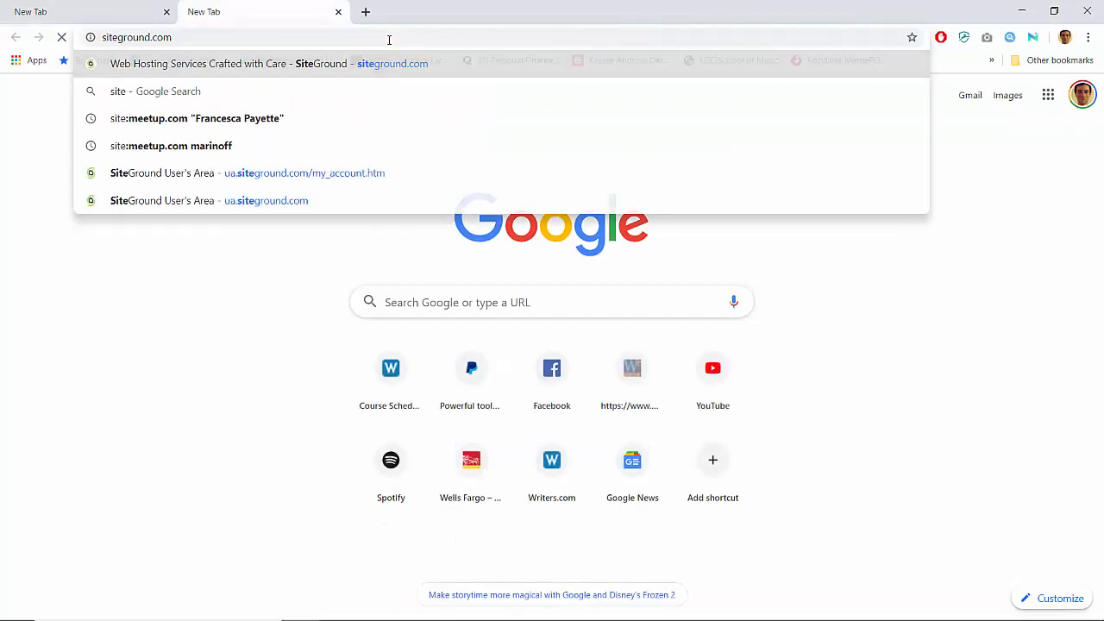
key(Return)
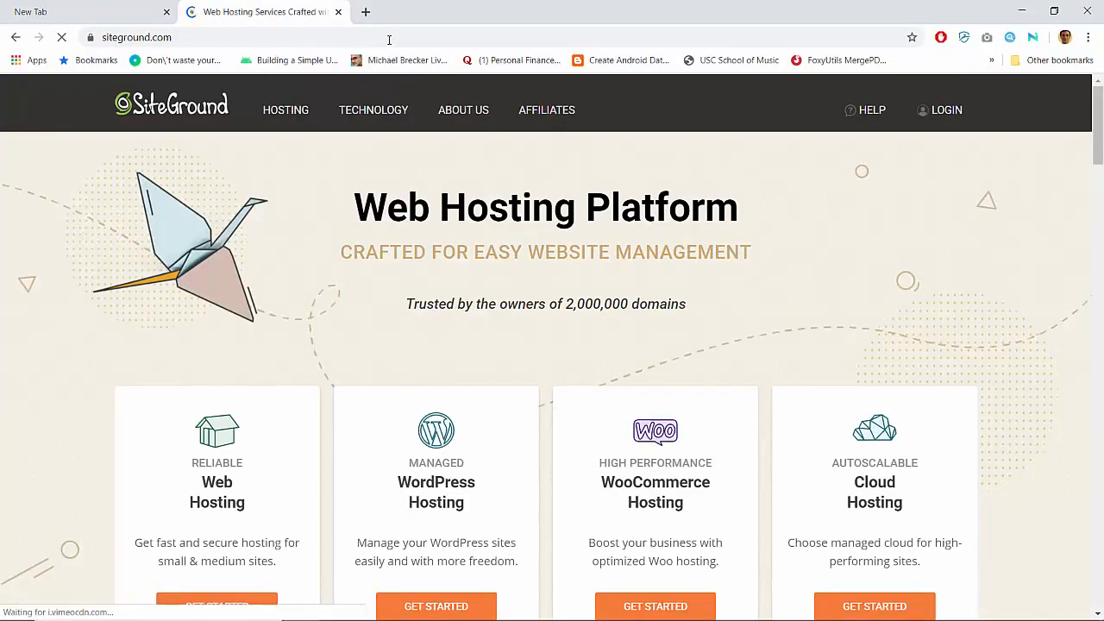
- Log in to SiteGround with the second saved account and its saved password
click(944, 110)
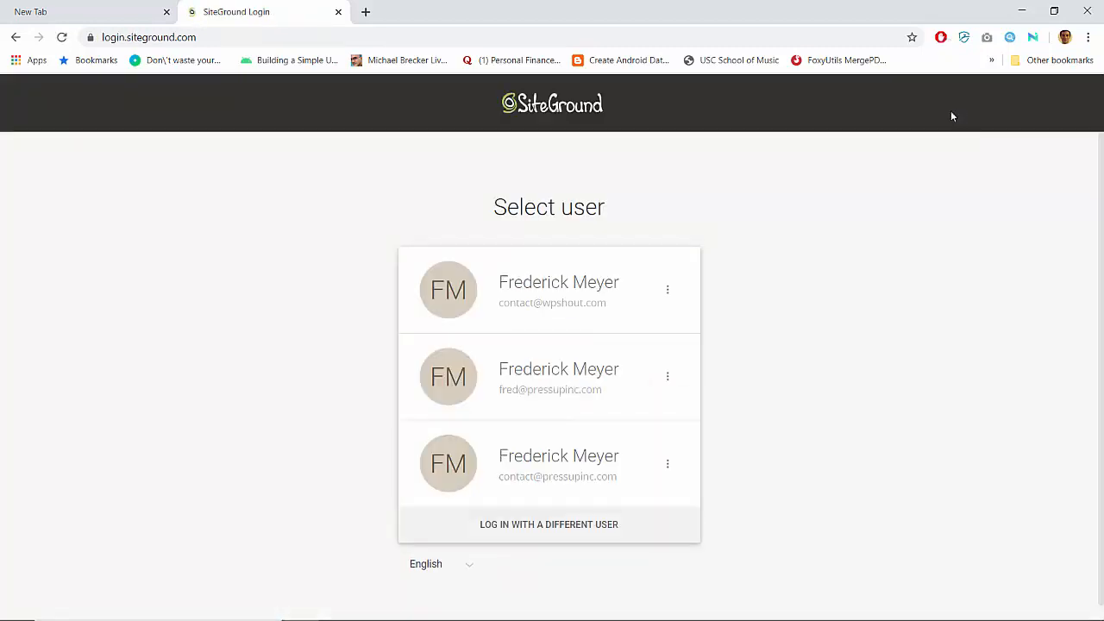
click(583, 378)
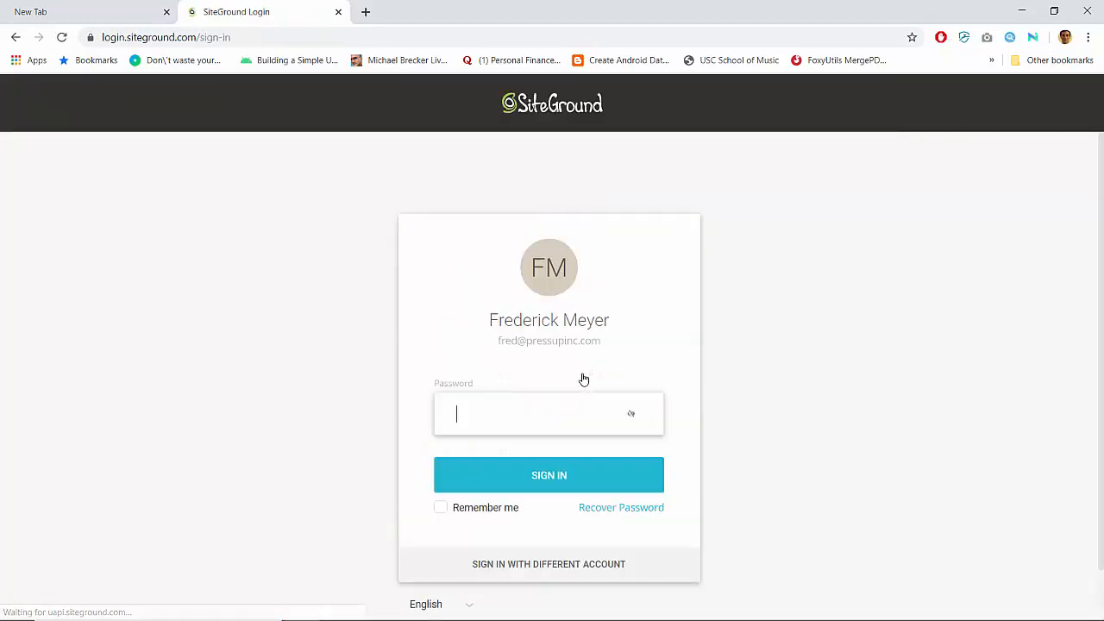
click(516, 408)
click(508, 481)
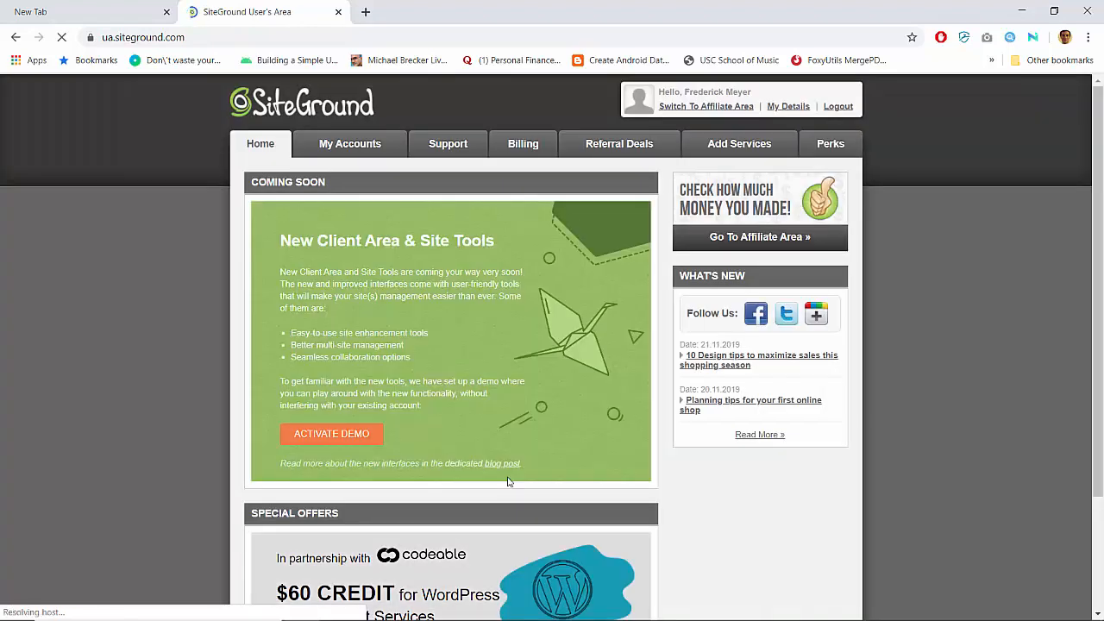
- Open the cPanel for the pressupinc.com hosting account from My Accounts
click(369, 151)
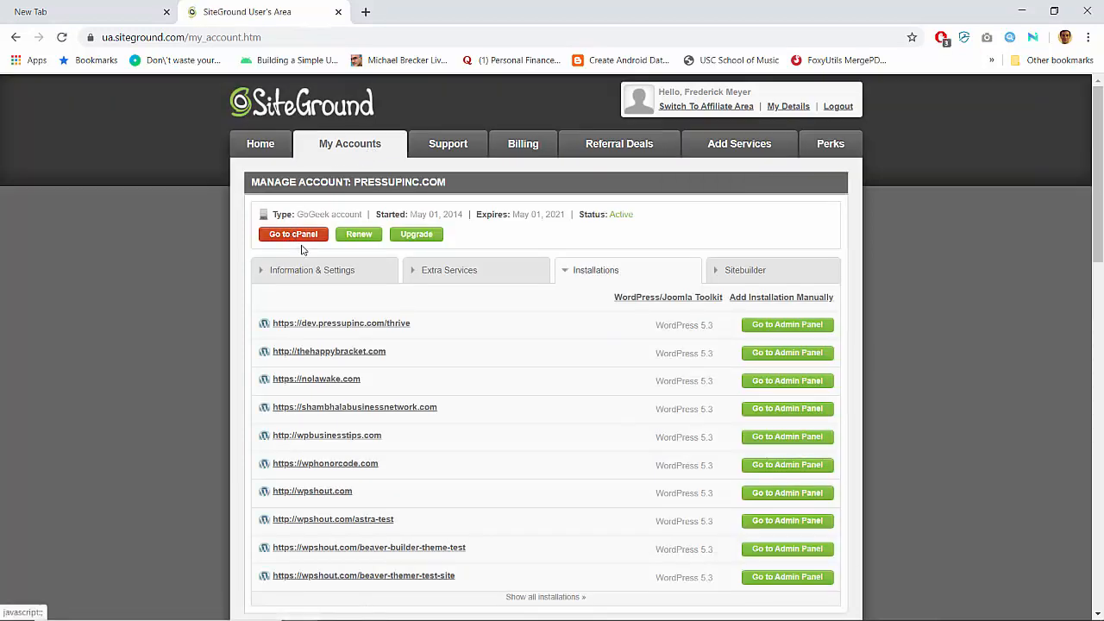
click(293, 235)
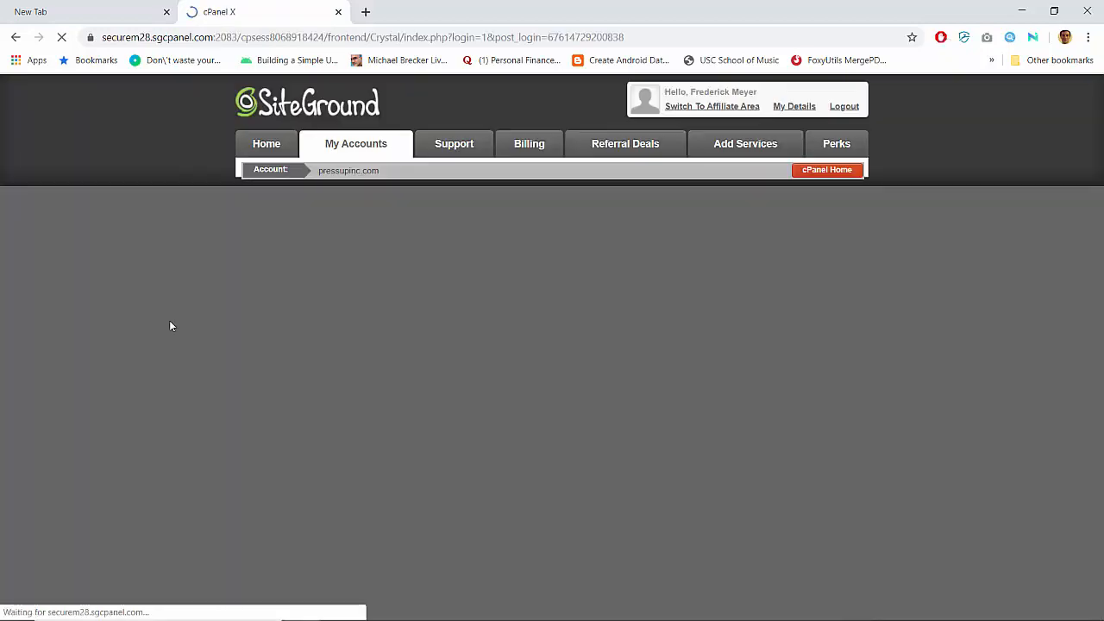
scroll(170, 326, down, 1)
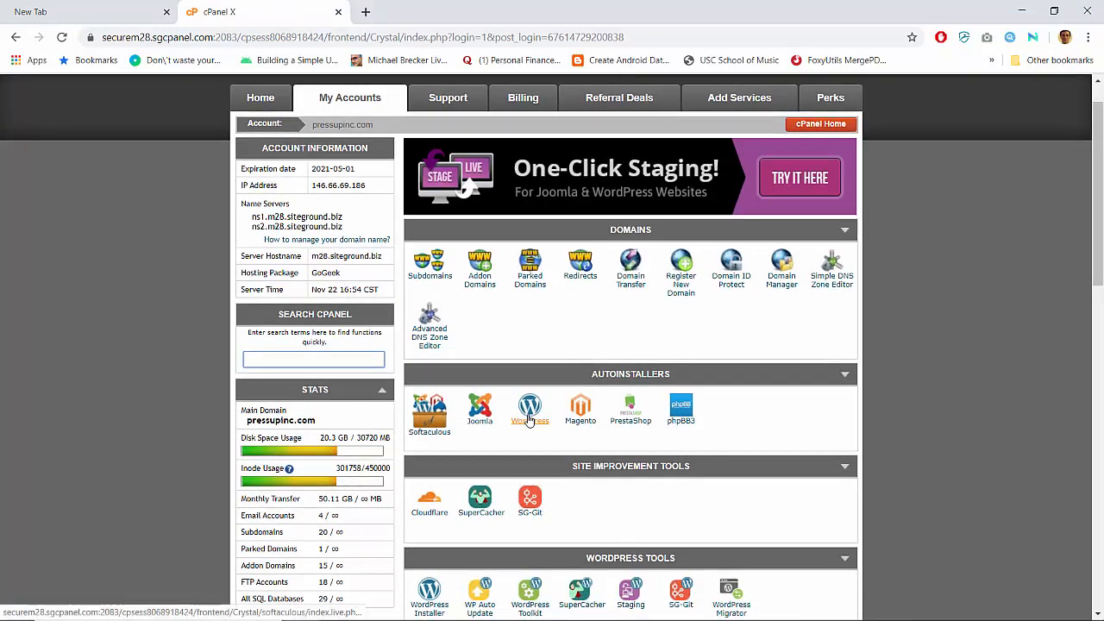
- Open the Softaculous WordPress installer from cPanel's Autoinstallers and show its Install form
click(529, 418)
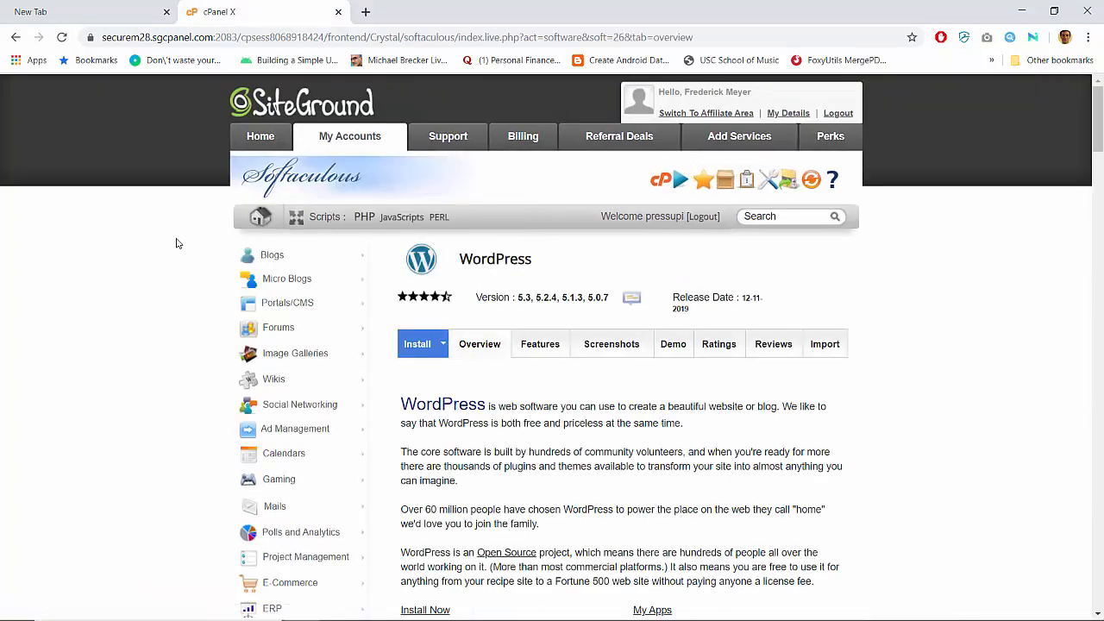
scroll(176, 243, down, 1)
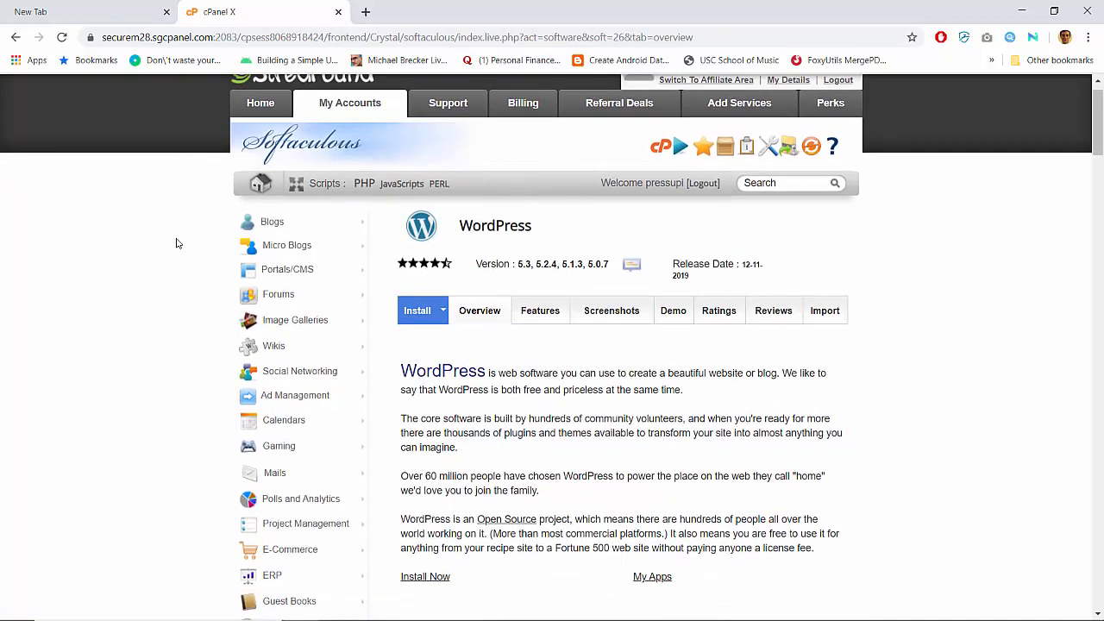
click(417, 313)
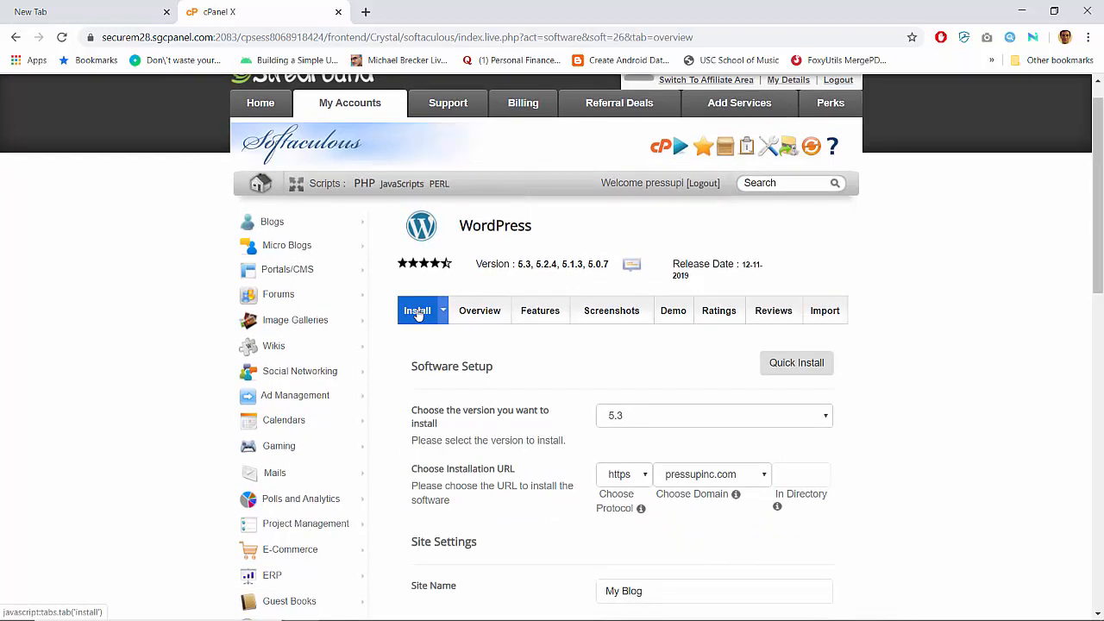
- Set the install location to domain wpshout.com with directory wpnocode
scroll(417, 313, down, 2)
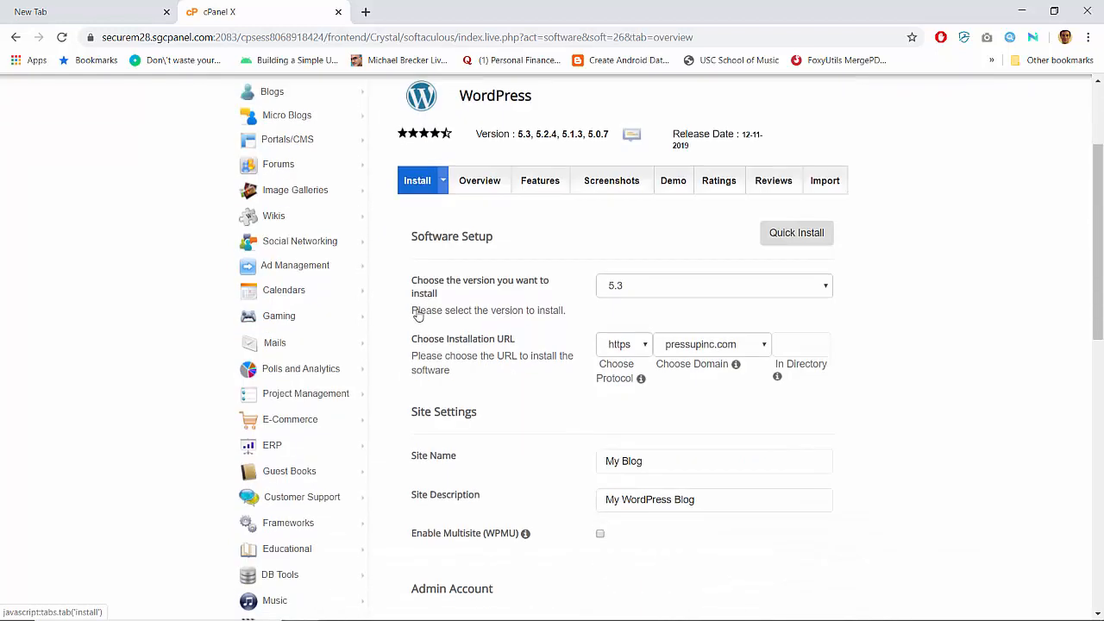
click(709, 341)
scroll(716, 431, down, 5)
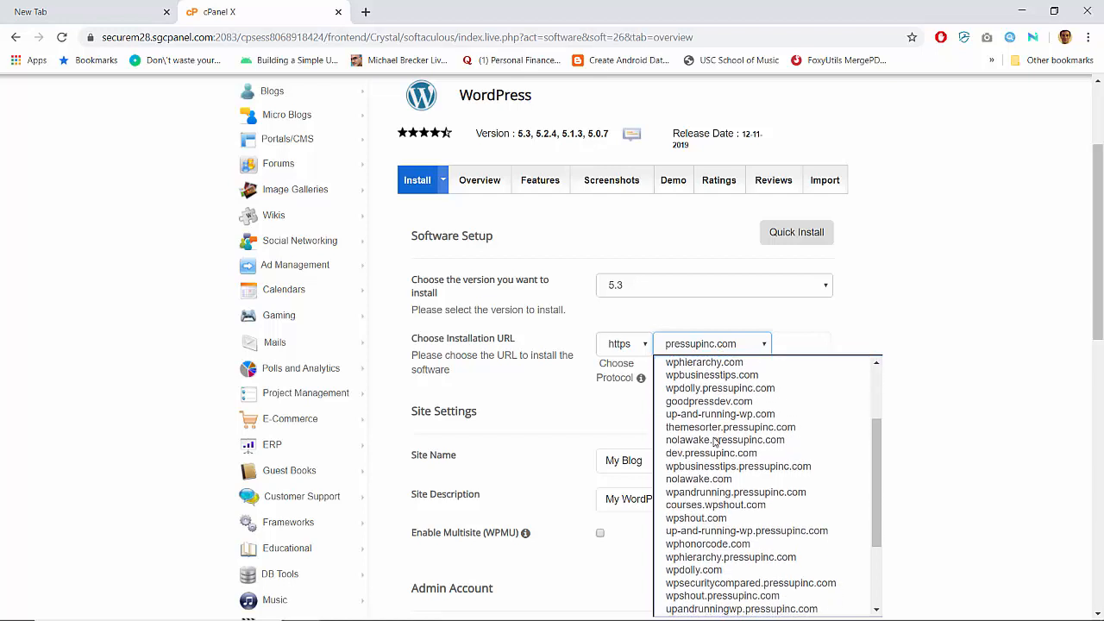
click(705, 517)
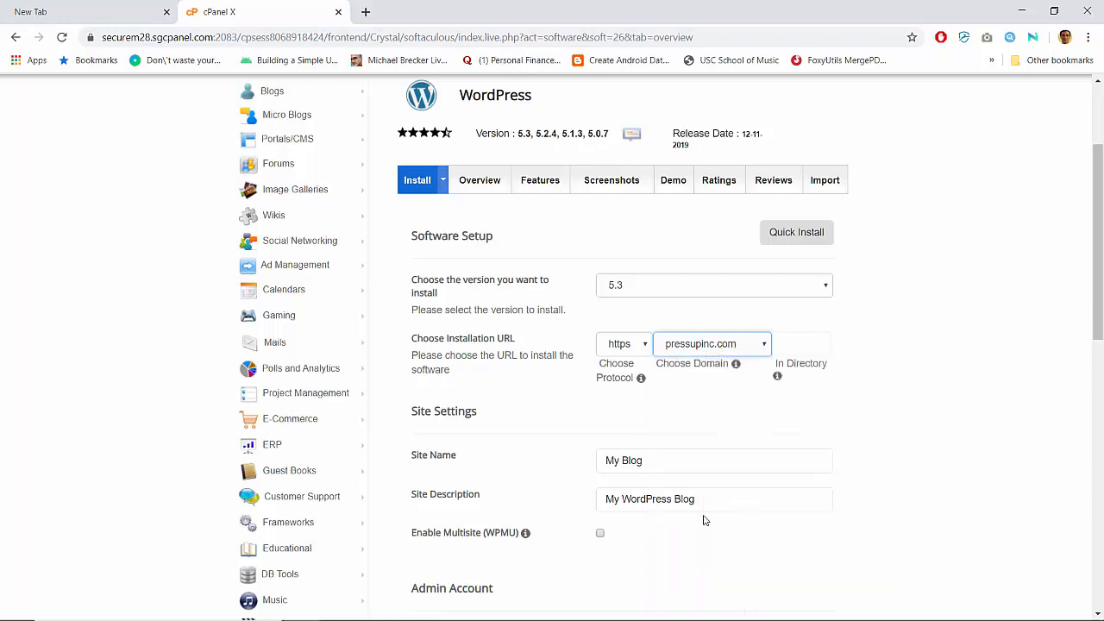
click(805, 342)
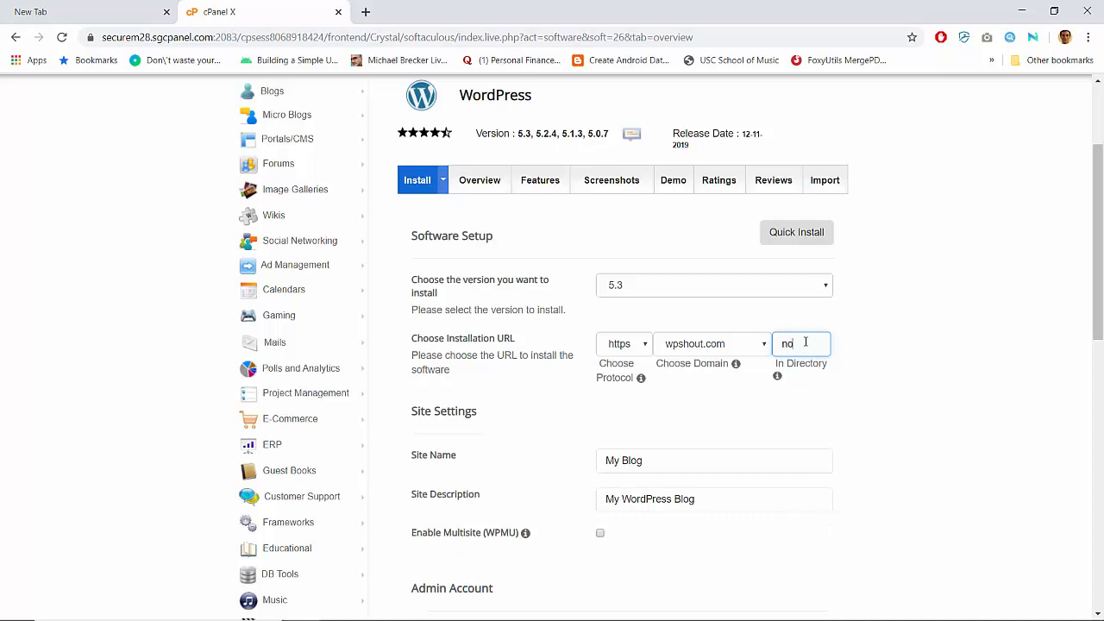
text(nocodewp)
key(BackSpace)
key(BackSpace)
key(Home)
text(wp)
- Name the site 'WP No Code' with description 'No-Code WordPress Assembly Tutorials'
key(Tab)
scroll(805, 342, down, 1)
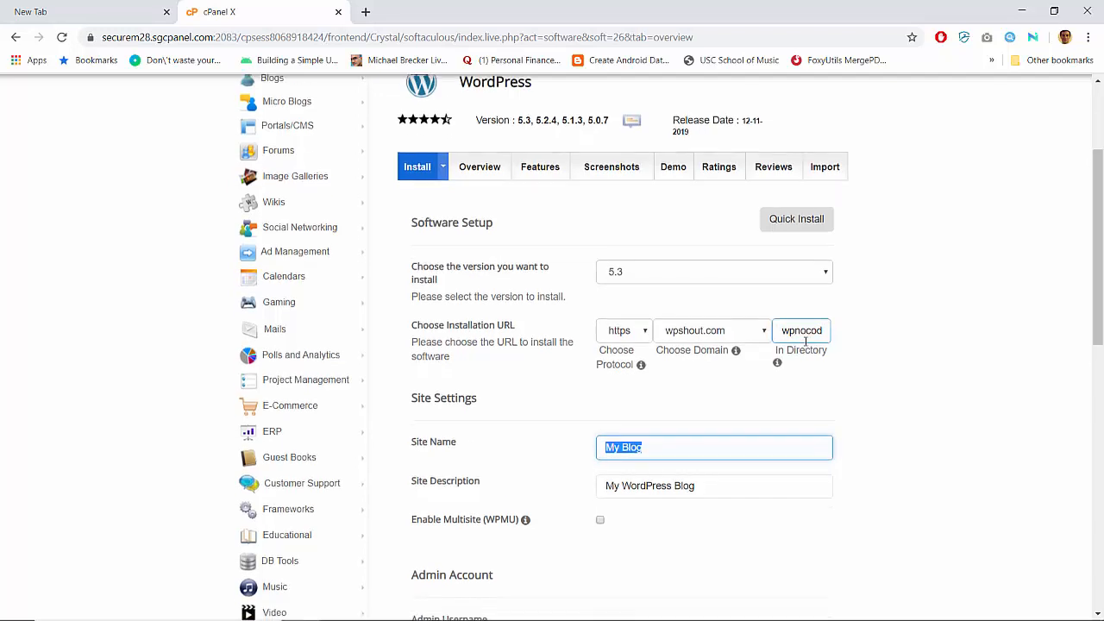
text(WP No C)
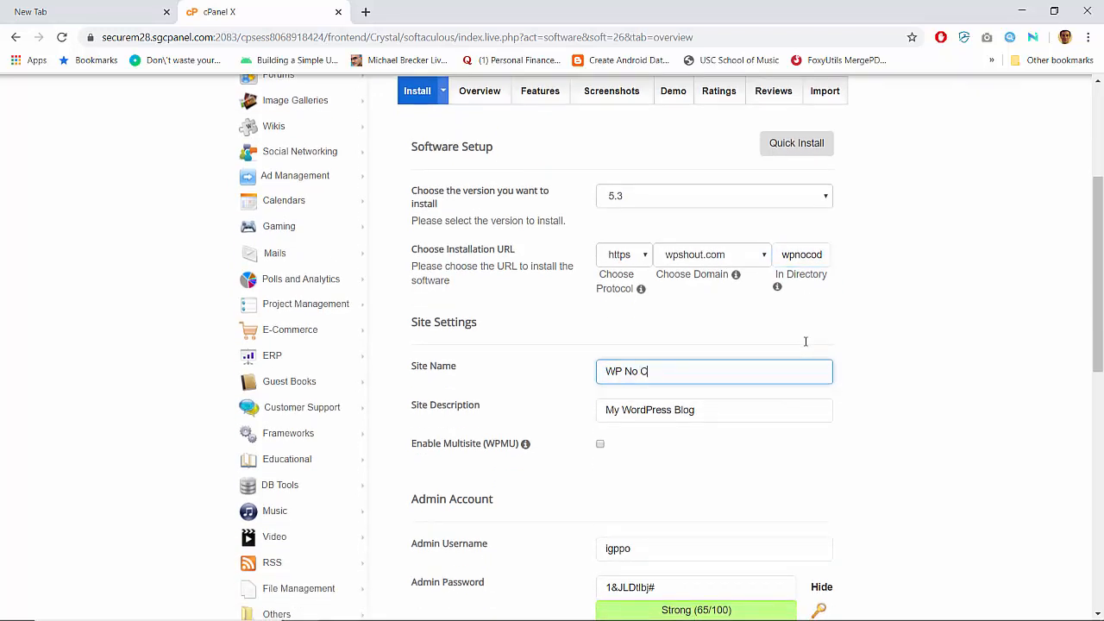
text(ode)
key(Tab)
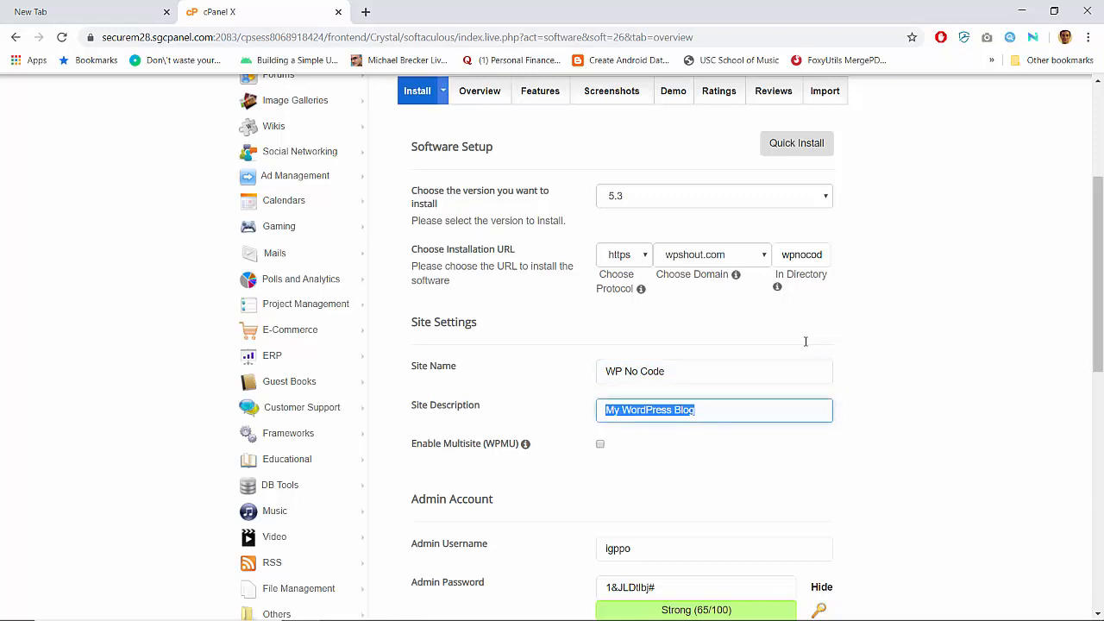
text(No-c)
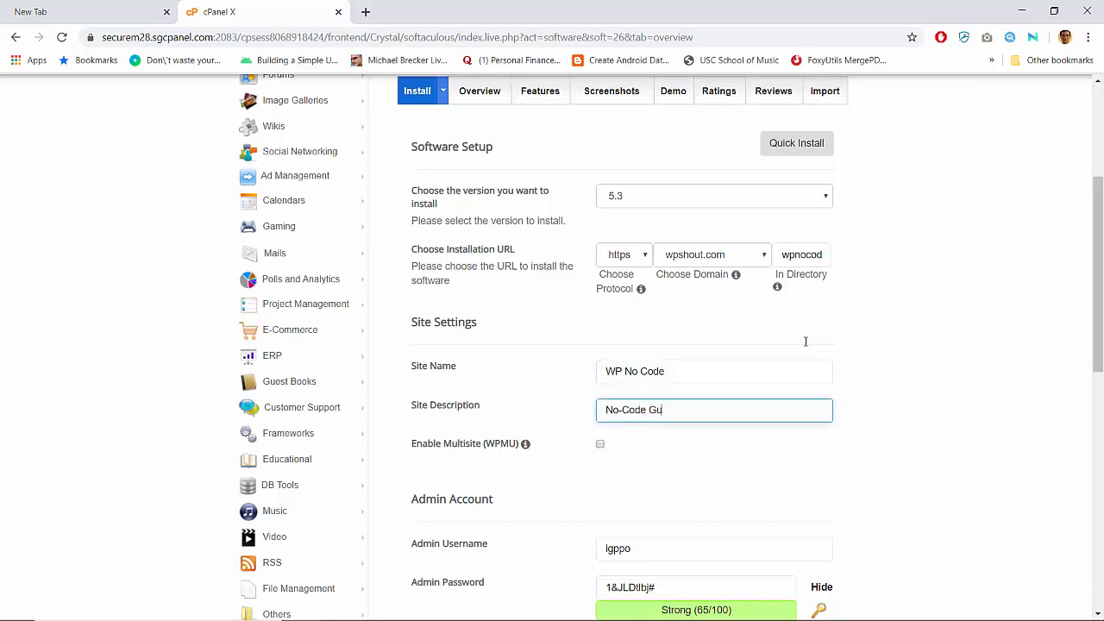
text(ode Guide to WordPres)
key(ctrl+shift+Left)
key(ctrl+shift+Left)
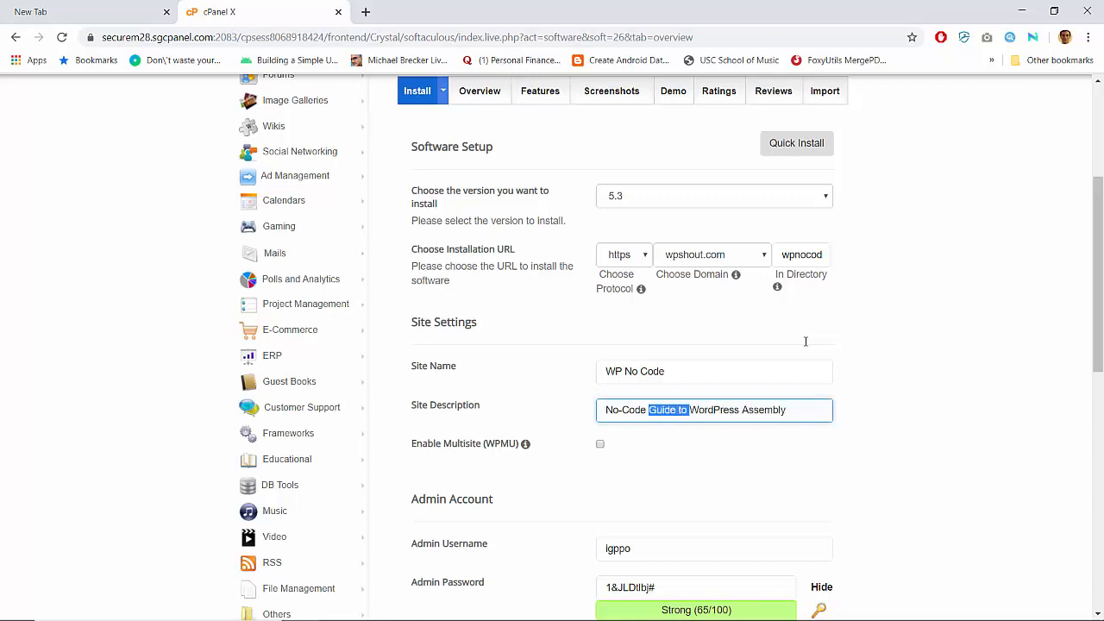
key(ctrl+shift+Left)
key(ctrl+shift+Left)
key(BackSpace)
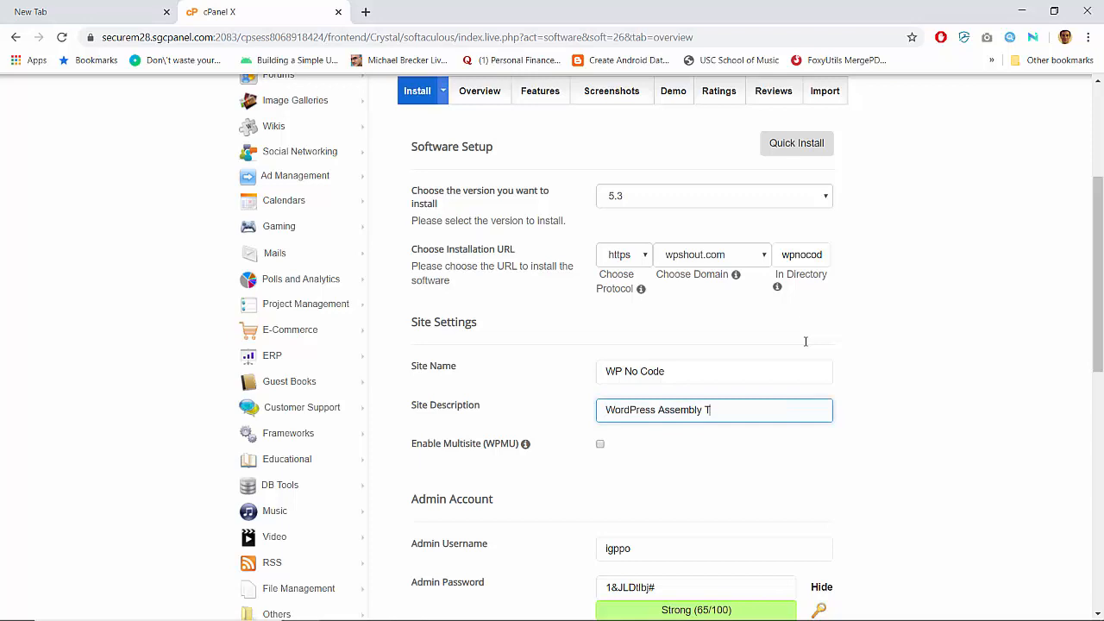
text(Tutorials)
text(No-)
text(Code)
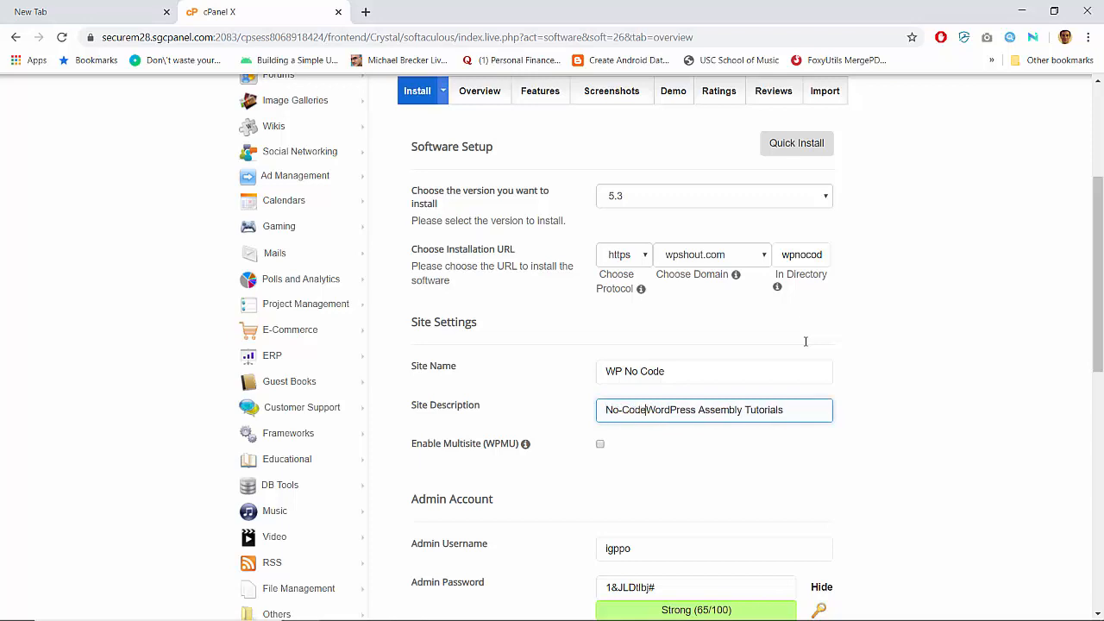
scroll(805, 342, down, 2)
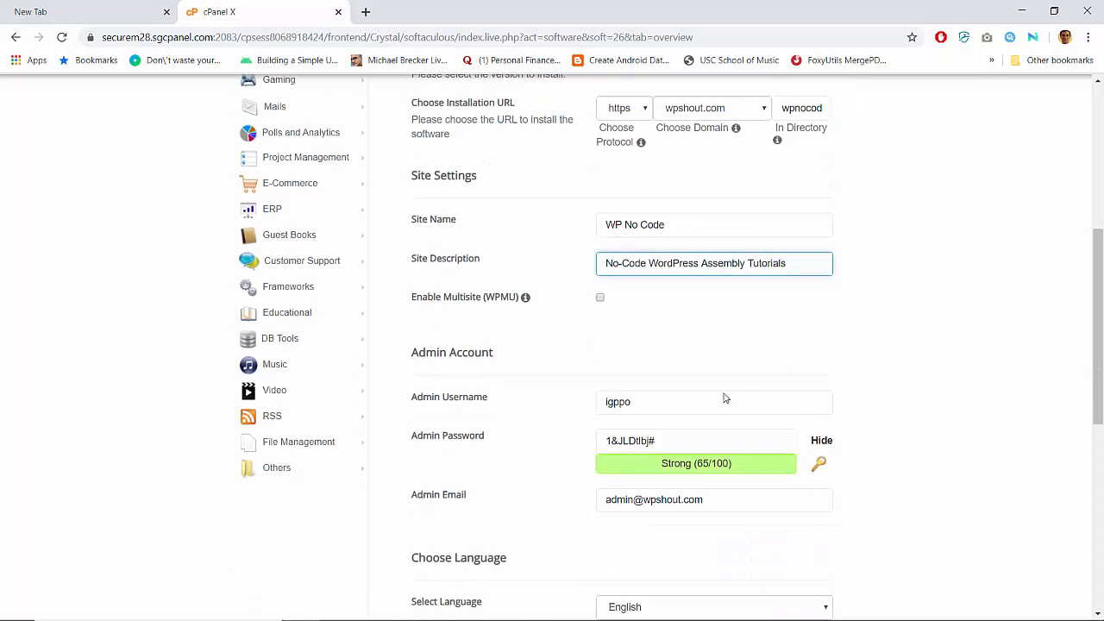
- Replace the default admin username and set a strong admin password
double_click(682, 406)
text(fred)
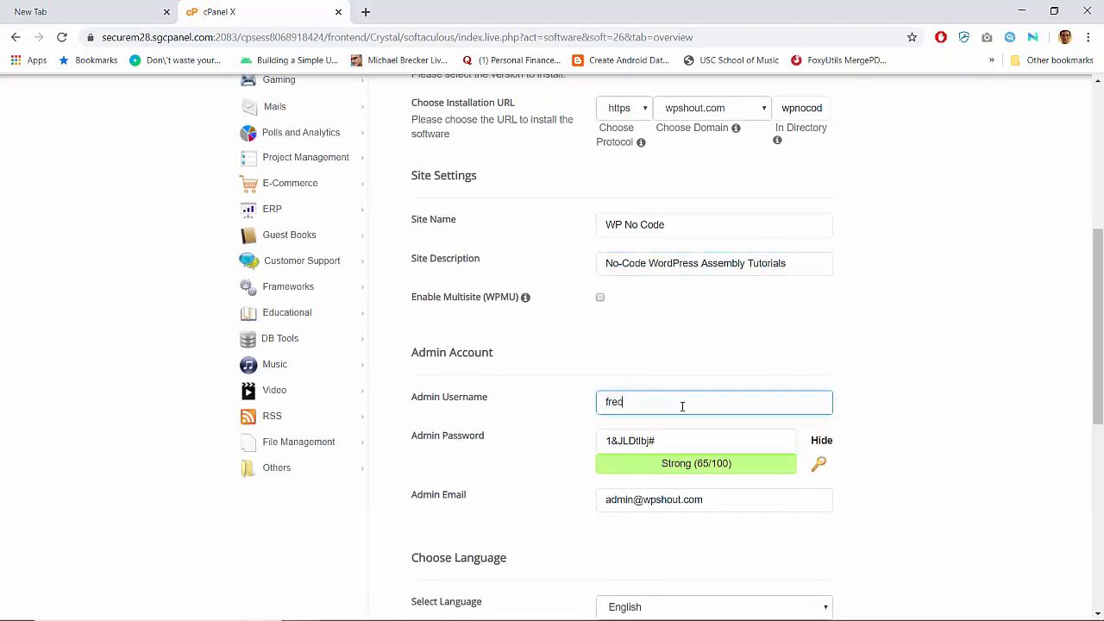
key(Tab)
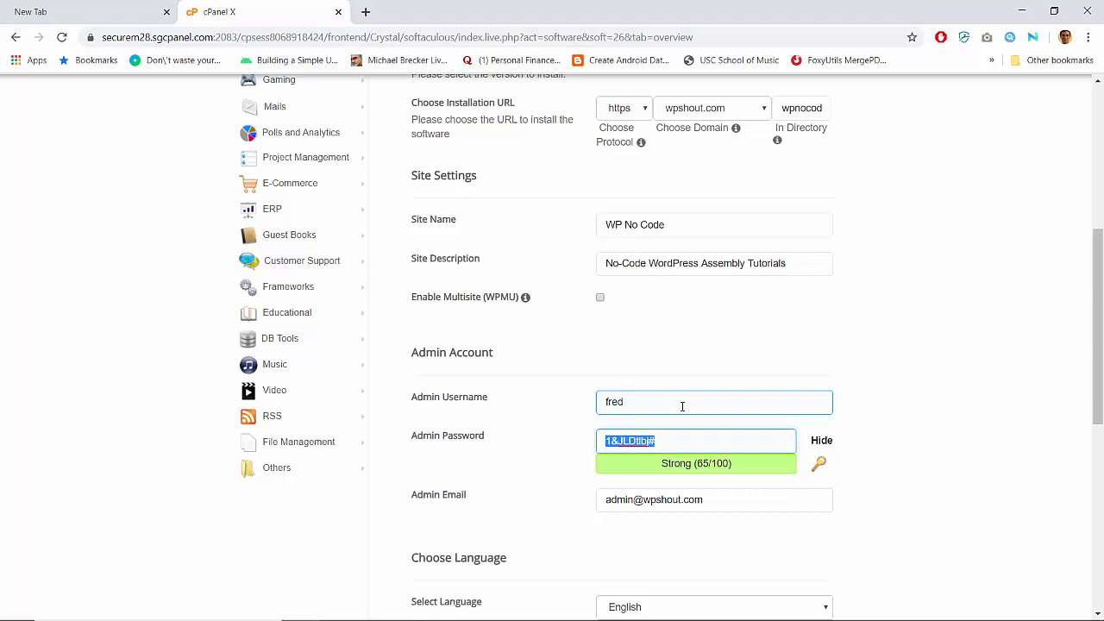
text(asdf)
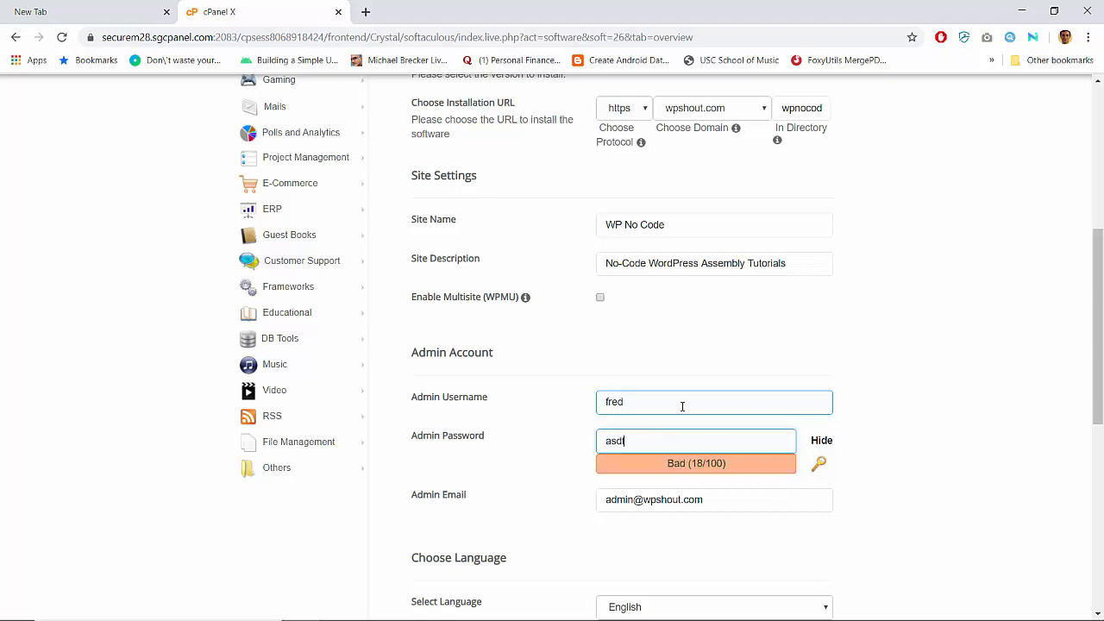
text(asdfasdfasdfasdf)
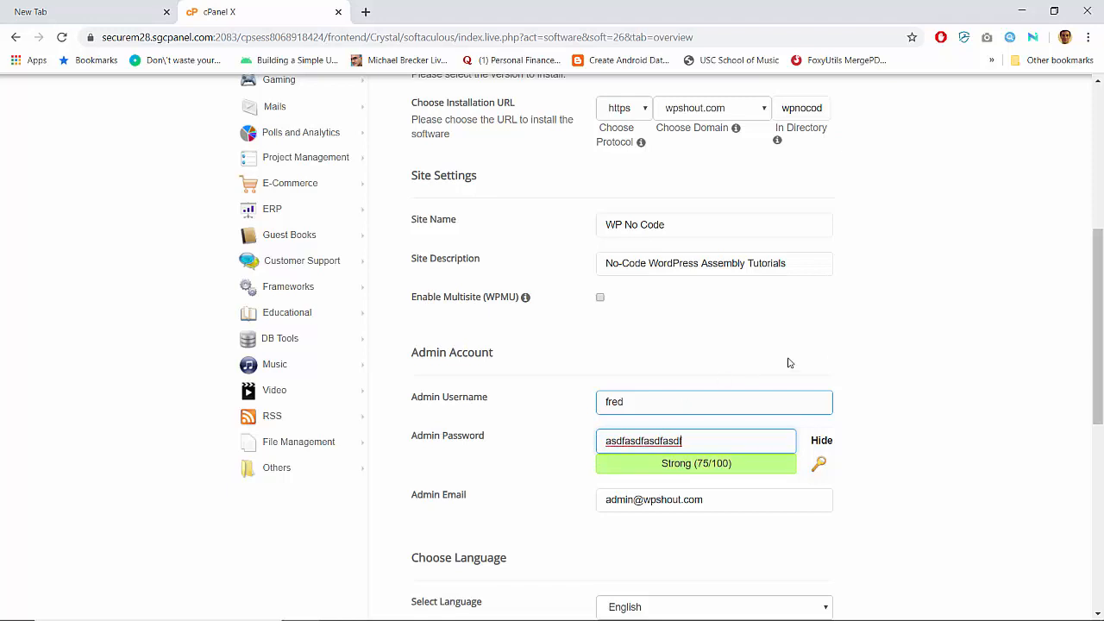
click(882, 355)
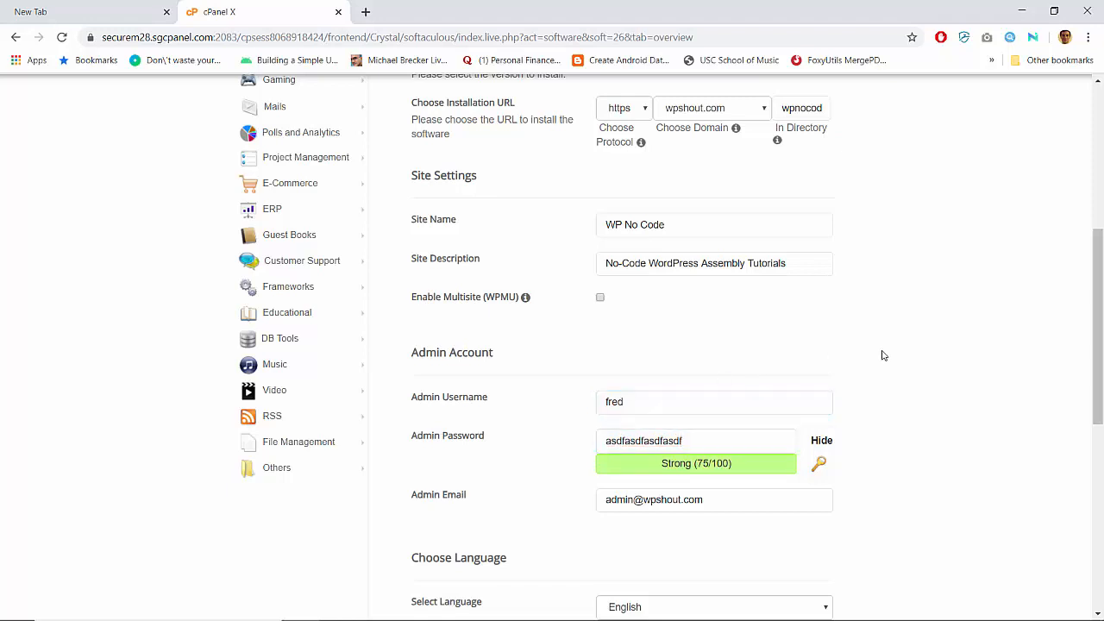
- Replace the default admin email with the admin's own email address
click(638, 505)
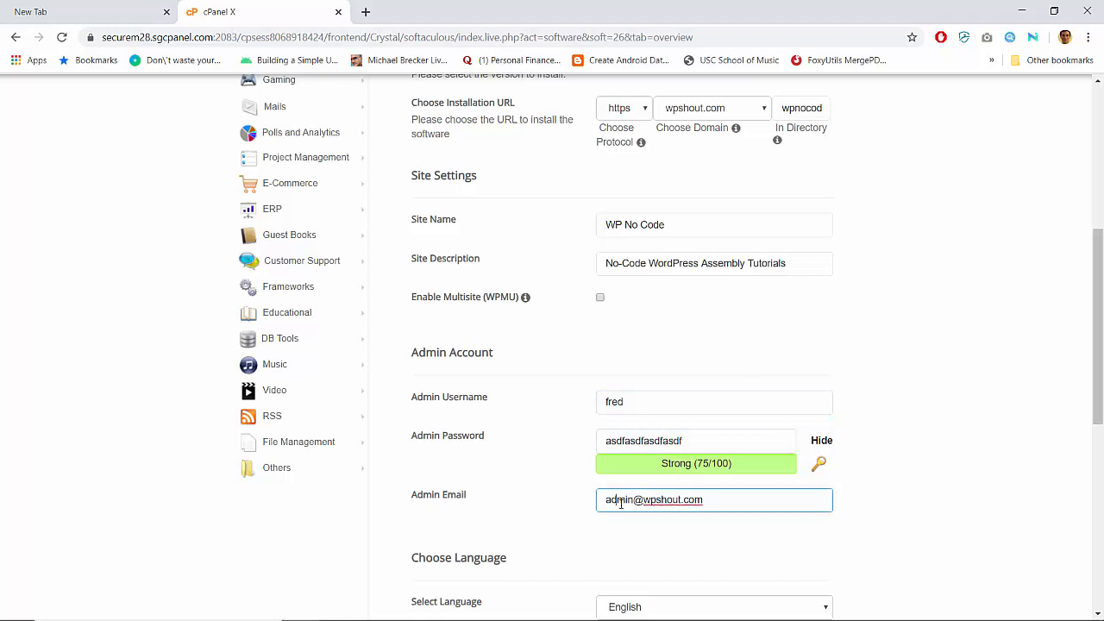
triple_click(620, 504)
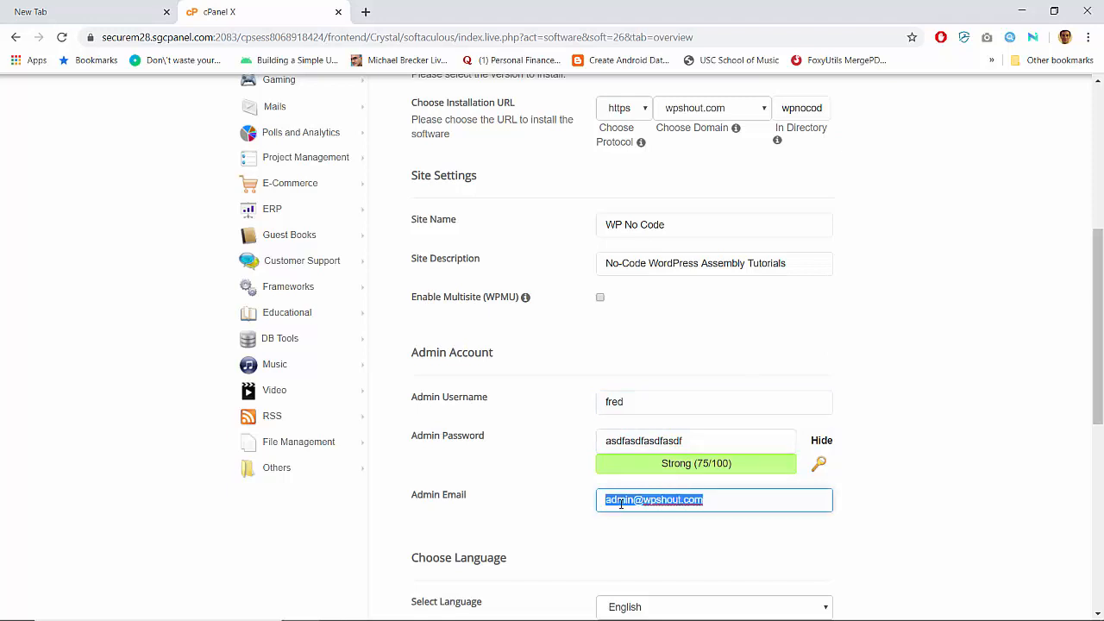
scroll(620, 504, down, 1)
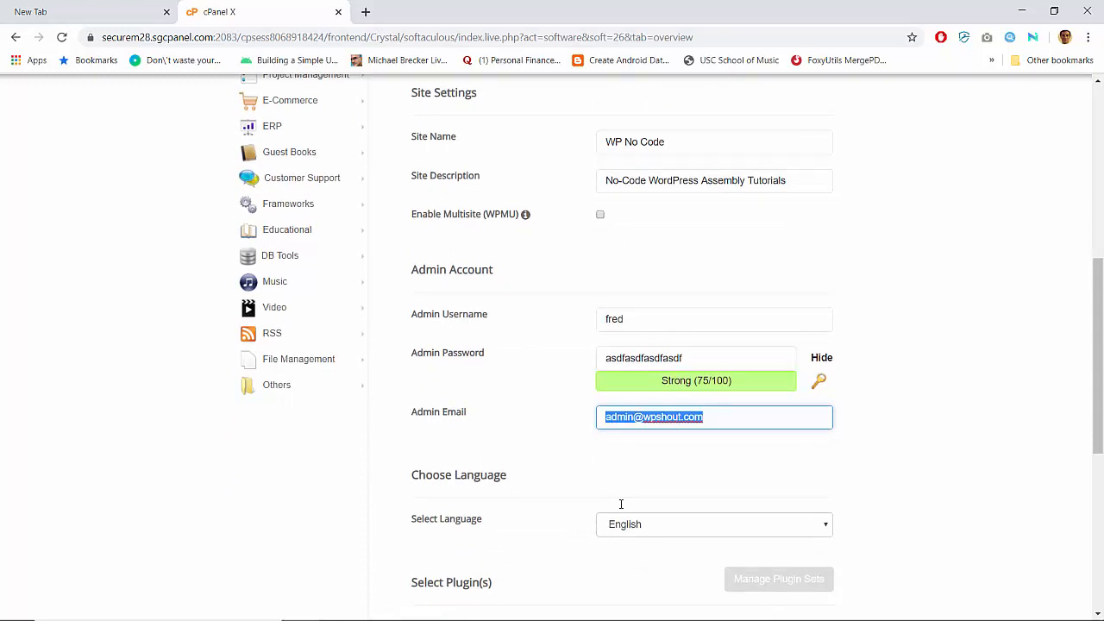
scroll(620, 504, down, 2)
scroll(620, 504, up, 1)
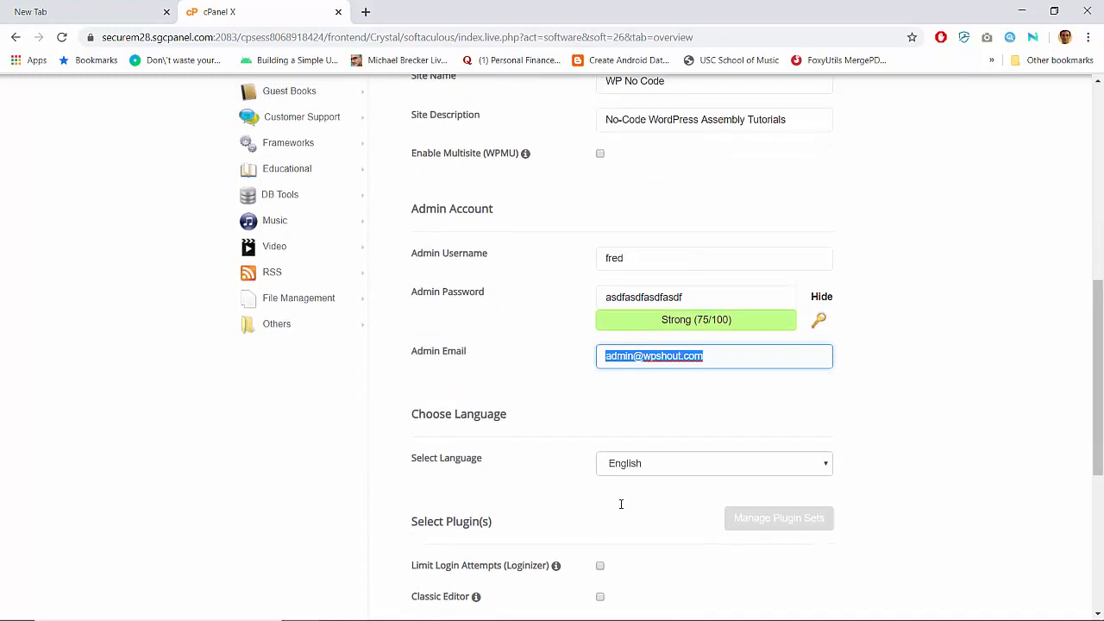
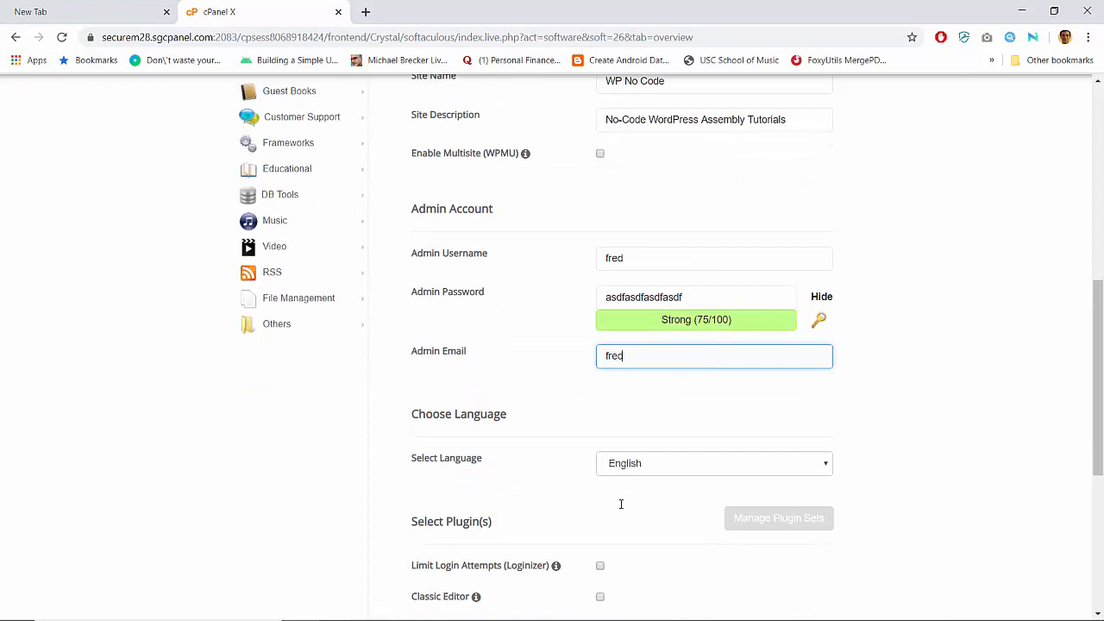
- With Classic Editor ticked and WordPress Starter unticked, launch the WordPress install
scroll(911, 382, down, 3)
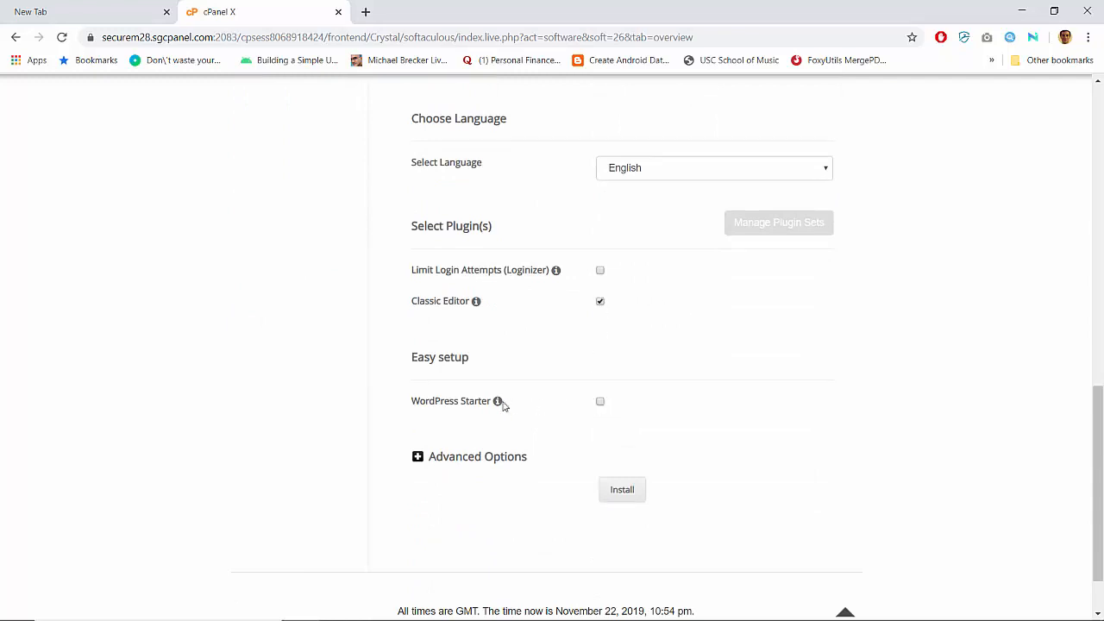
scroll(651, 385, up, 1)
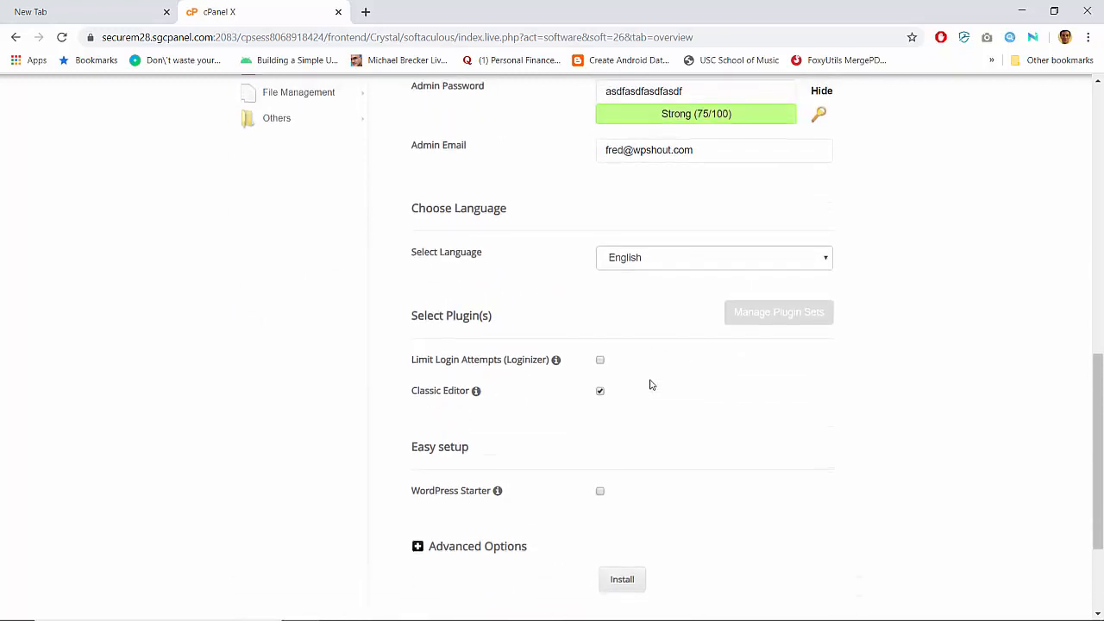
scroll(651, 384, down, 2)
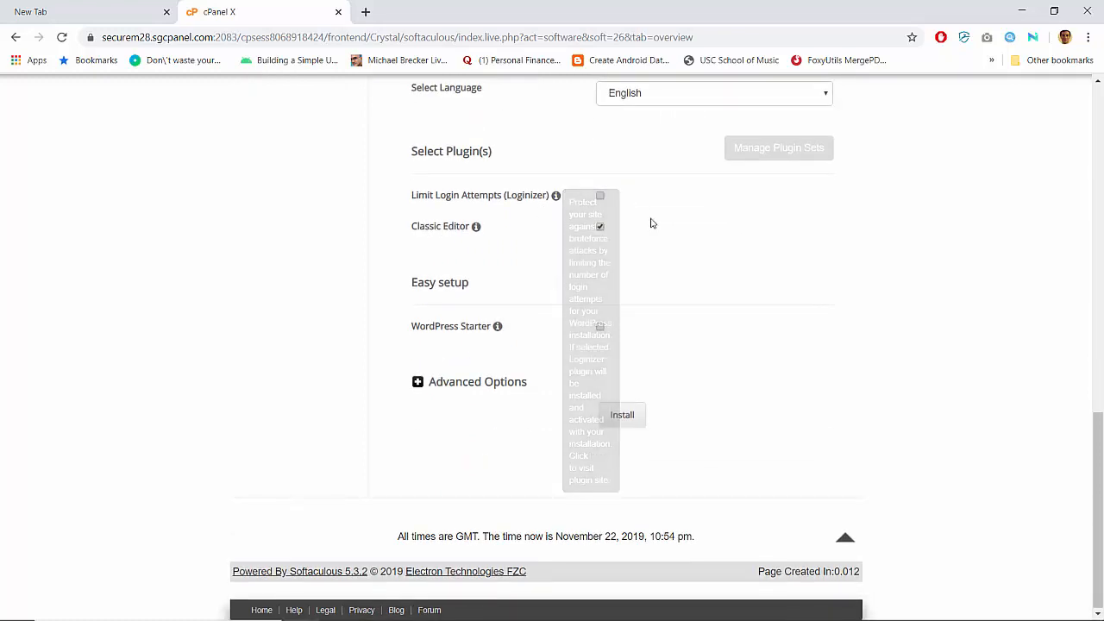
scroll(650, 222, up, 1)
scroll(651, 223, down, 1)
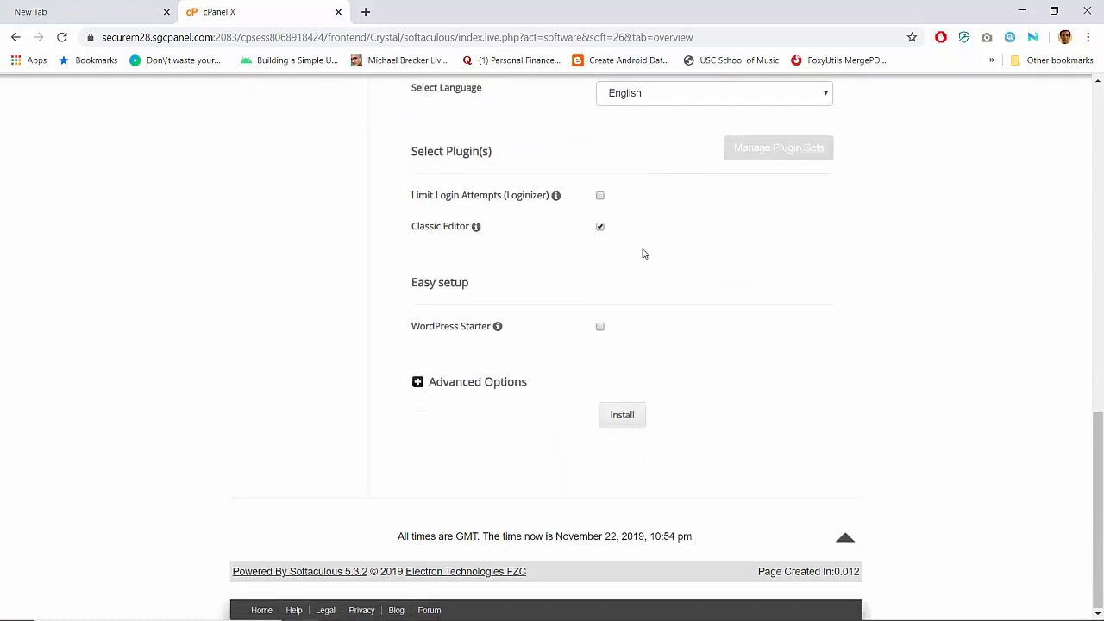
click(617, 417)
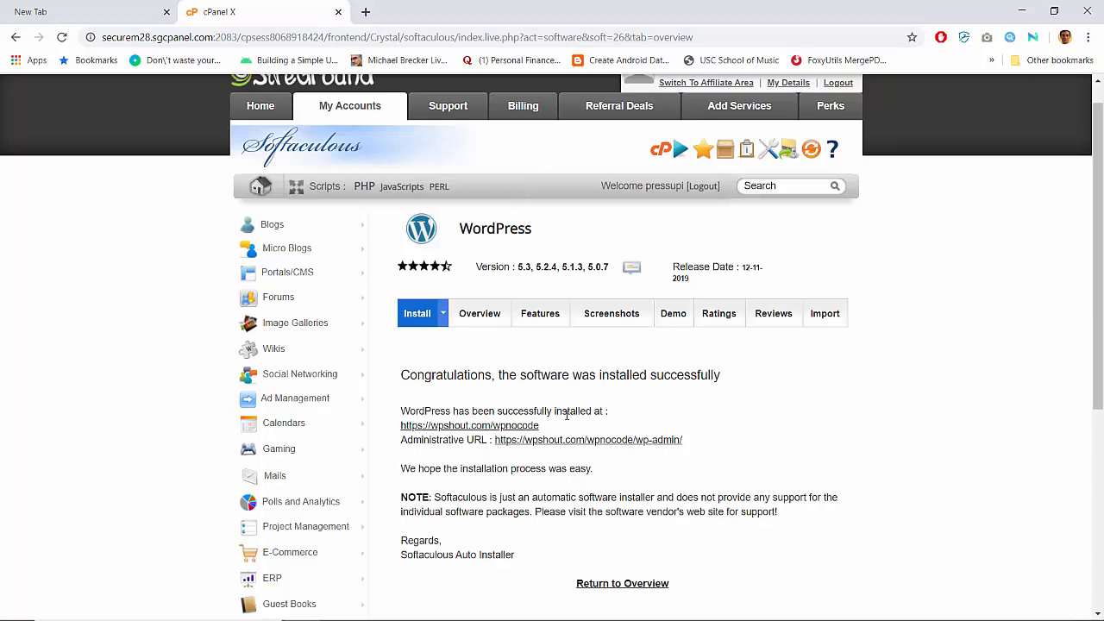
- Open the new site's WordPress admin Dashboard in its own tab
click(546, 442)
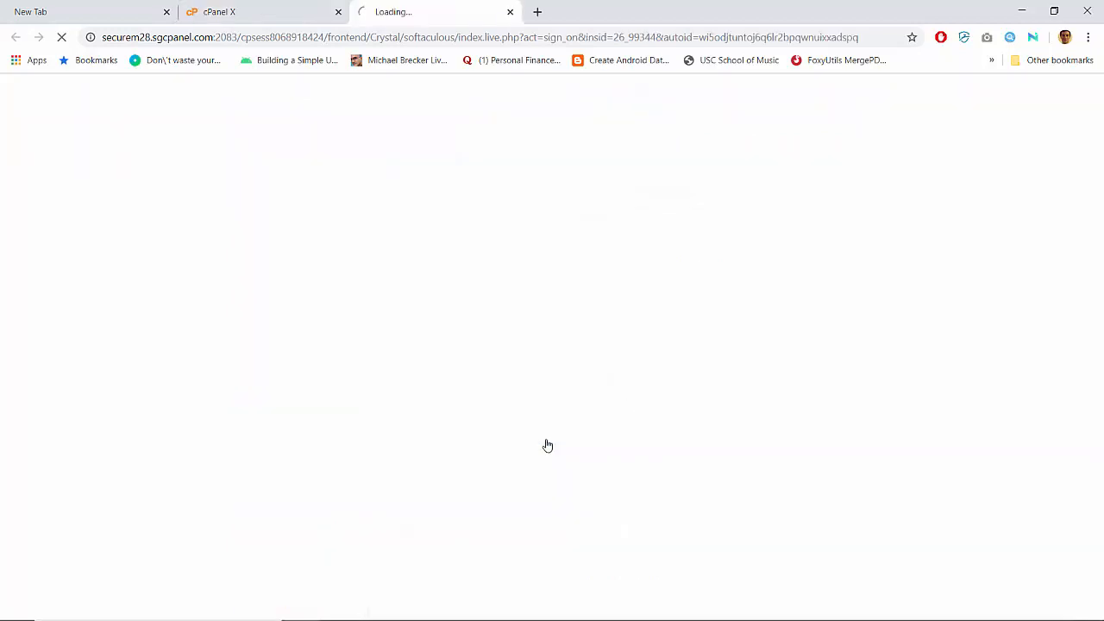
click(300, 7)
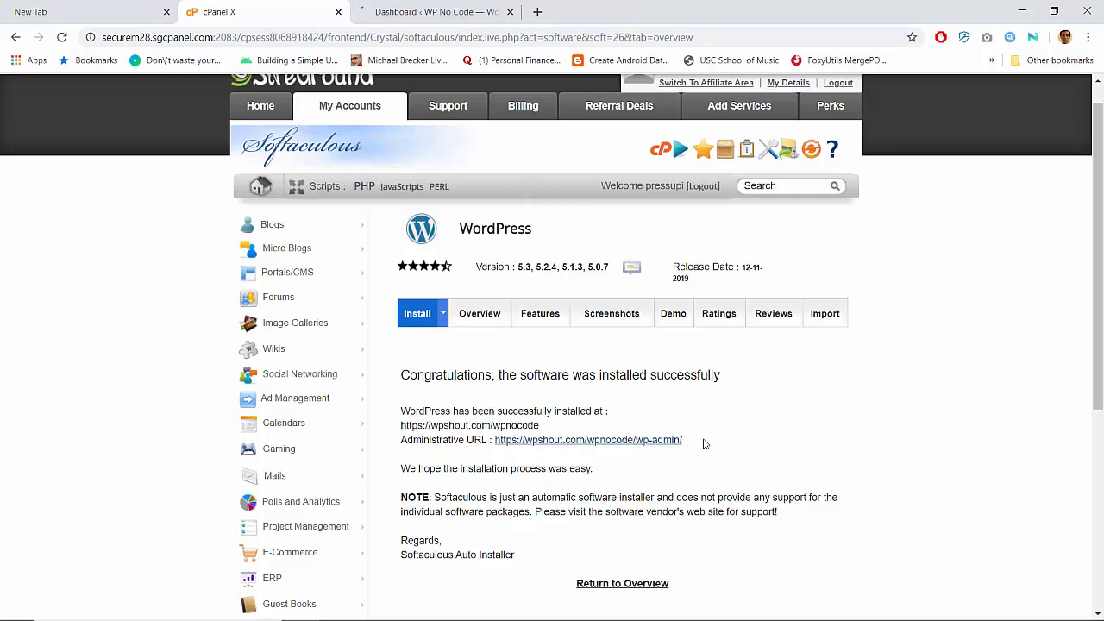
click(440, 11)
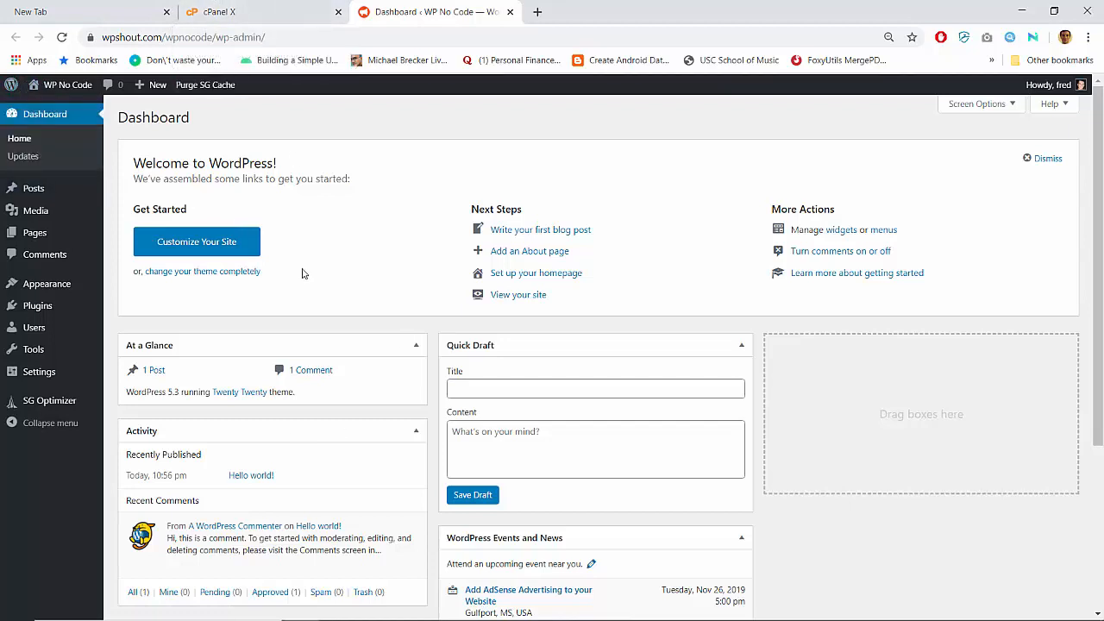
- View the Hello world! front page in Twenty Twenty, opening and closing the Customizer
click(76, 85)
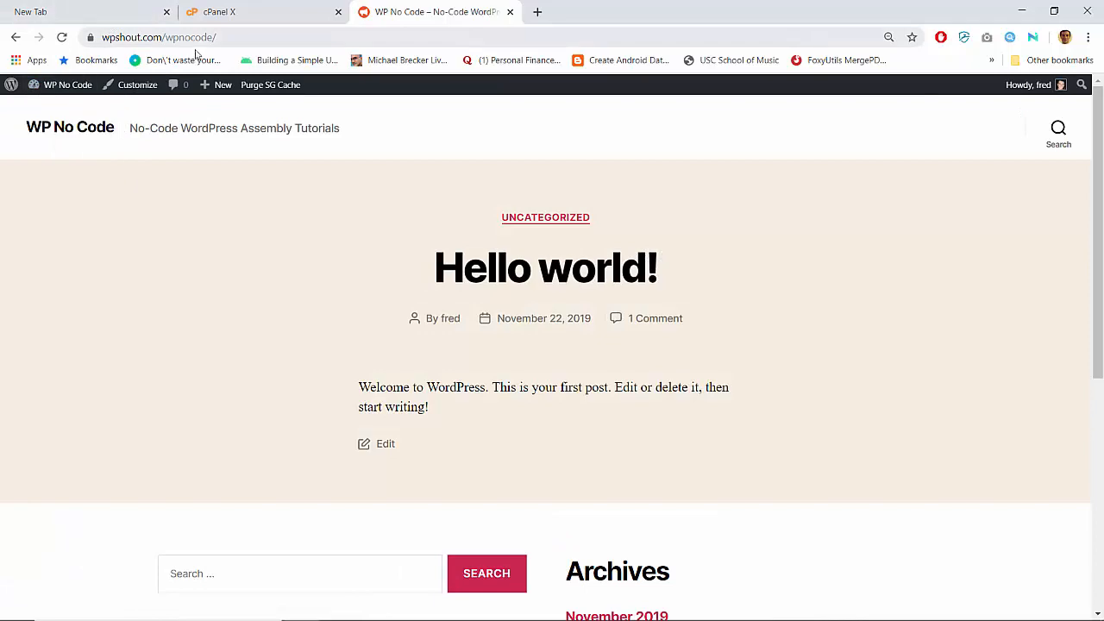
scroll(229, 224, down, 5)
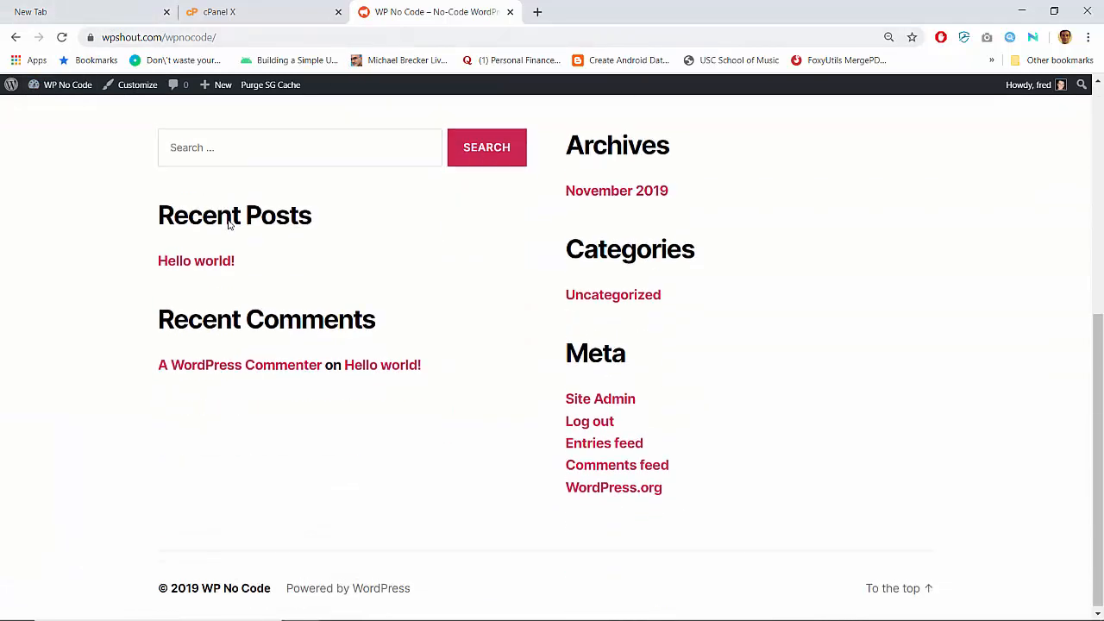
scroll(229, 225, up, 5)
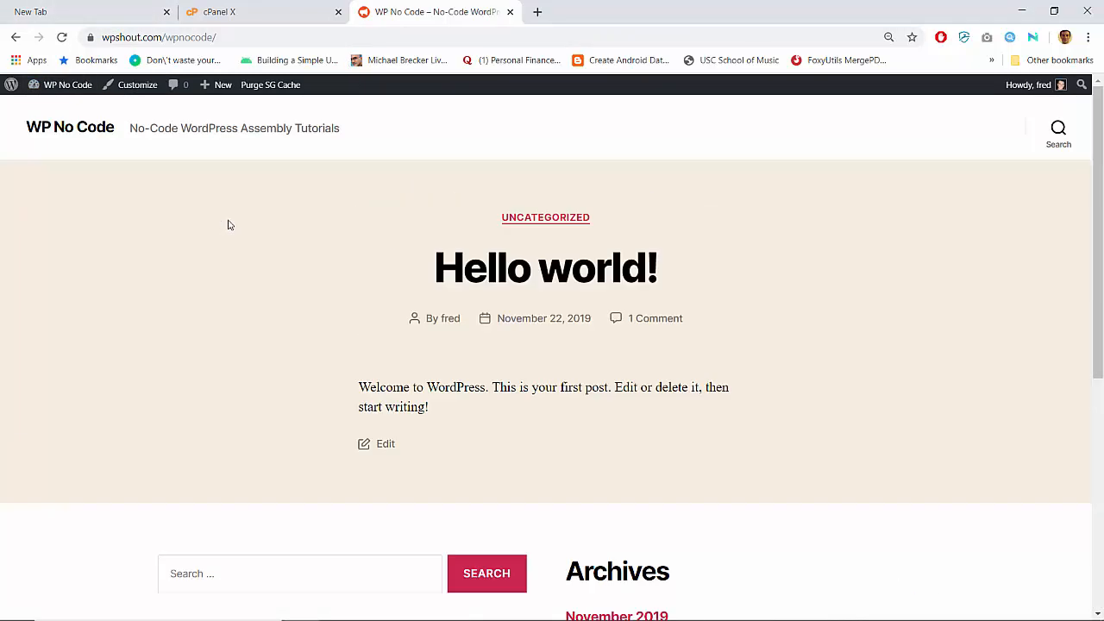
click(138, 84)
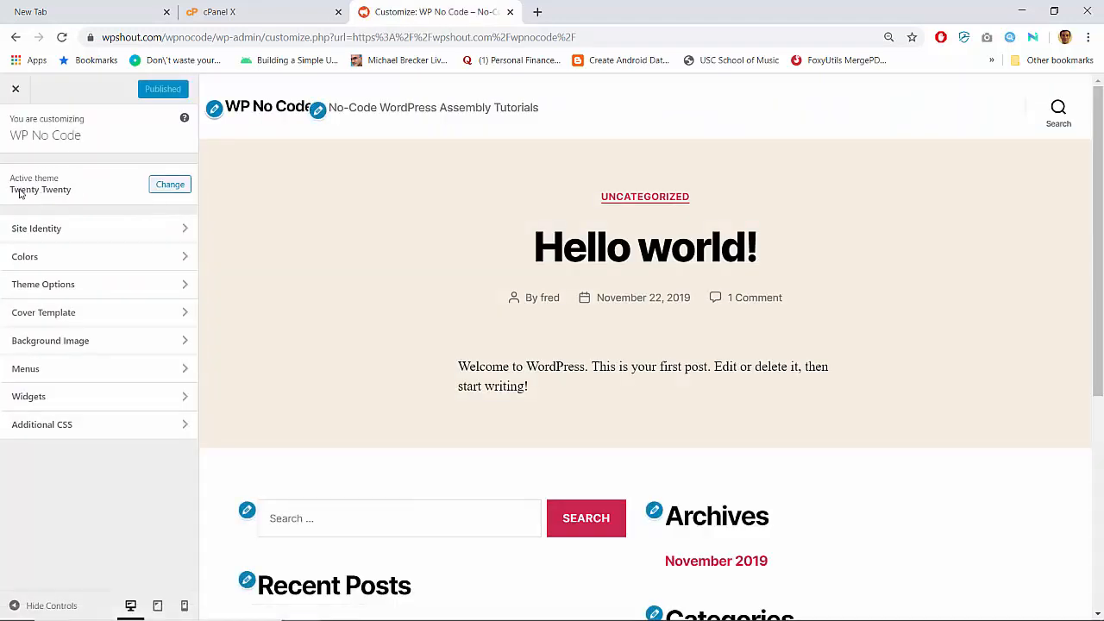
click(16, 89)
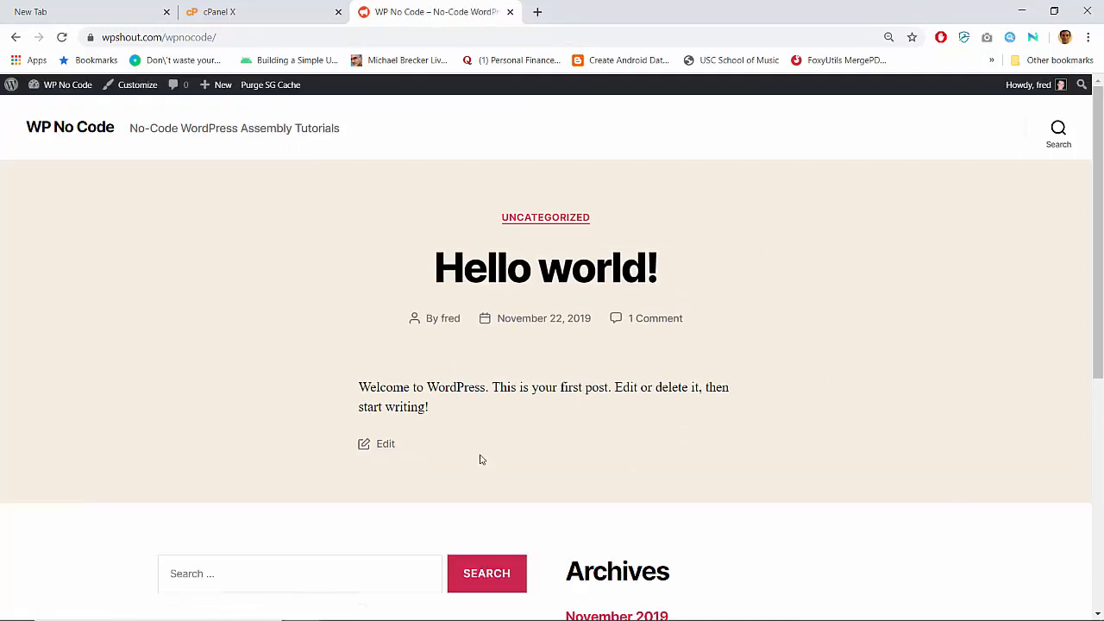
scroll(721, 310, down, 5)
scroll(723, 311, up, 5)
- Go to Appearance > Themes > Add New and reveal the Upload Theme form
click(53, 86)
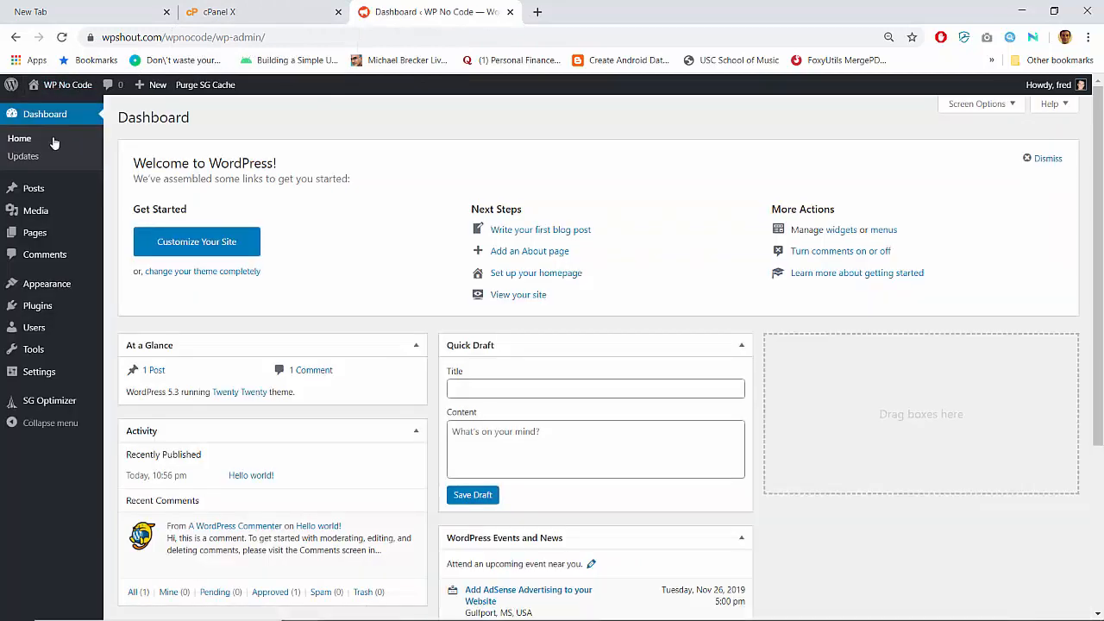
mouse_move(77, 285)
click(125, 288)
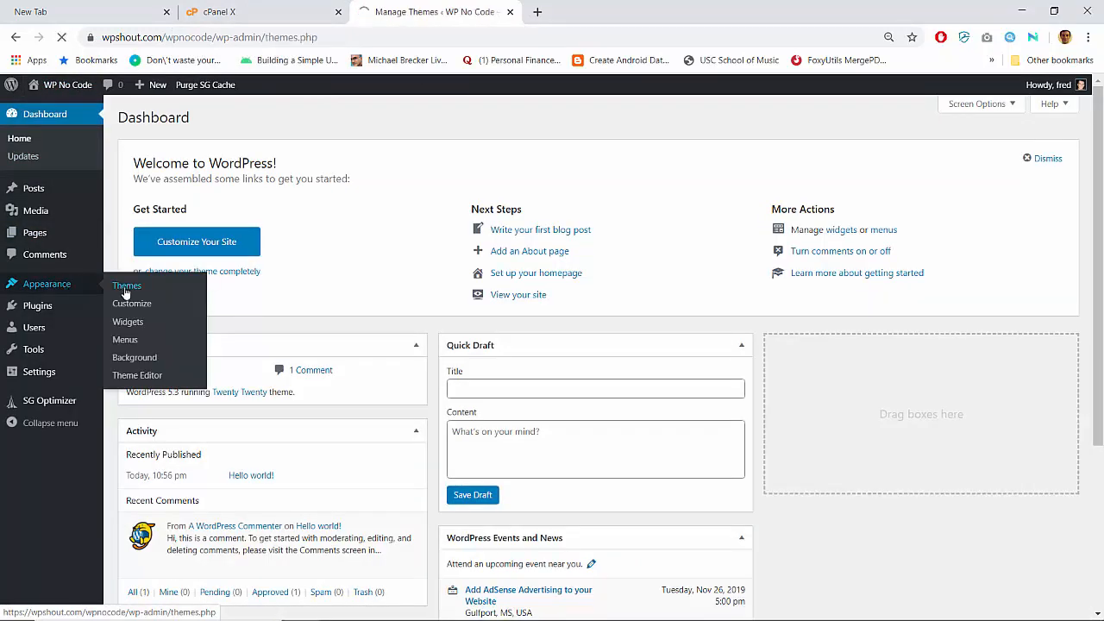
click(239, 117)
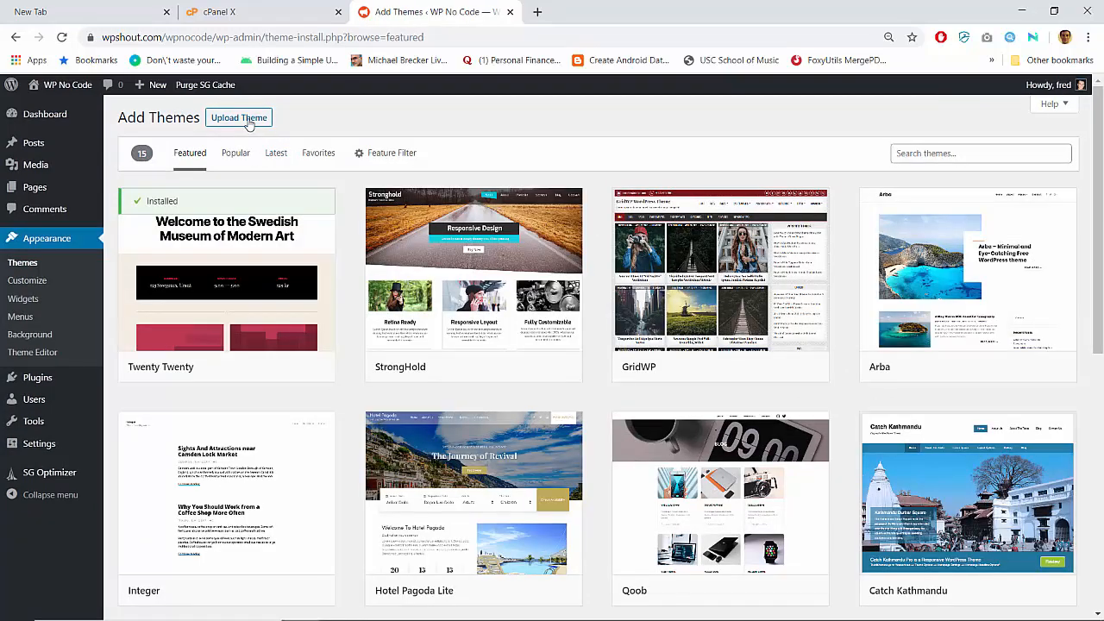
click(247, 123)
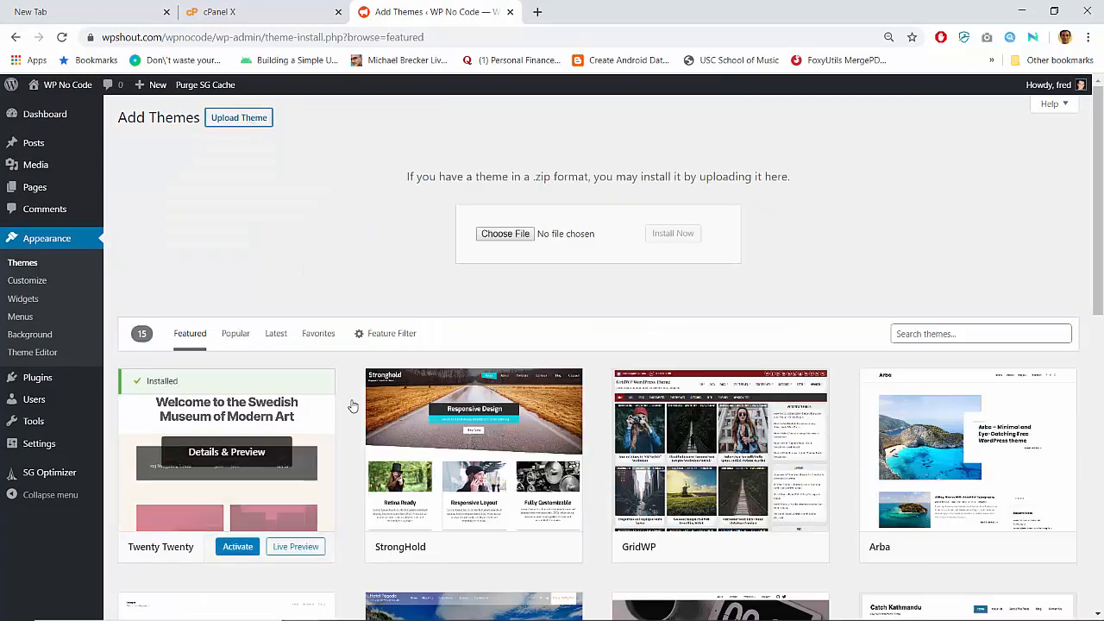
scroll(599, 425, down, 8)
scroll(601, 428, up, 8)
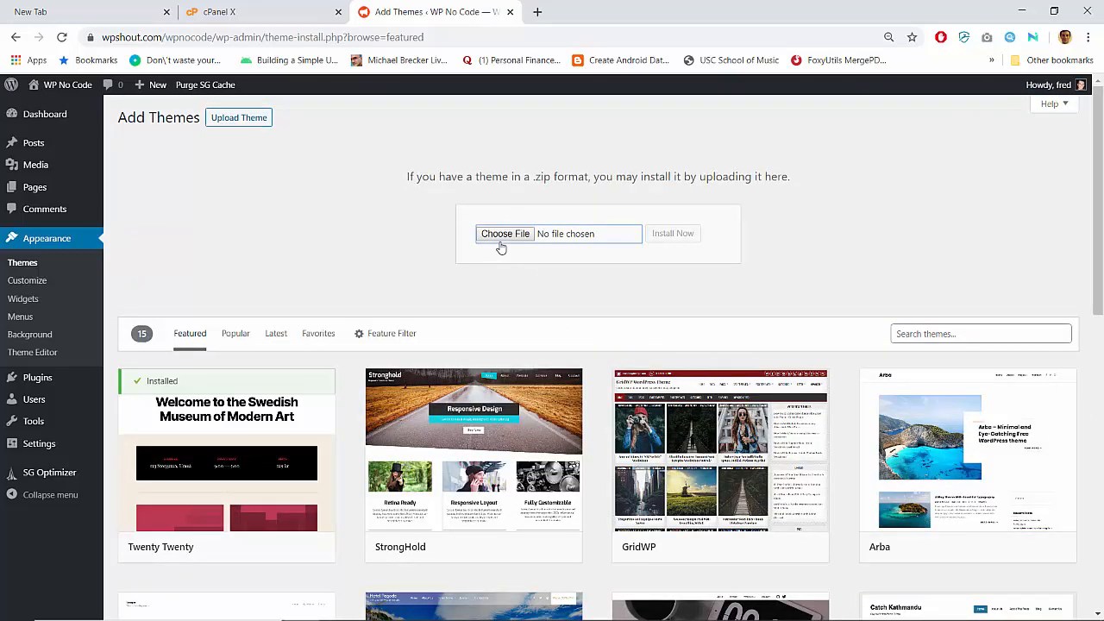
- Choose astra.2.1.2.zip from the Downloads folder as the theme file
click(503, 235)
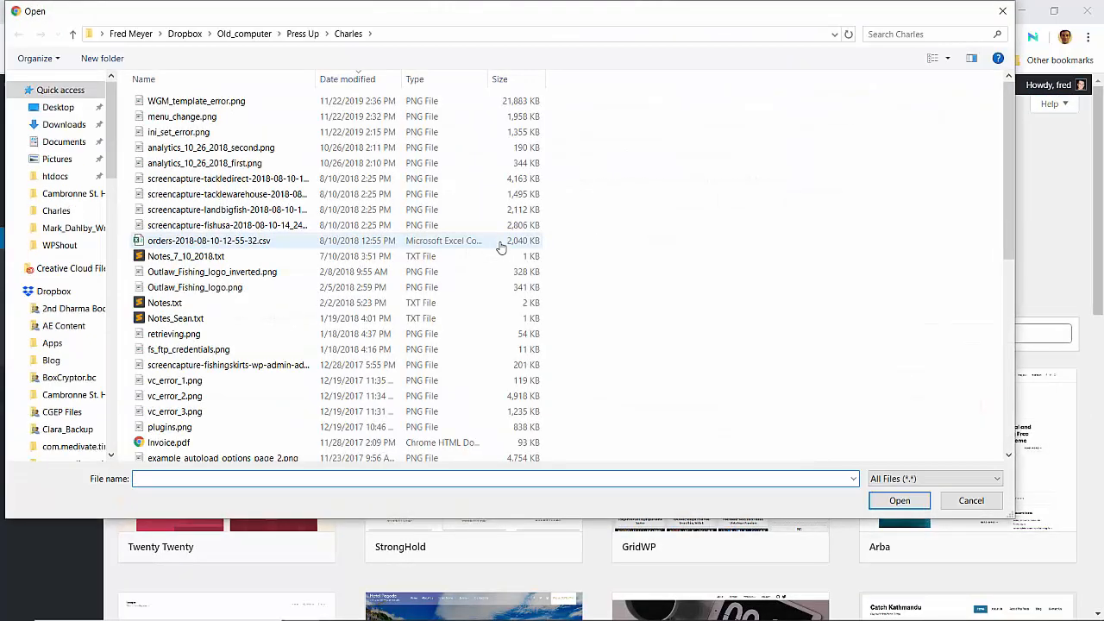
click(85, 245)
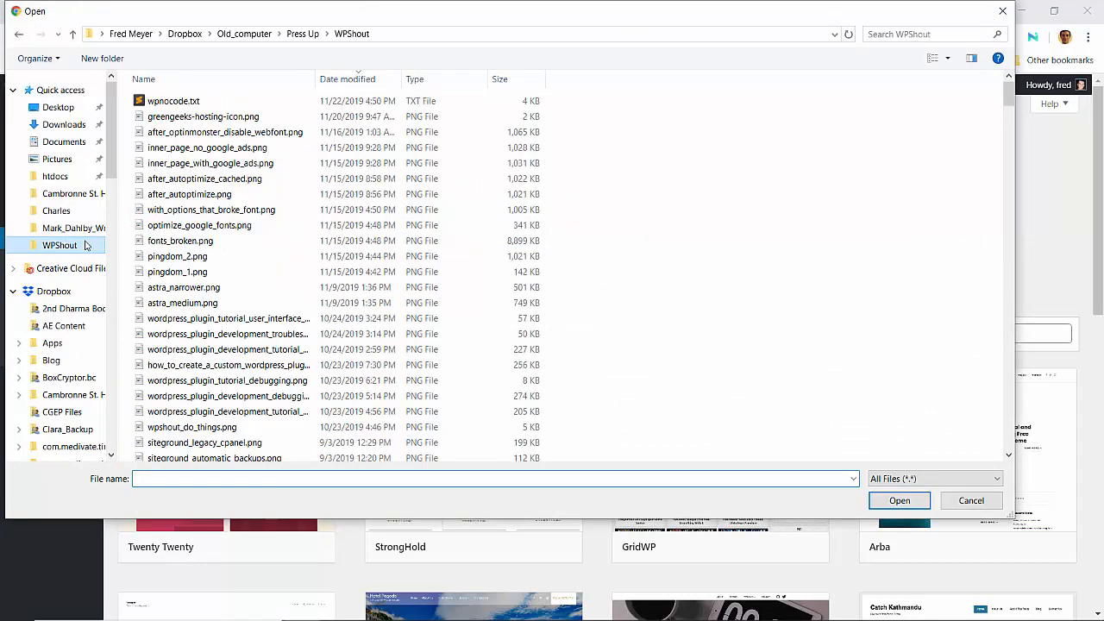
scroll(252, 234, down, 5)
scroll(252, 234, down, 10)
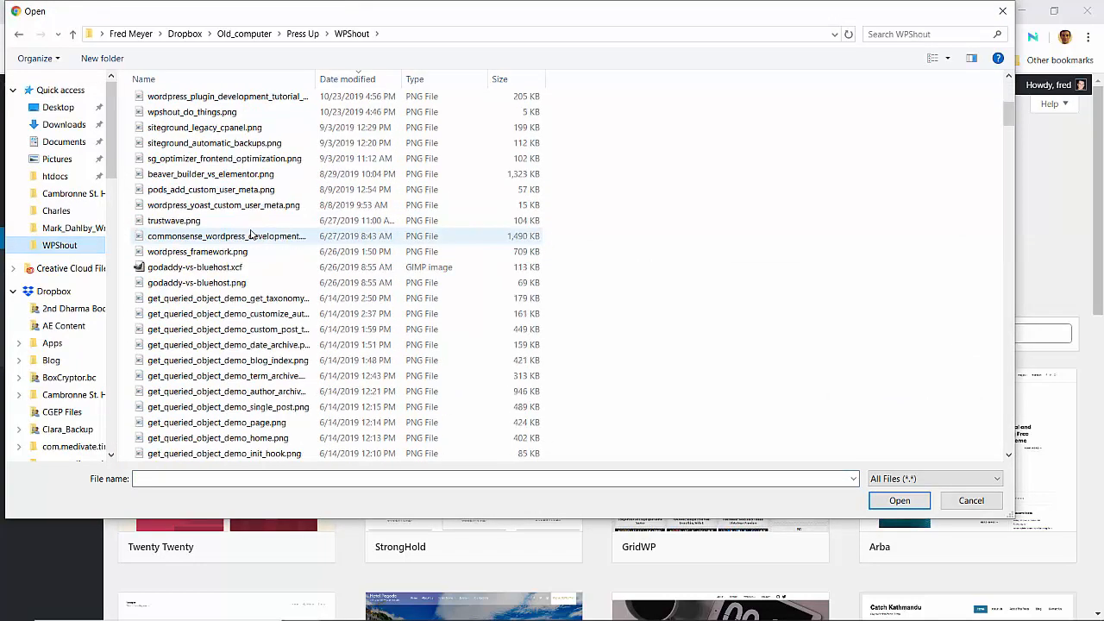
scroll(252, 234, down, 1)
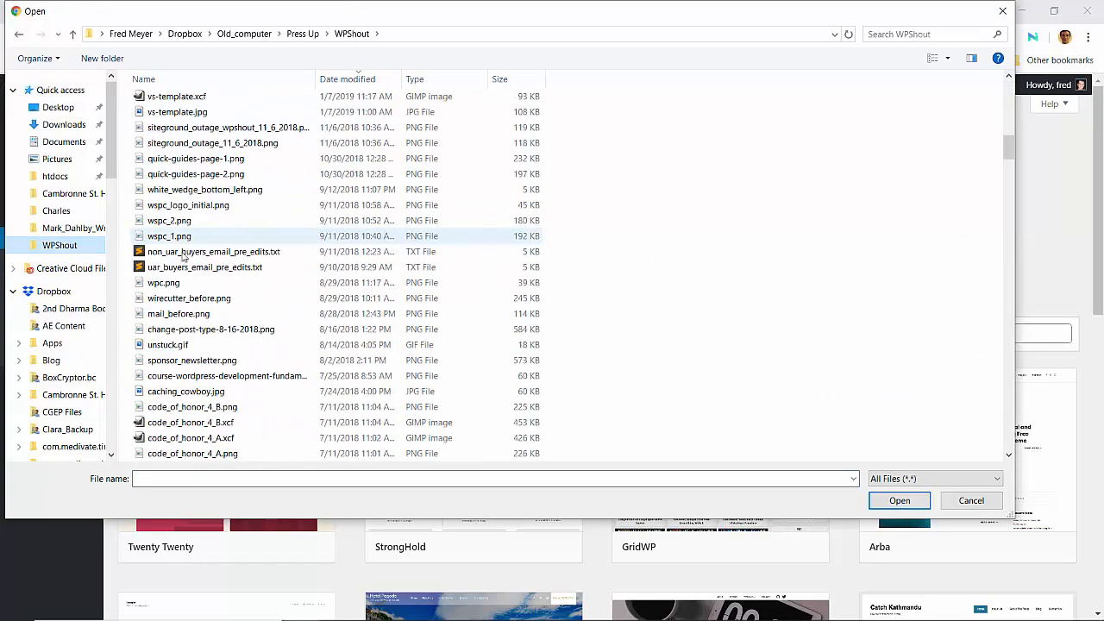
scroll(52, 364, down, 1)
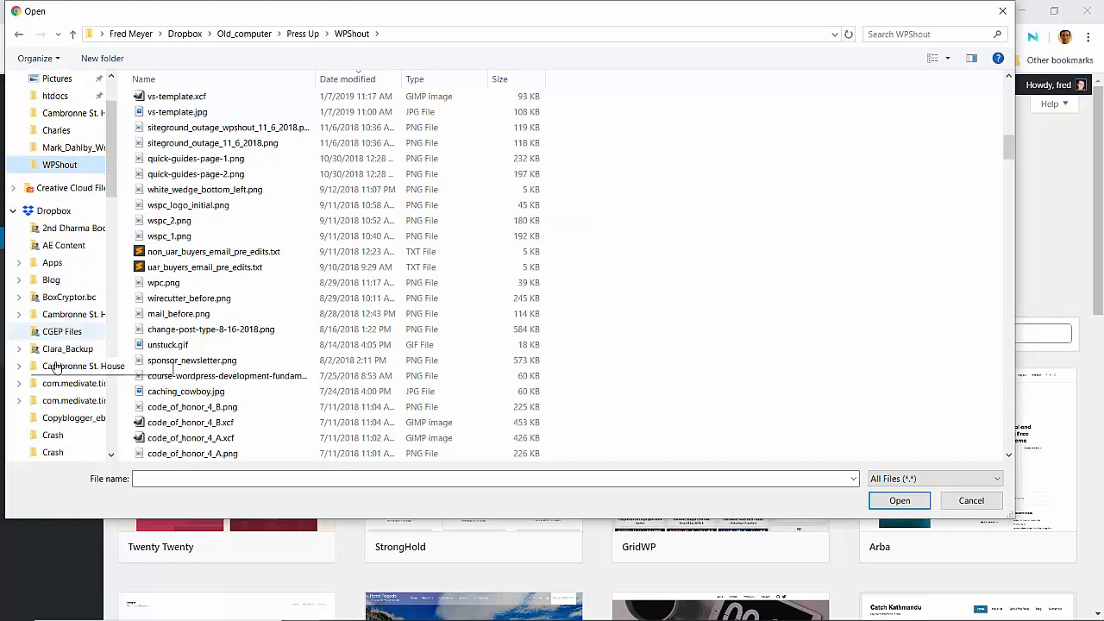
scroll(52, 369, down, 1)
scroll(52, 367, up, 2)
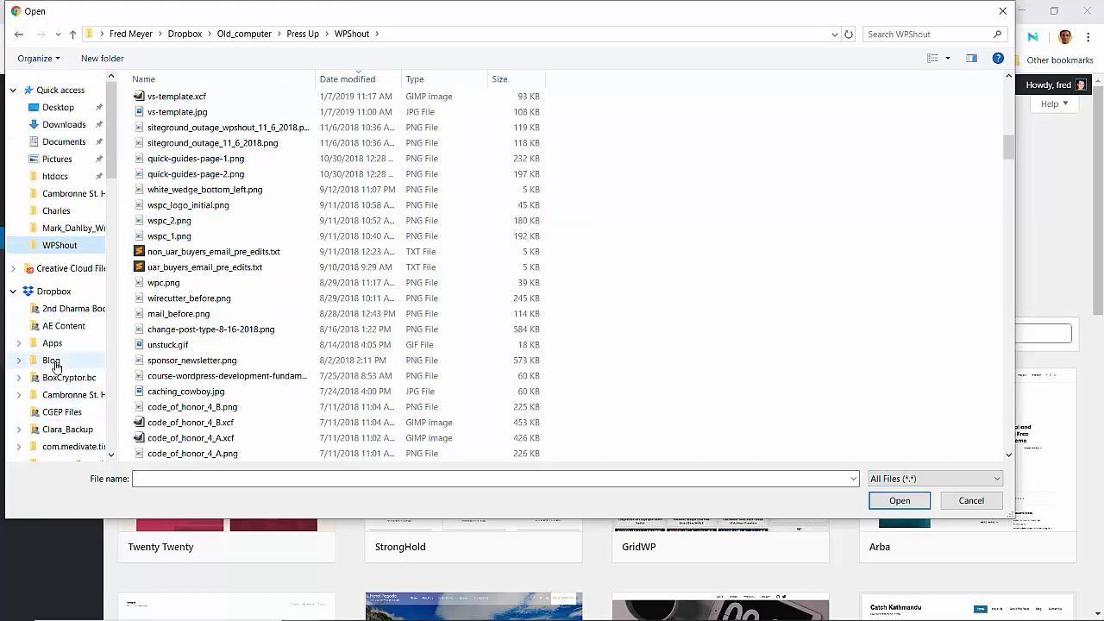
click(65, 126)
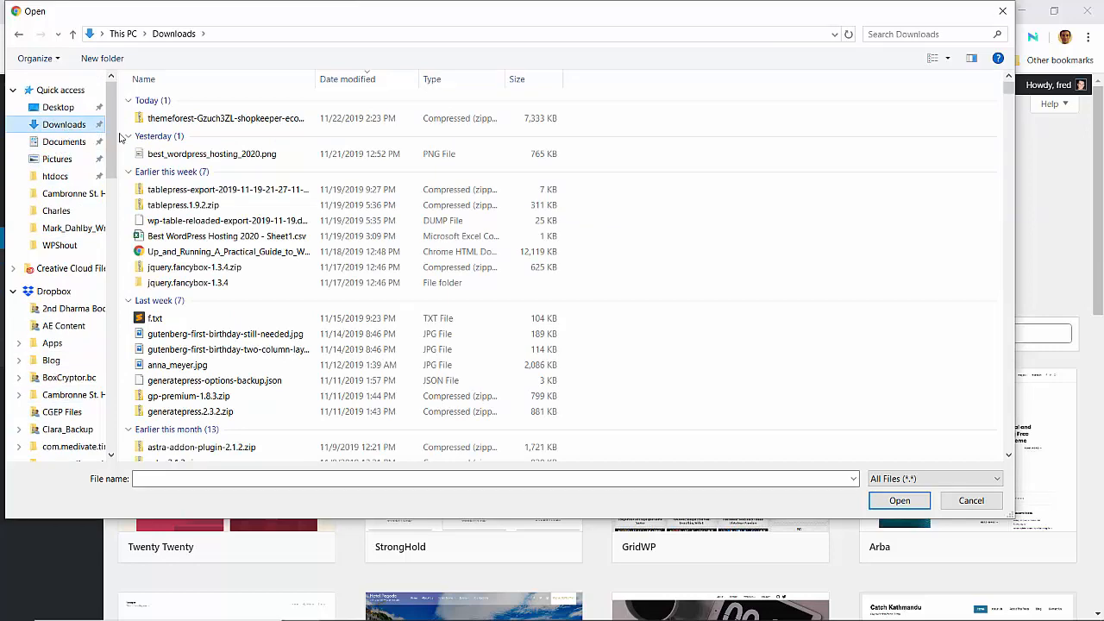
scroll(258, 215, down, 2)
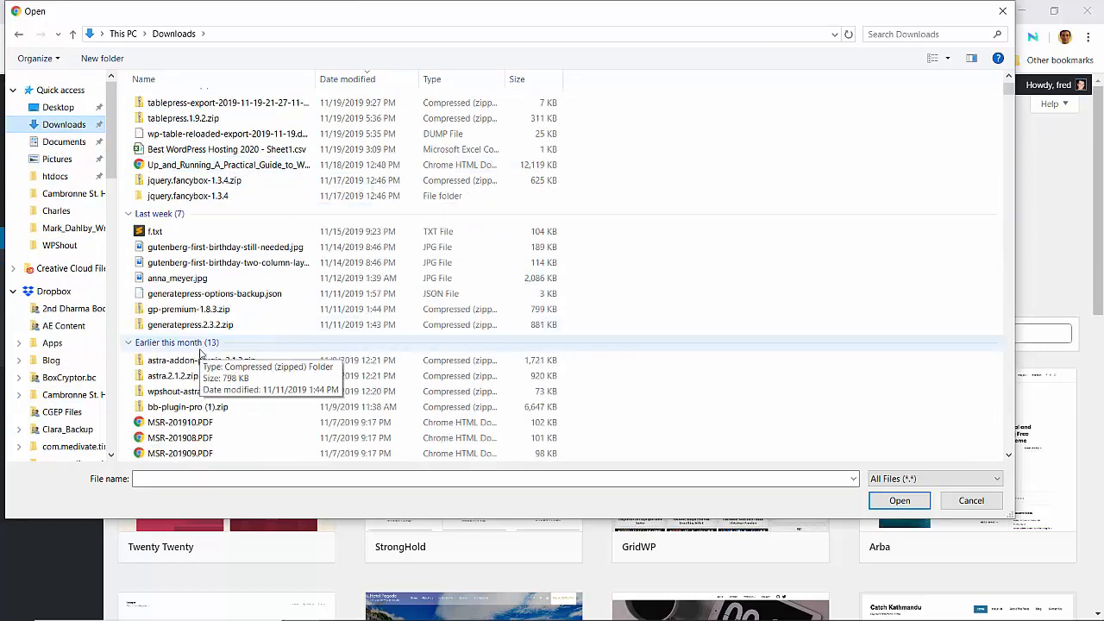
scroll(200, 351, down, 1)
click(201, 329)
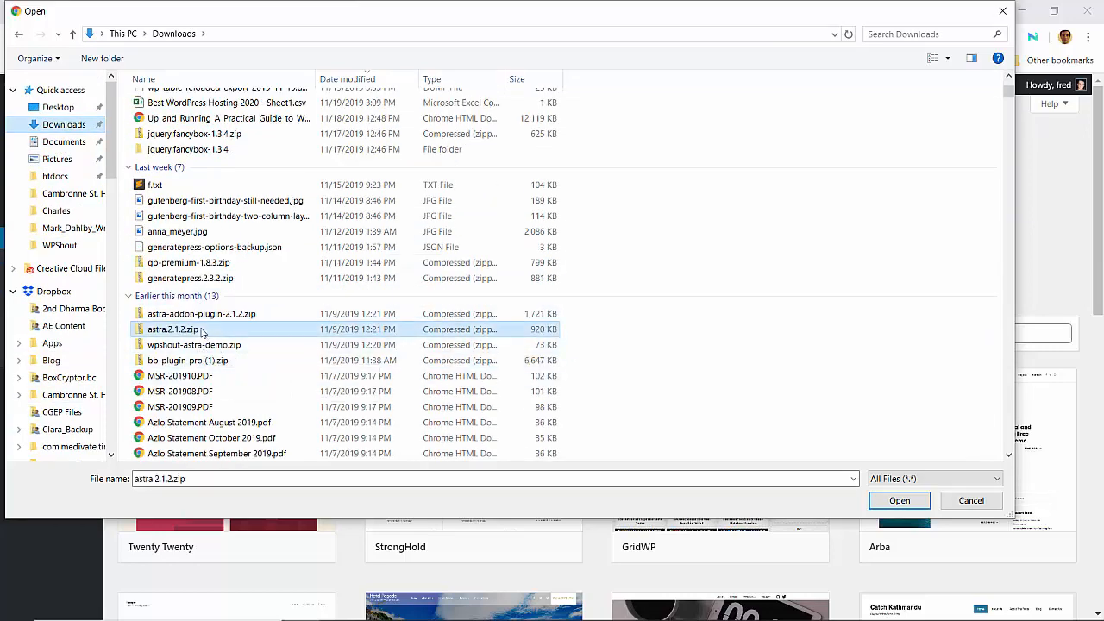
double_click(201, 329)
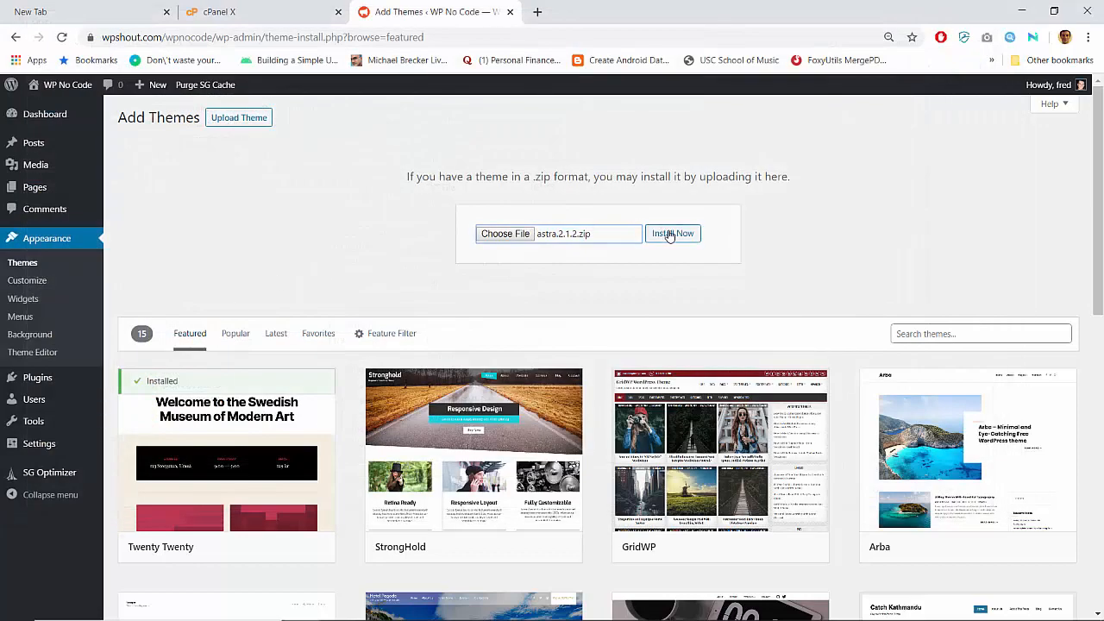
- Install and activate Astra 2.1.2, check the front end, then return to the Dashboard
click(669, 236)
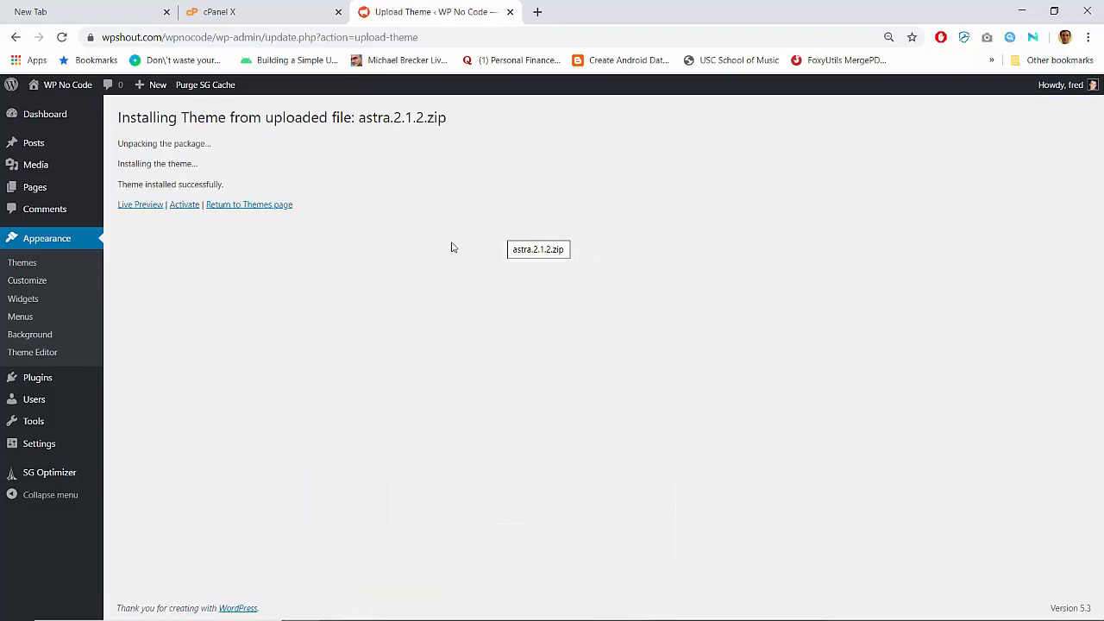
click(186, 205)
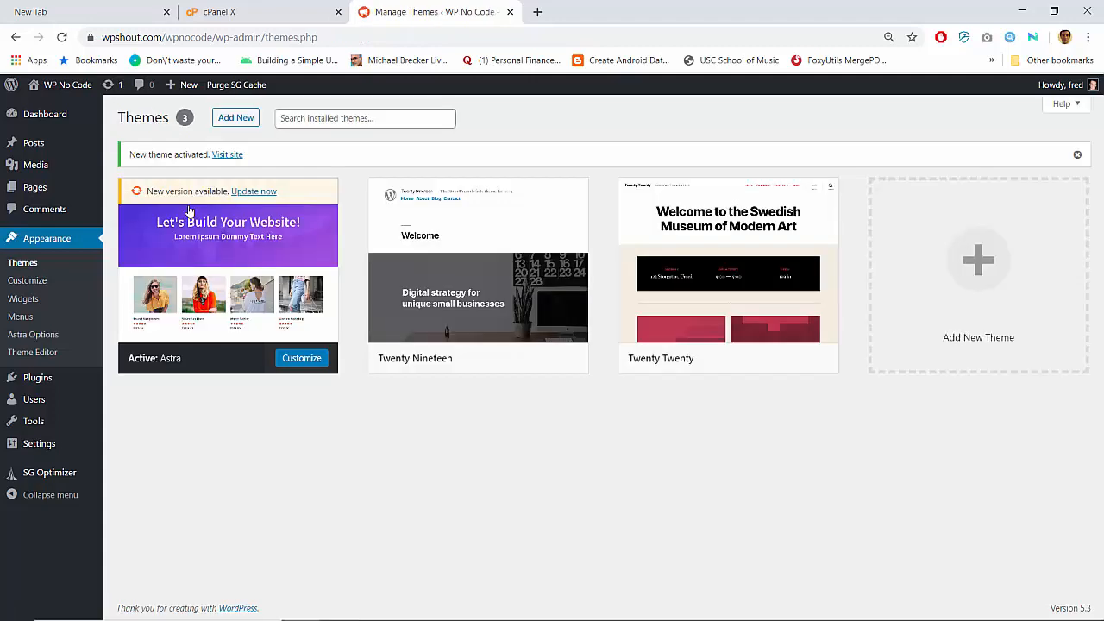
click(228, 156)
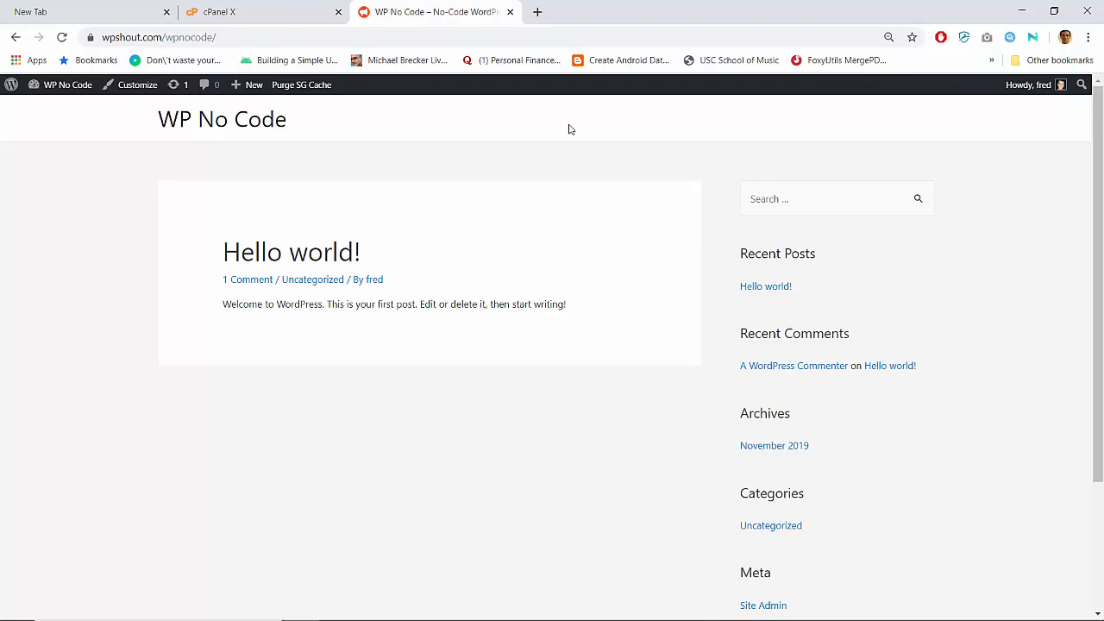
scroll(525, 402, down, 3)
scroll(525, 402, up, 3)
click(72, 90)
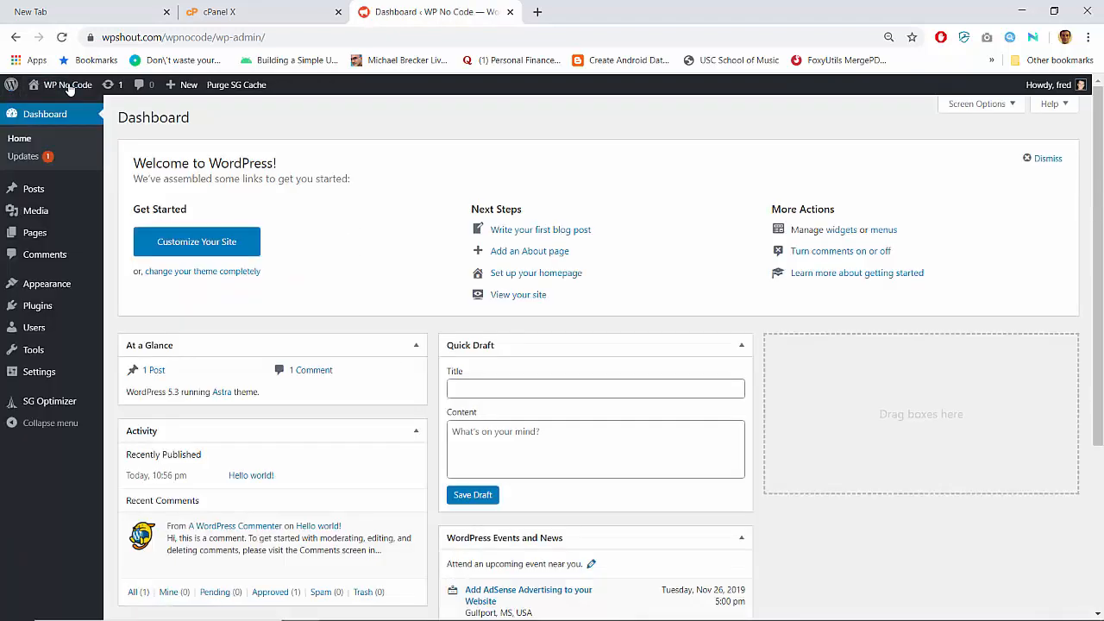
- Reach the Upload Theme form under Appearance > Themes > Add New
mouse_move(67, 285)
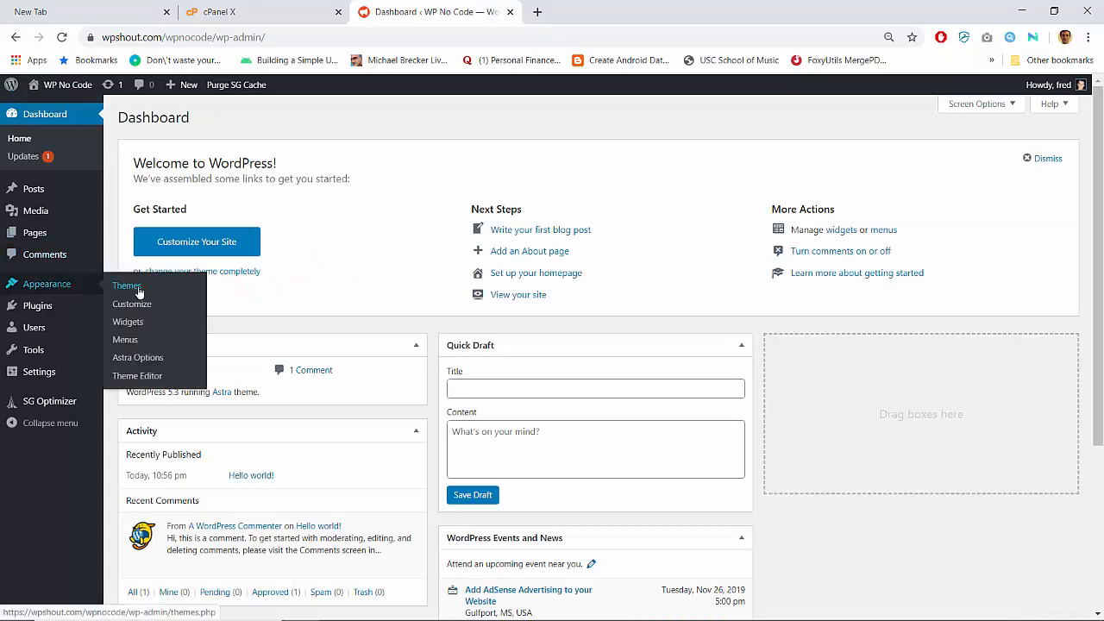
click(137, 293)
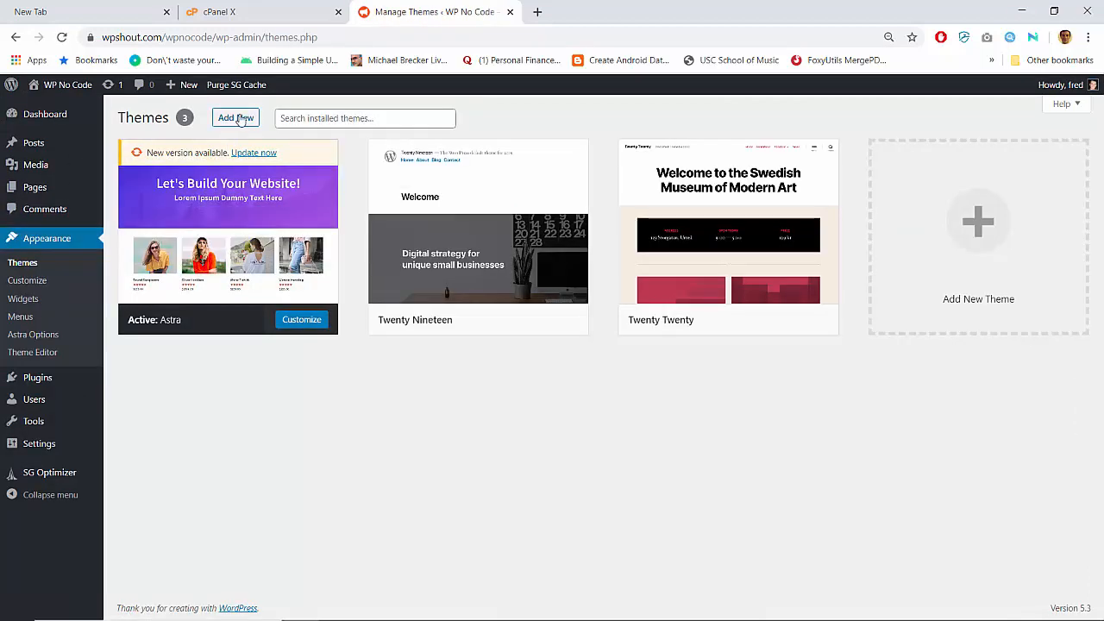
click(240, 119)
click(238, 119)
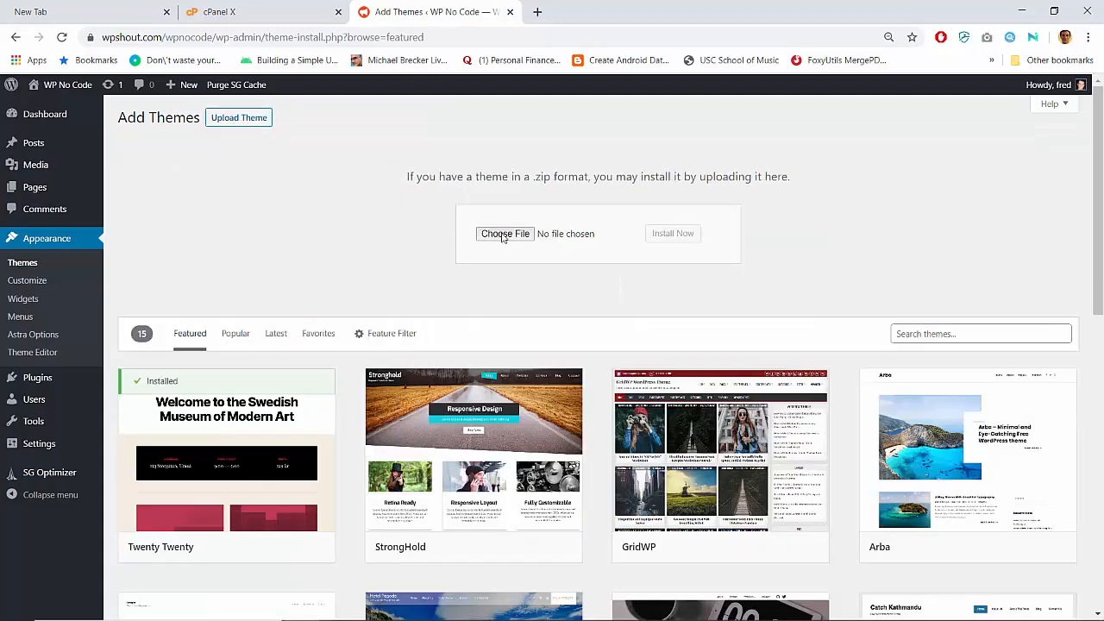
- Upload wpshout-astra-demo.zip, install it, and activate the WPShout Astra Demo child theme
click(513, 238)
scroll(242, 326, down, 3)
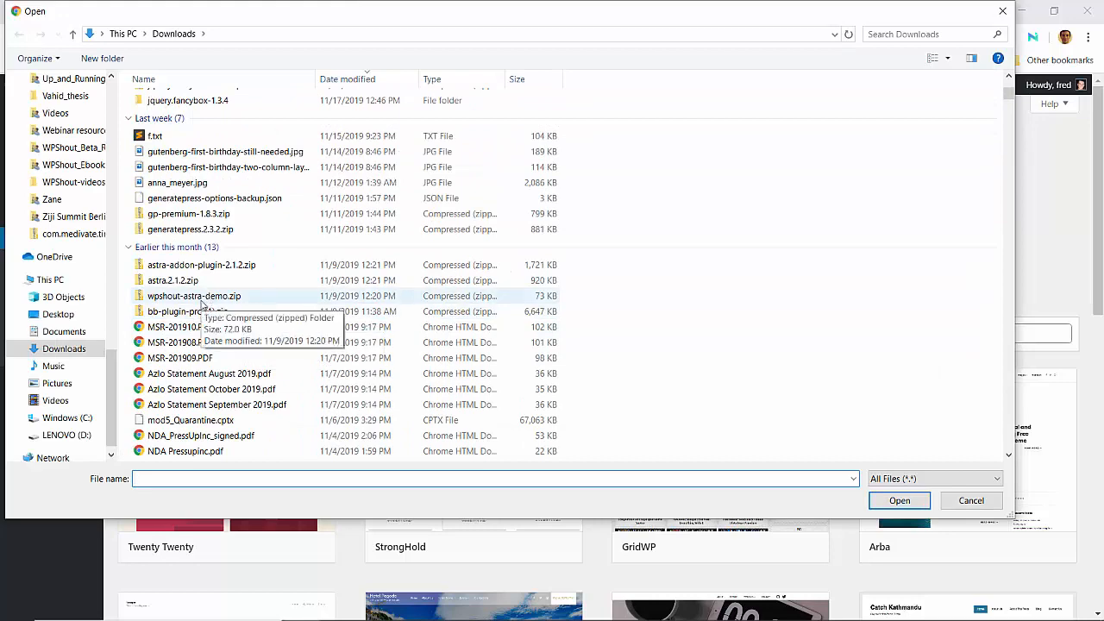
click(206, 298)
key(Up)
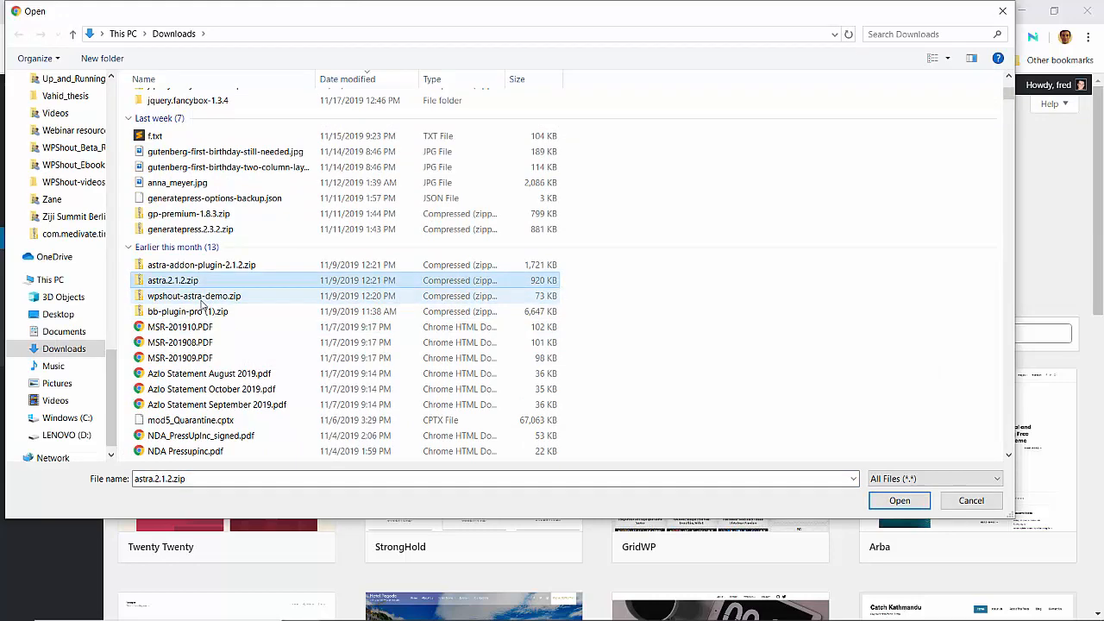
click(201, 298)
scroll(201, 301, down, 4)
scroll(203, 304, up, 4)
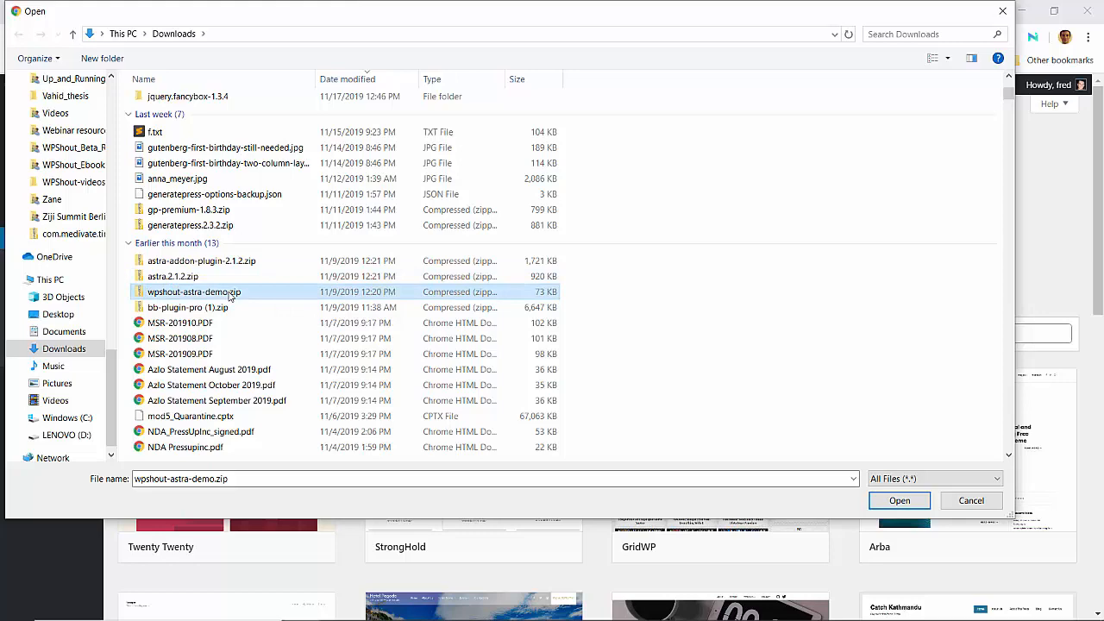
double_click(230, 296)
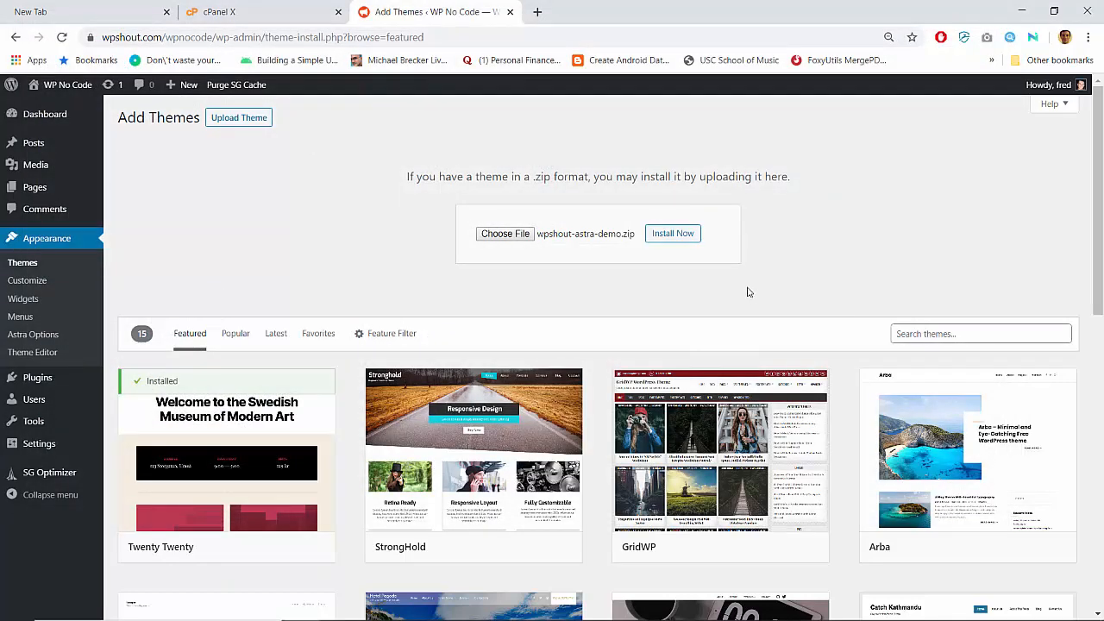
click(684, 234)
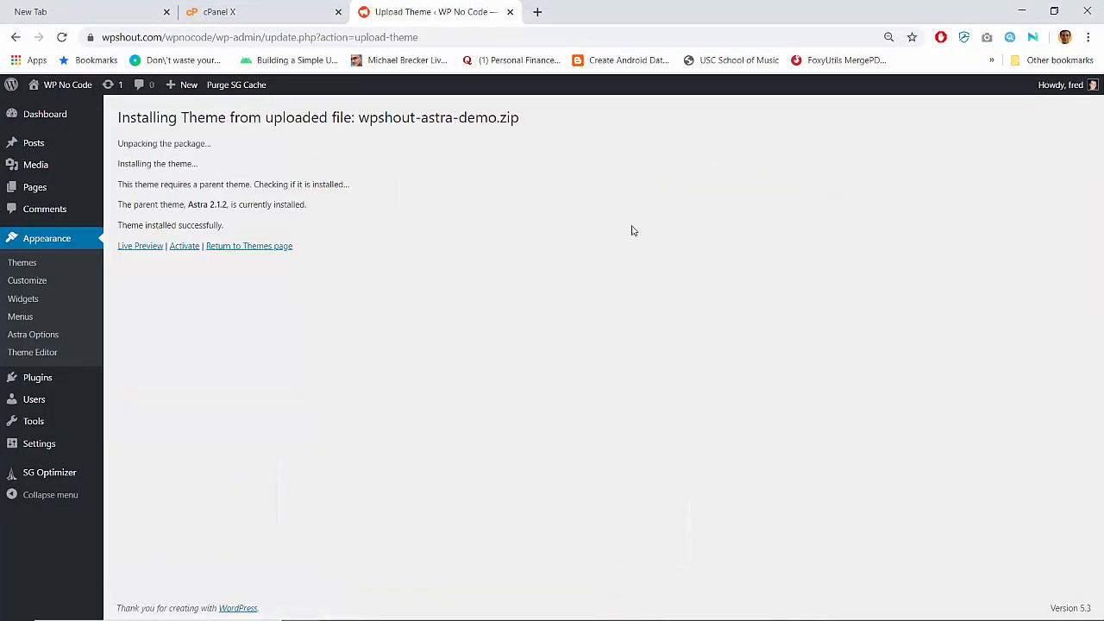
click(186, 248)
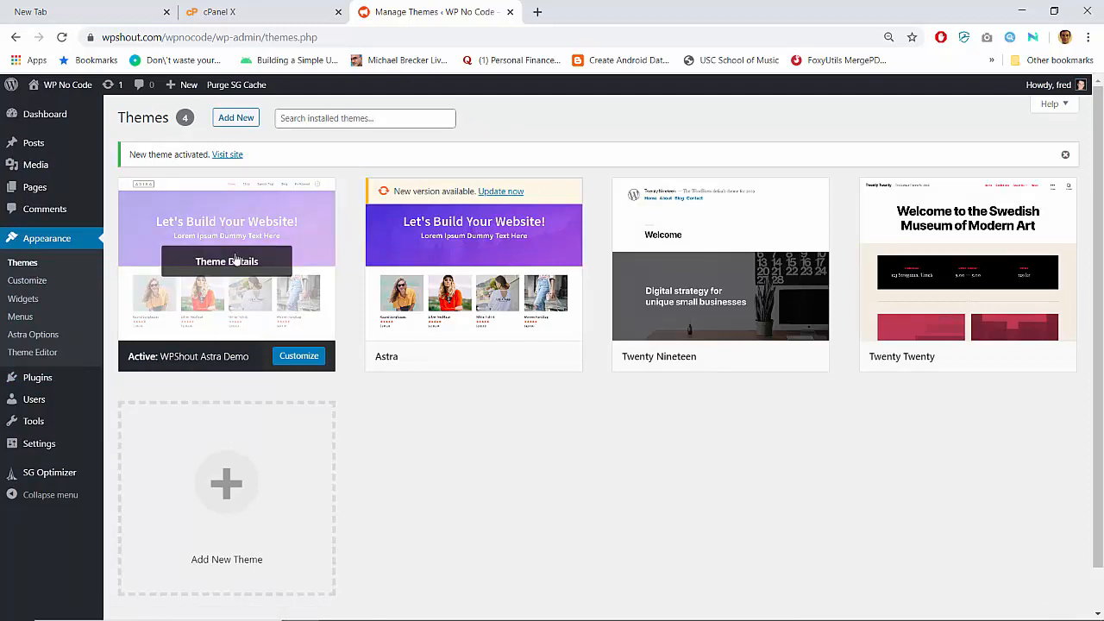
- Upload astra-addon-plugin-2.1.2.zip as a new plugin, install it, and activate Astra Pro
click(39, 382)
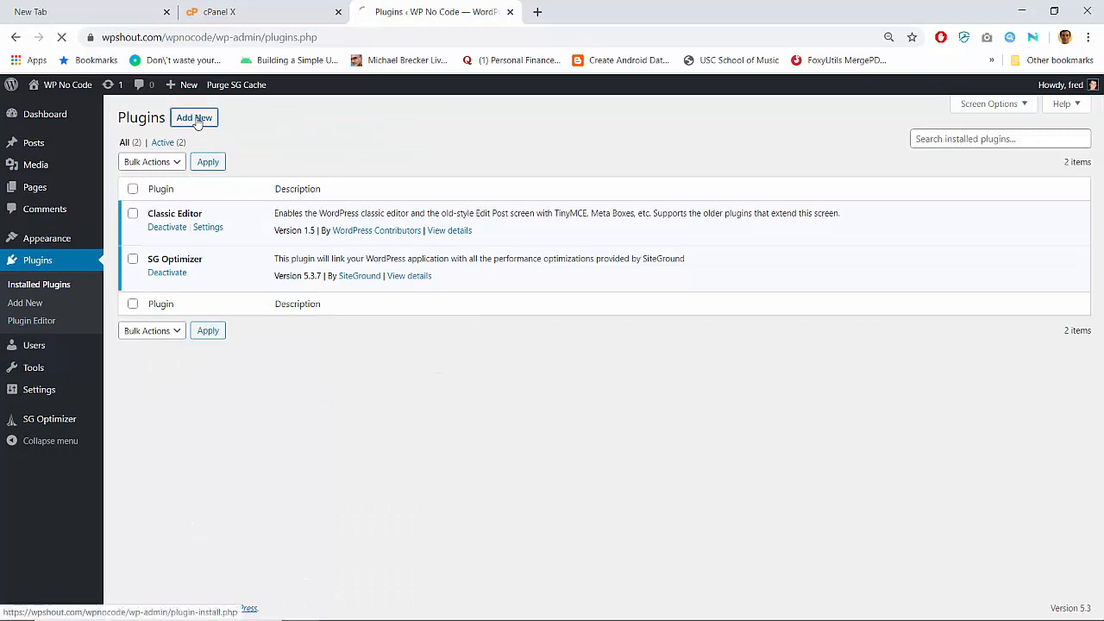
click(197, 119)
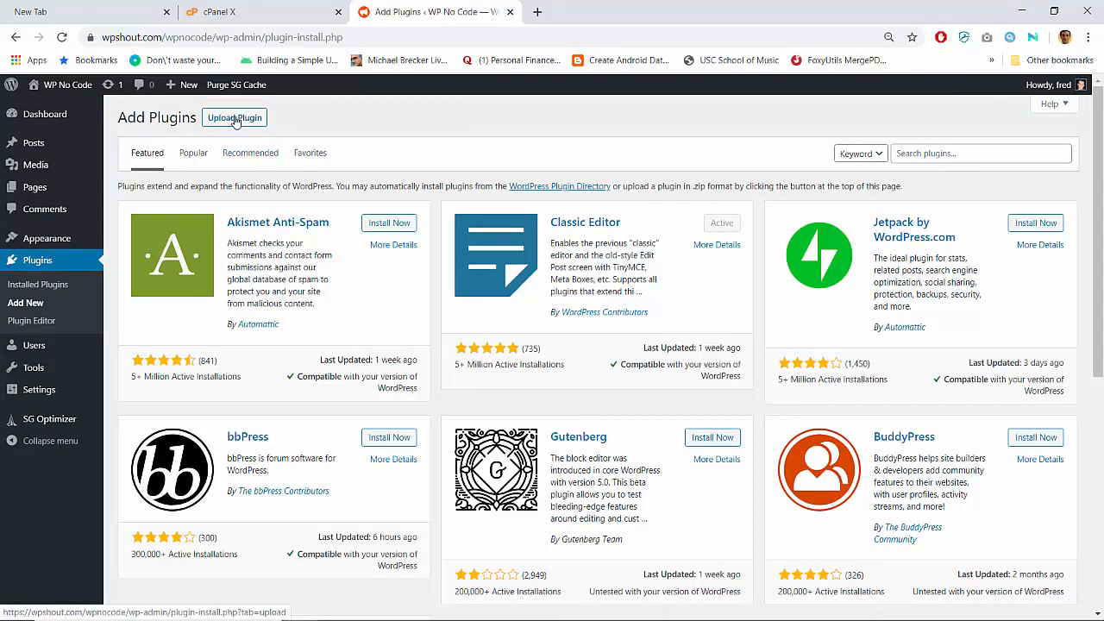
click(234, 118)
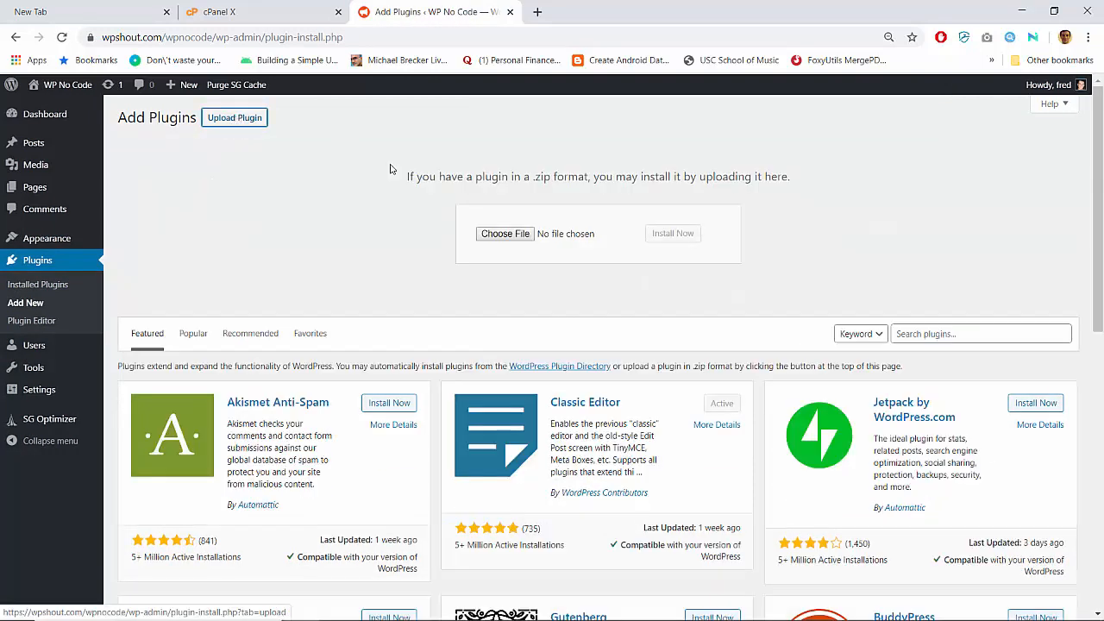
click(505, 235)
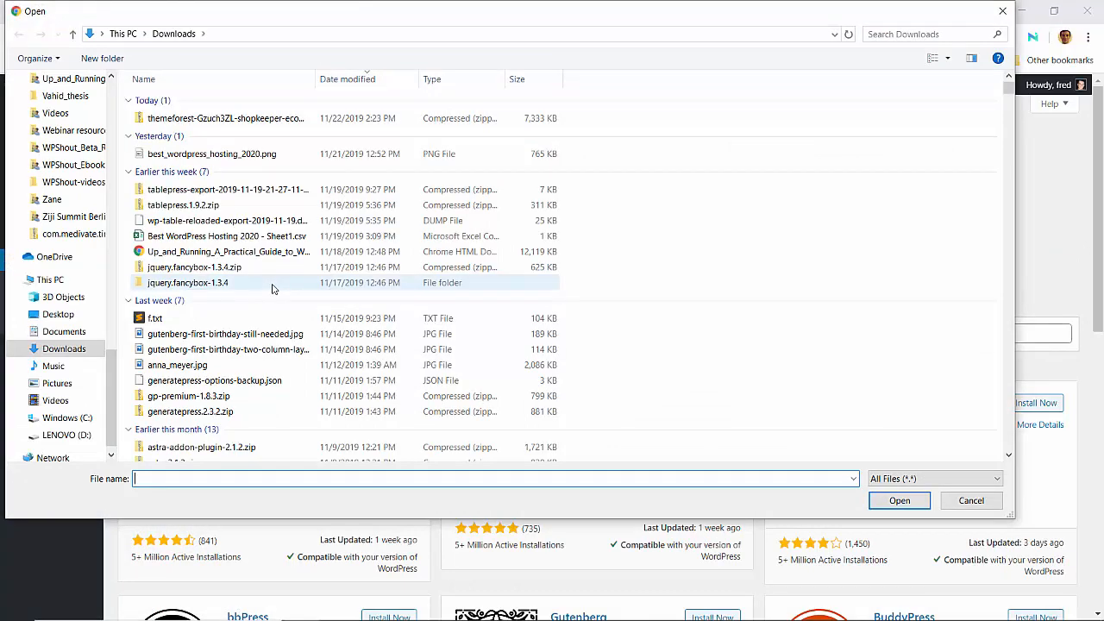
scroll(272, 289, down, 2)
double_click(220, 403)
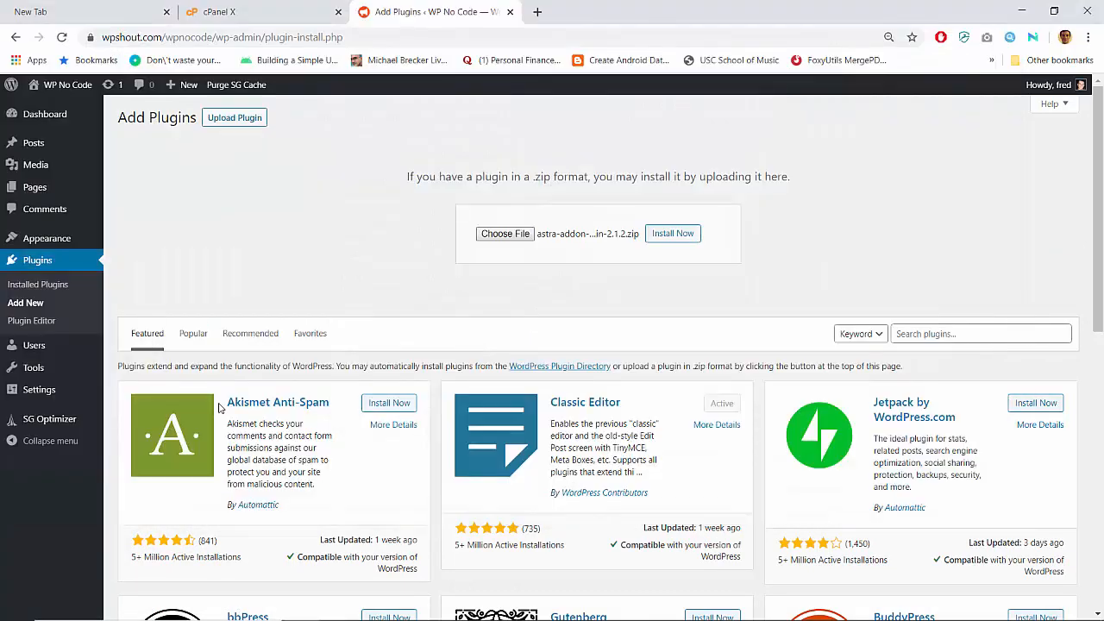
click(671, 233)
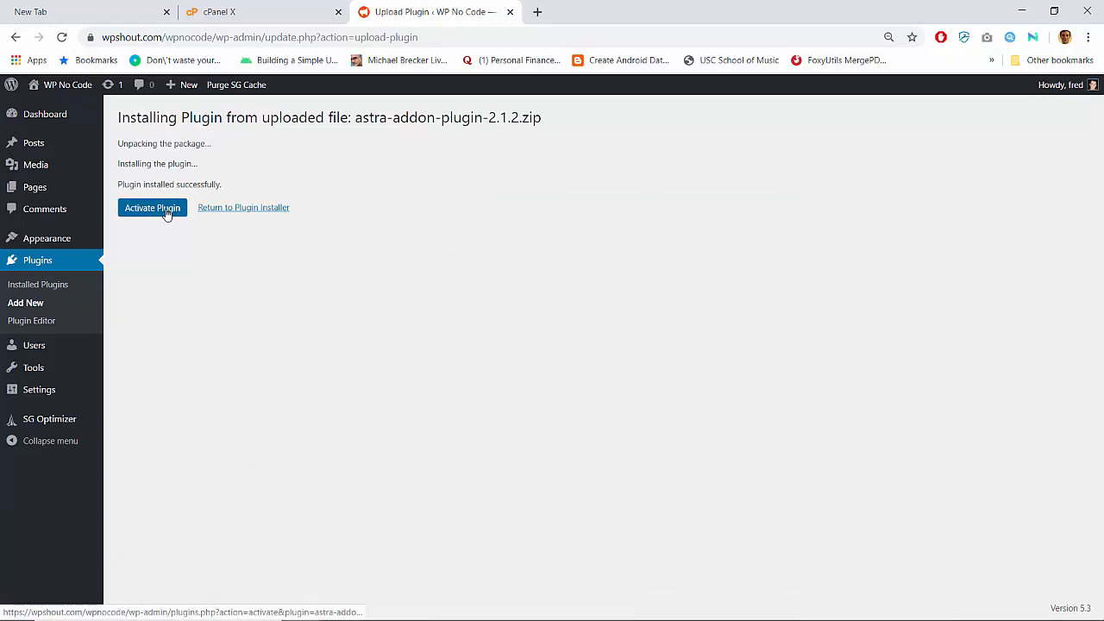
click(167, 214)
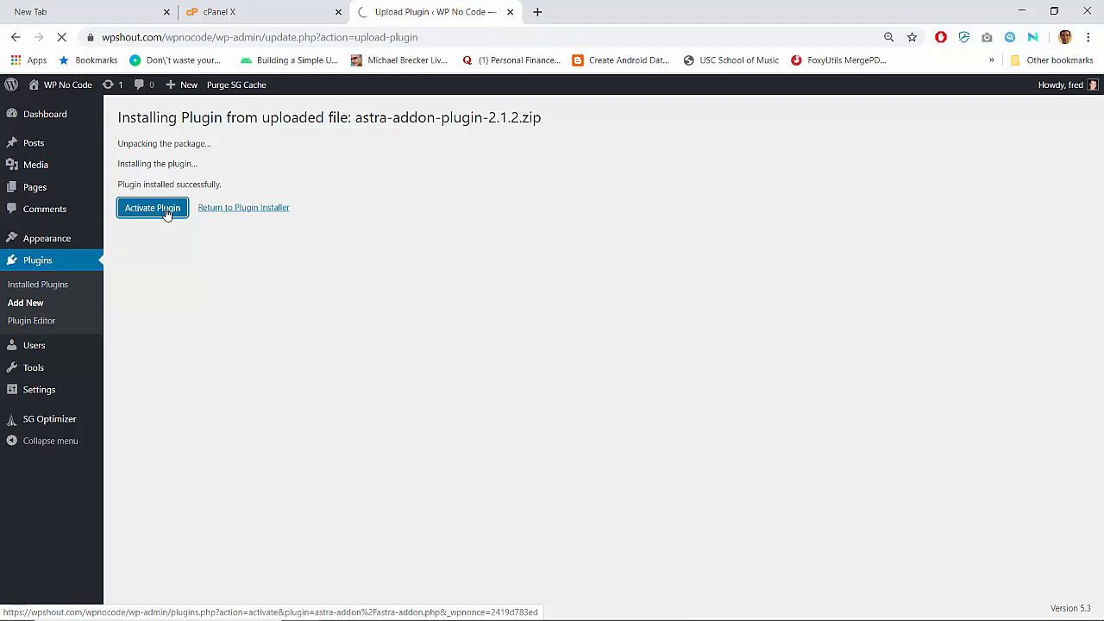
click(167, 213)
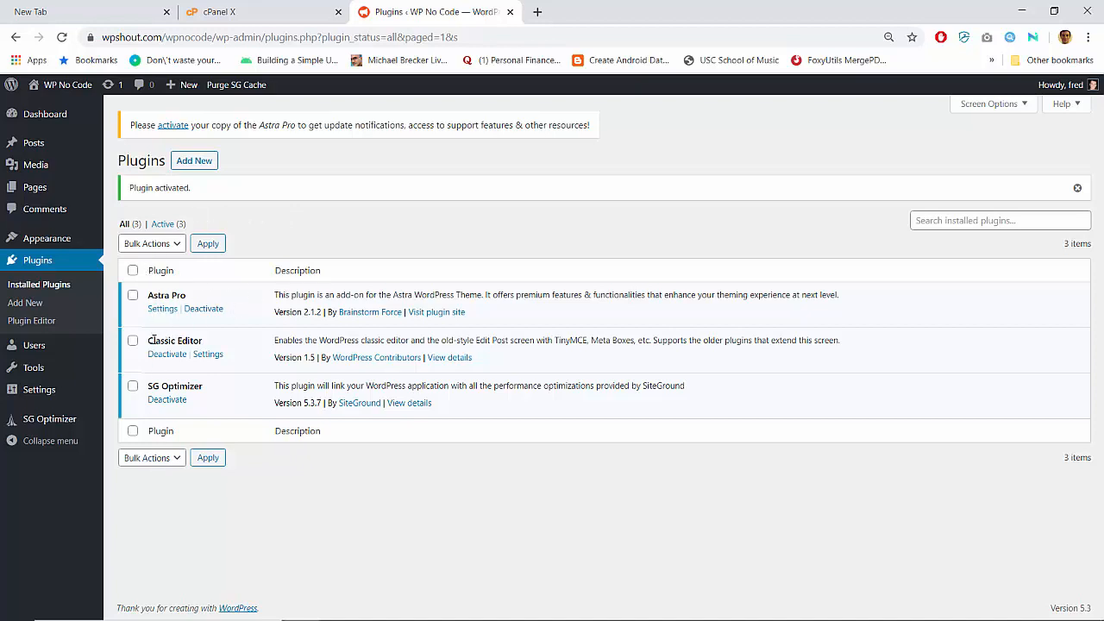
- Open the posts list in a new tab and open the Hello world! post for editing
mouse_move(57, 145)
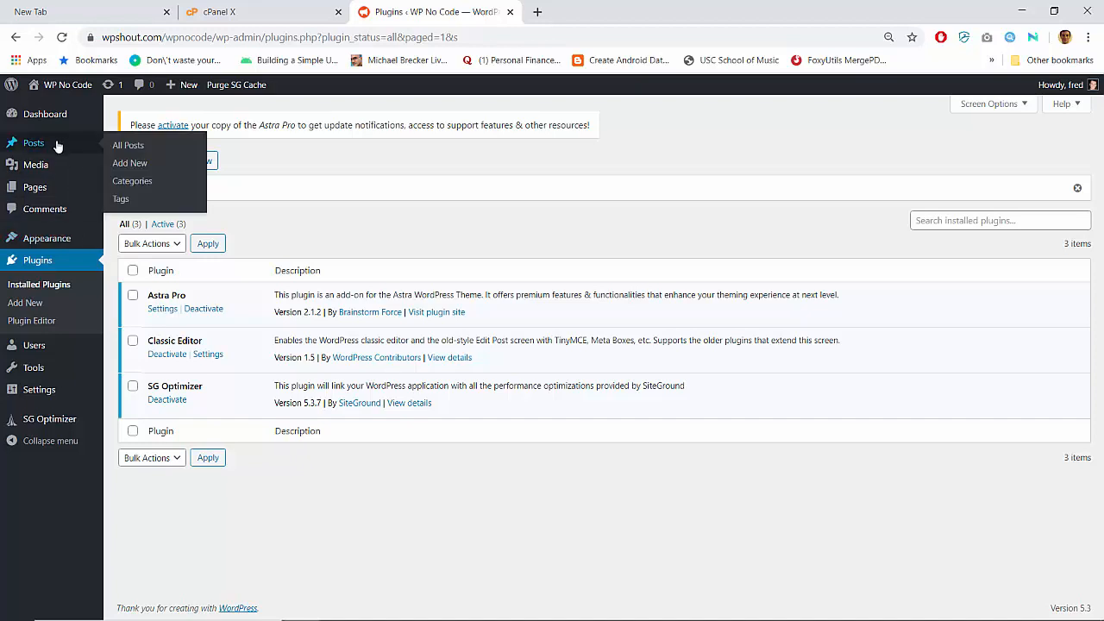
right_click(129, 146)
click(190, 159)
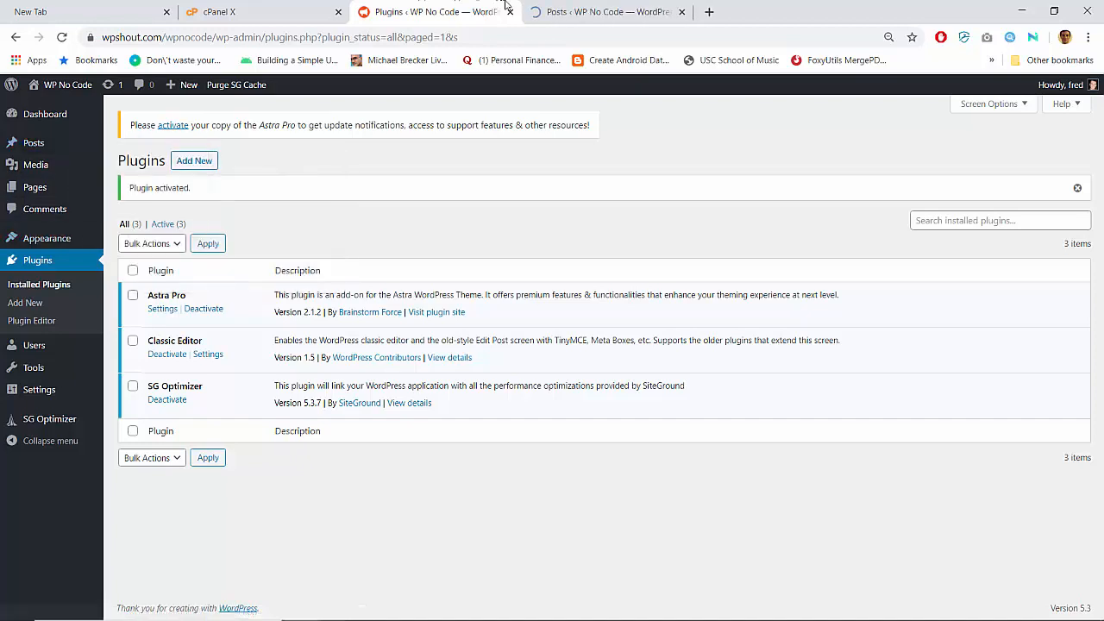
click(602, 9)
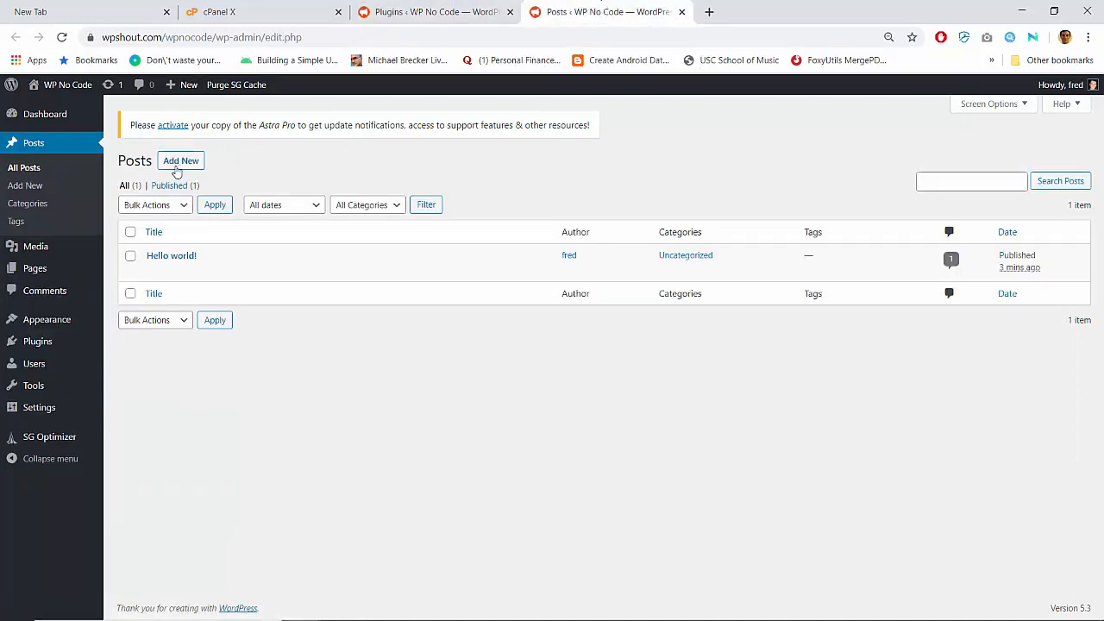
click(162, 256)
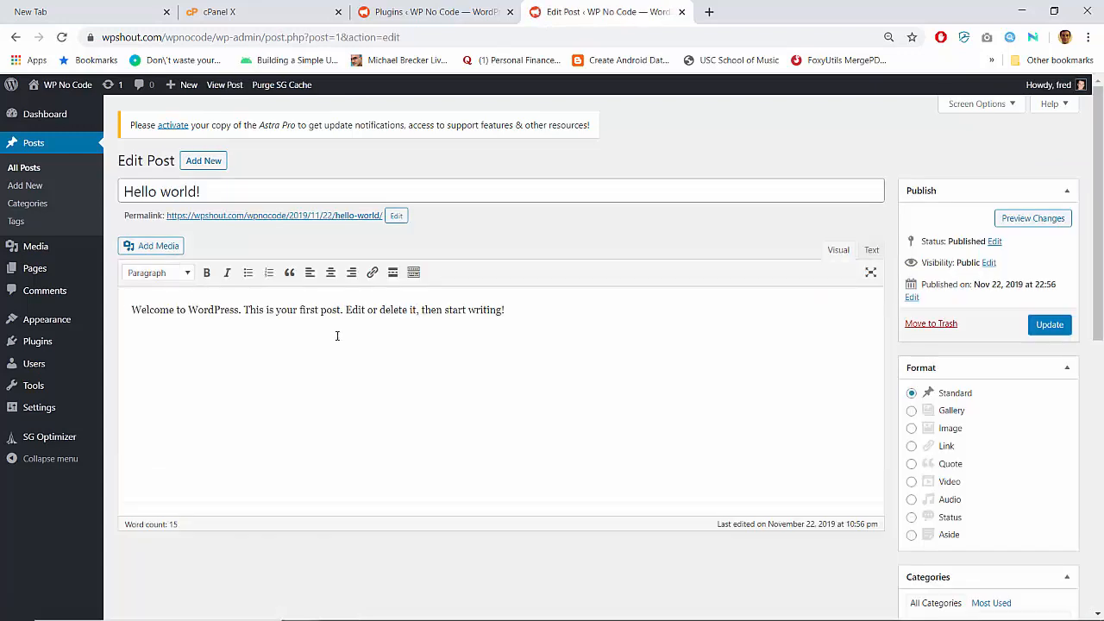
click(337, 336)
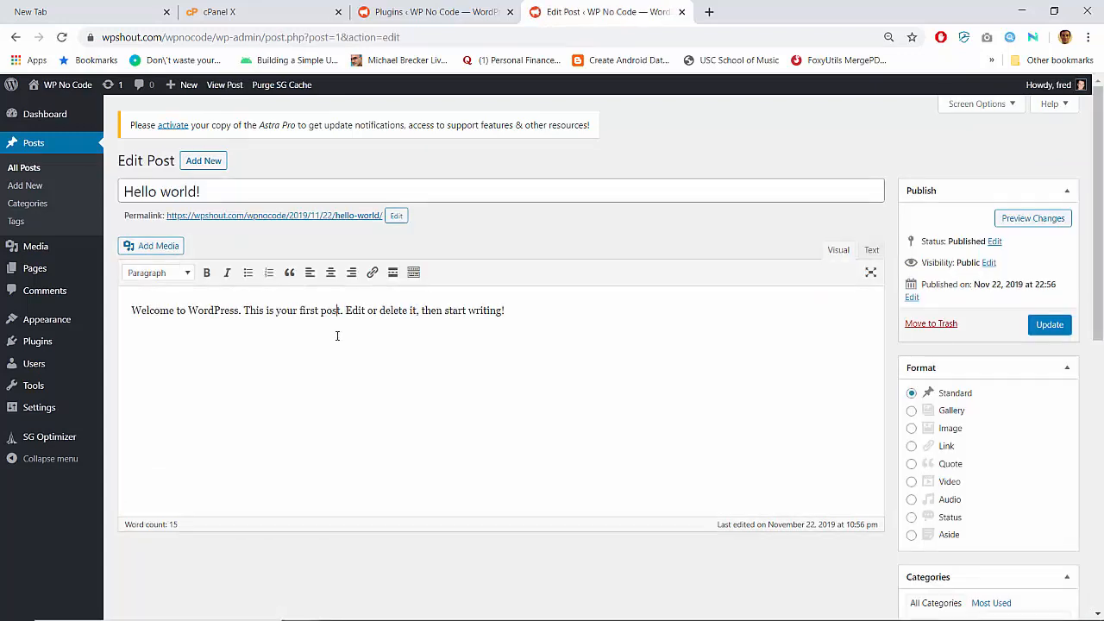
scroll(337, 336, down, 3)
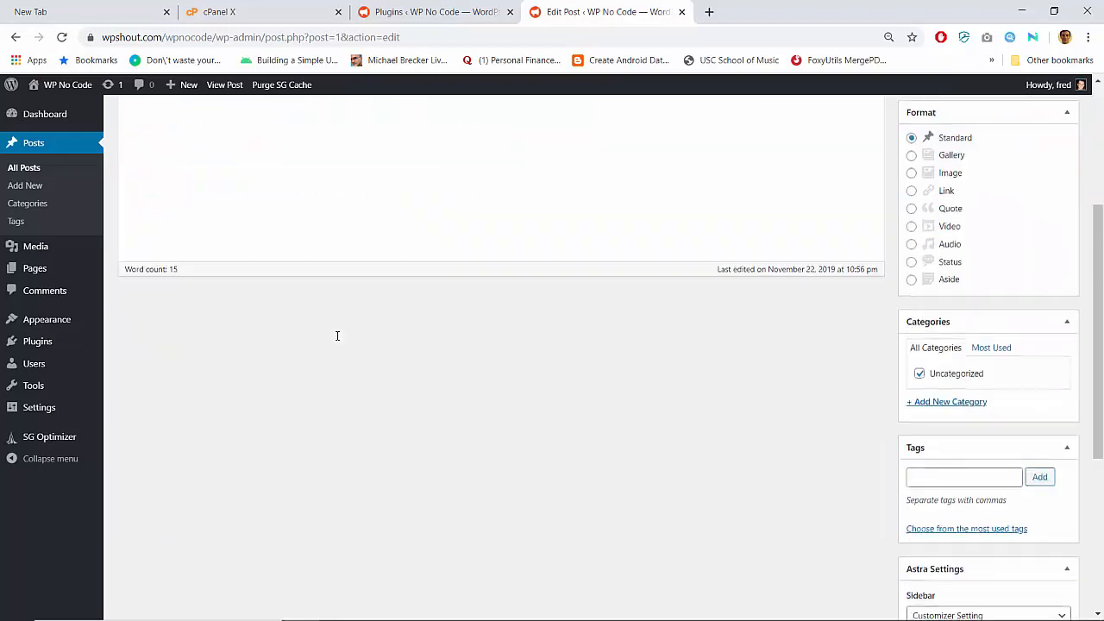
scroll(250, 341, up, 3)
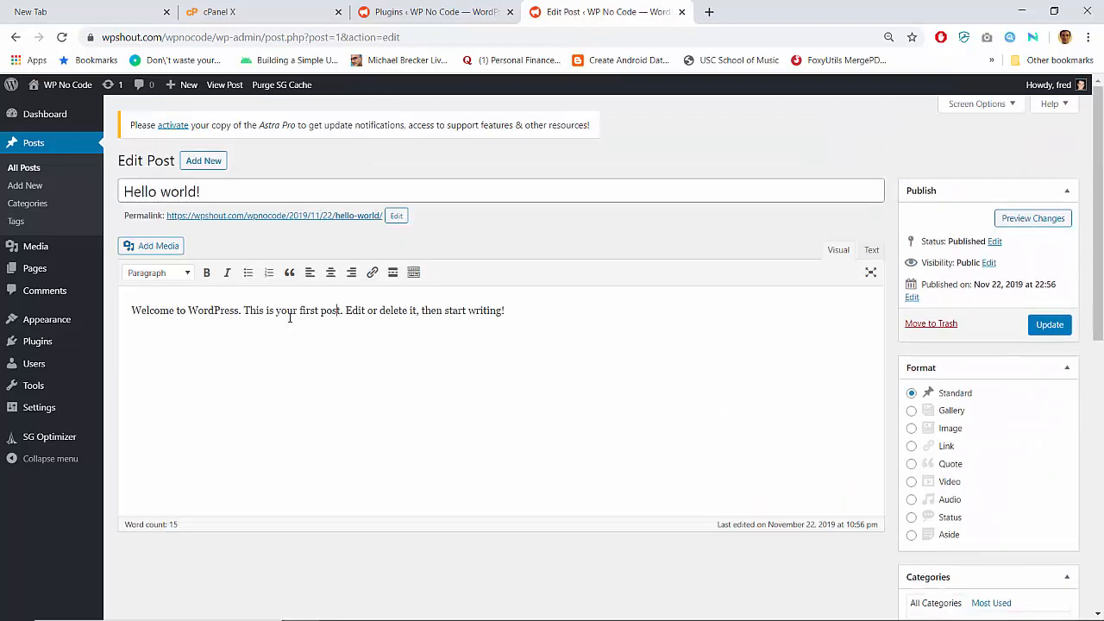
click(418, 10)
click(581, 6)
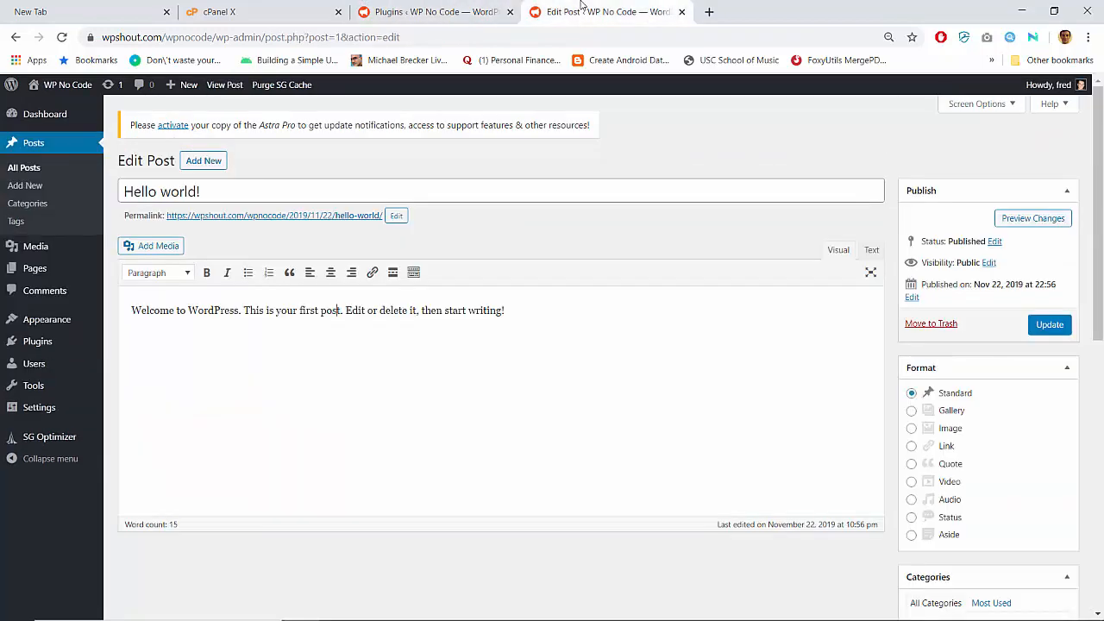
- Type three lines of test text into the Hello world! post, then delete them
text(DFASDF)
key(Return)
text(ASDFASDF)
key(Return)
text(ASDFA)
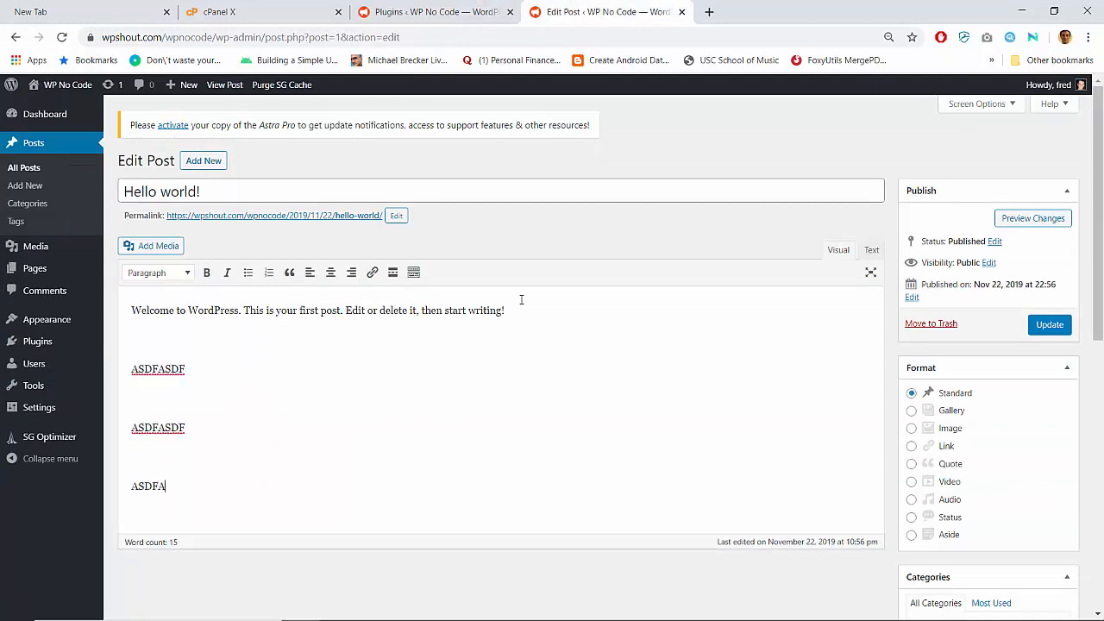
key(shift+Up)
key(shift+Up)
key(shift+Up)
key(shift+Up)
key(shift+Up)
key(BackSpace)
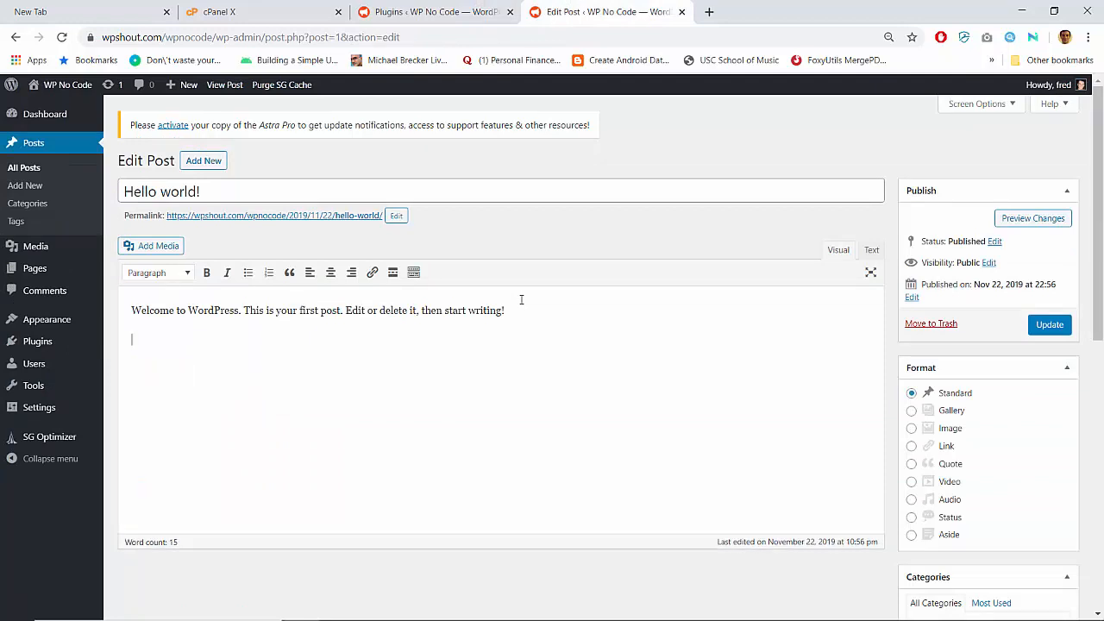
key(BackSpace)
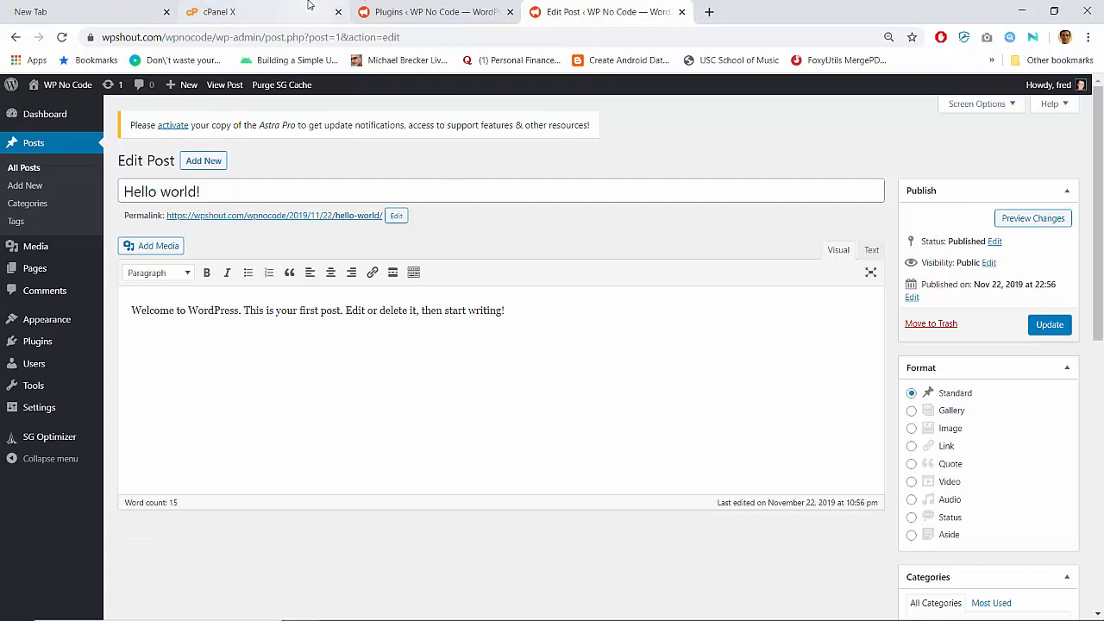
- Deactivate Classic Editor, reload the post to see the block editor, then reactivate Classic Editor
click(407, 9)
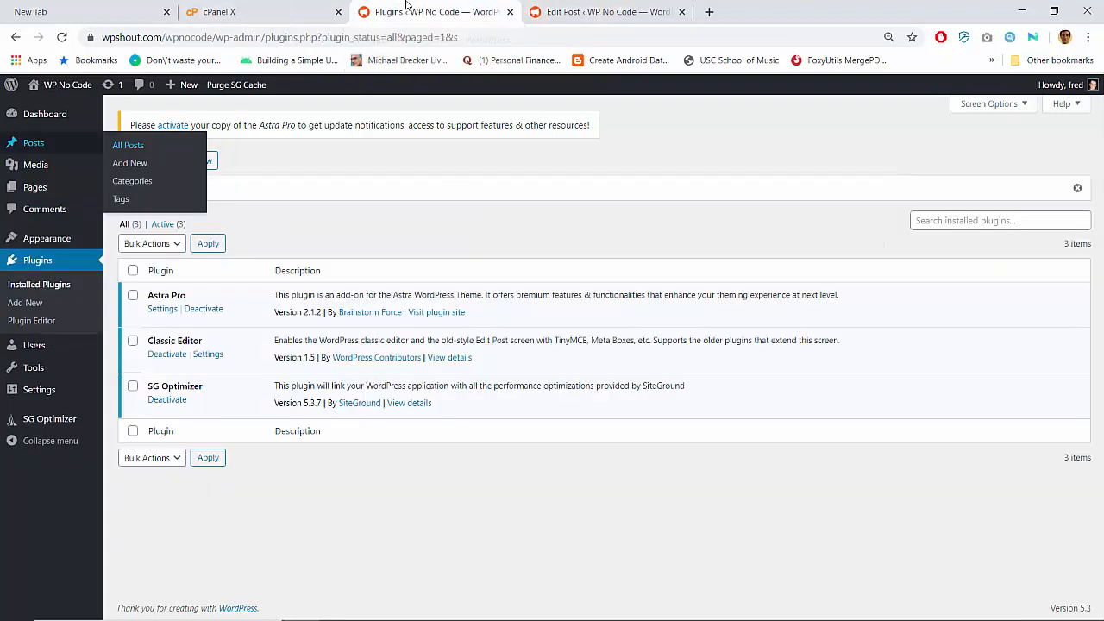
click(167, 353)
click(584, 9)
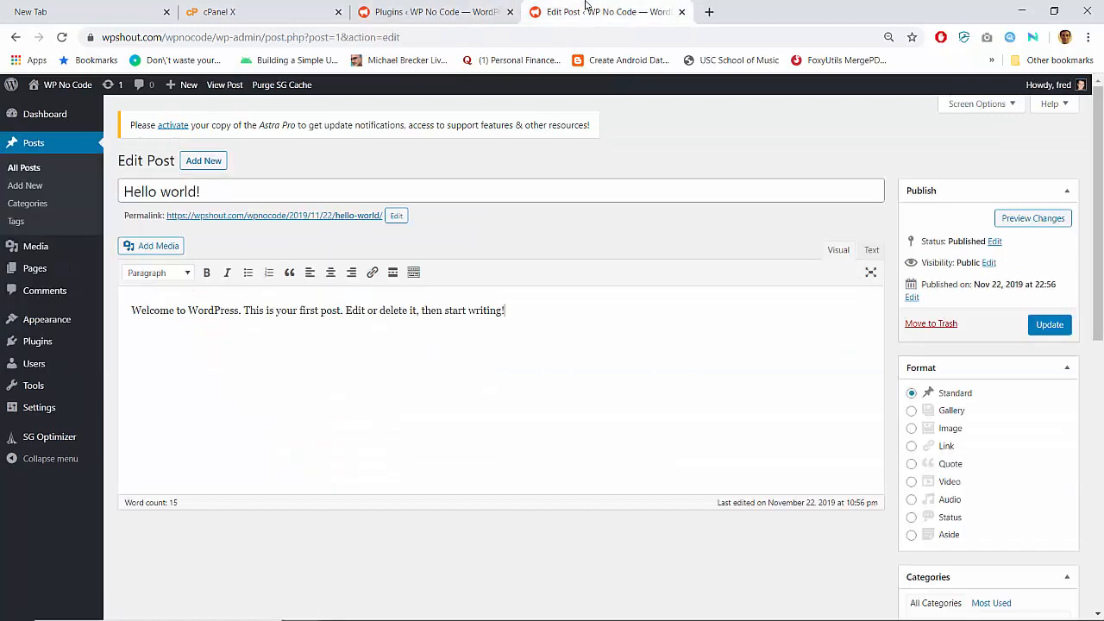
key(F5)
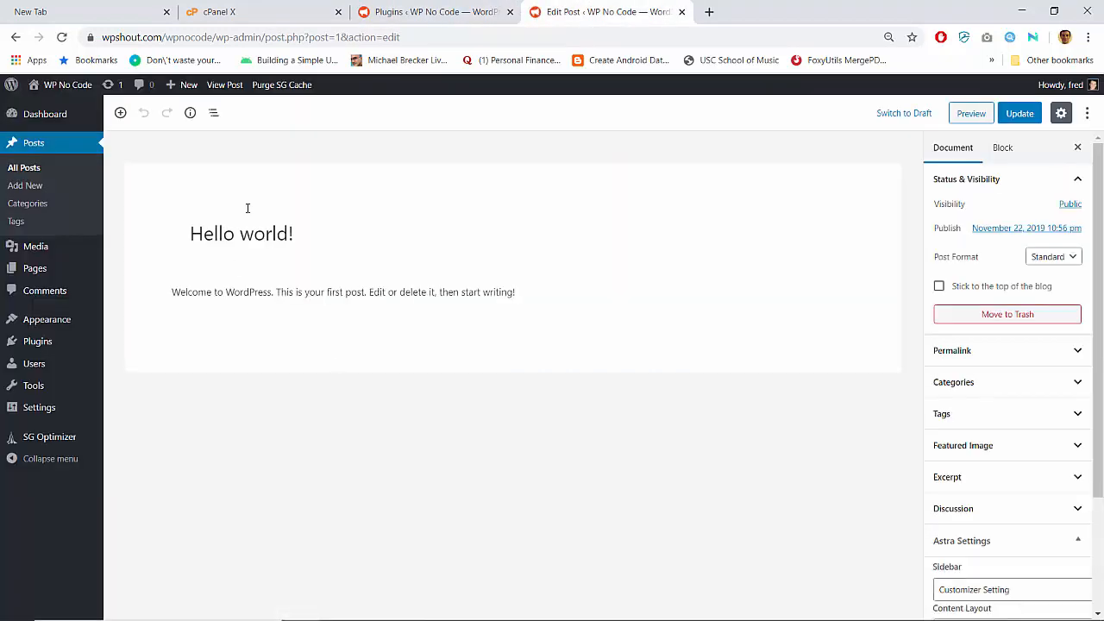
click(472, 7)
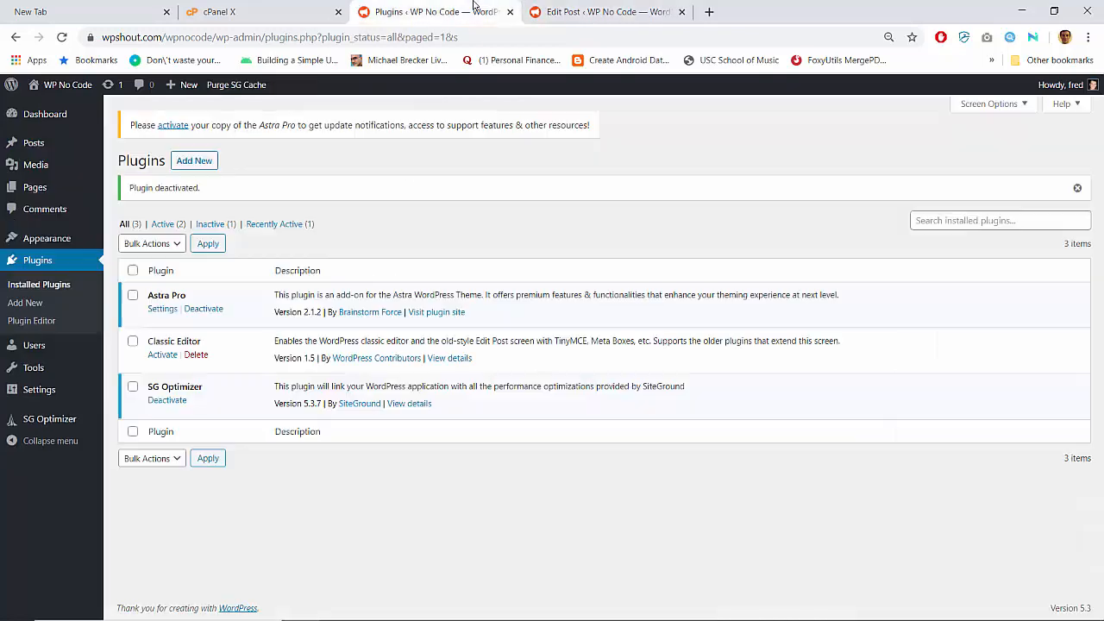
click(162, 354)
click(559, 7)
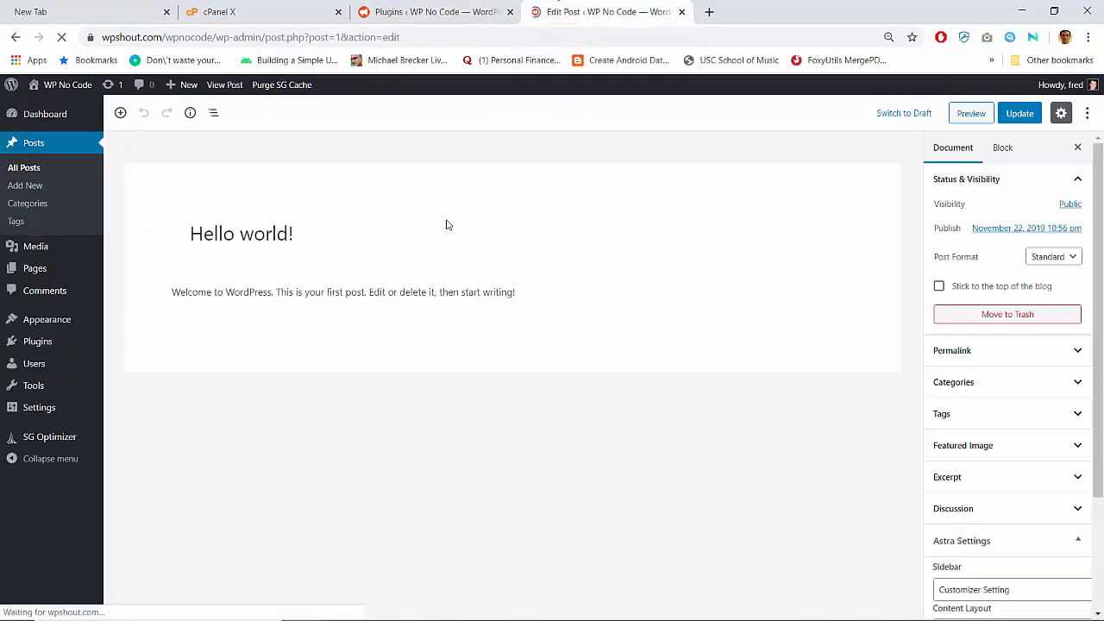
click(425, 7)
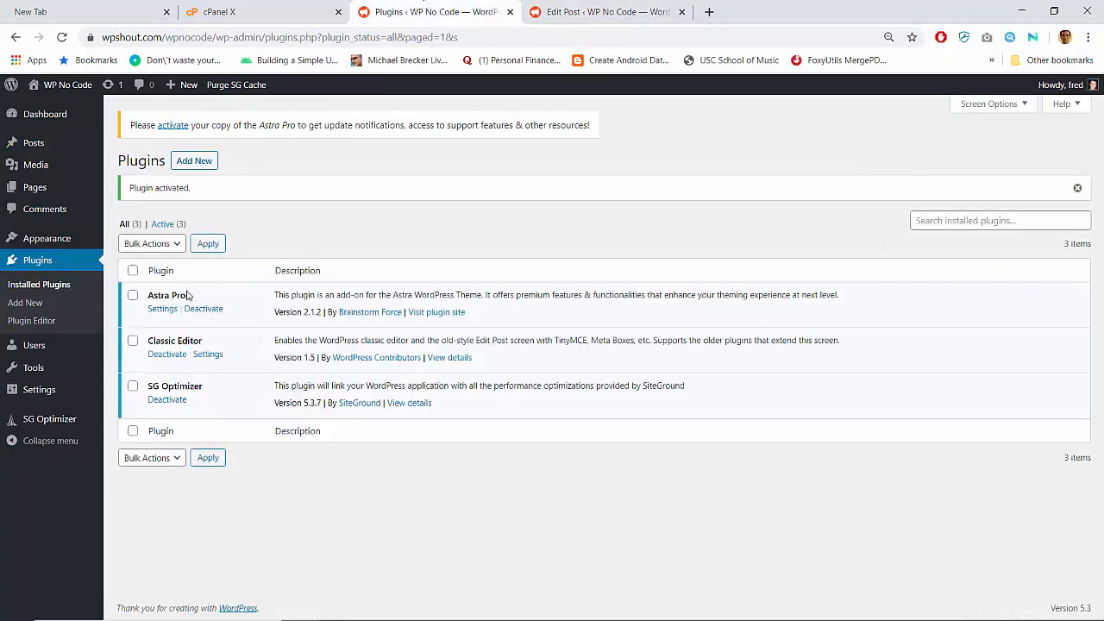
- Delete the Twenty Nineteen theme from the installed themes
mouse_move(67, 243)
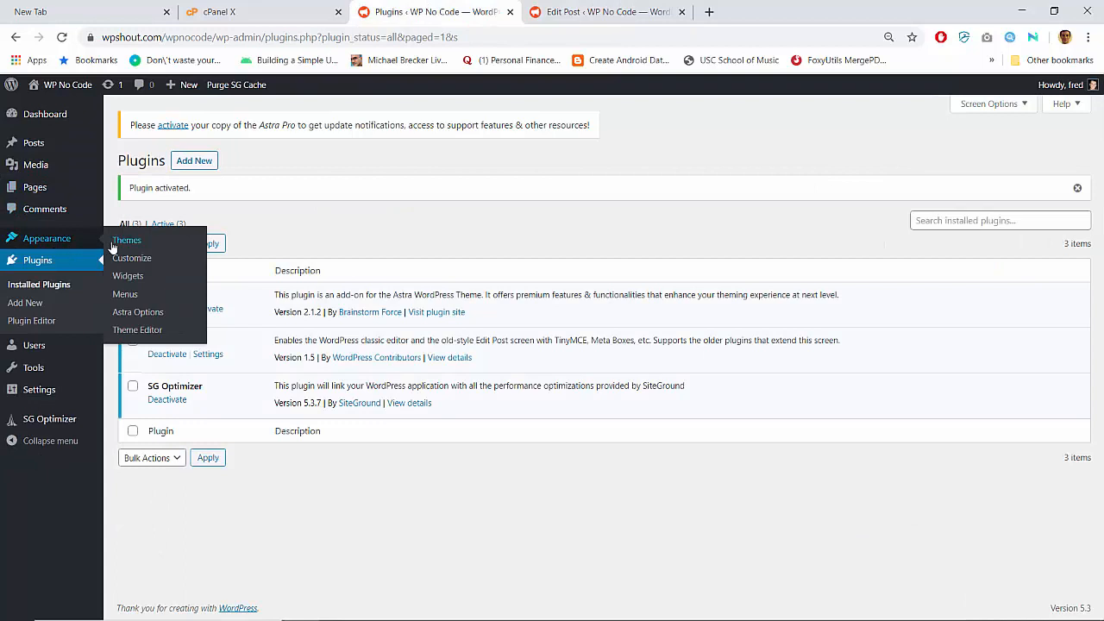
click(112, 247)
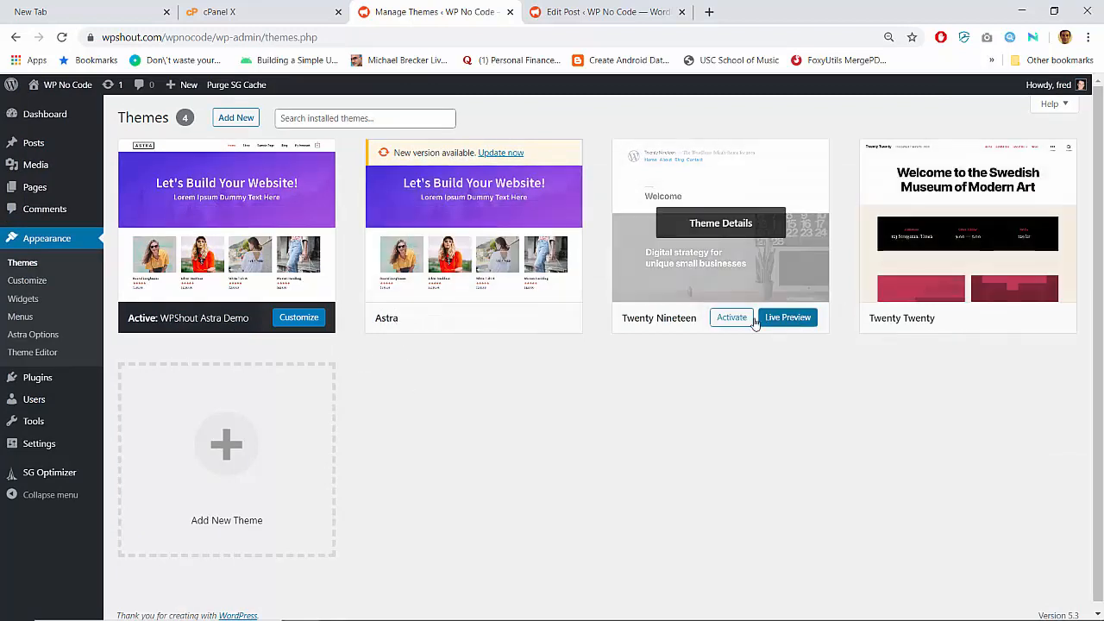
click(751, 267)
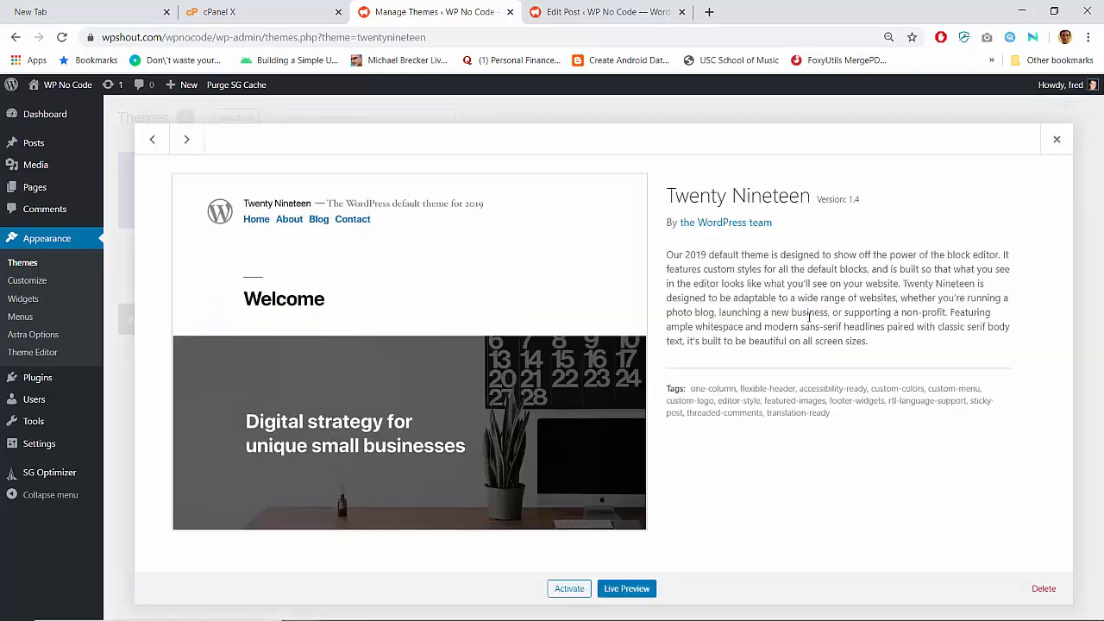
click(1043, 588)
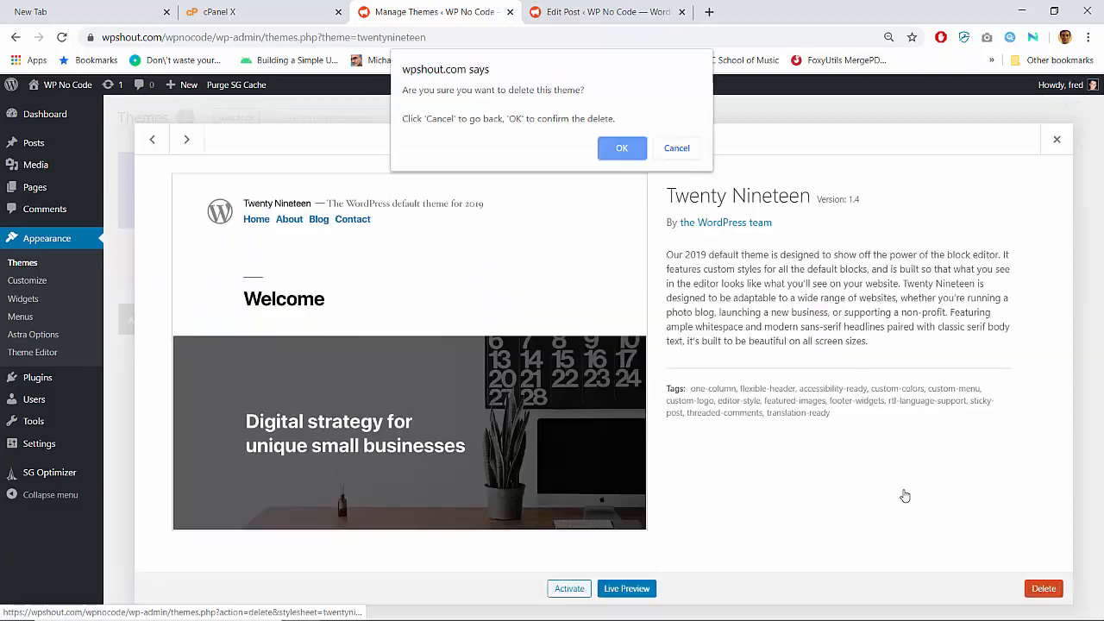
click(631, 153)
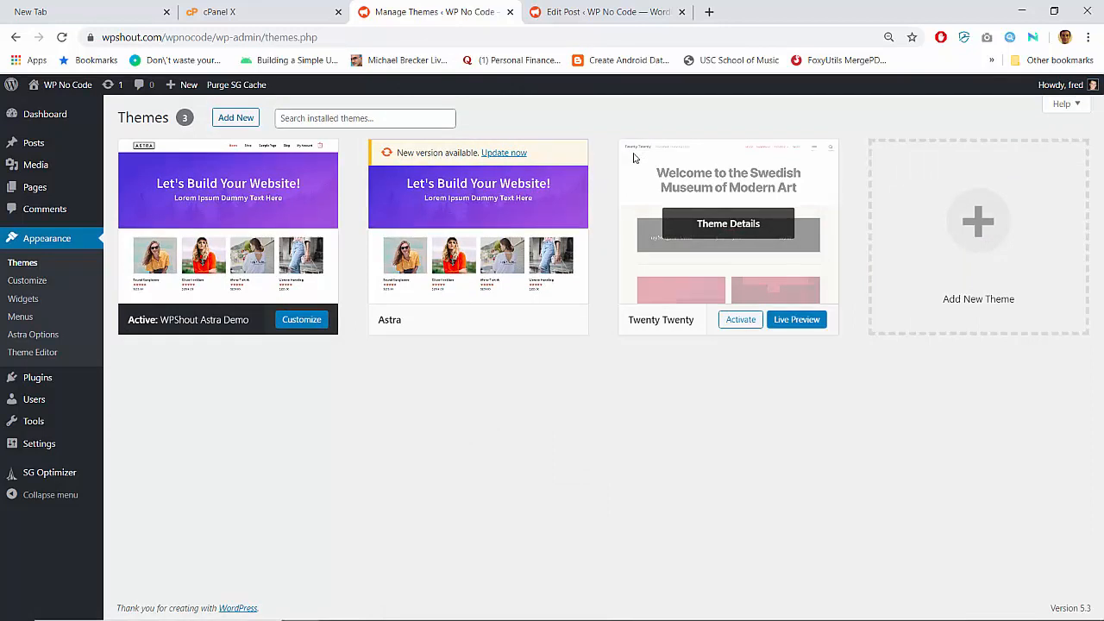
- Update the Astra theme to 2.1.3 and review its theme details
click(506, 153)
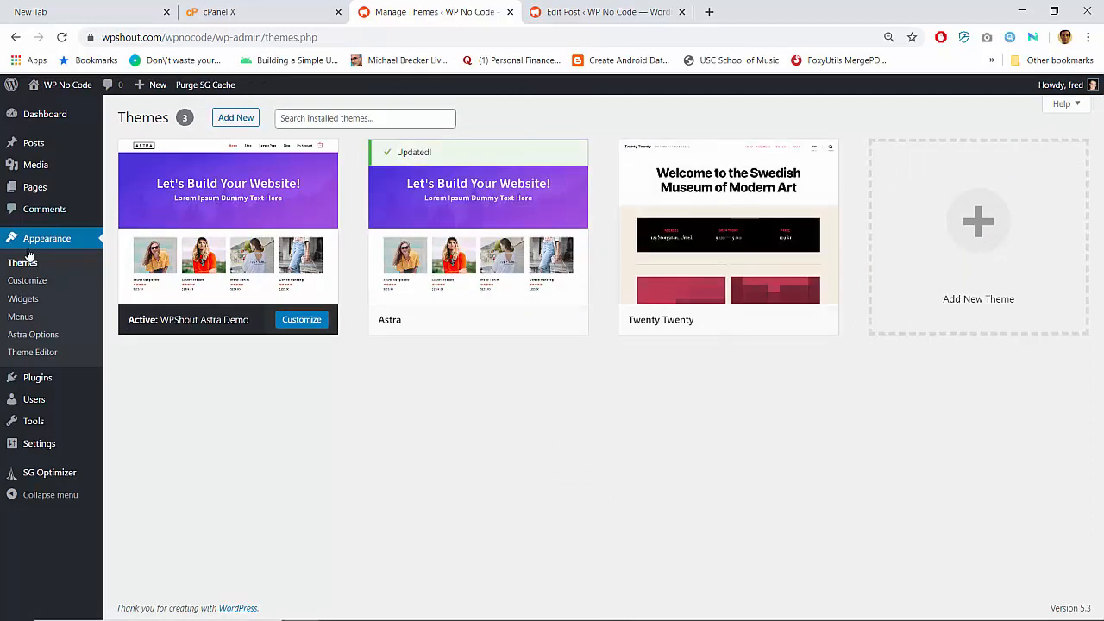
click(492, 223)
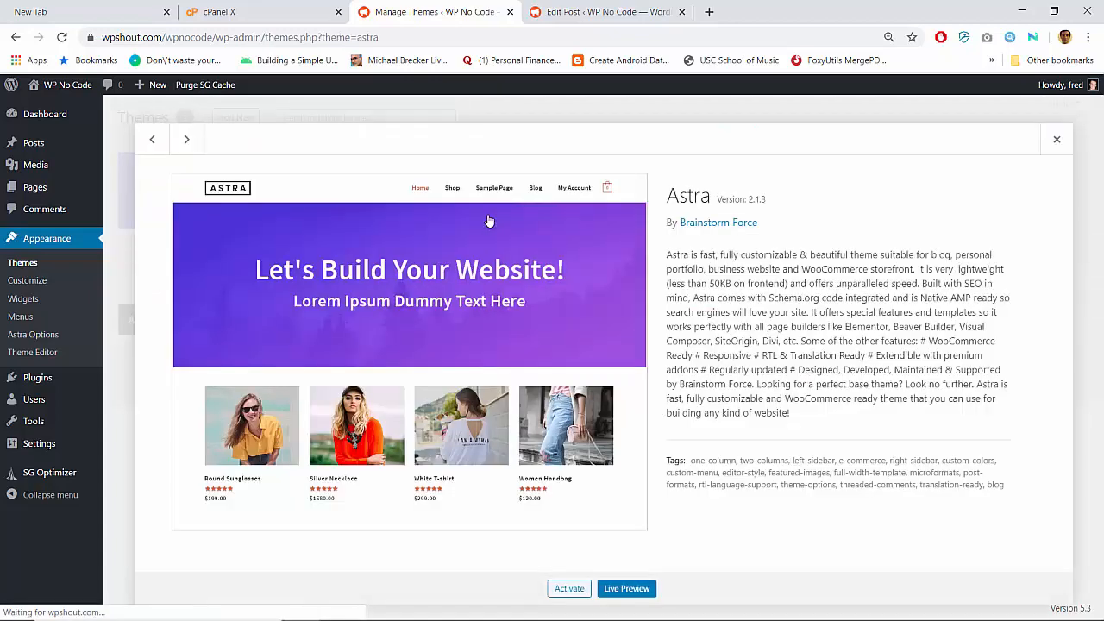
click(1056, 140)
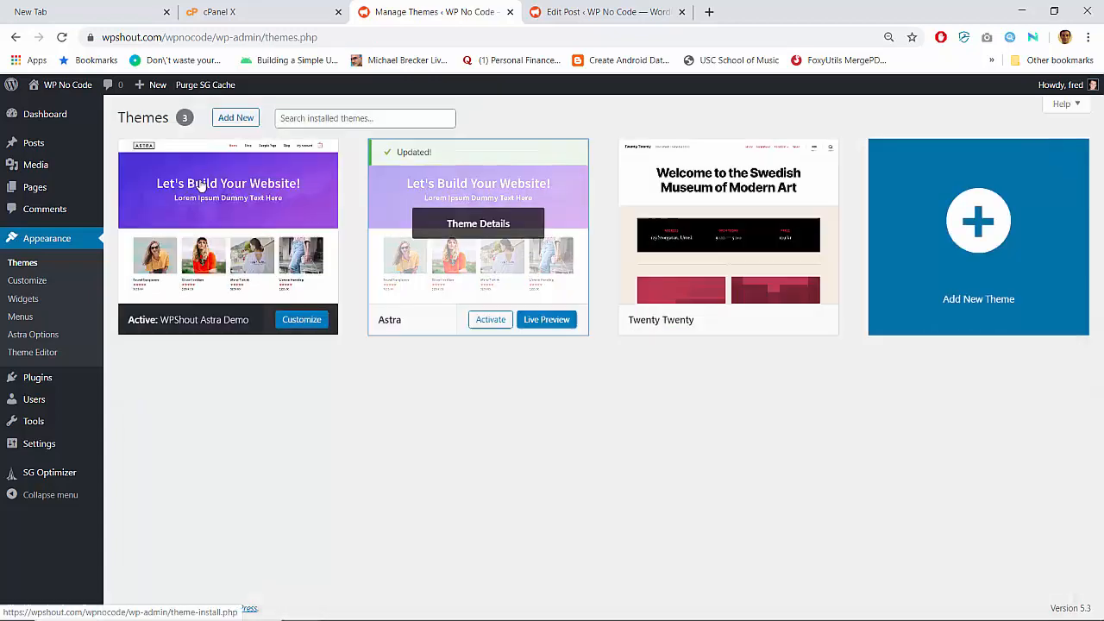
click(28, 379)
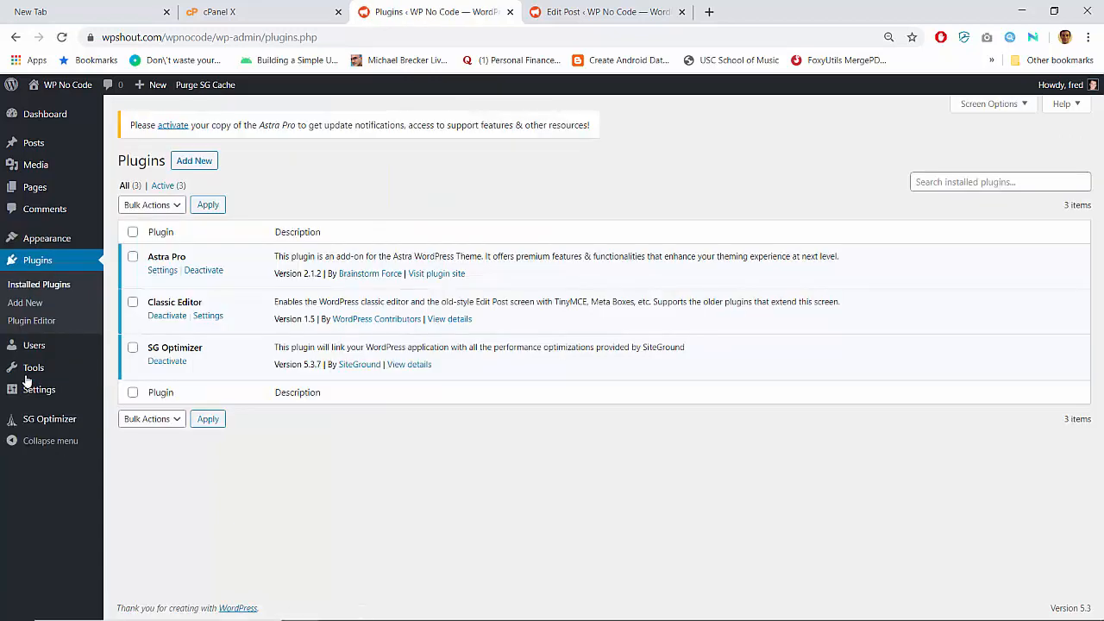
- Visit the front end, then choose bb-plugin-pro (1).zip in the plugin upload form
click(72, 86)
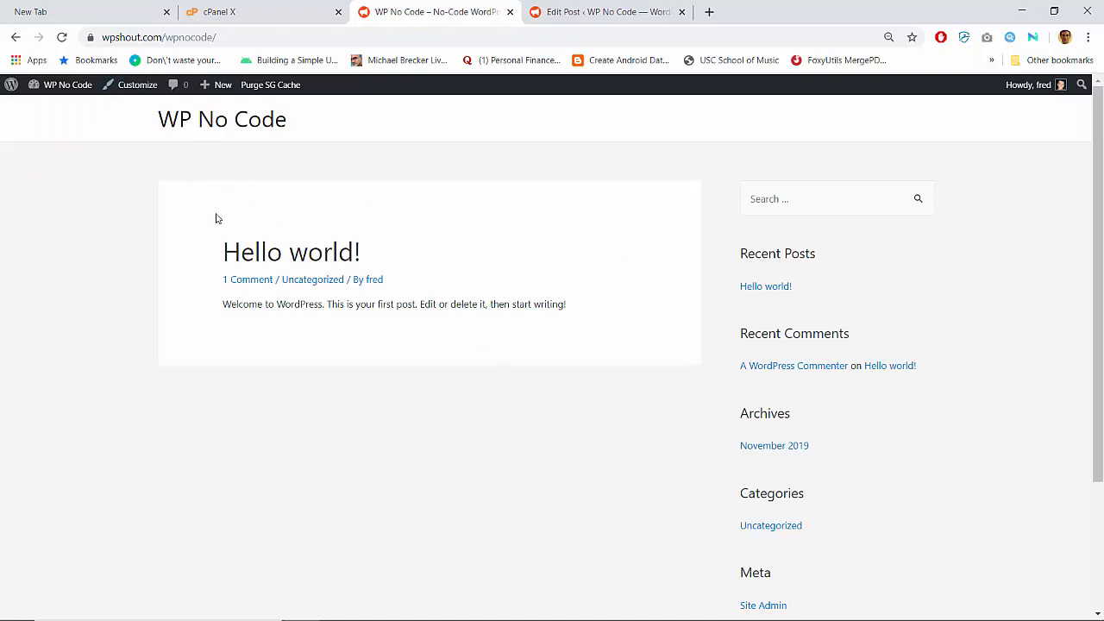
click(69, 93)
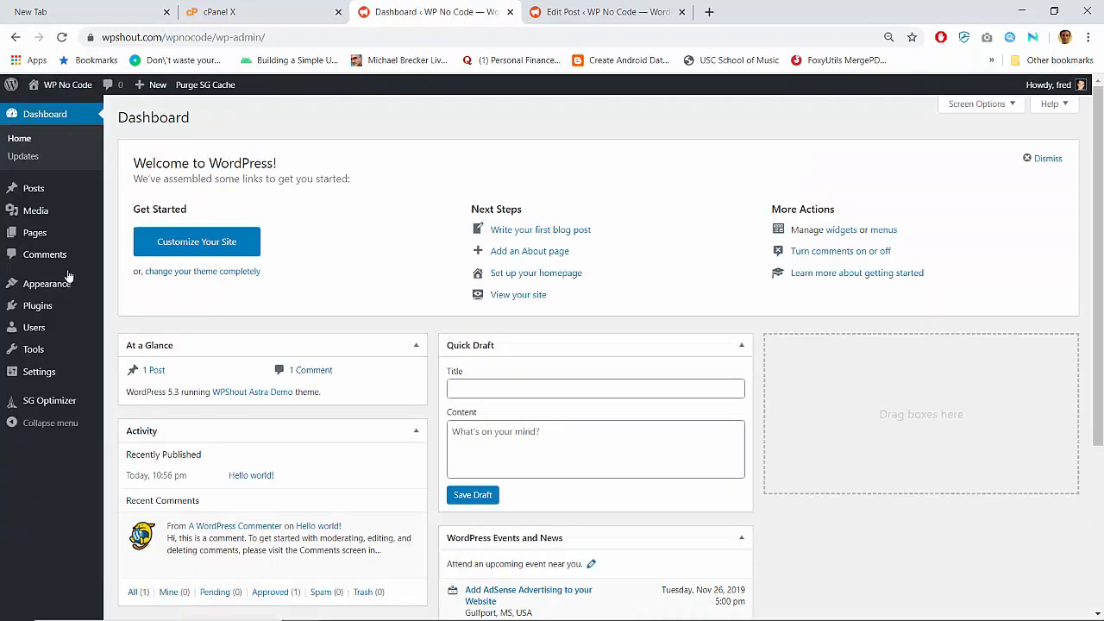
mouse_move(45, 309)
click(138, 330)
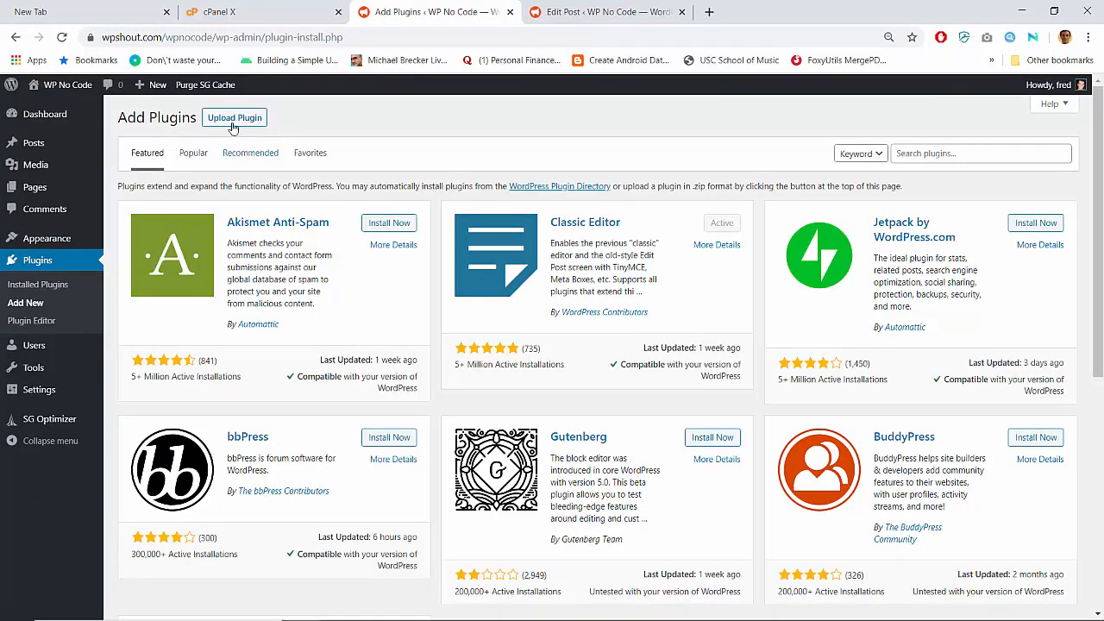
click(233, 121)
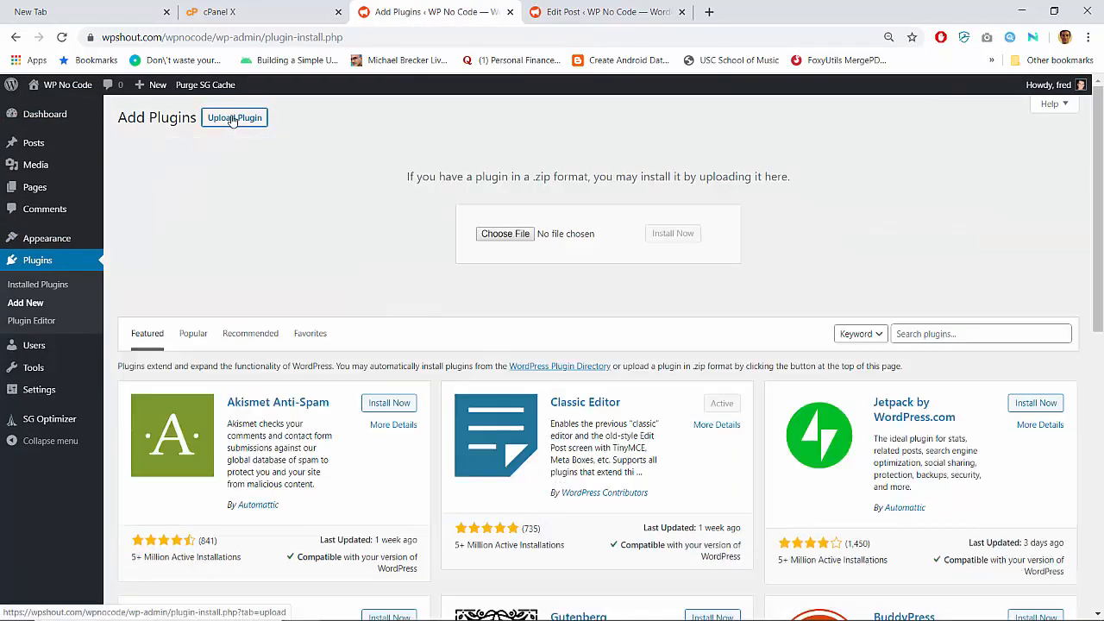
click(505, 234)
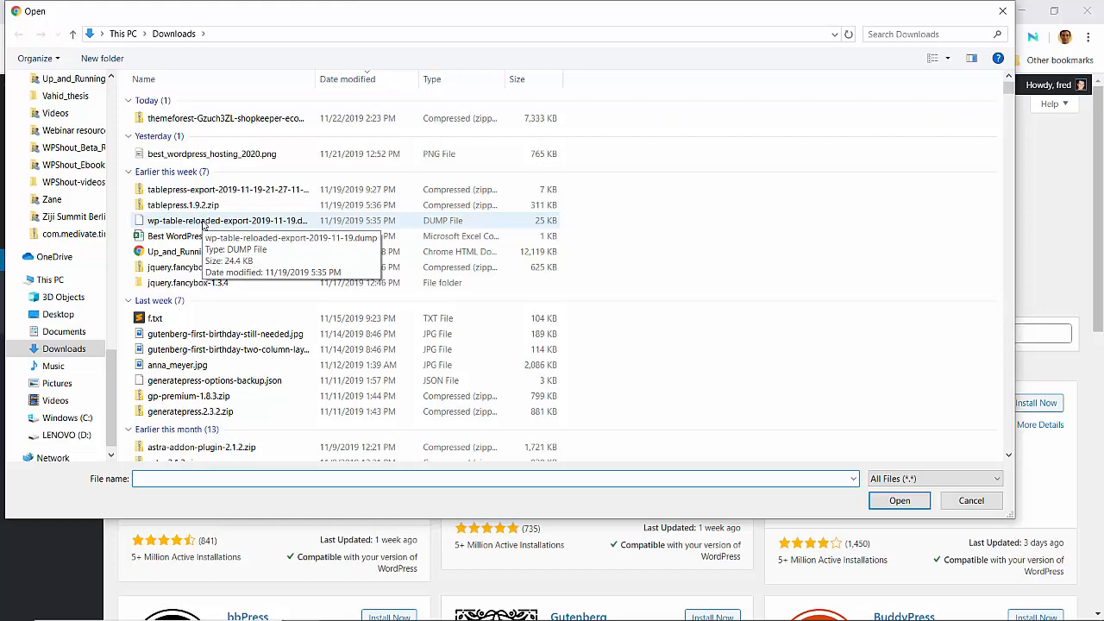
scroll(203, 226, down, 2)
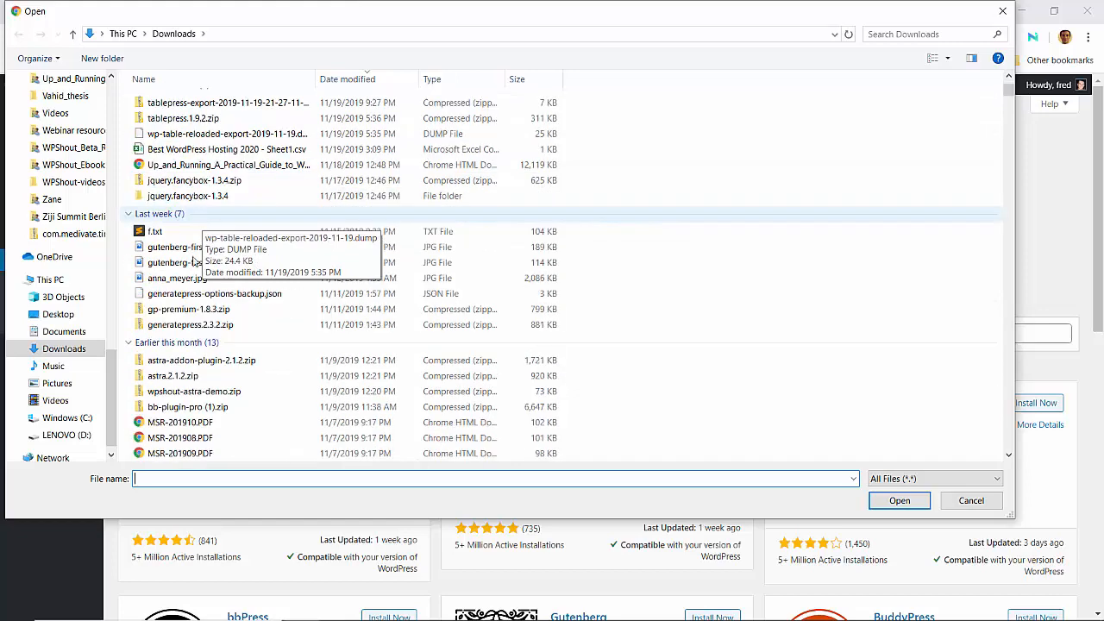
click(175, 408)
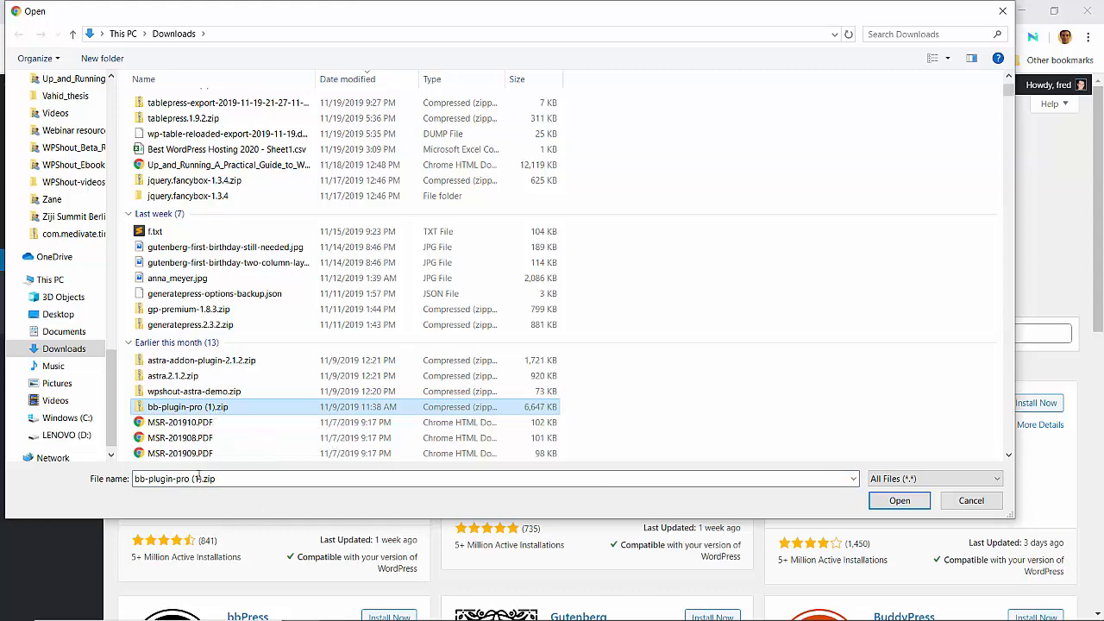
double_click(231, 411)
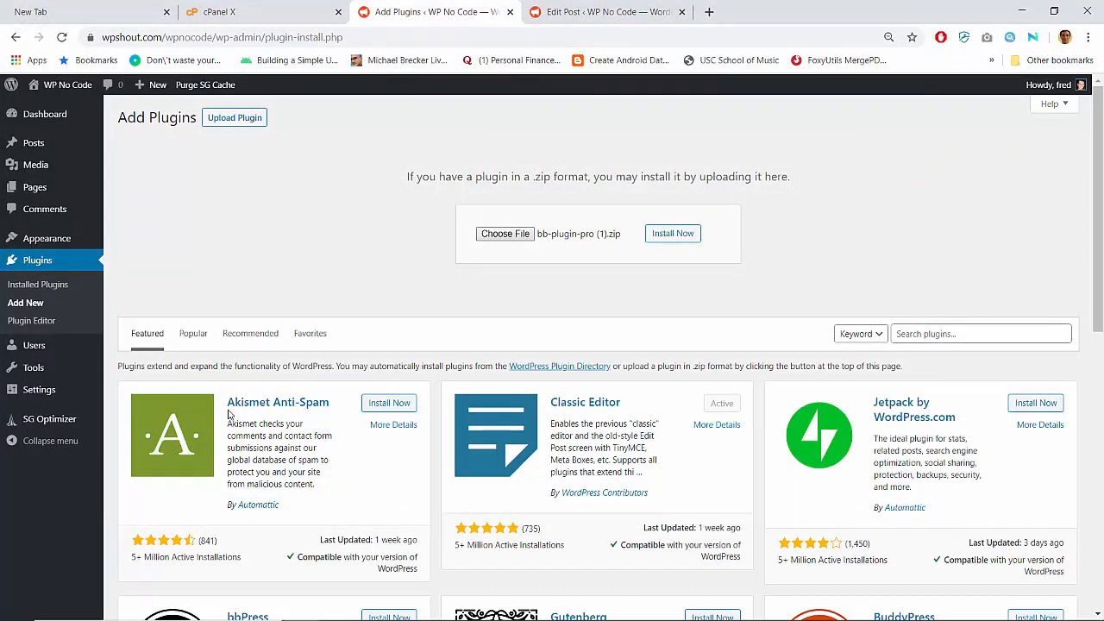
- Install the uploaded bb-plugin-pro zip and activate Beaver Builder, landing on its settings welcome page
click(670, 235)
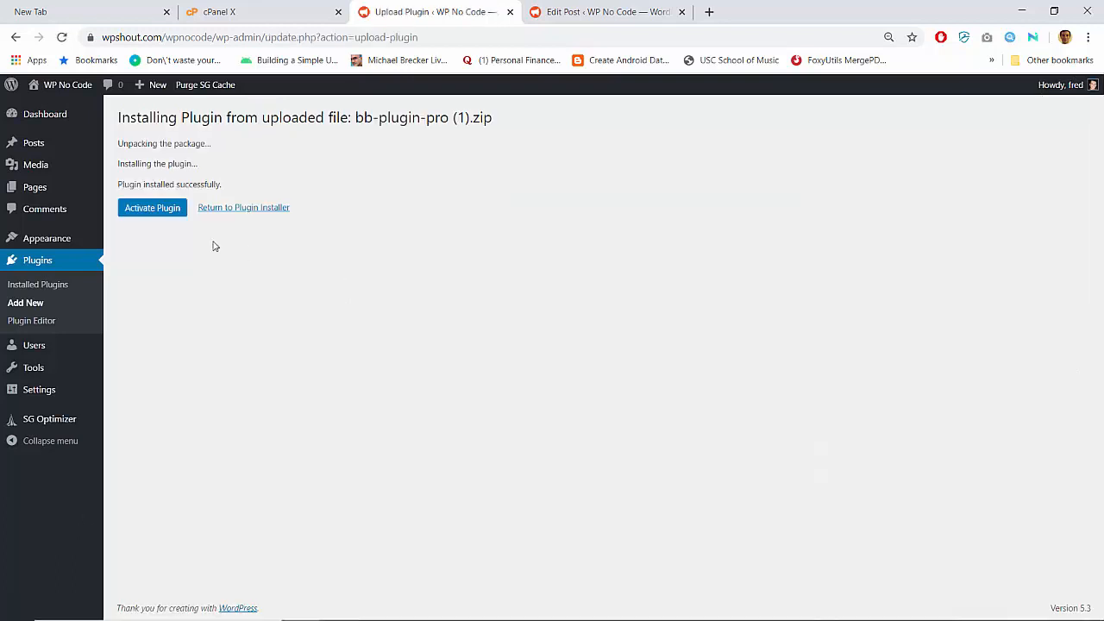
click(163, 215)
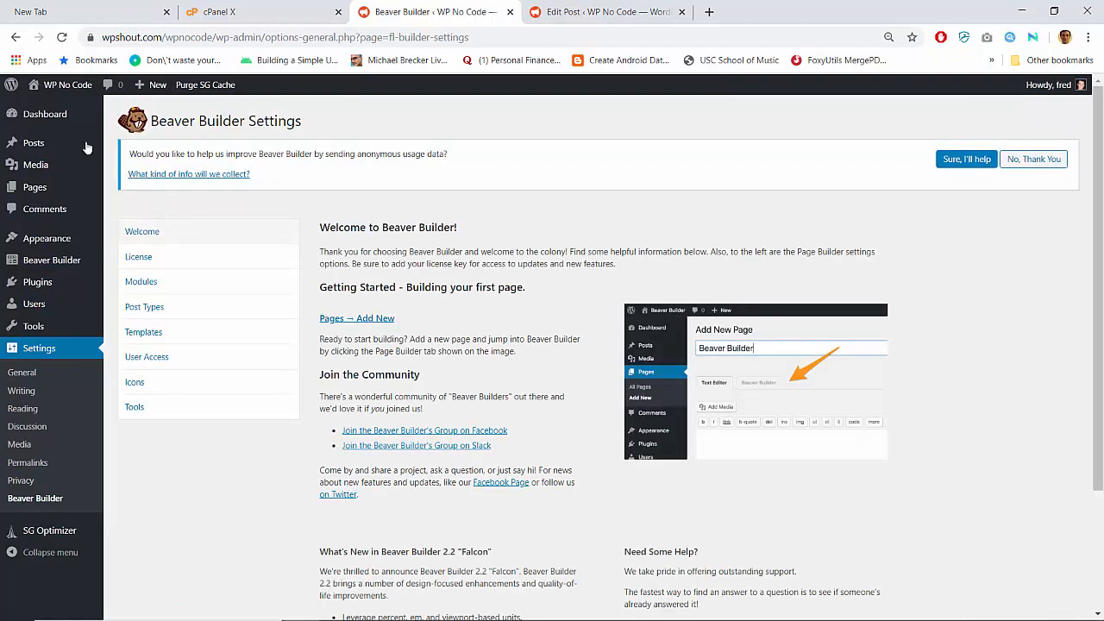
mouse_move(63, 92)
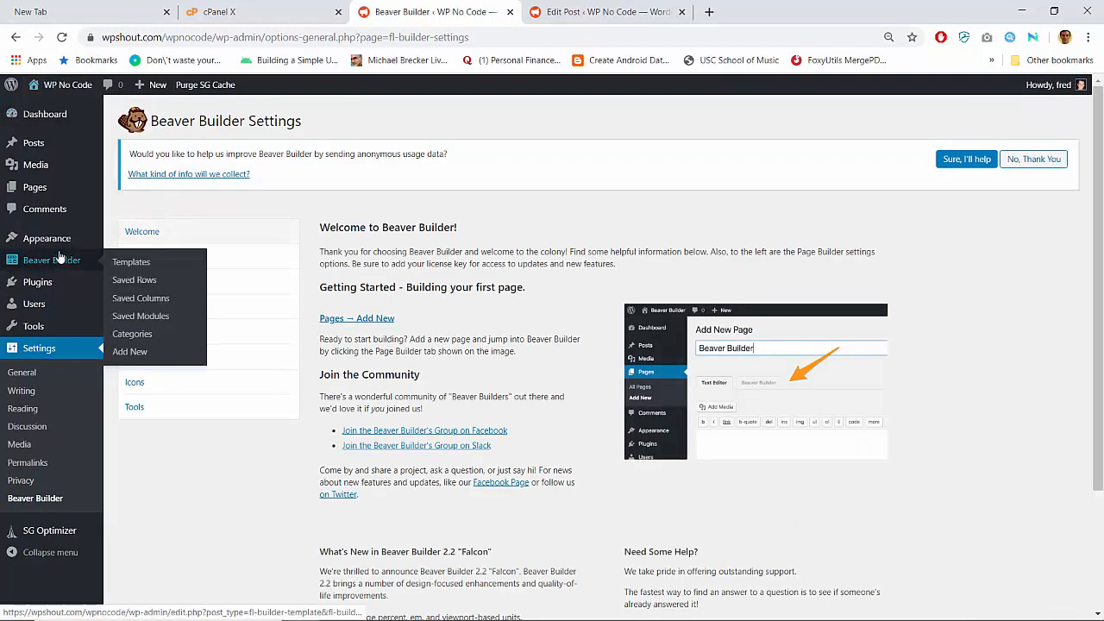
mouse_move(53, 244)
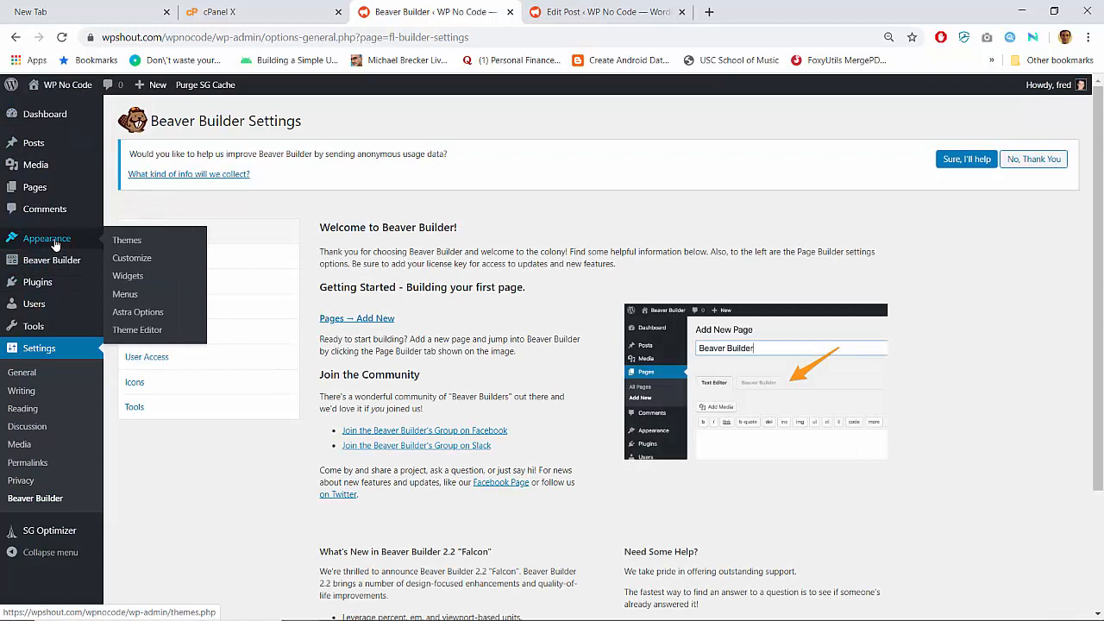
- View the front page, browse the Customizer's Global options, close it, and head to the dashboard
click(58, 92)
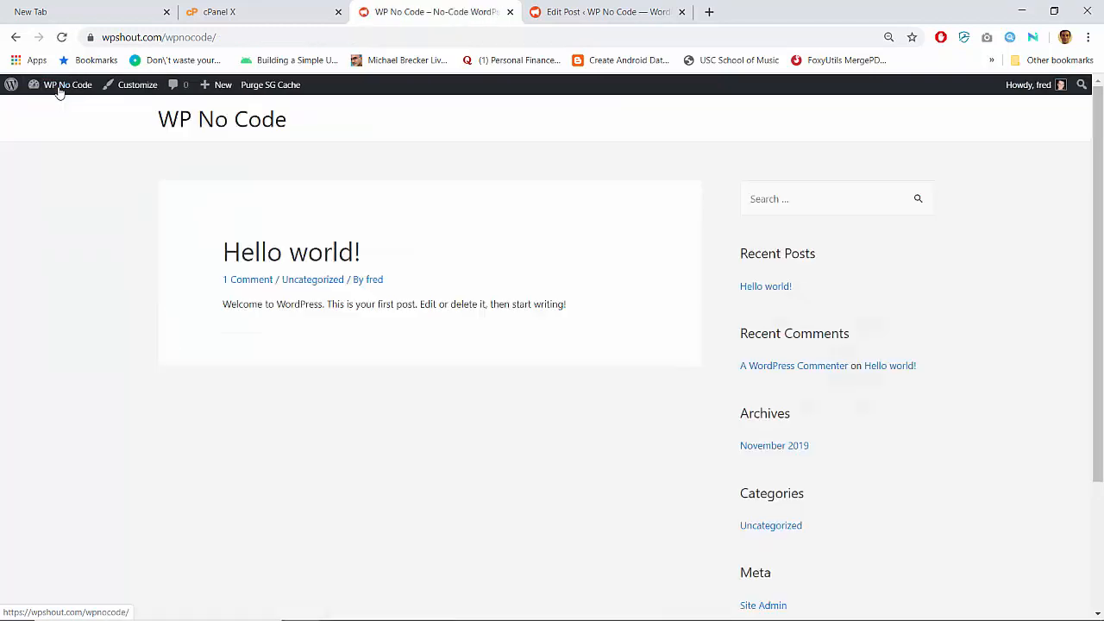
click(138, 88)
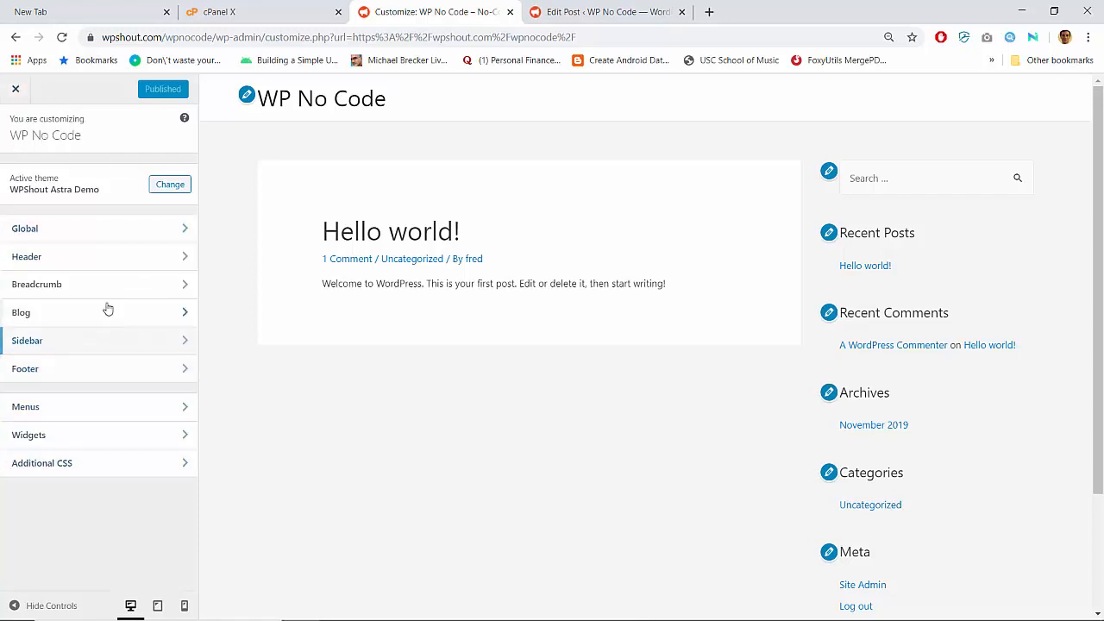
click(106, 226)
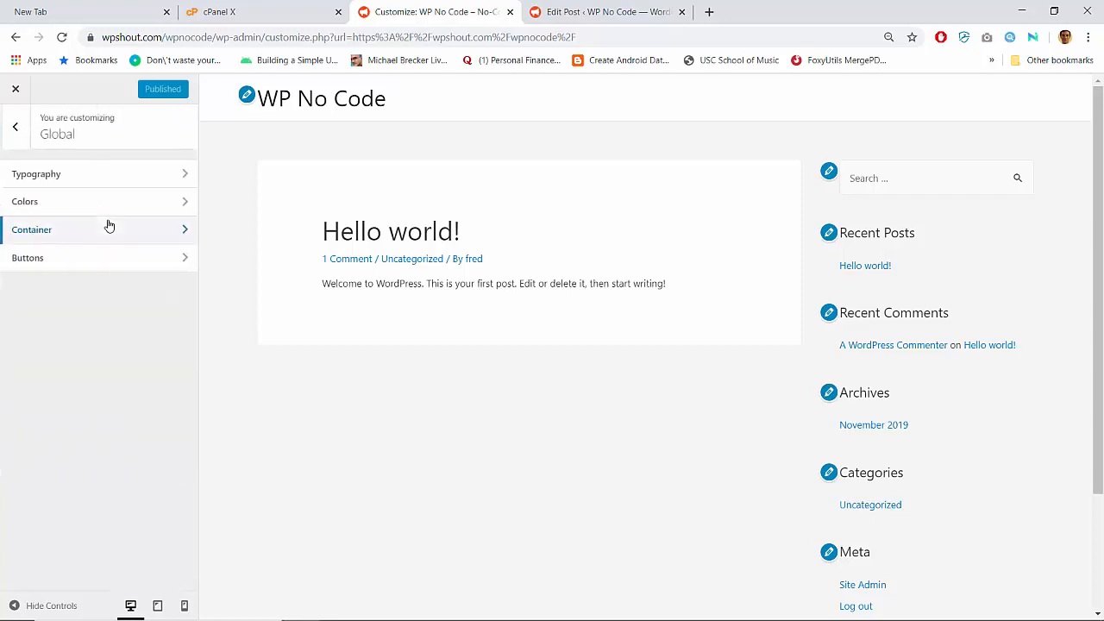
click(13, 129)
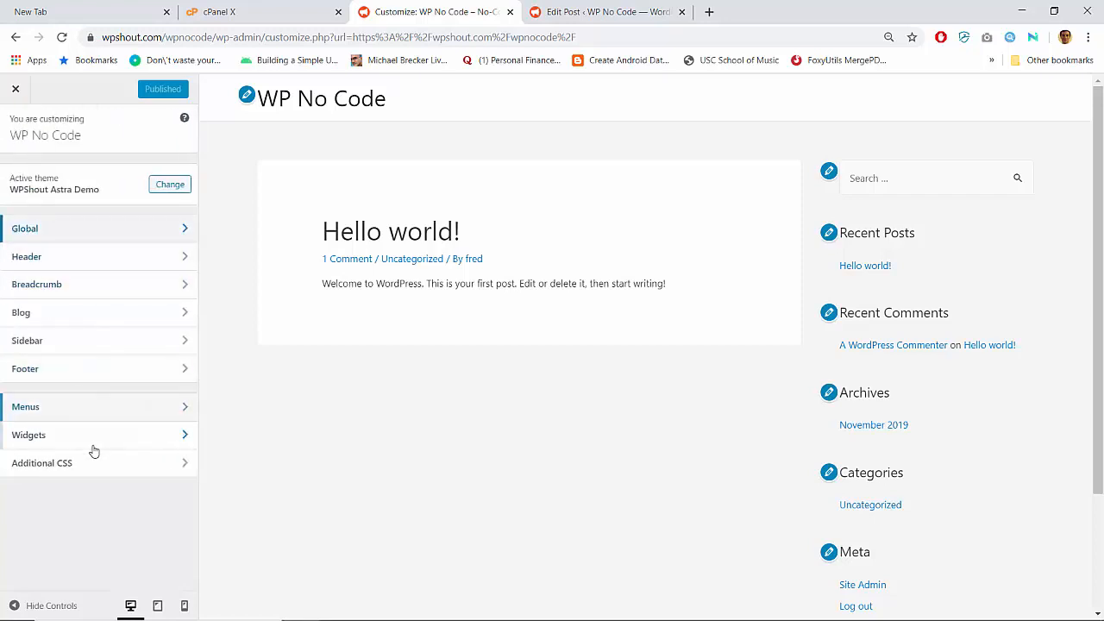
click(16, 90)
click(64, 90)
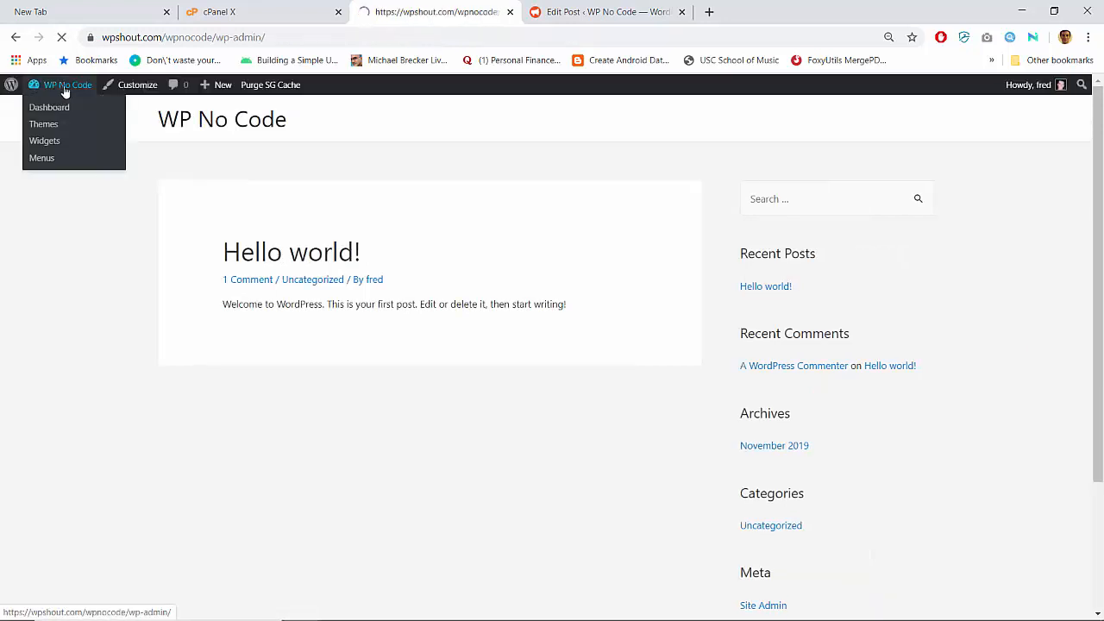
- On Astra Options, activate all Astra Pro modules, from Colors & Background to Scroll To Top
mouse_move(50, 402)
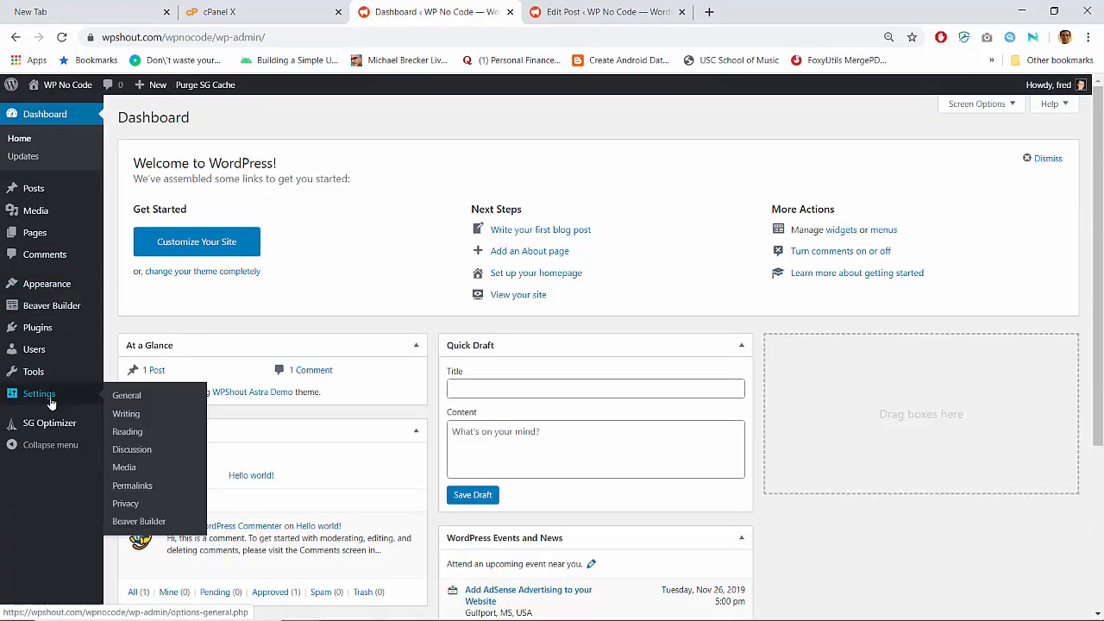
mouse_move(50, 381)
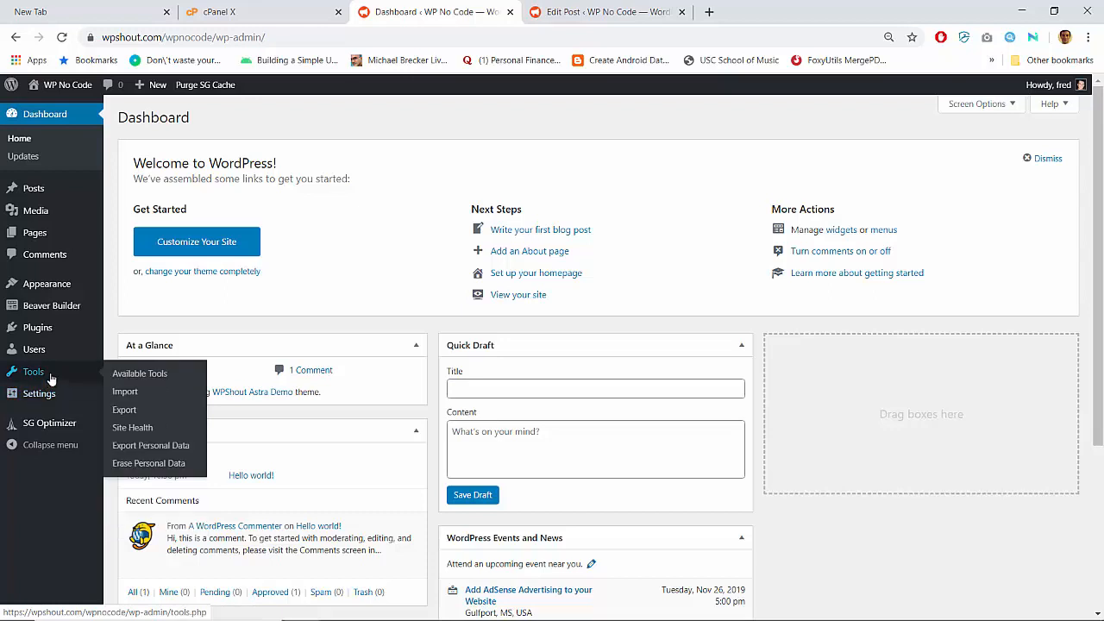
mouse_move(61, 287)
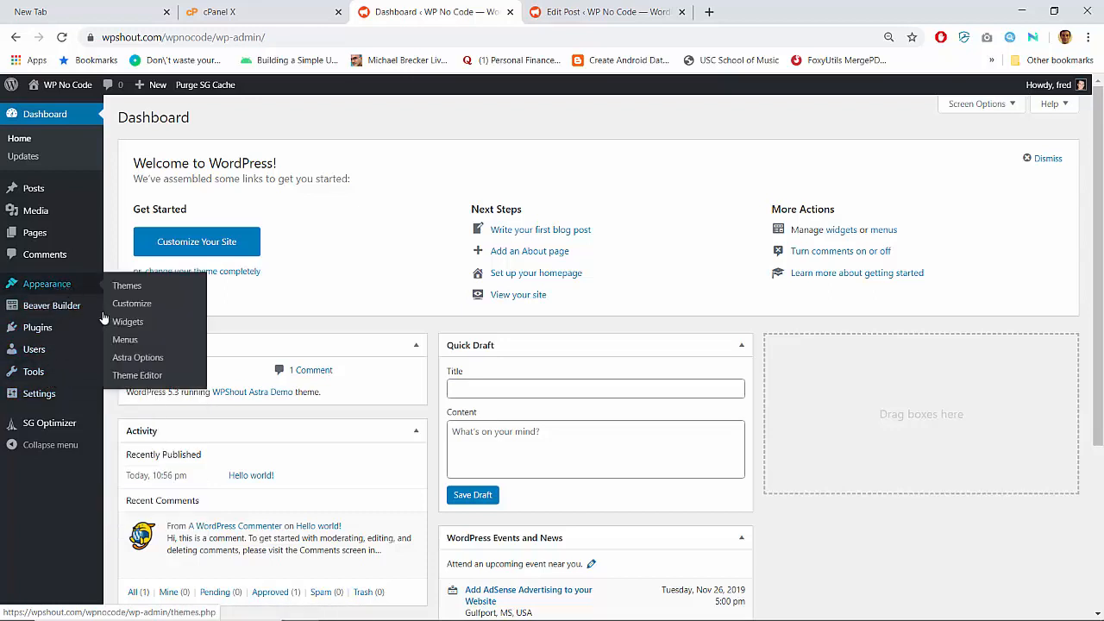
click(135, 357)
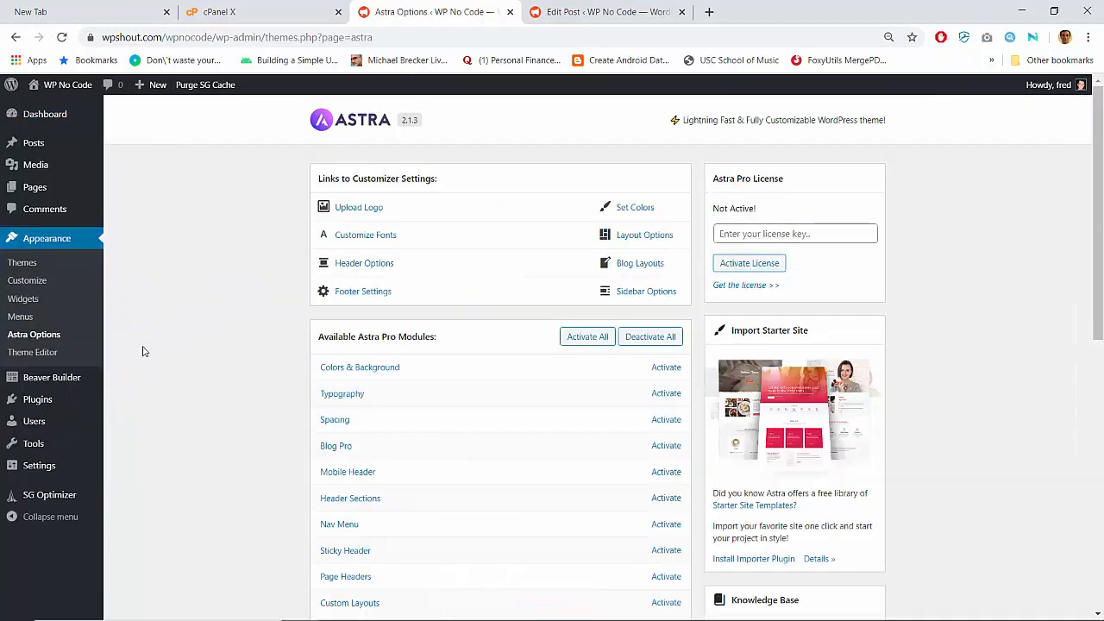
scroll(189, 320, down, 3)
scroll(190, 320, up, 1)
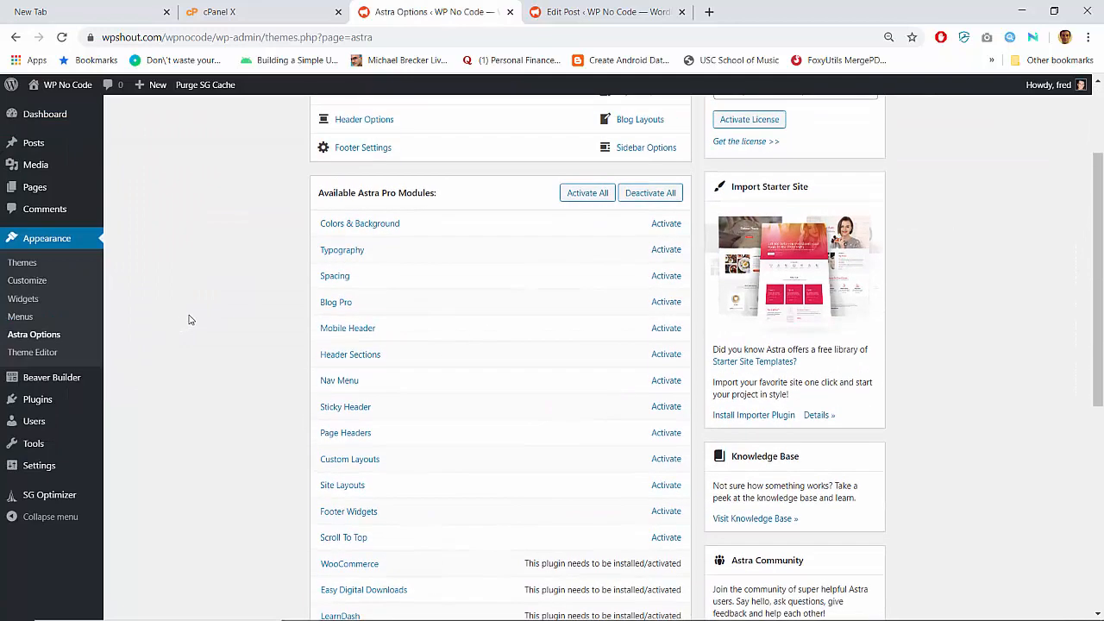
click(596, 197)
scroll(198, 337, down, 2)
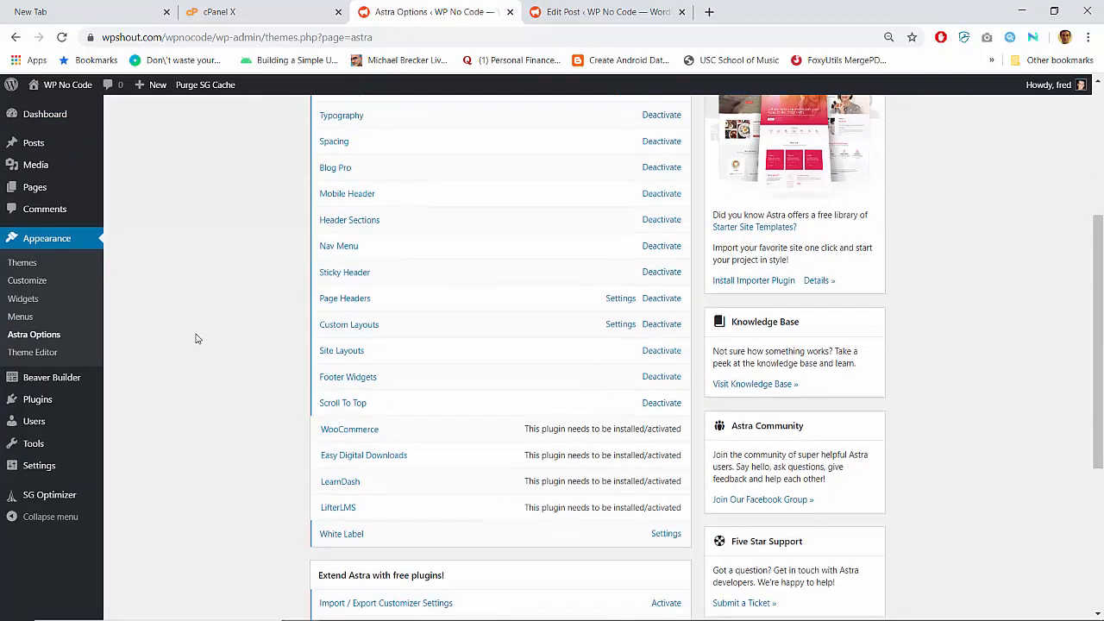
scroll(196, 338, up, 3)
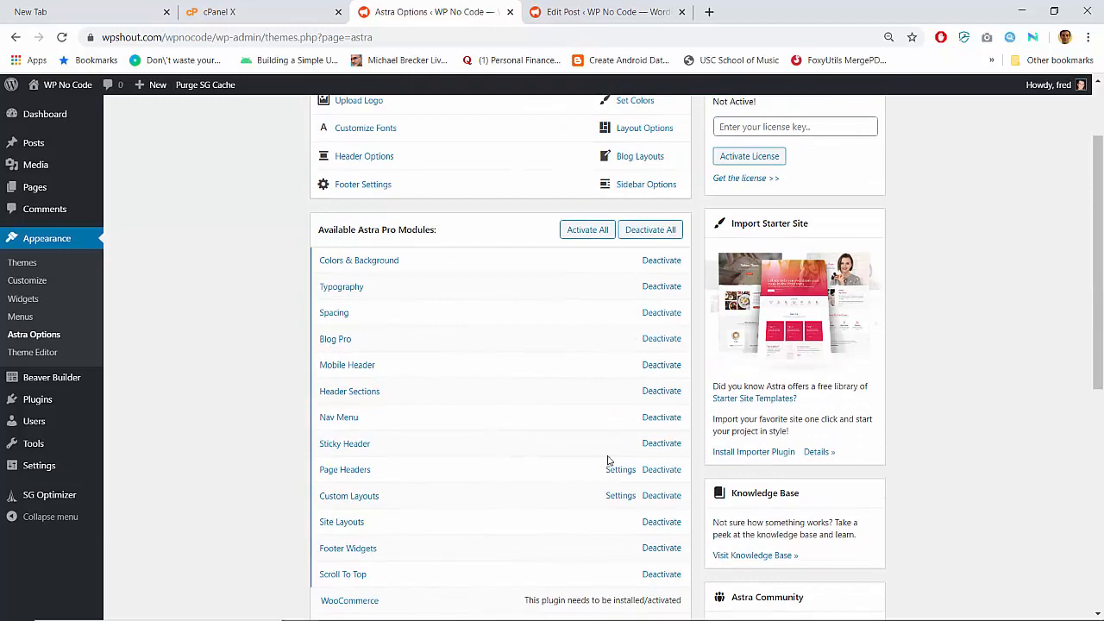
scroll(250, 445, down, 5)
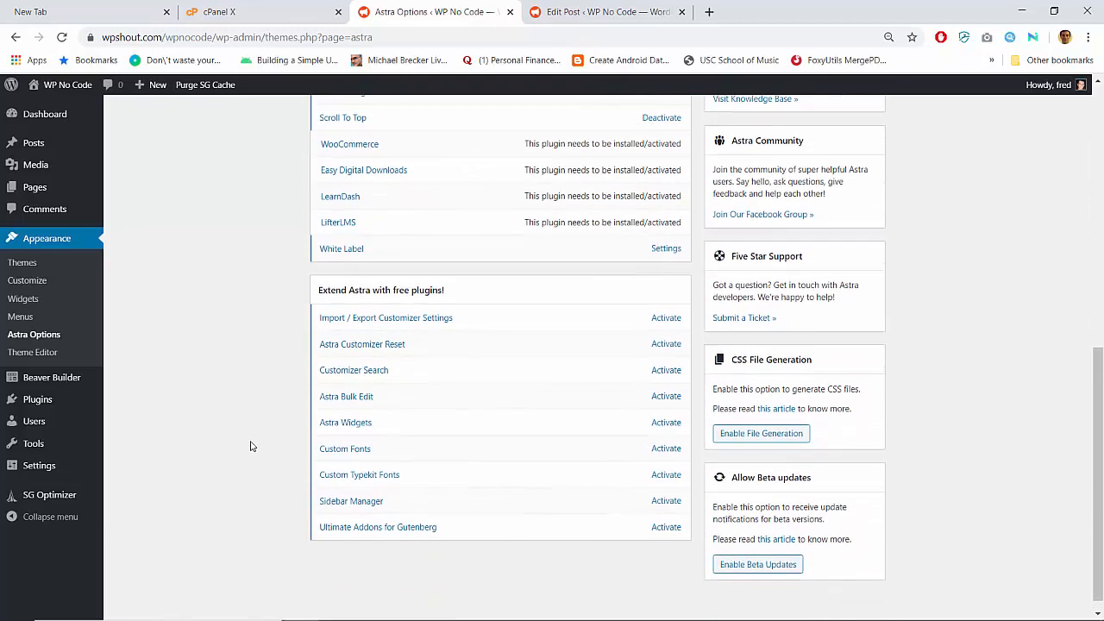
scroll(250, 446, up, 4)
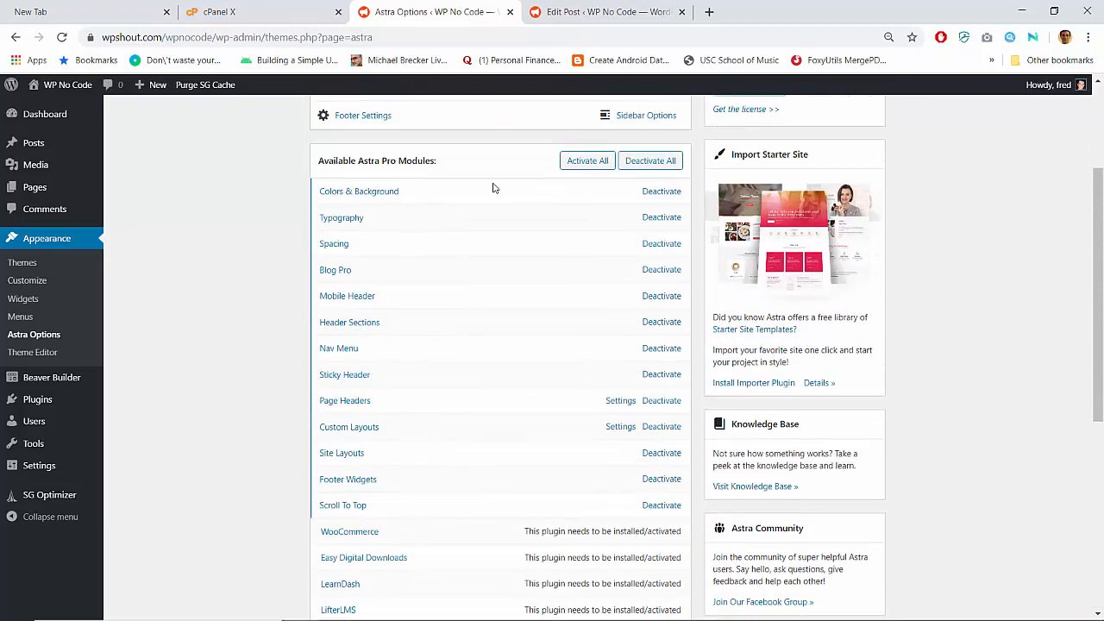
scroll(361, 440, down, 5)
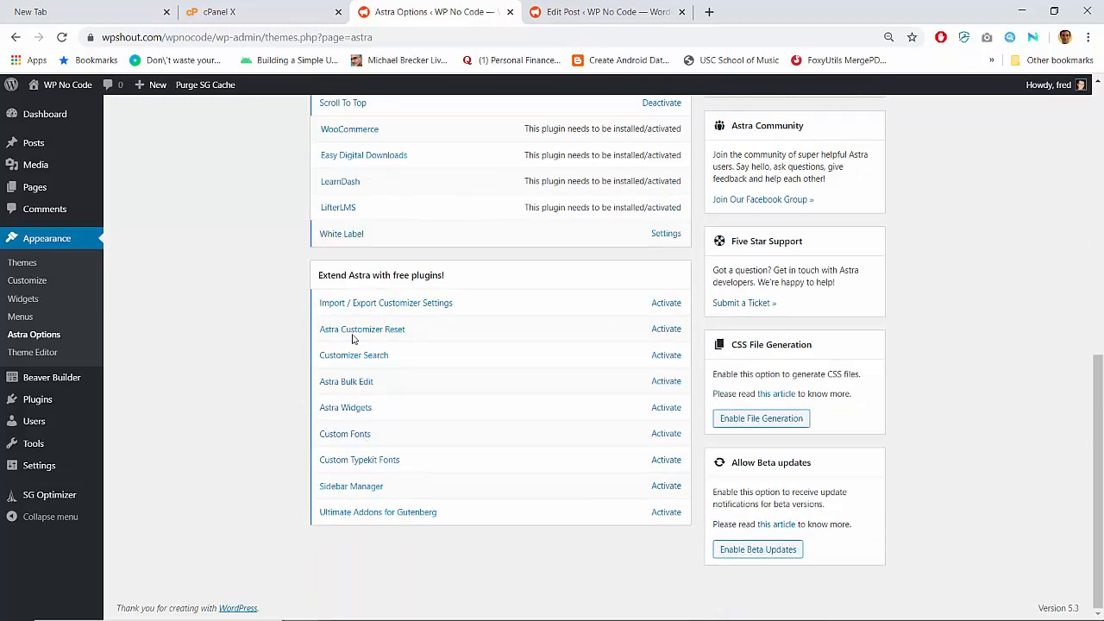
scroll(328, 332, up, 3)
scroll(267, 312, down, 3)
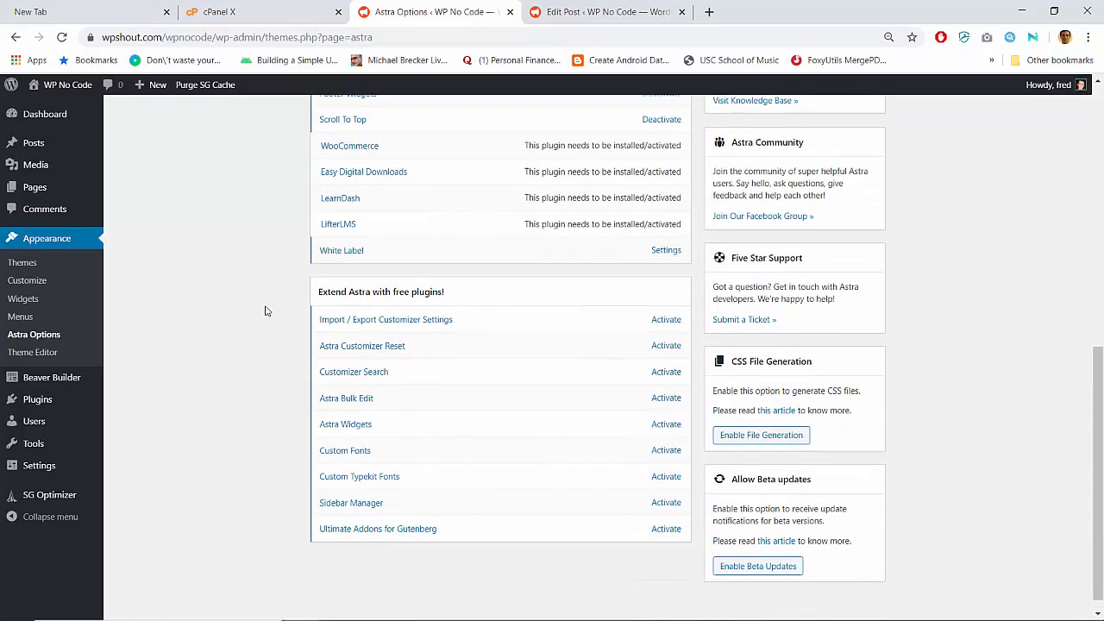
scroll(267, 312, up, 5)
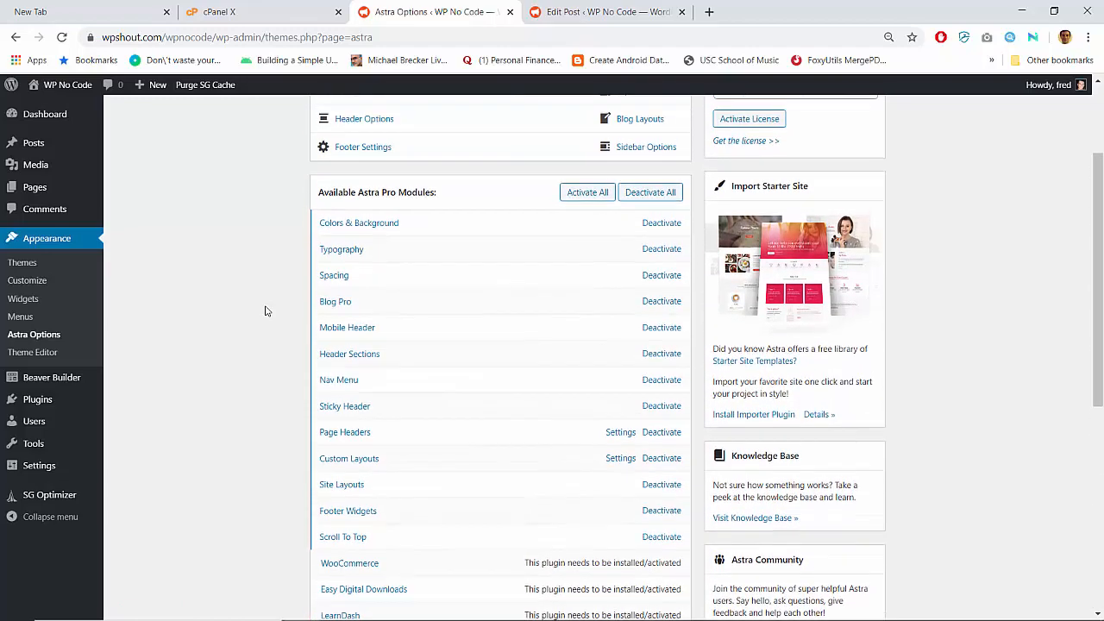
- Look through Themes, Custom Layouts and Astra Options, then open the Theme Editor on style.css
click(32, 242)
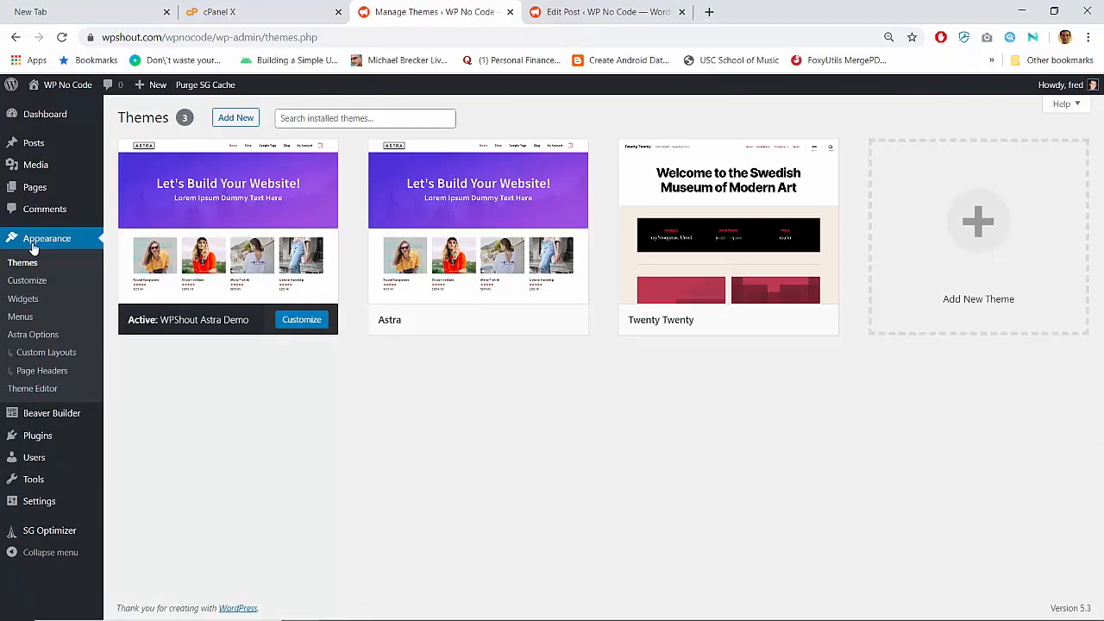
click(45, 353)
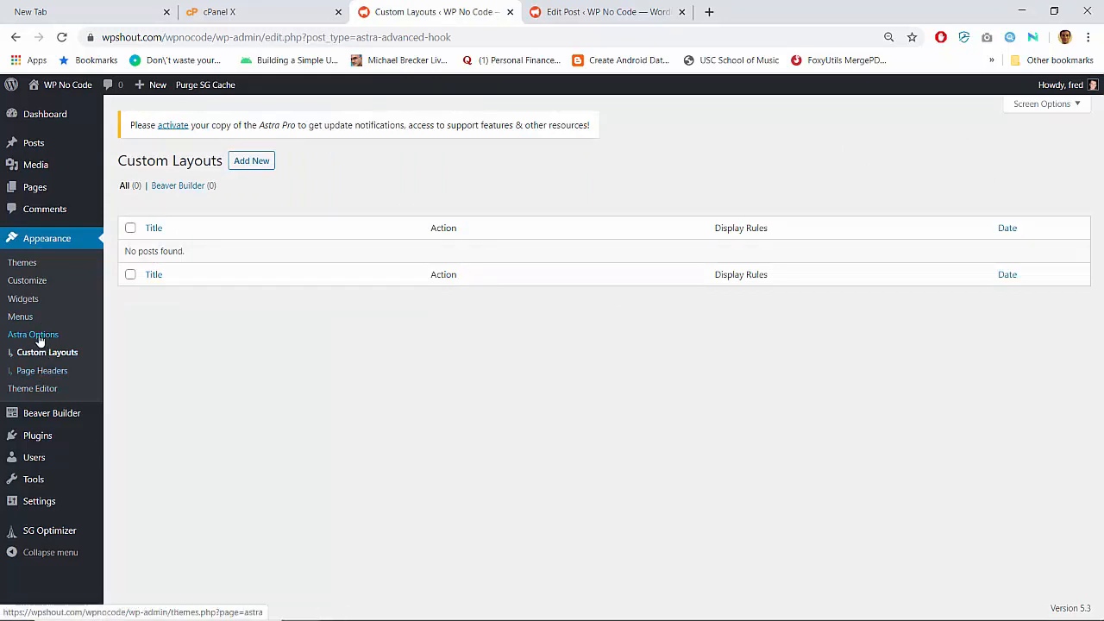
click(39, 339)
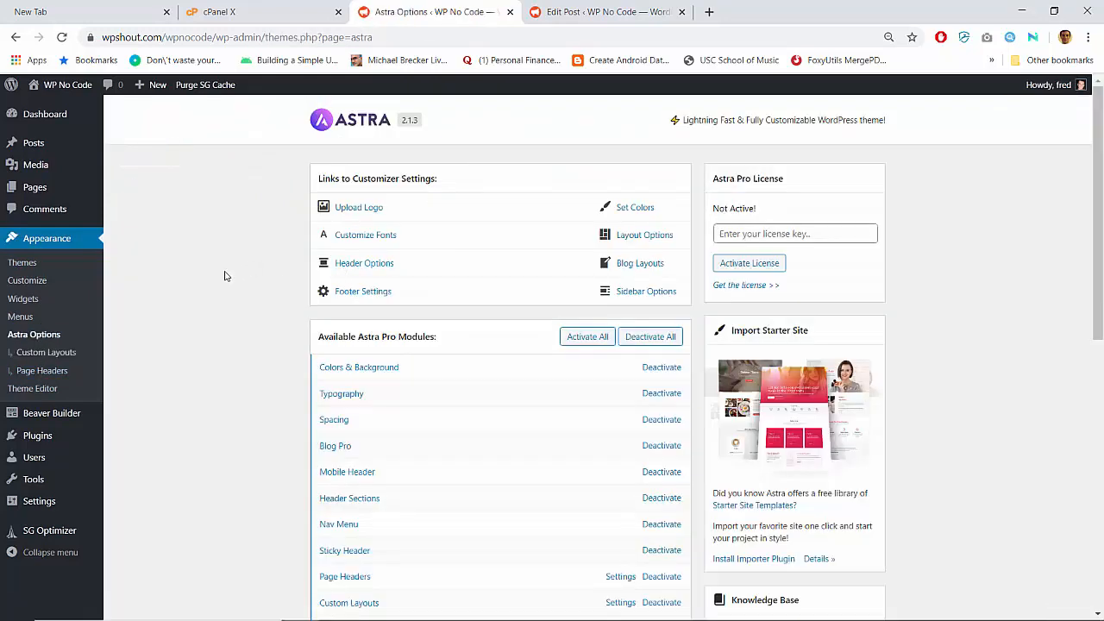
scroll(247, 341, down, 4)
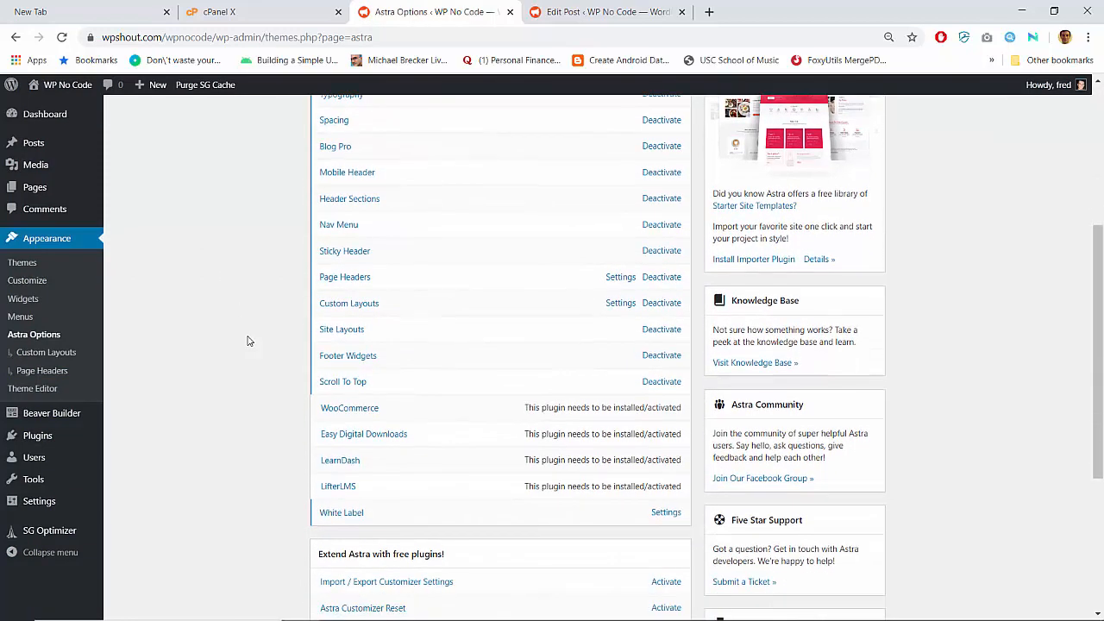
scroll(248, 341, down, 3)
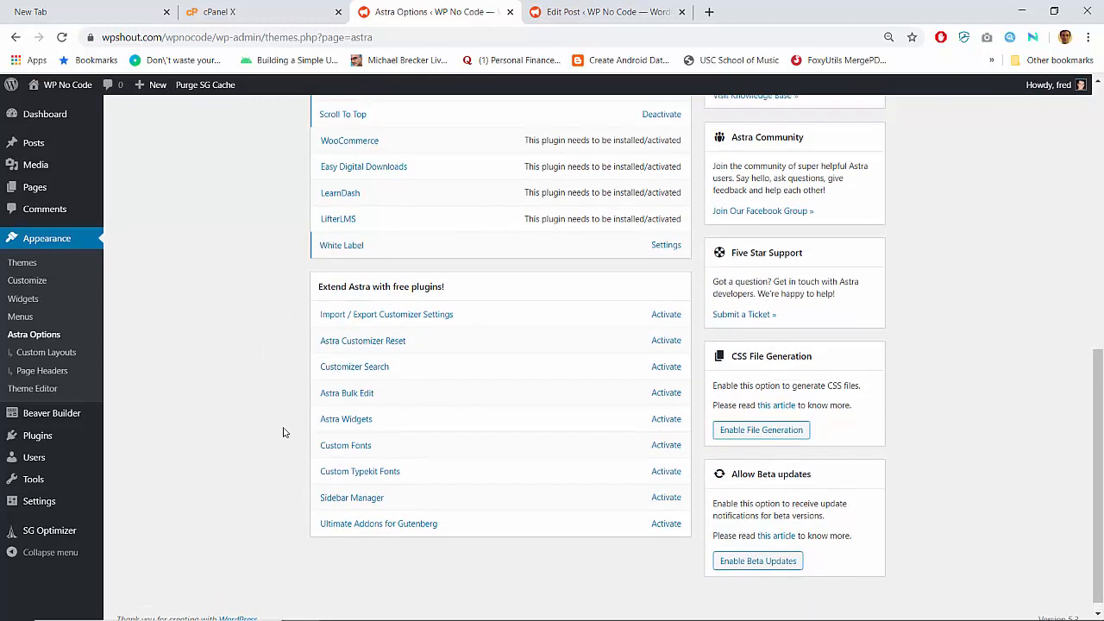
scroll(284, 432, up, 4)
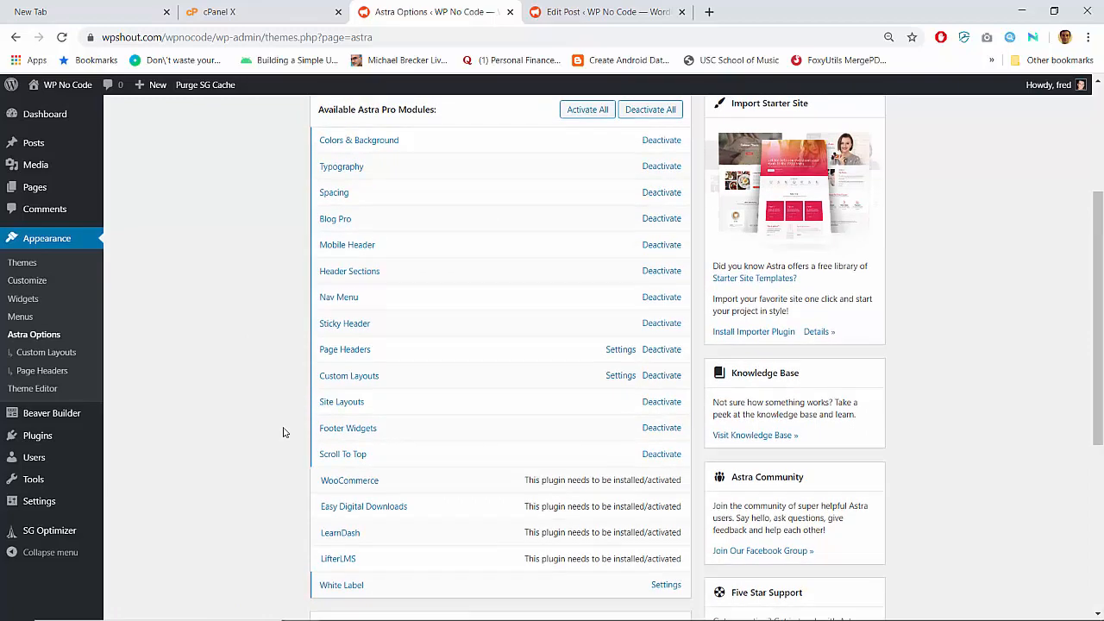
scroll(284, 432, up, 1)
scroll(284, 431, down, 1)
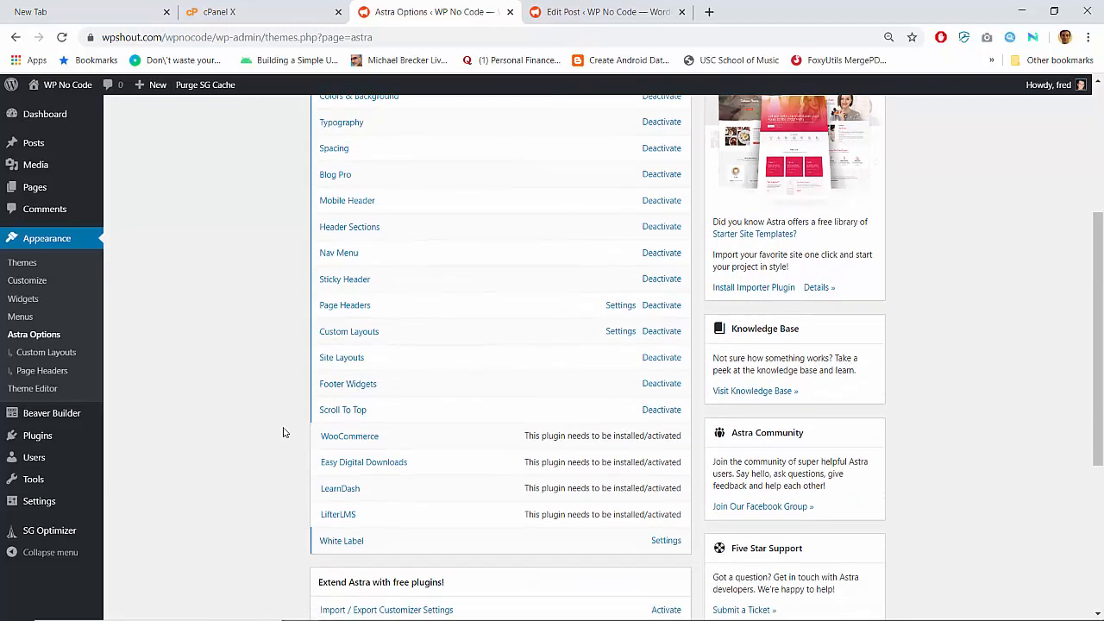
scroll(284, 431, up, 3)
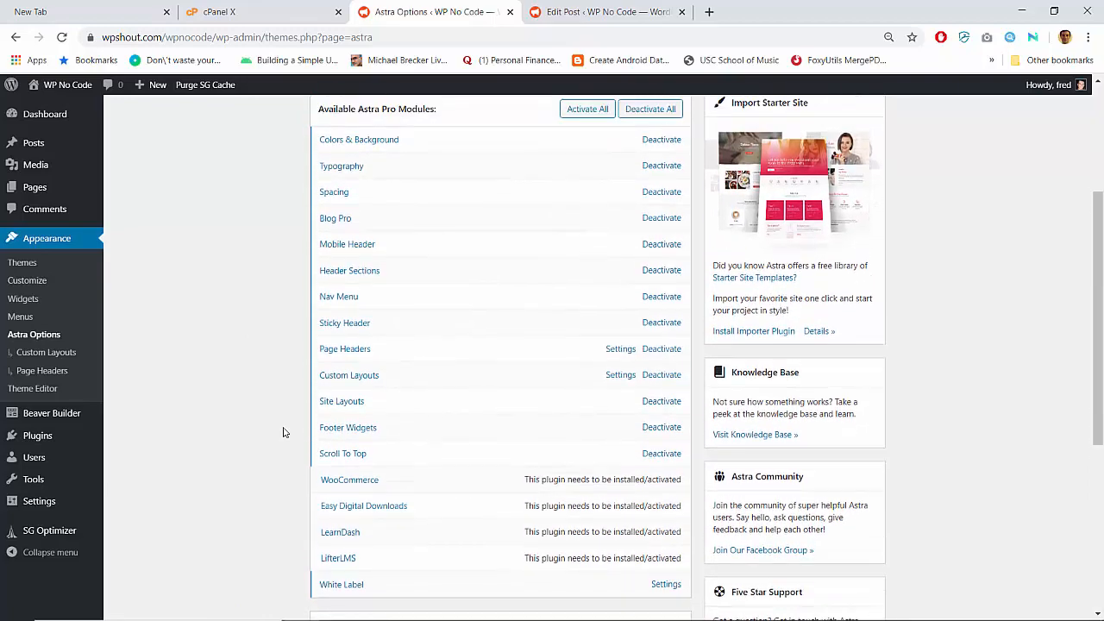
scroll(284, 432, up, 1)
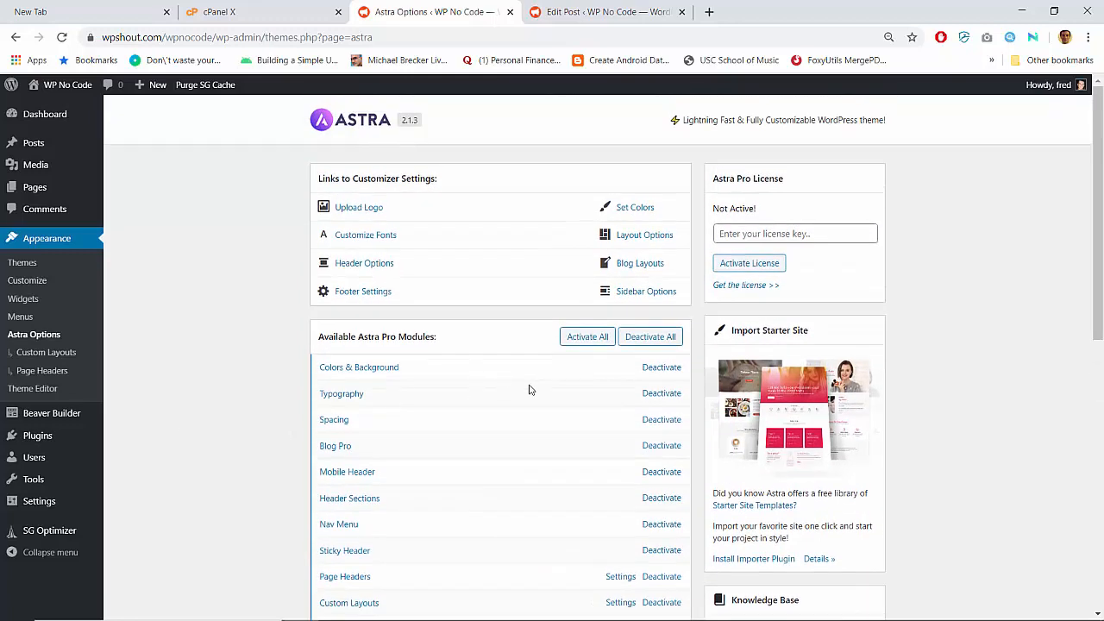
mouse_move(34, 503)
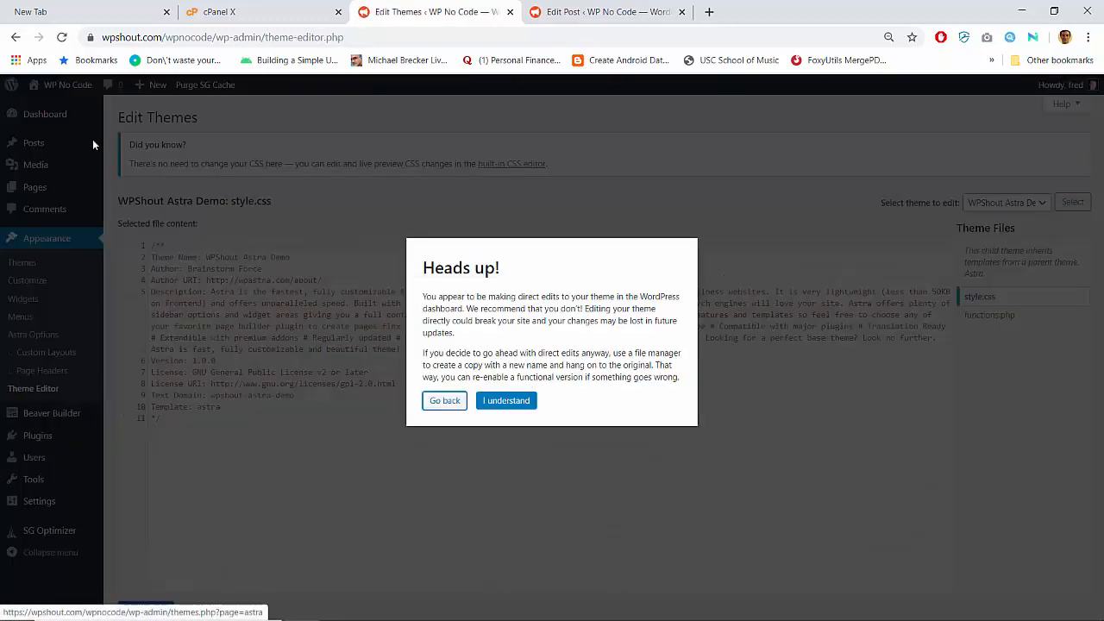
- Leave the theme editor, check the Customizer's Global container width of 1200, then return to the Dashboard
click(441, 402)
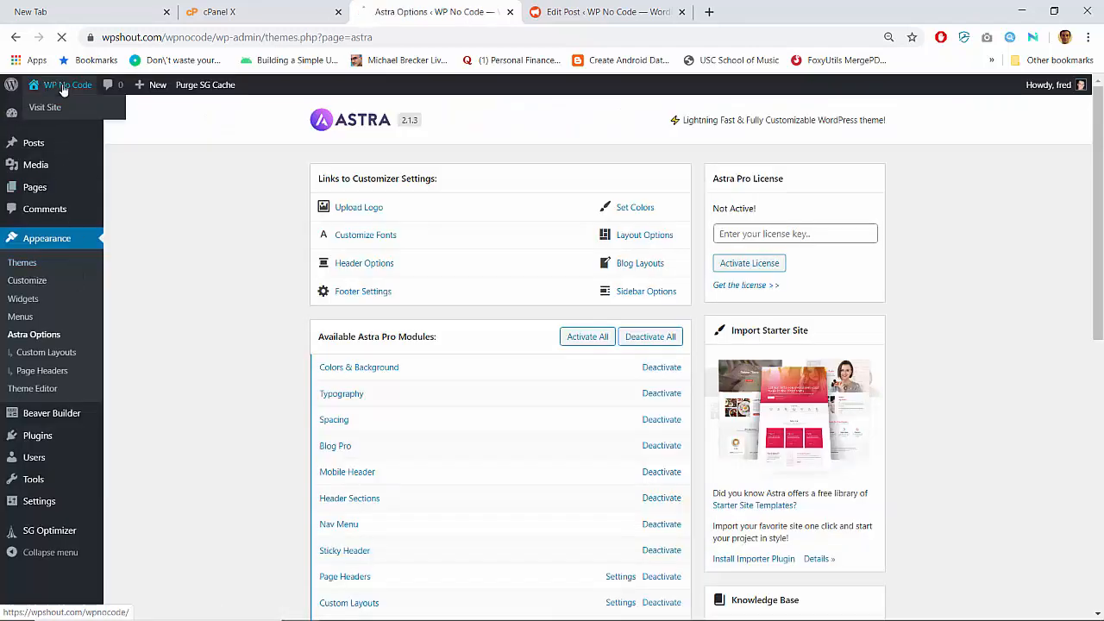
click(74, 87)
click(121, 86)
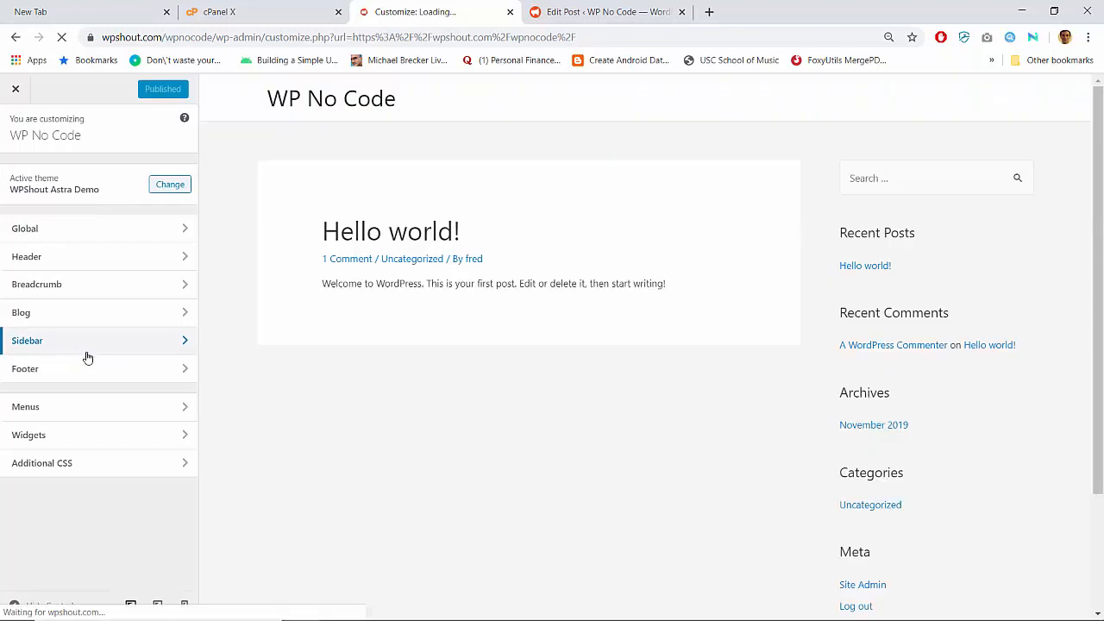
click(120, 229)
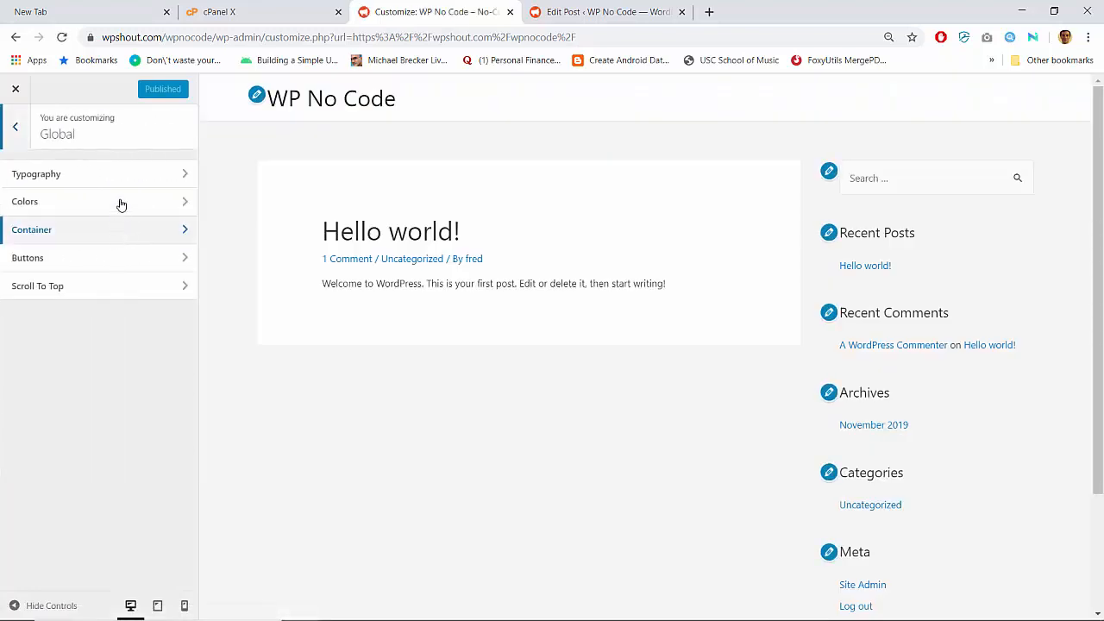
click(101, 237)
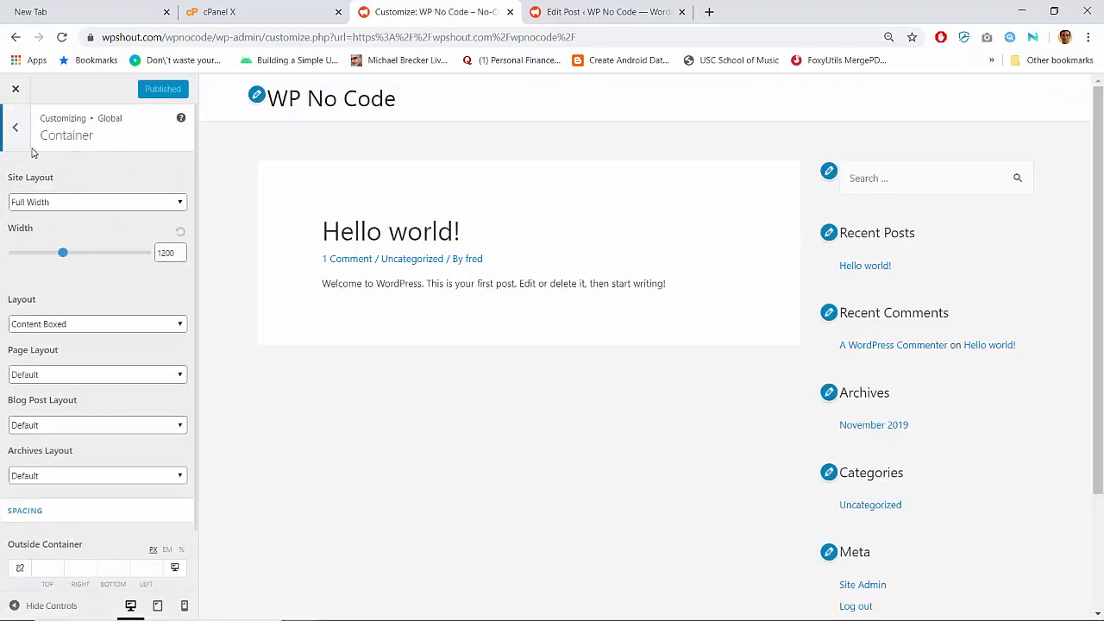
click(17, 130)
click(17, 131)
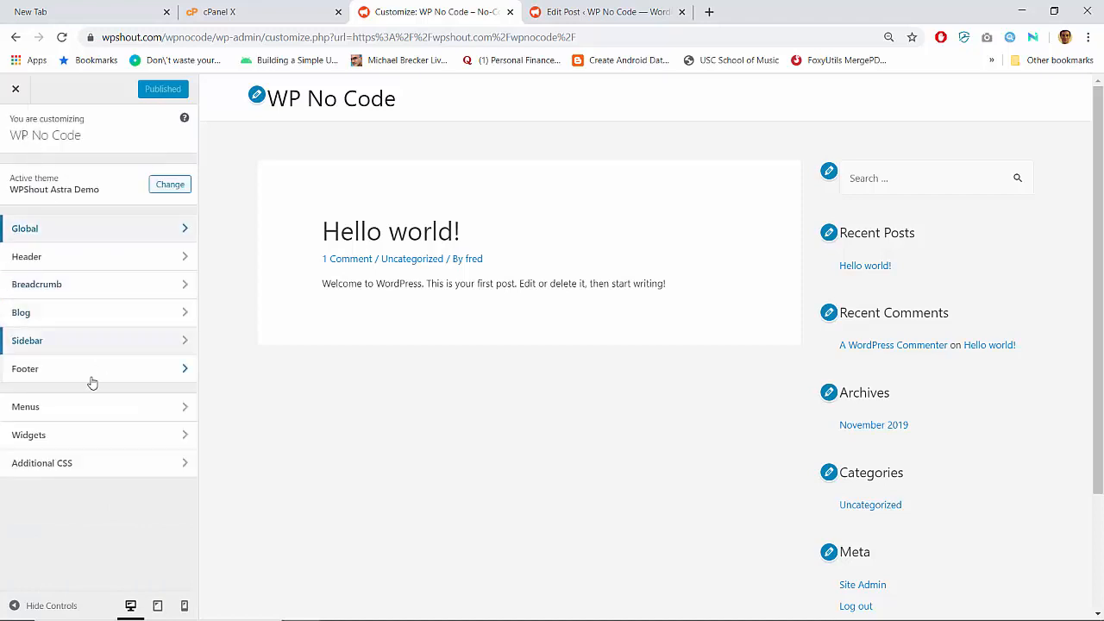
click(16, 89)
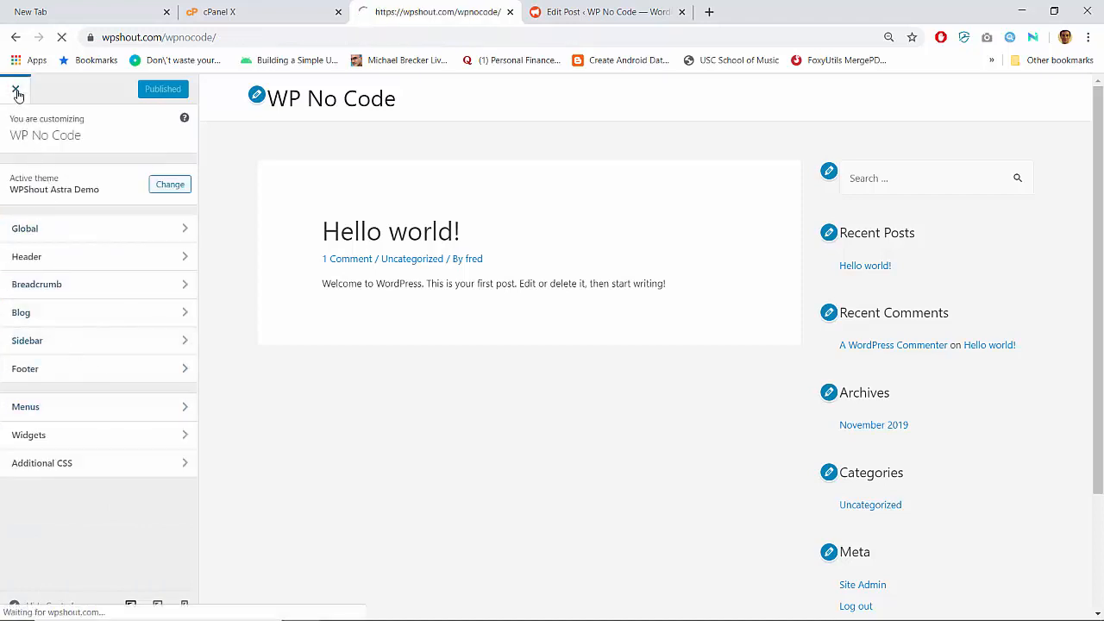
click(54, 85)
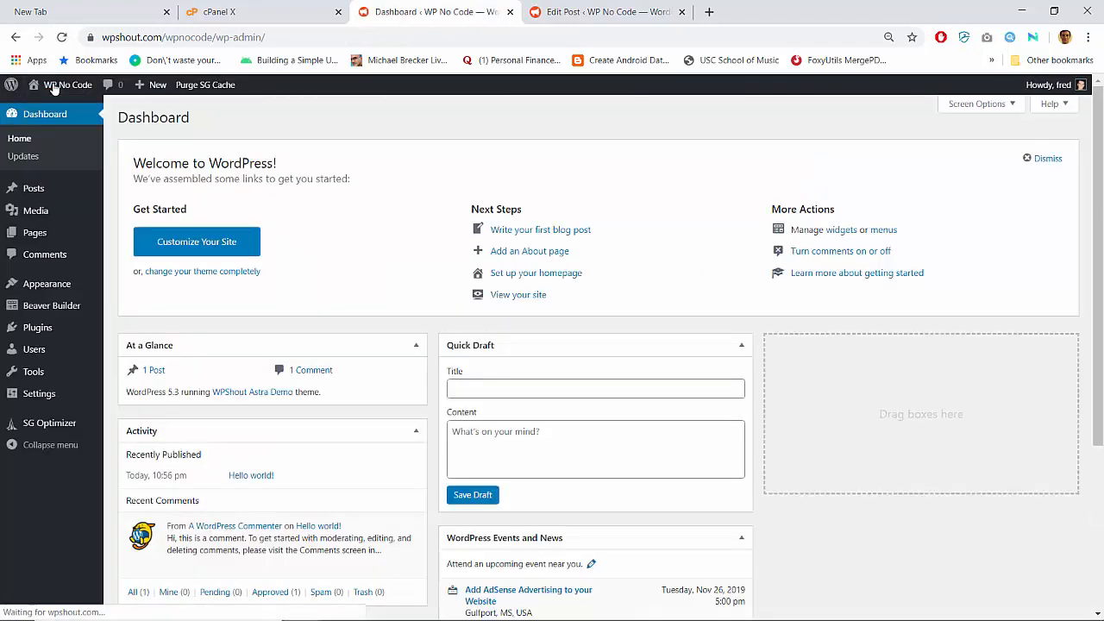
- Browse Astra Options, Custom Layouts, Page Headers and Themes, then open the Customizer
mouse_move(71, 286)
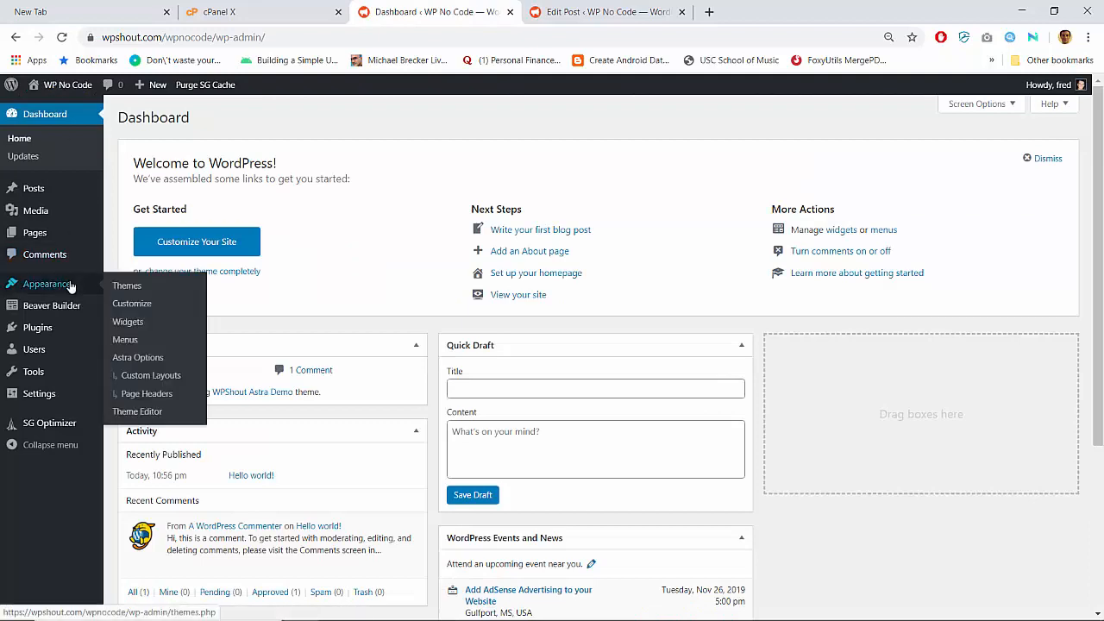
click(121, 357)
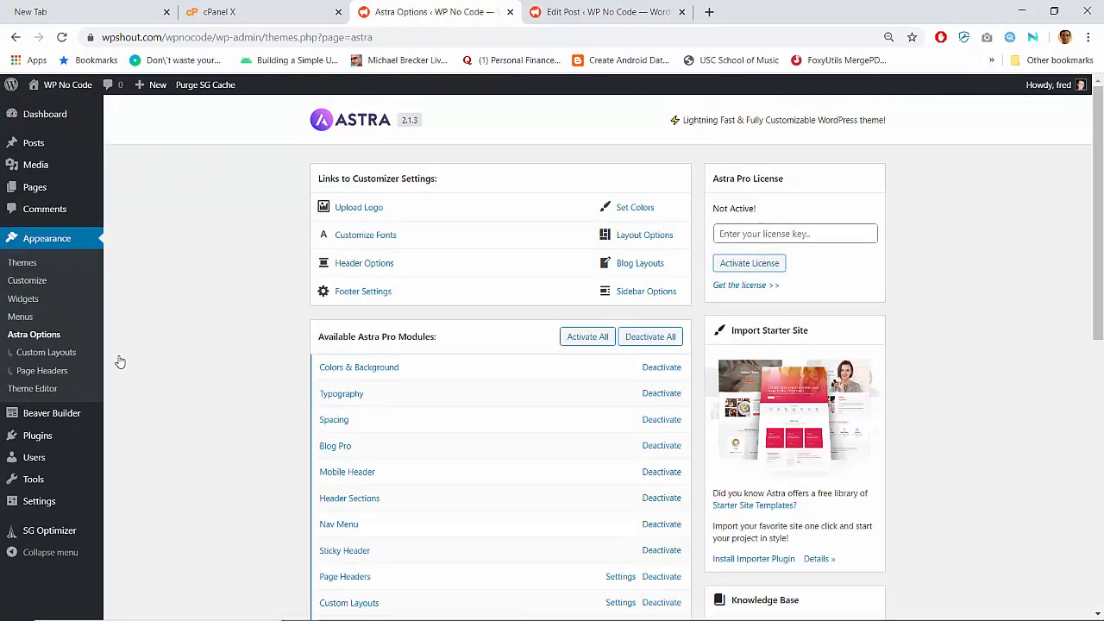
scroll(233, 371, down, 2)
click(76, 354)
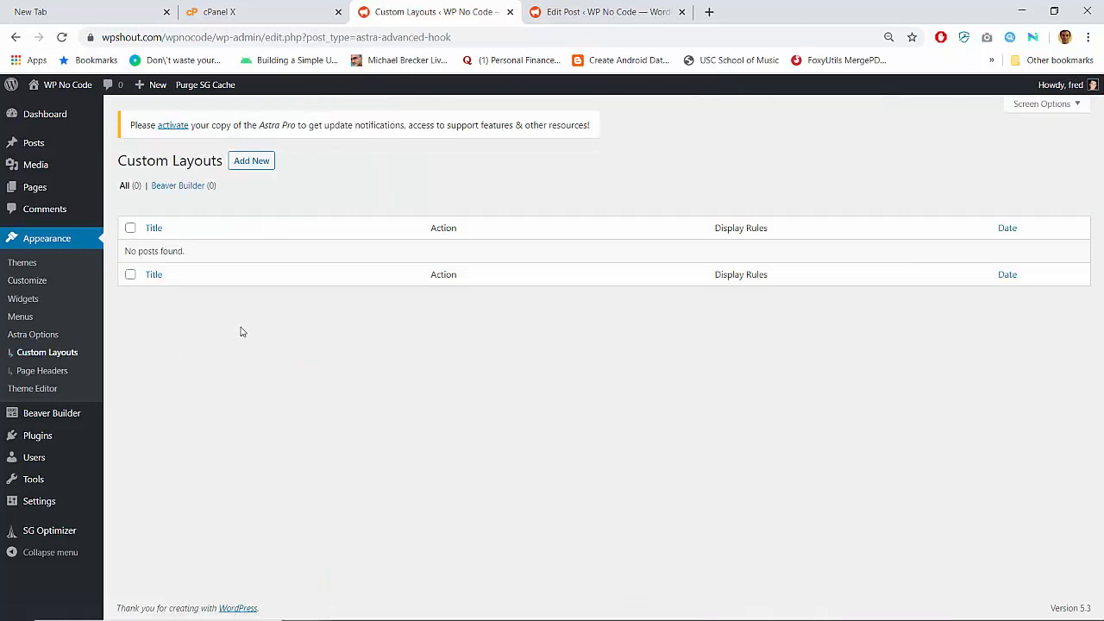
click(58, 370)
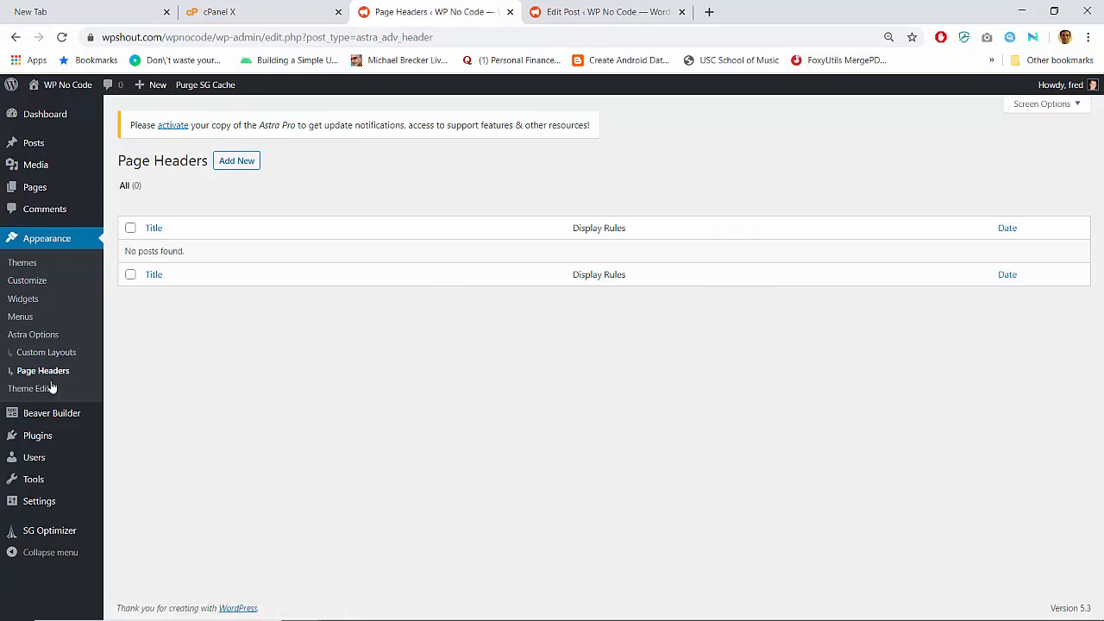
click(26, 265)
click(31, 287)
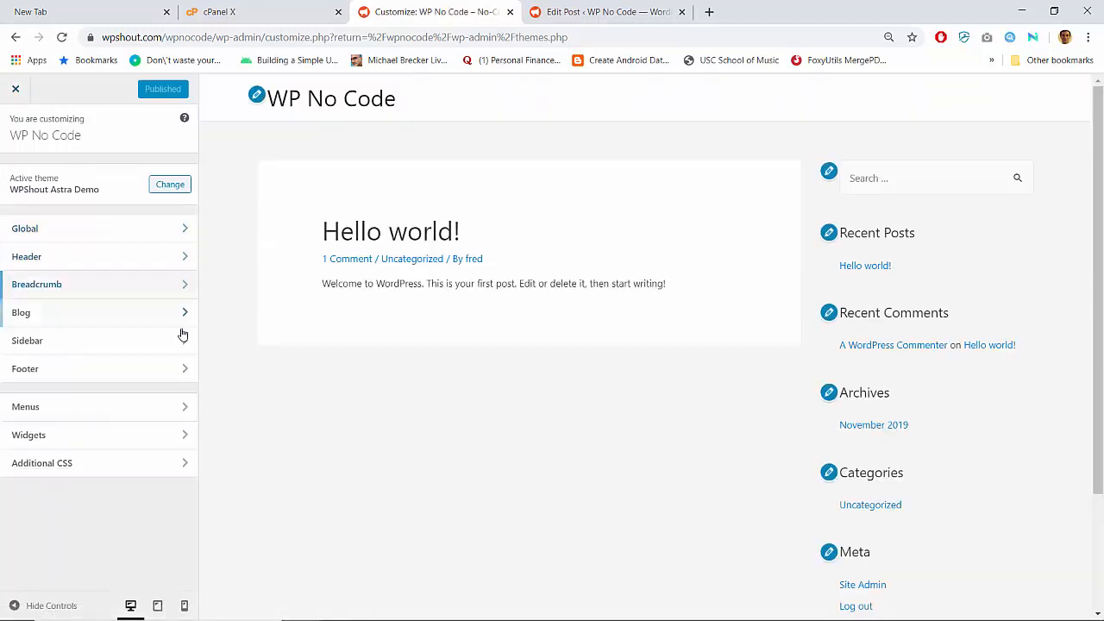
- Close the Customizer and scroll the Astra Options page to its Astra Pro modules list
click(15, 90)
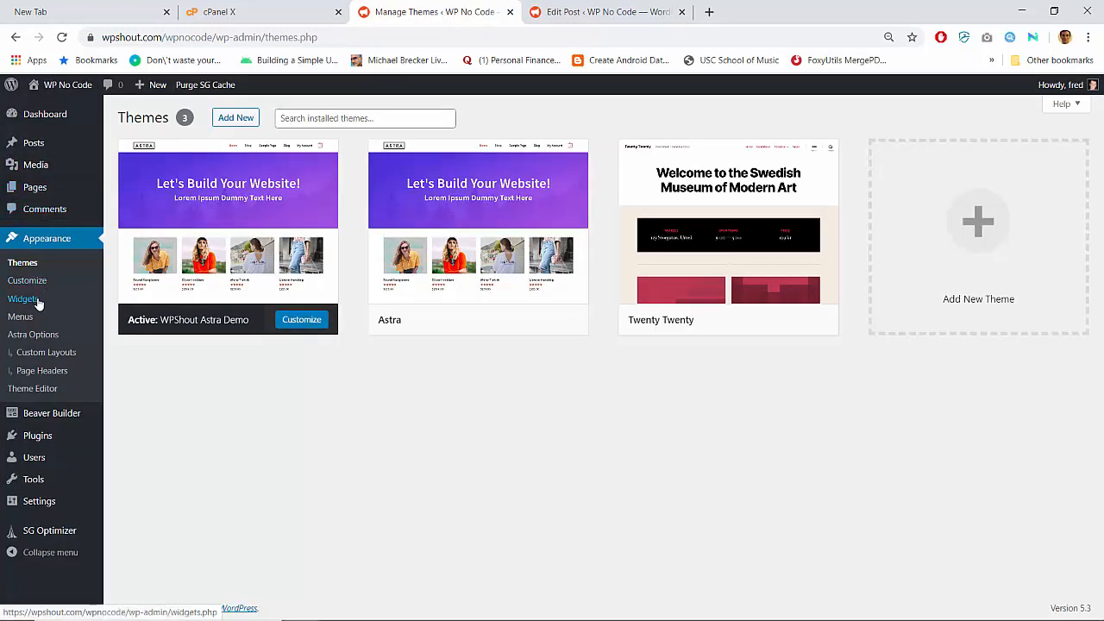
mouse_move(34, 453)
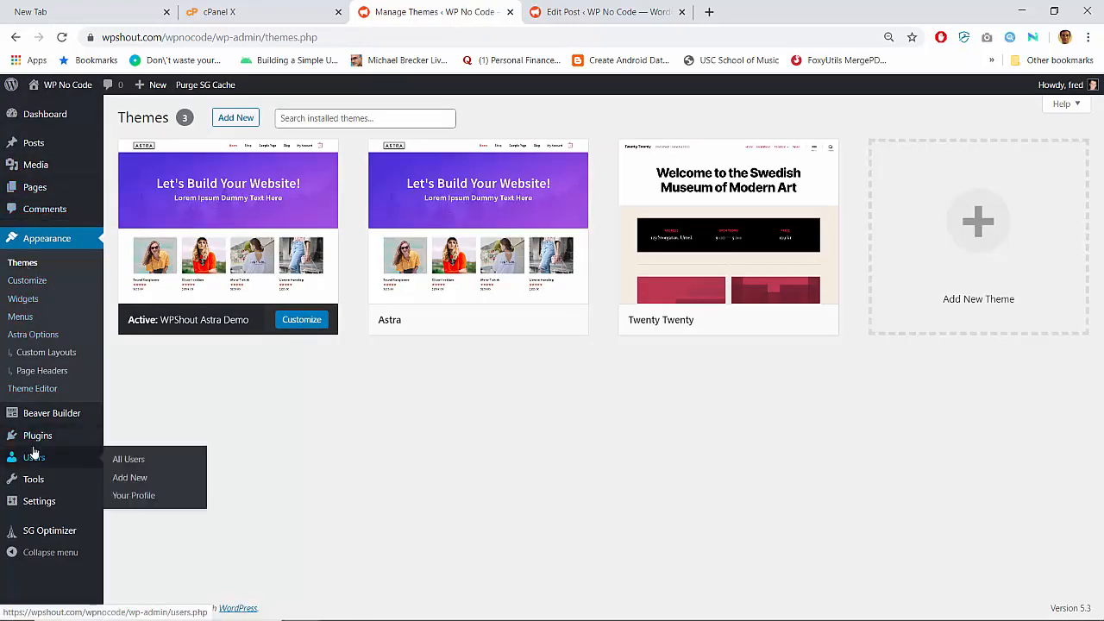
mouse_move(33, 488)
mouse_move(35, 510)
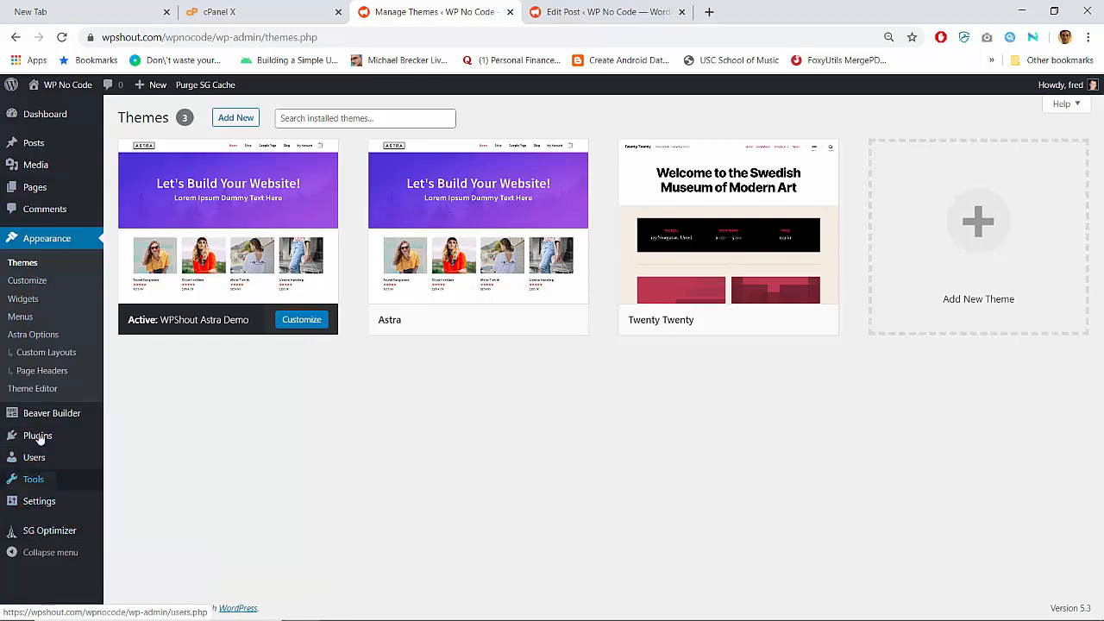
mouse_move(38, 417)
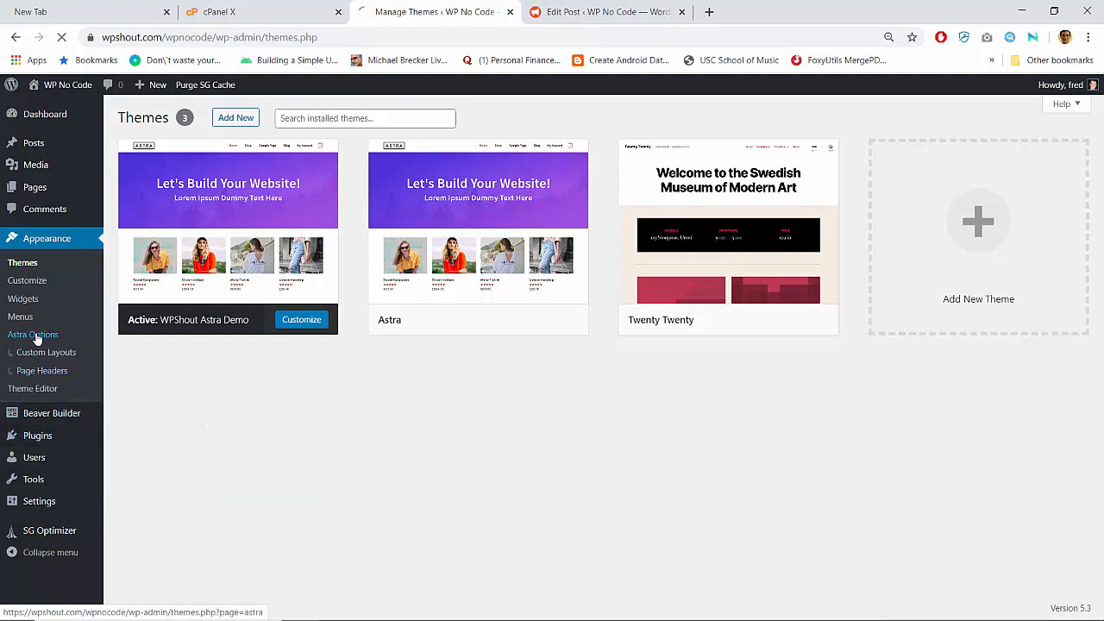
scroll(406, 375, down, 3)
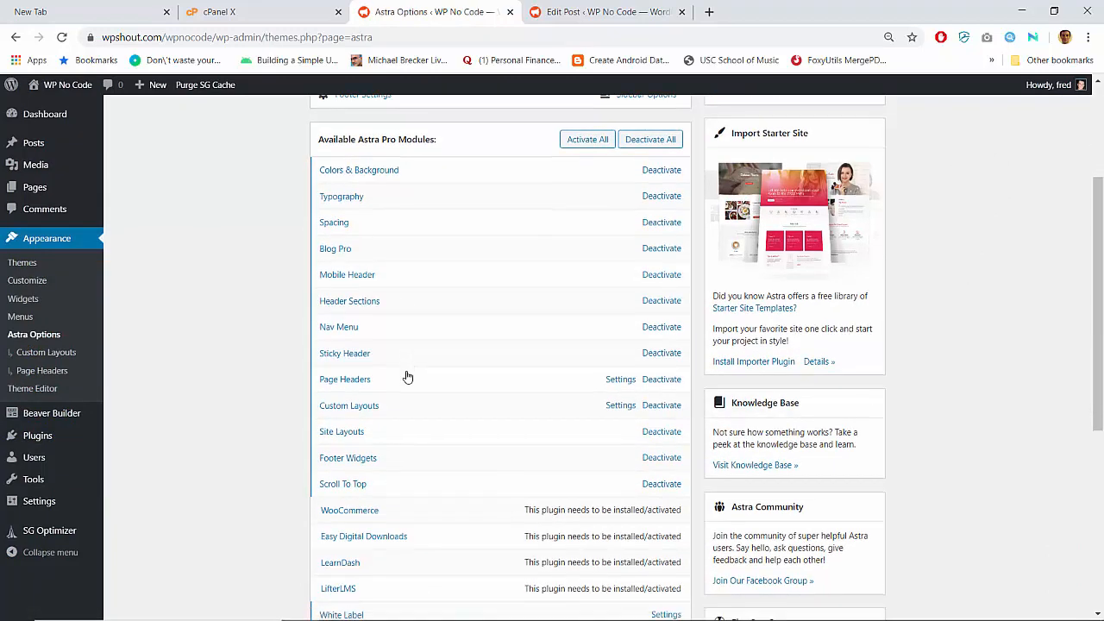
scroll(406, 374, down, 1)
- Read the Site Layouts module documentation in a new tab, then return to Astra Options
click(342, 354)
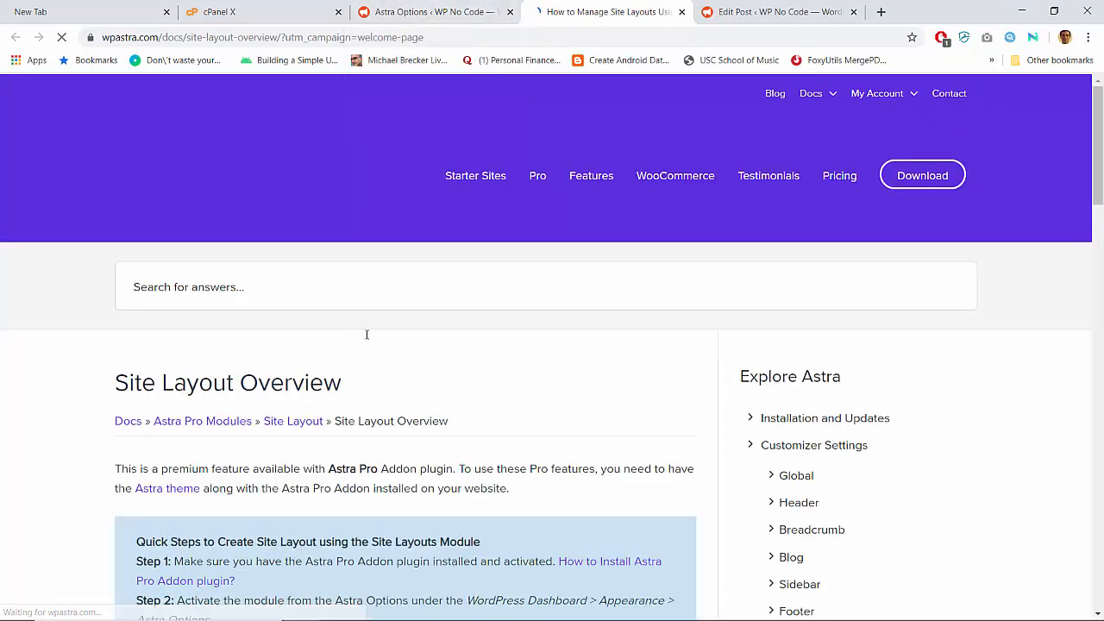
scroll(376, 333, down, 4)
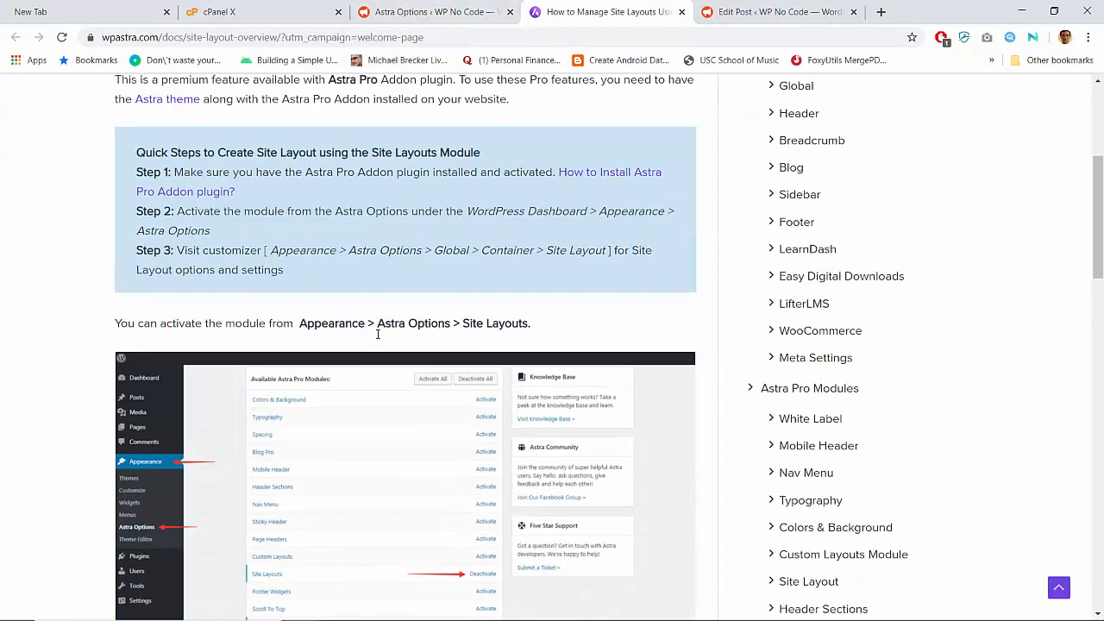
scroll(377, 334, down, 3)
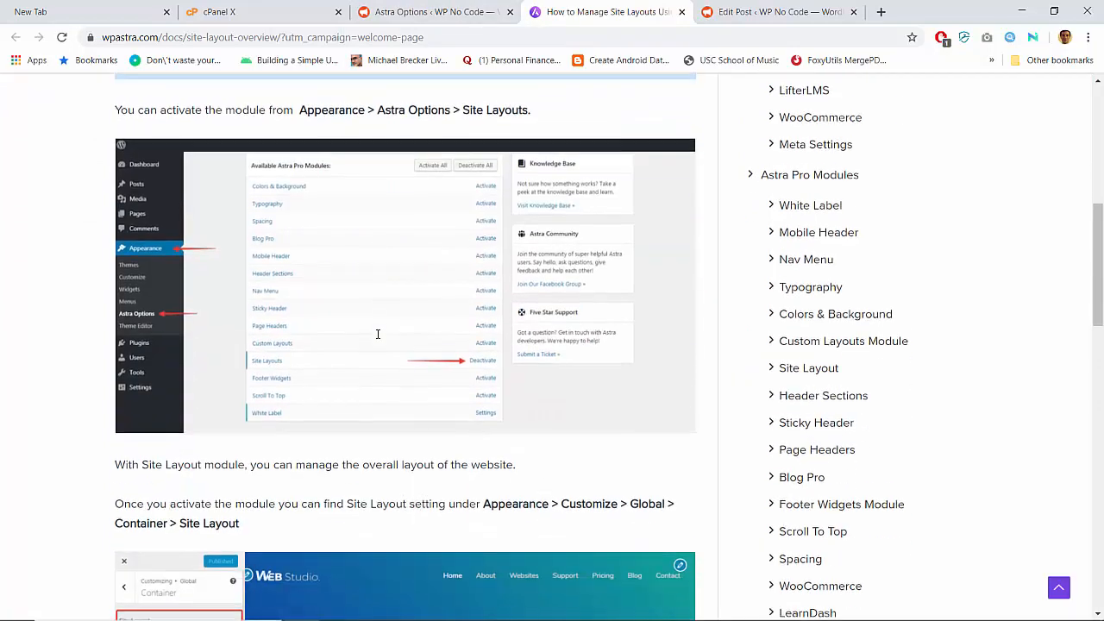
scroll(377, 334, down, 3)
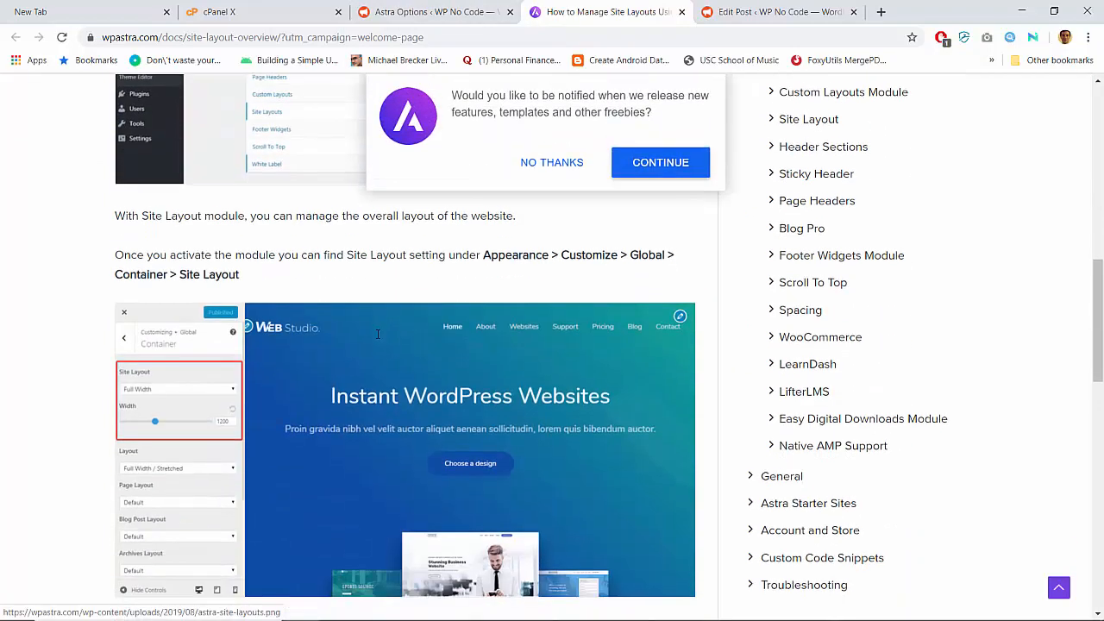
scroll(377, 334, up, 2)
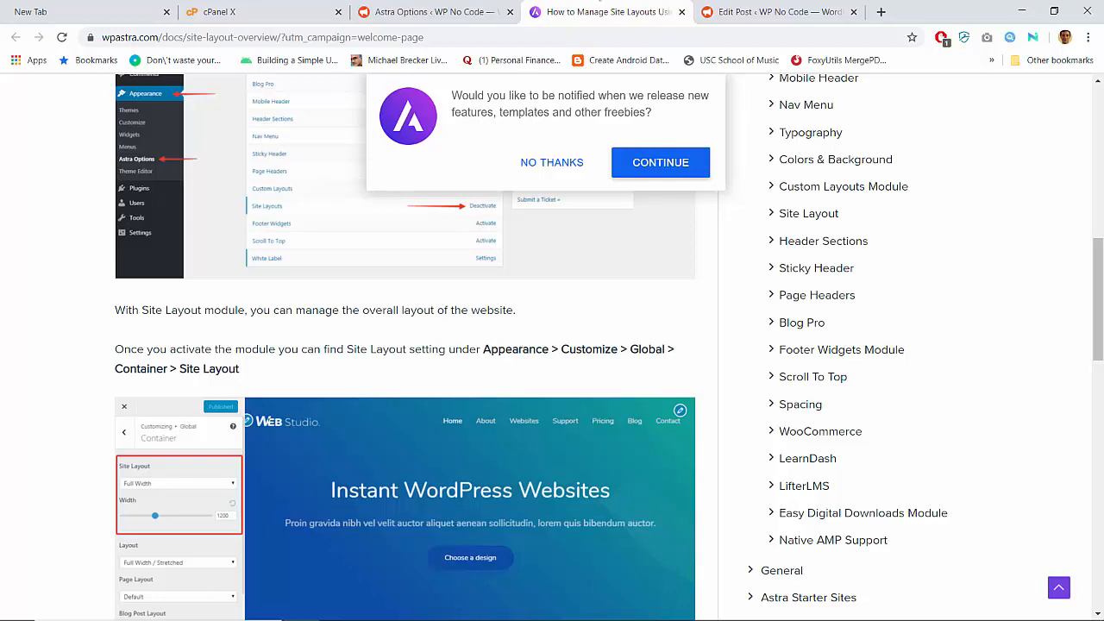
click(422, 11)
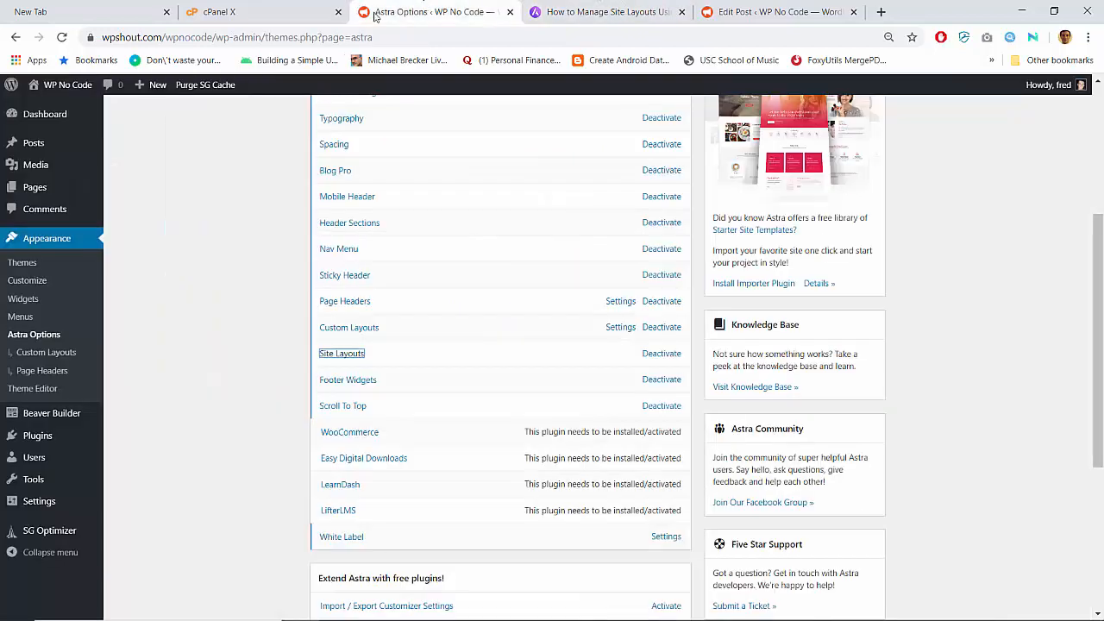
- Open the Customizer from the live site and go to Global > Container
click(74, 85)
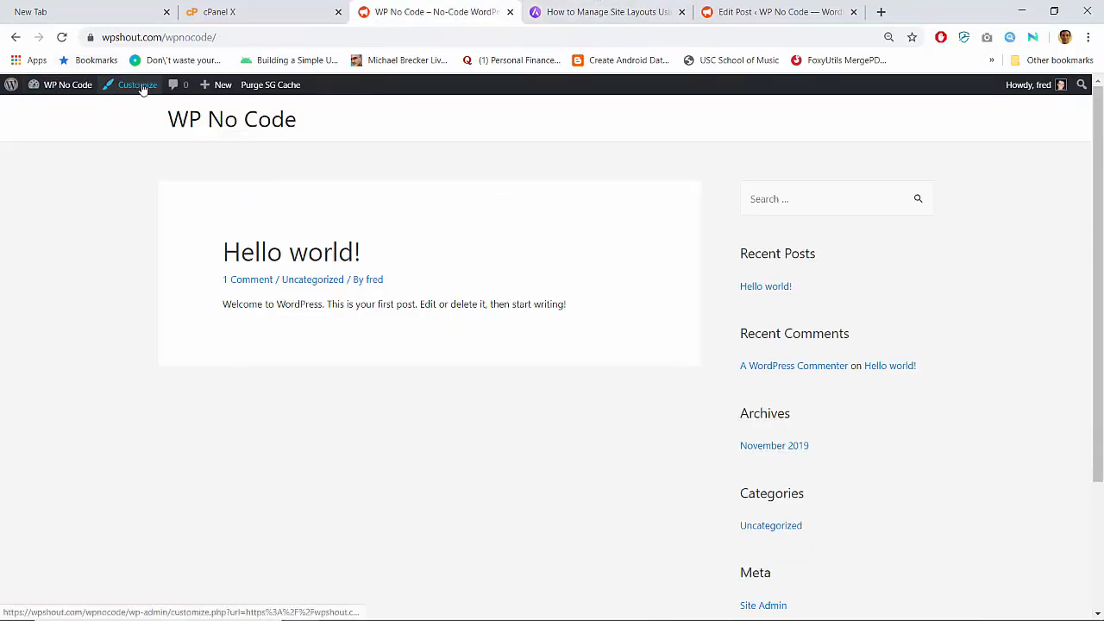
click(142, 88)
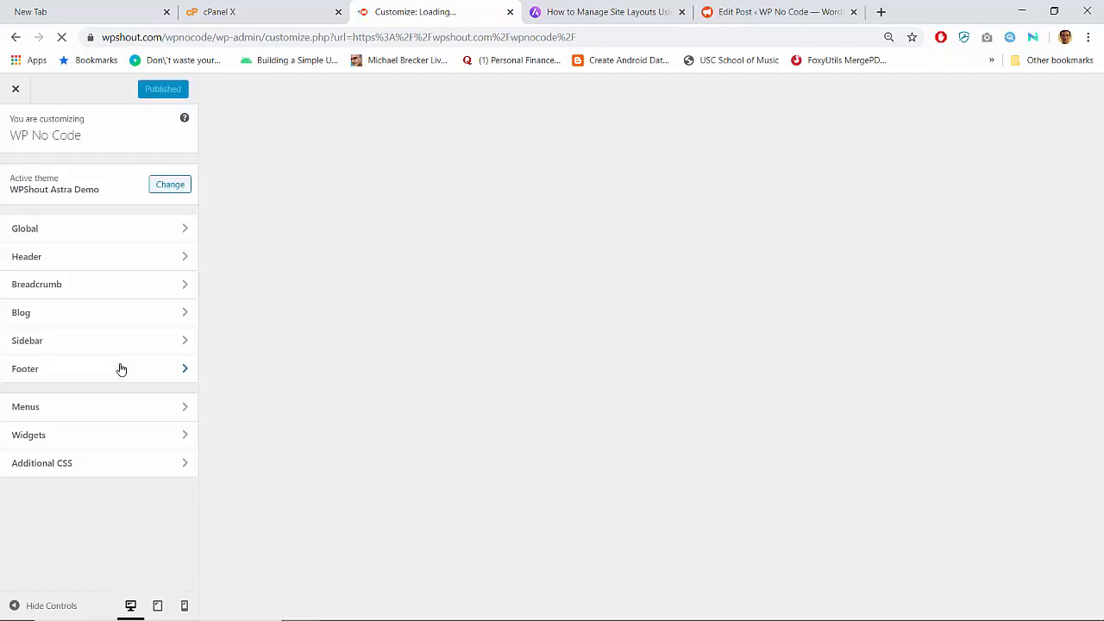
click(141, 229)
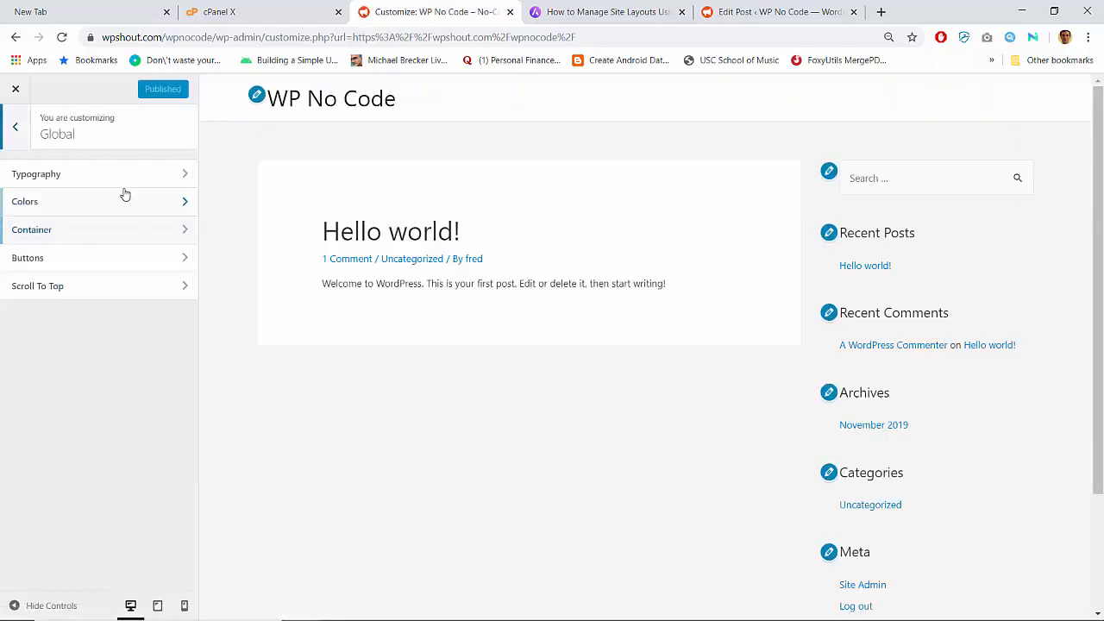
click(141, 231)
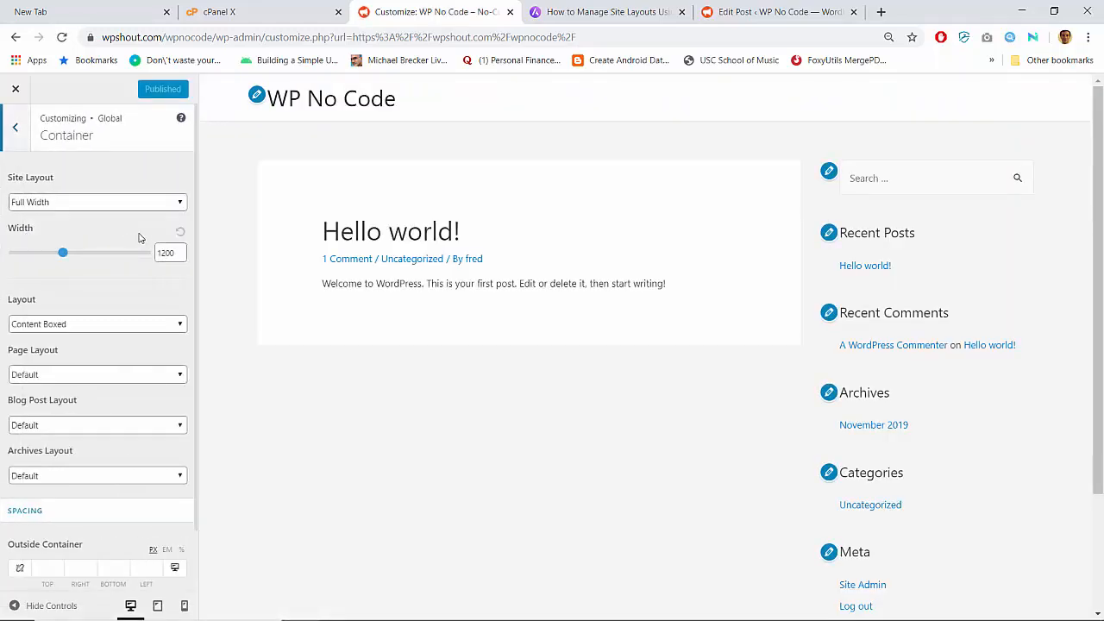
- Check the Site Layout options, keep Full Width, and return to the Site Layout docs
scroll(126, 327, down, 1)
scroll(126, 327, up, 1)
click(99, 202)
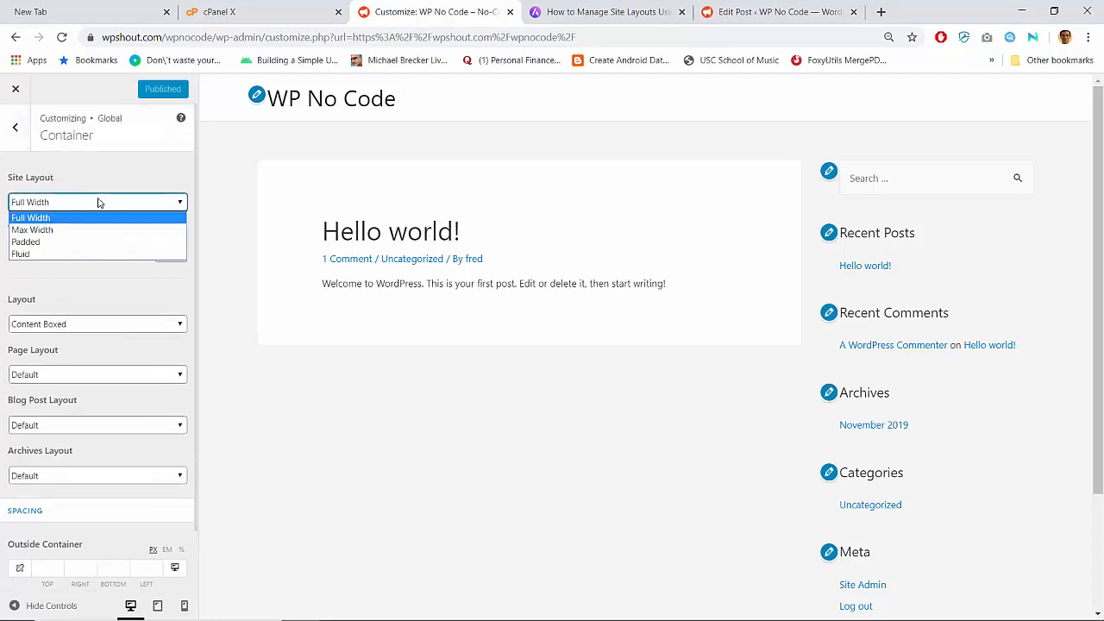
click(100, 203)
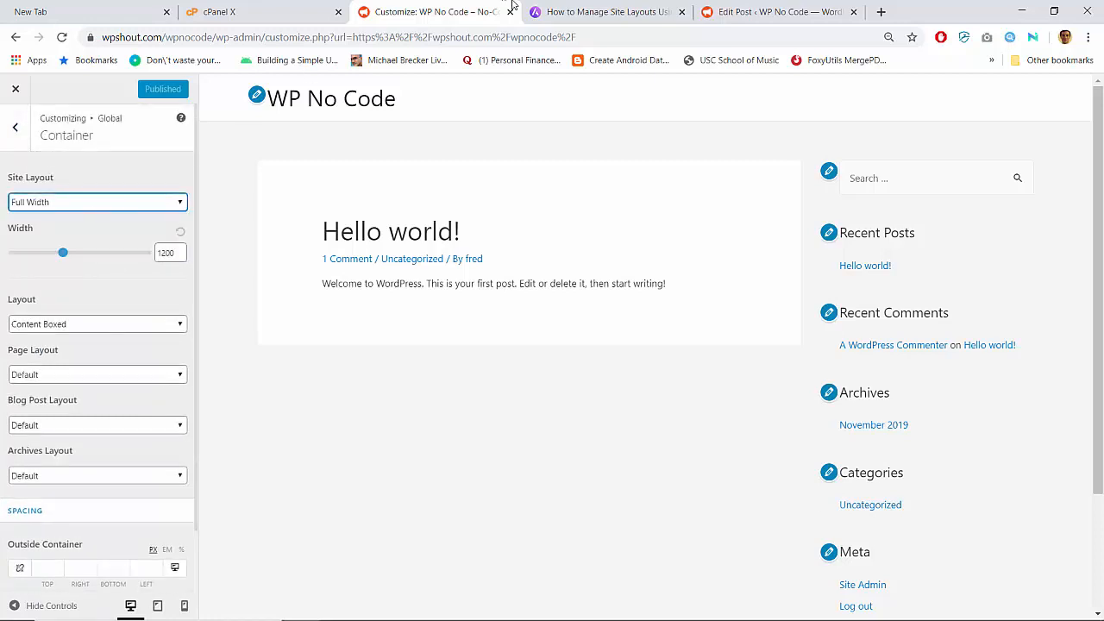
click(611, 10)
scroll(411, 362, down, 3)
scroll(411, 364, down, 4)
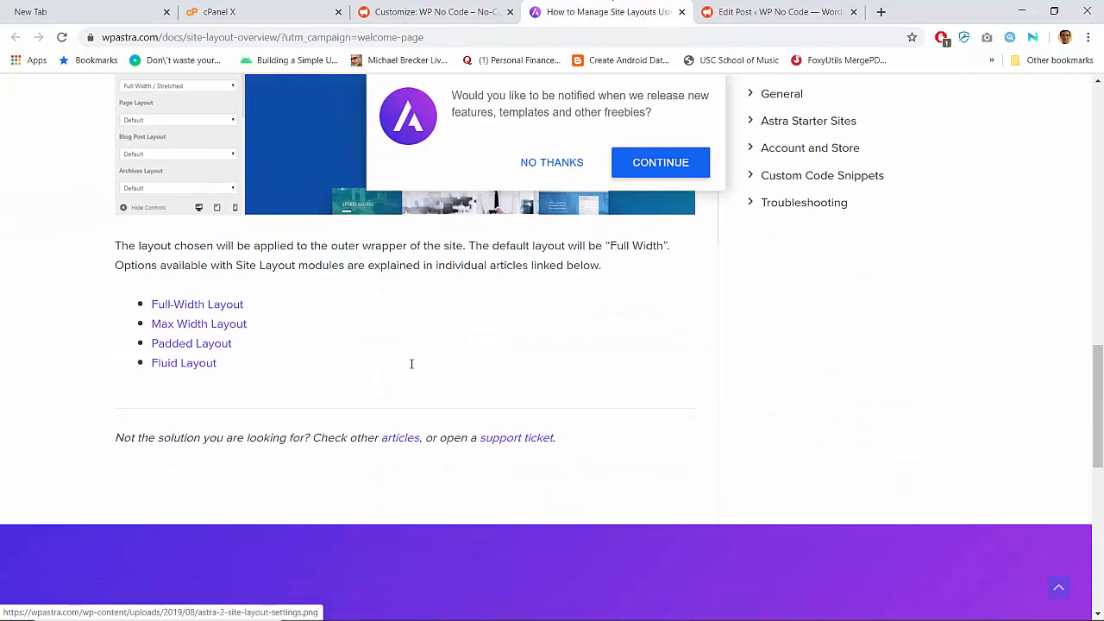
- Scroll through the Site Layout Overview article, then go to the Astra Starter Sites docs category
scroll(411, 364, up, 10)
scroll(412, 364, up, 2)
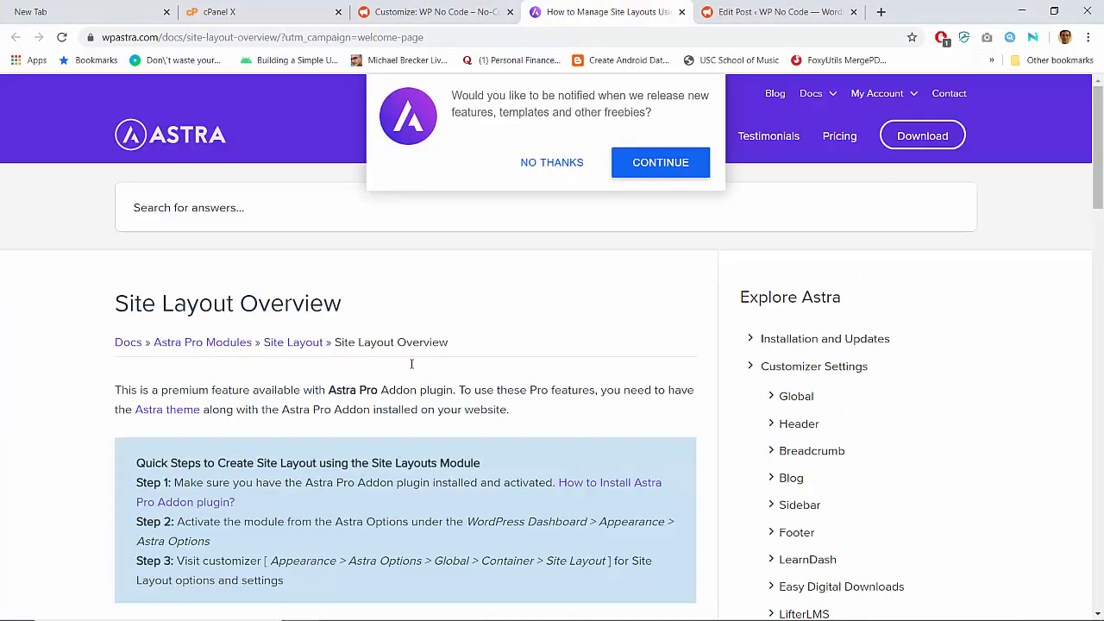
scroll(770, 345, down, 5)
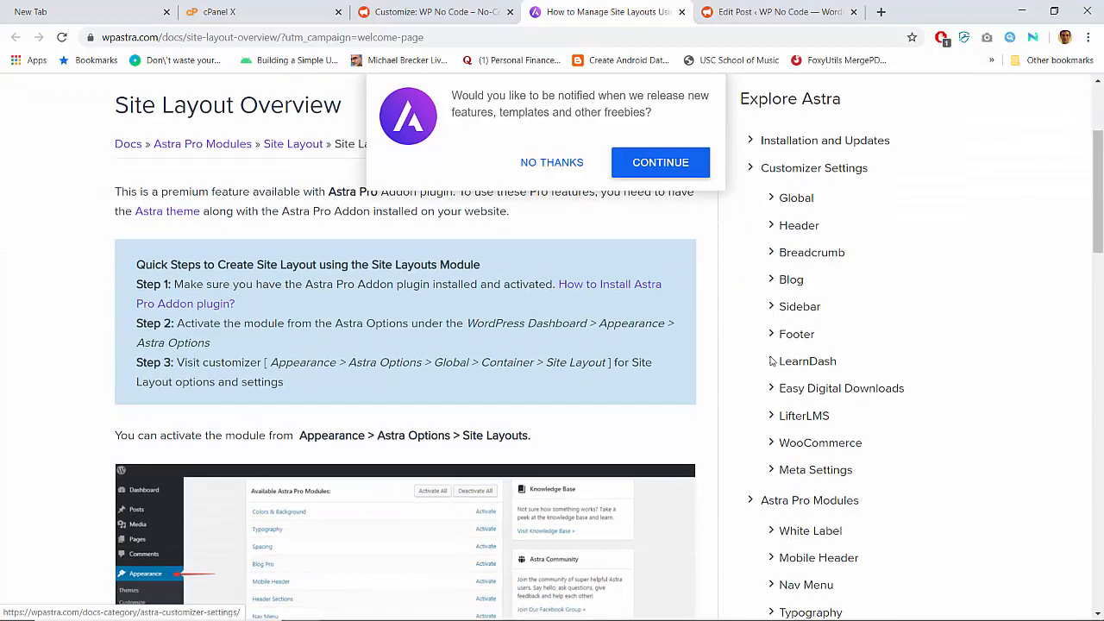
scroll(772, 361, down, 1)
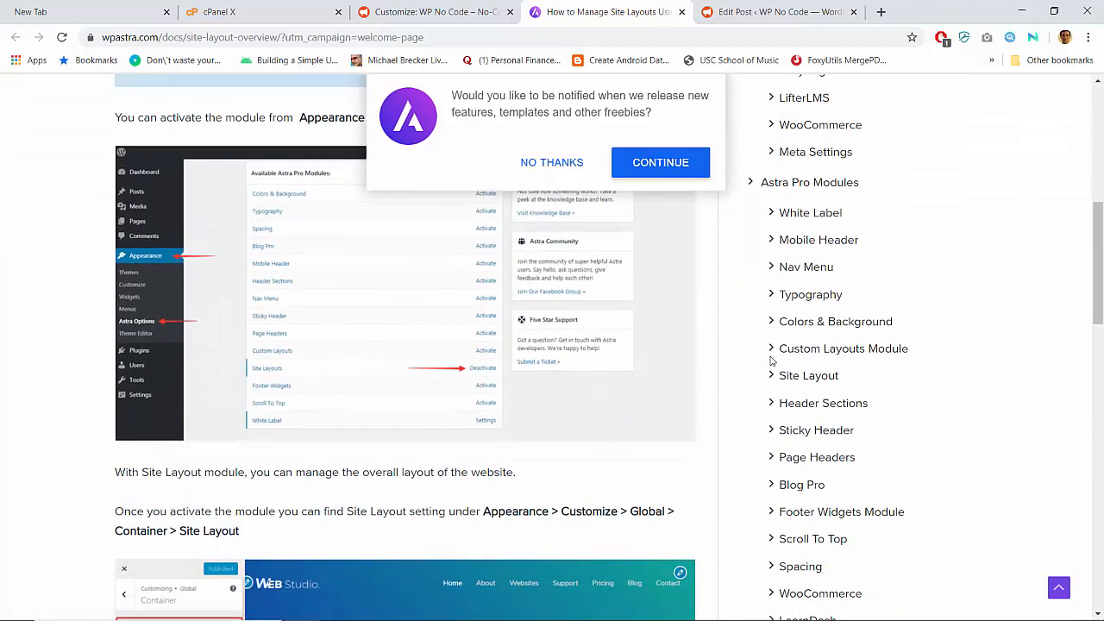
scroll(772, 361, down, 3)
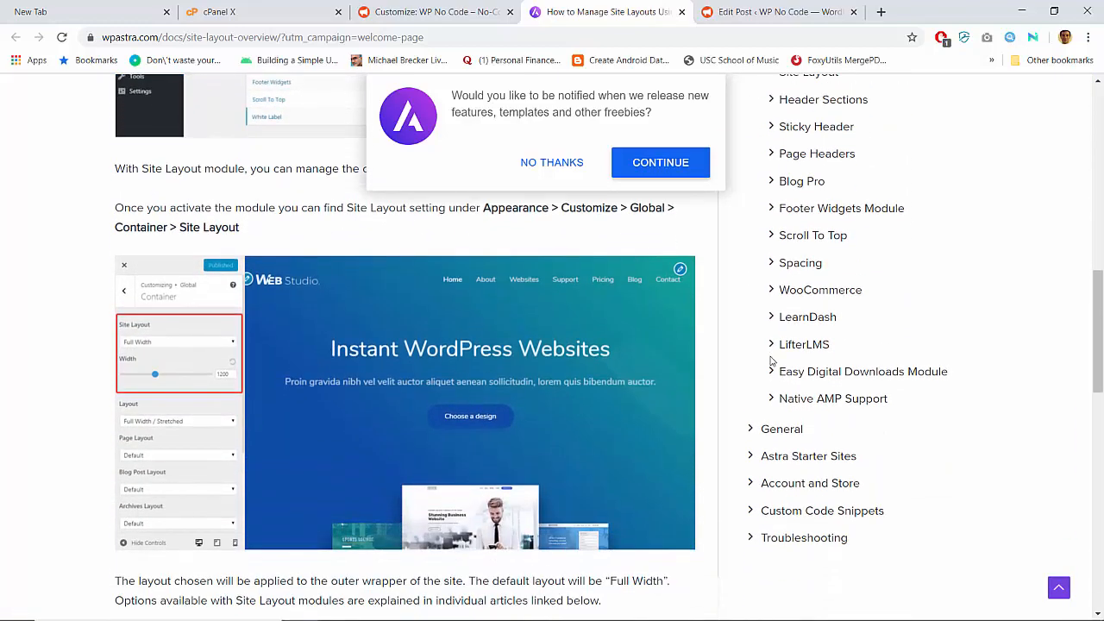
scroll(773, 360, down, 1)
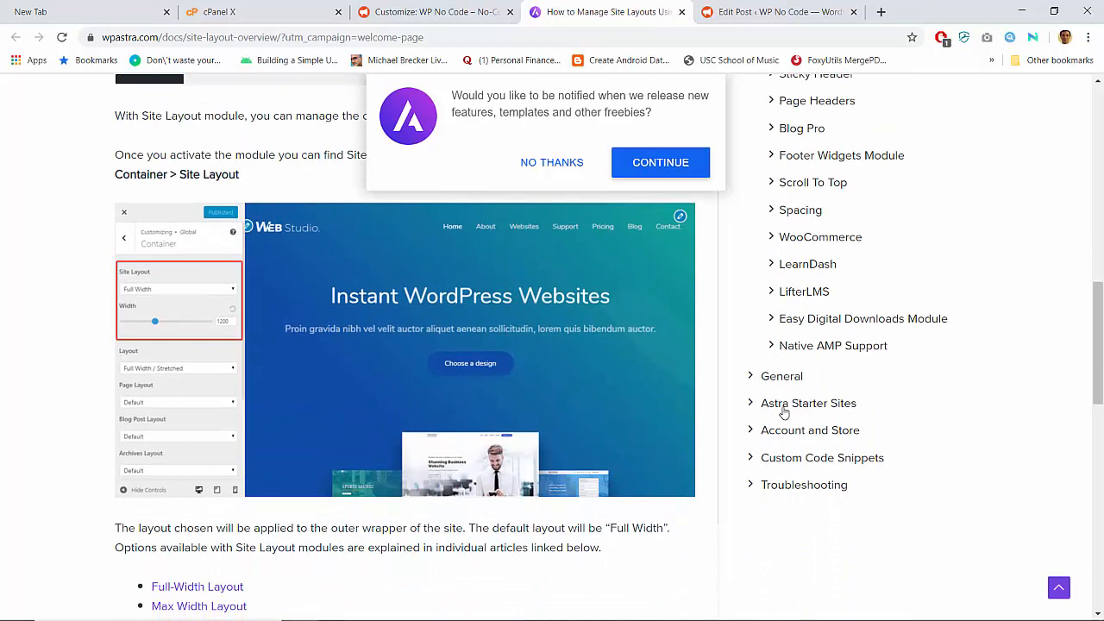
click(783, 409)
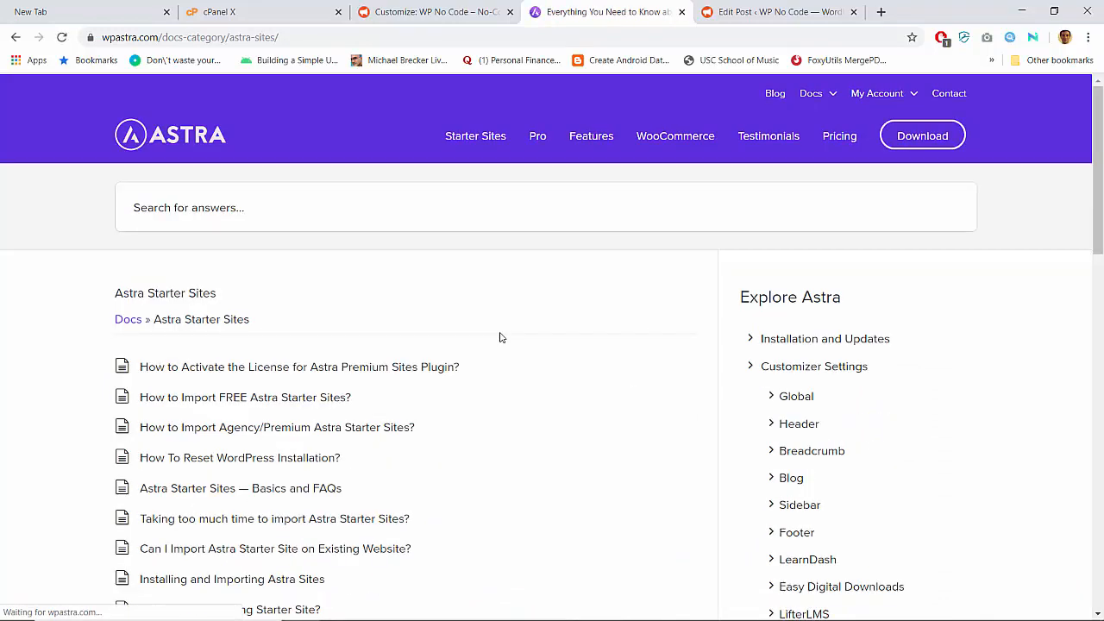
- Read the 'How to Import Agency/Premium Astra Starter Sites?' guide, then return to the WP No Code Customizer
scroll(499, 337, down, 1)
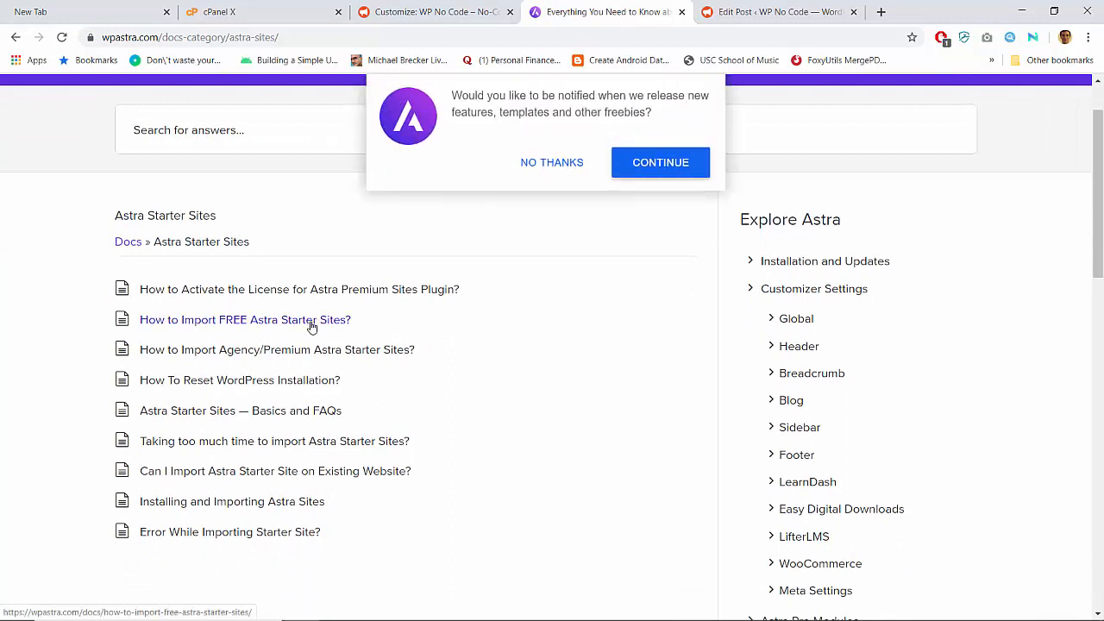
click(333, 357)
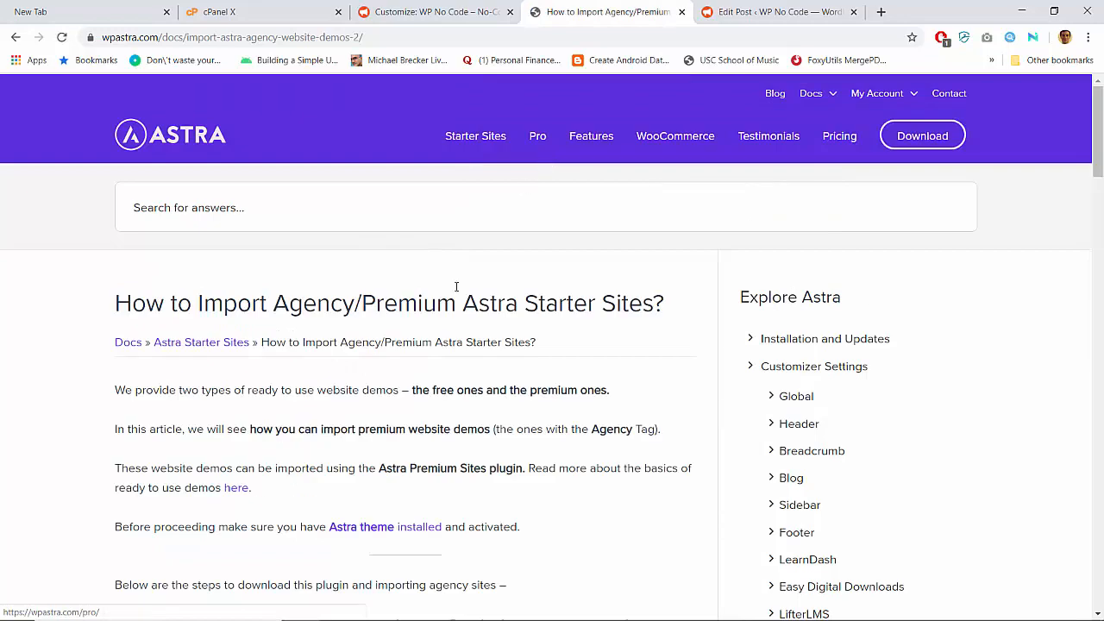
scroll(453, 293, down, 4)
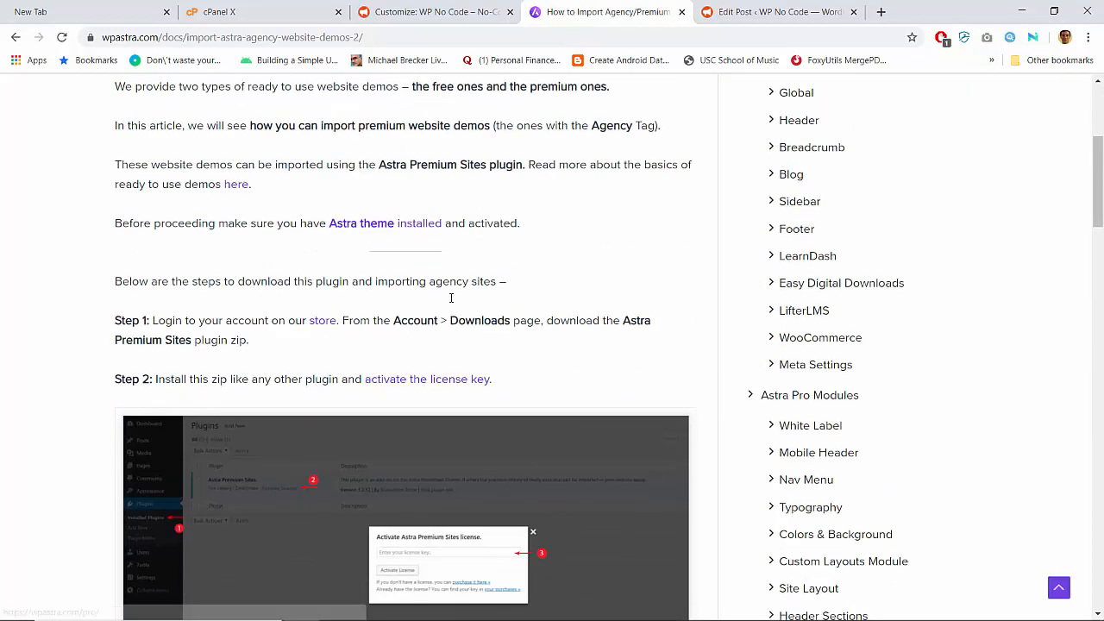
scroll(450, 297, down, 3)
scroll(286, 329, up, 2)
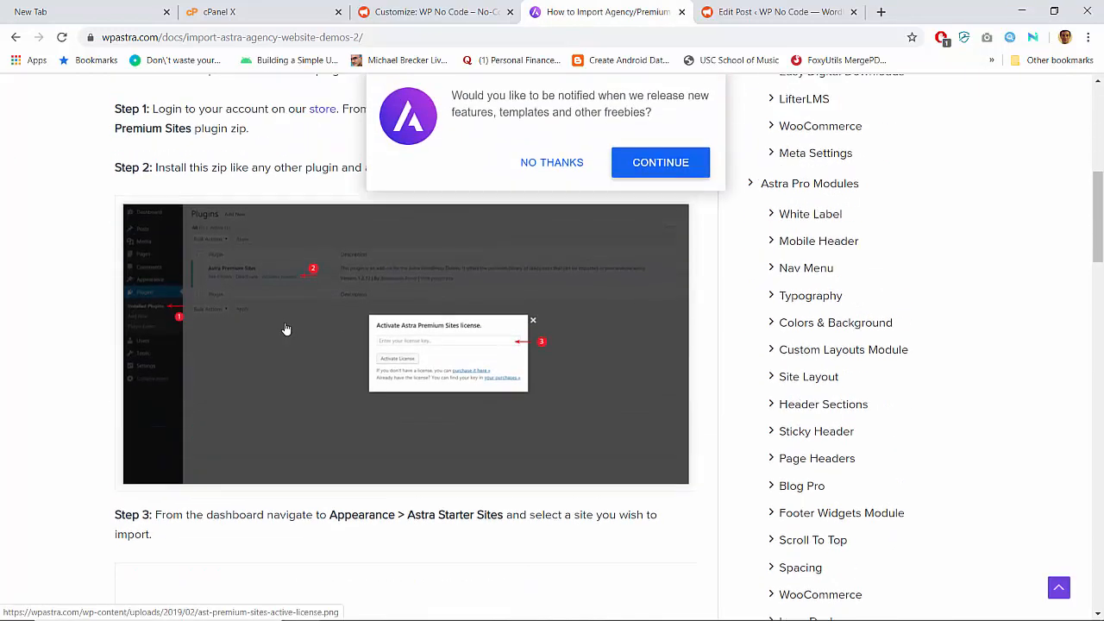
scroll(100, 352, up, 2)
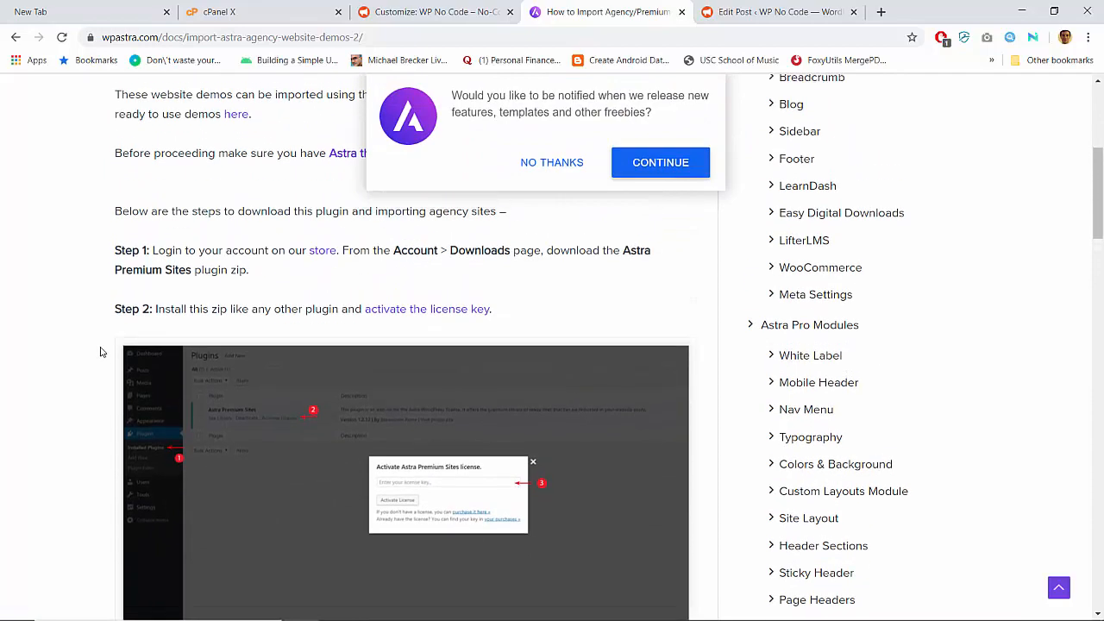
scroll(100, 352, down, 5)
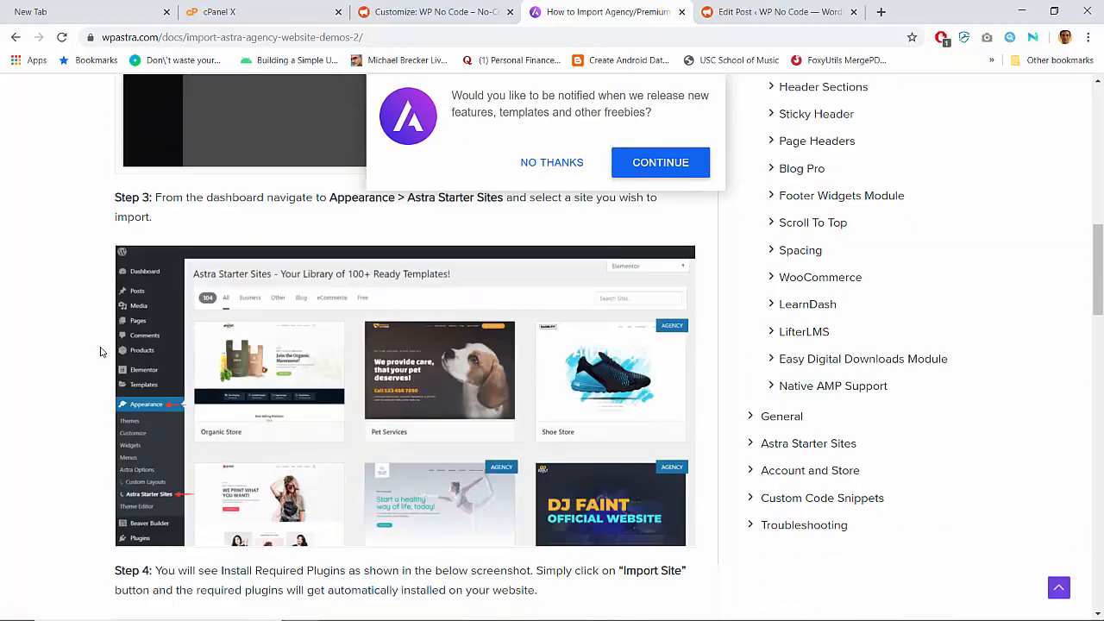
scroll(100, 352, down, 2)
click(438, 7)
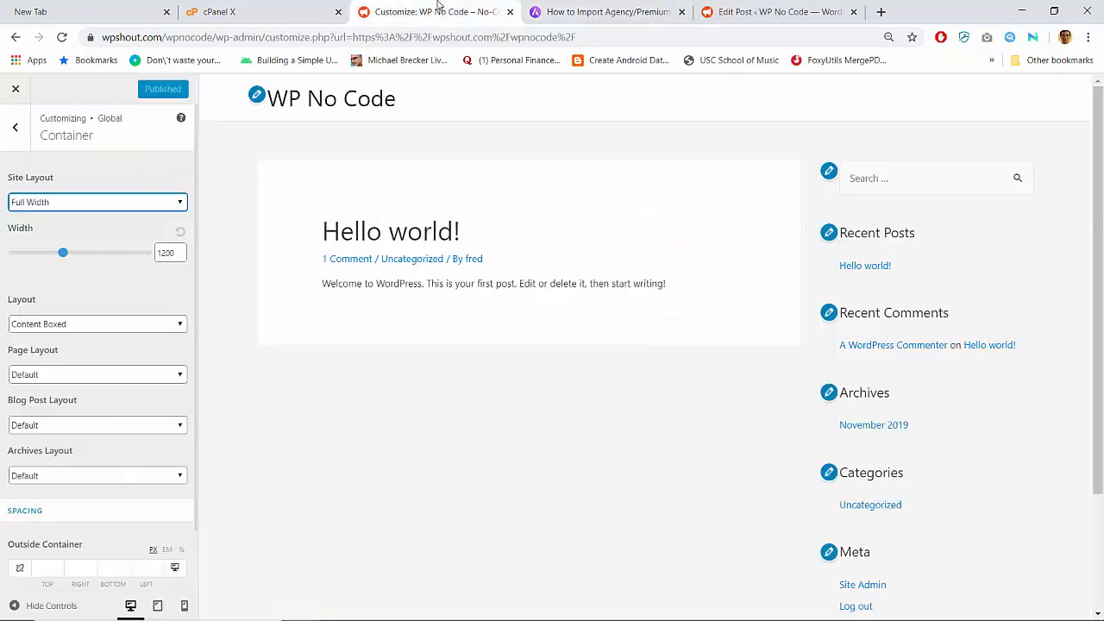
- Close the Customizer and bring up the Upload Plugin panel under Plugins > Add New
click(14, 90)
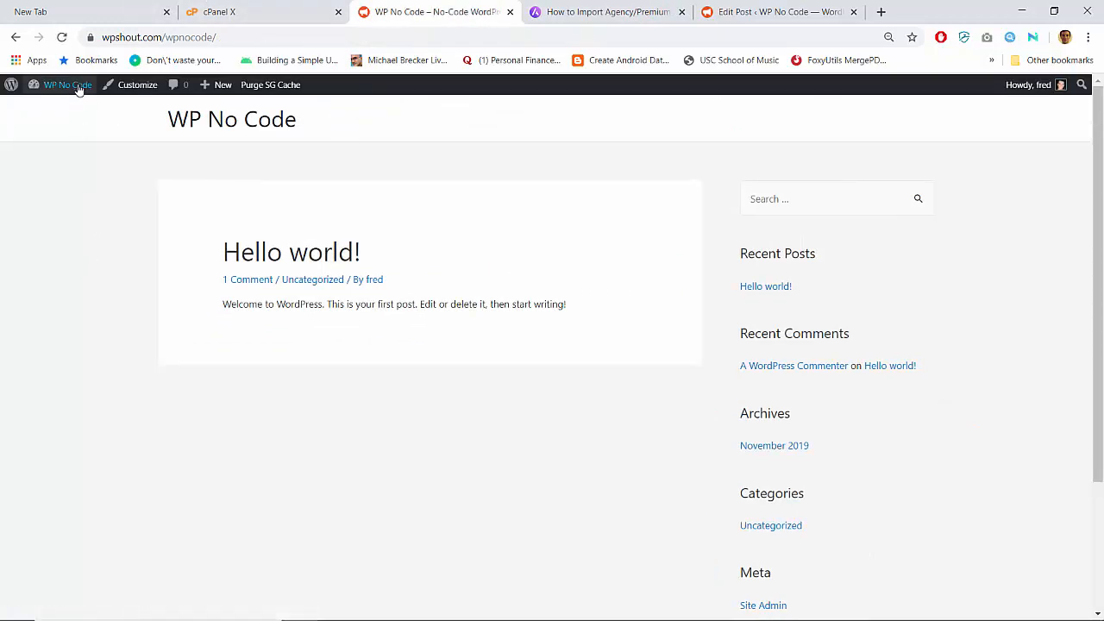
click(77, 87)
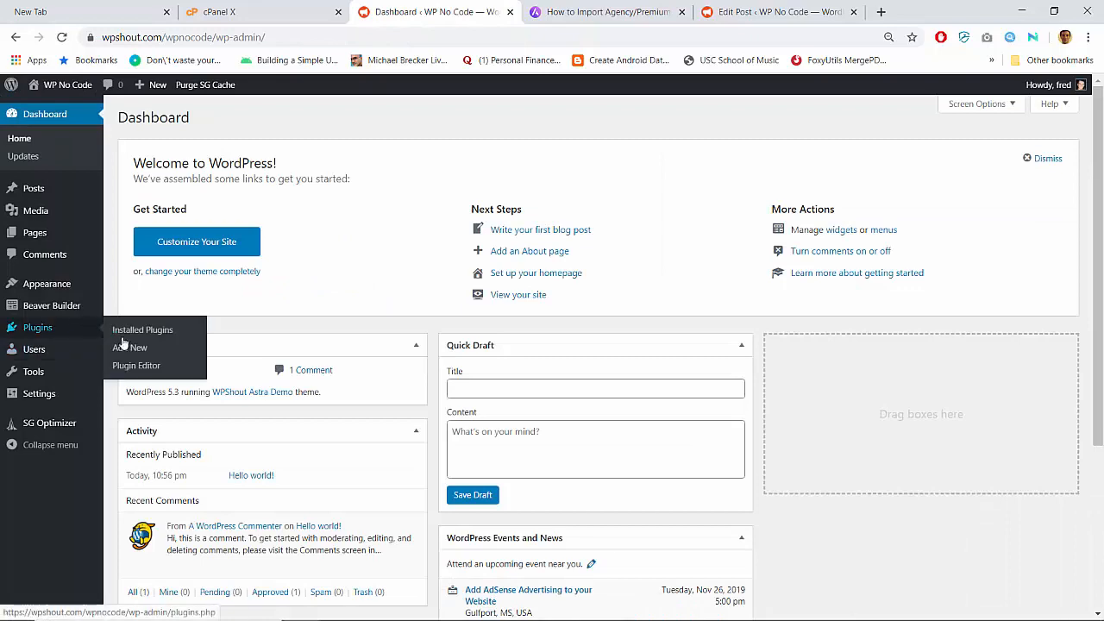
click(129, 346)
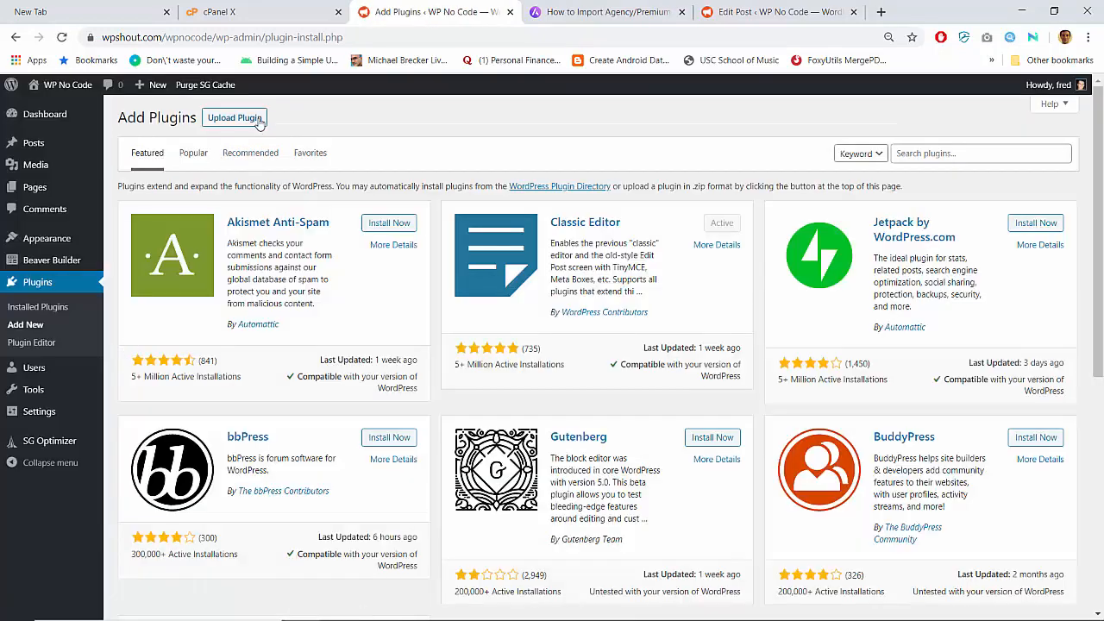
click(259, 122)
- Search Downloads for a 'premium' plugin zip, cancel without choosing one, and return to the import guide
click(505, 236)
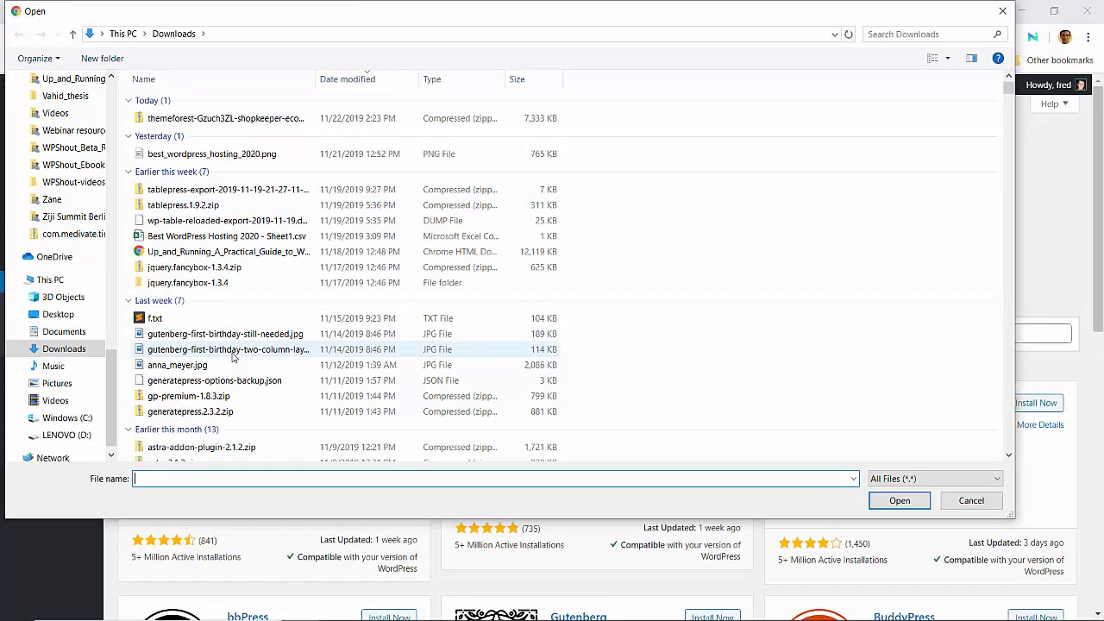
scroll(232, 357, down, 2)
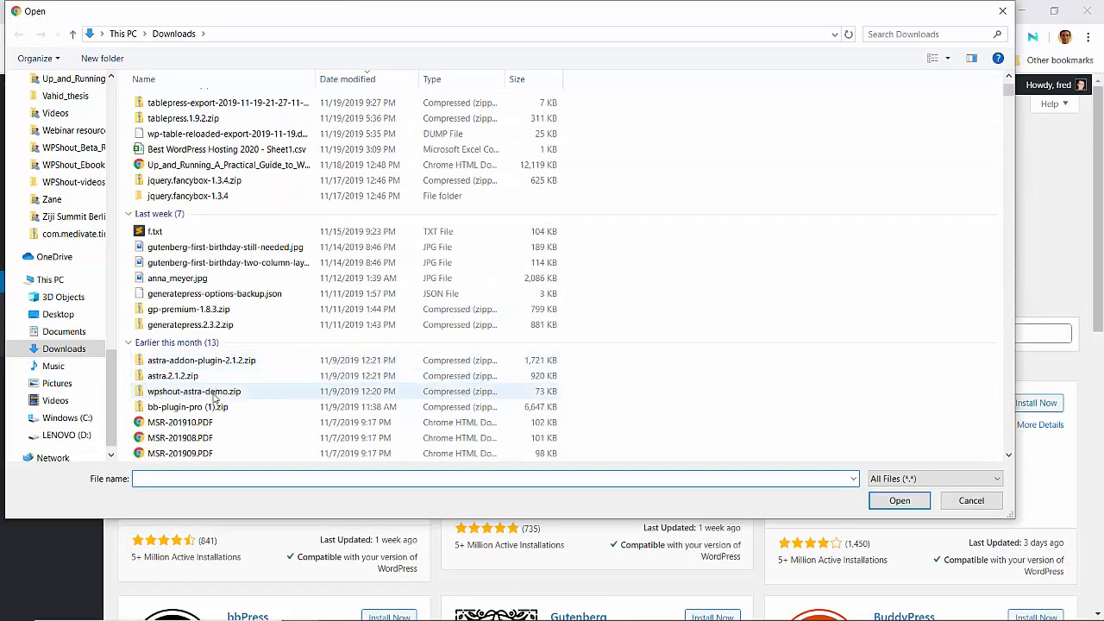
scroll(226, 402, down, 2)
scroll(226, 402, up, 2)
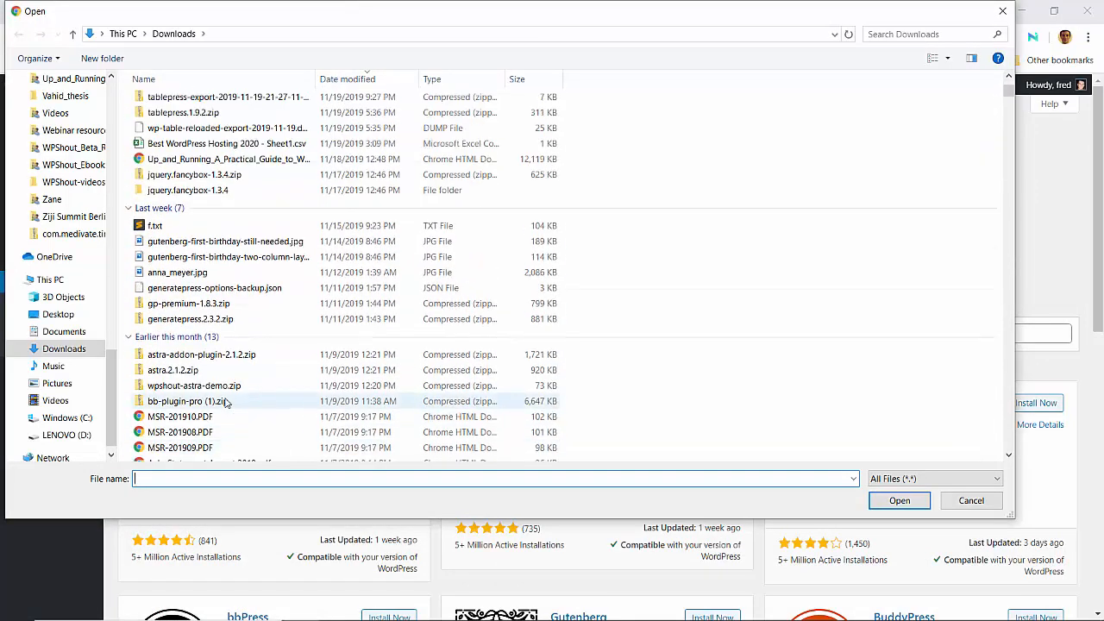
scroll(226, 401, up, 1)
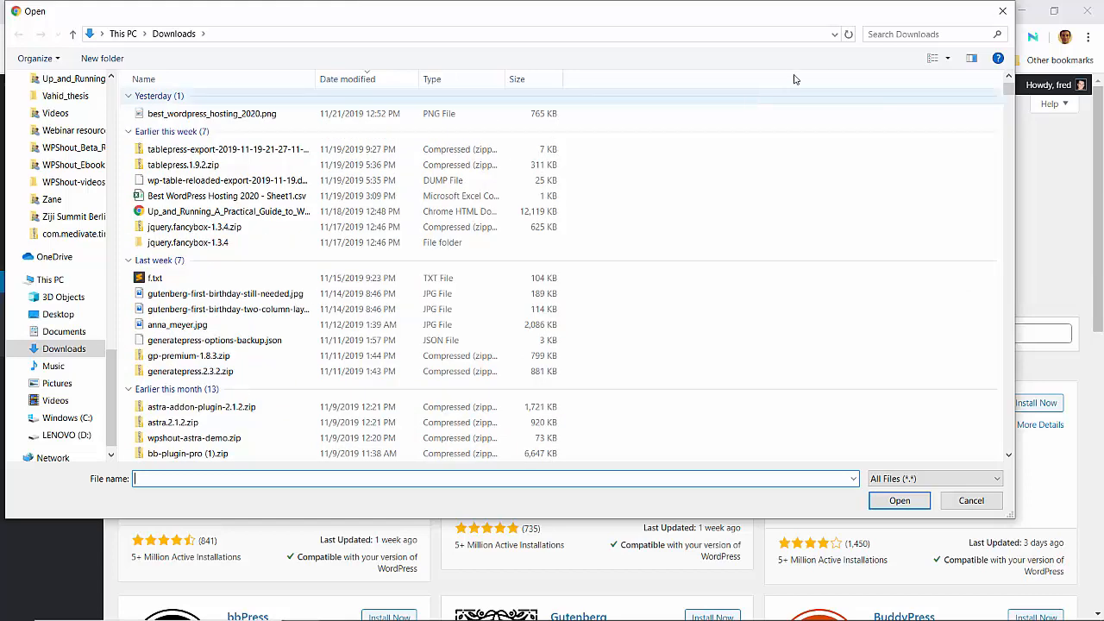
click(885, 36)
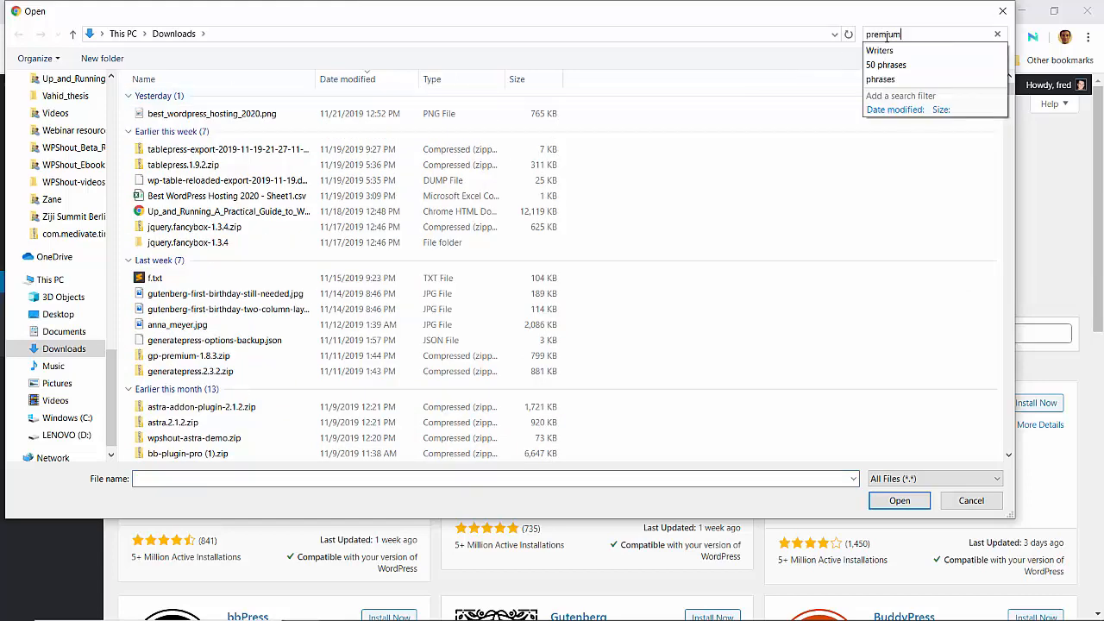
key(Return)
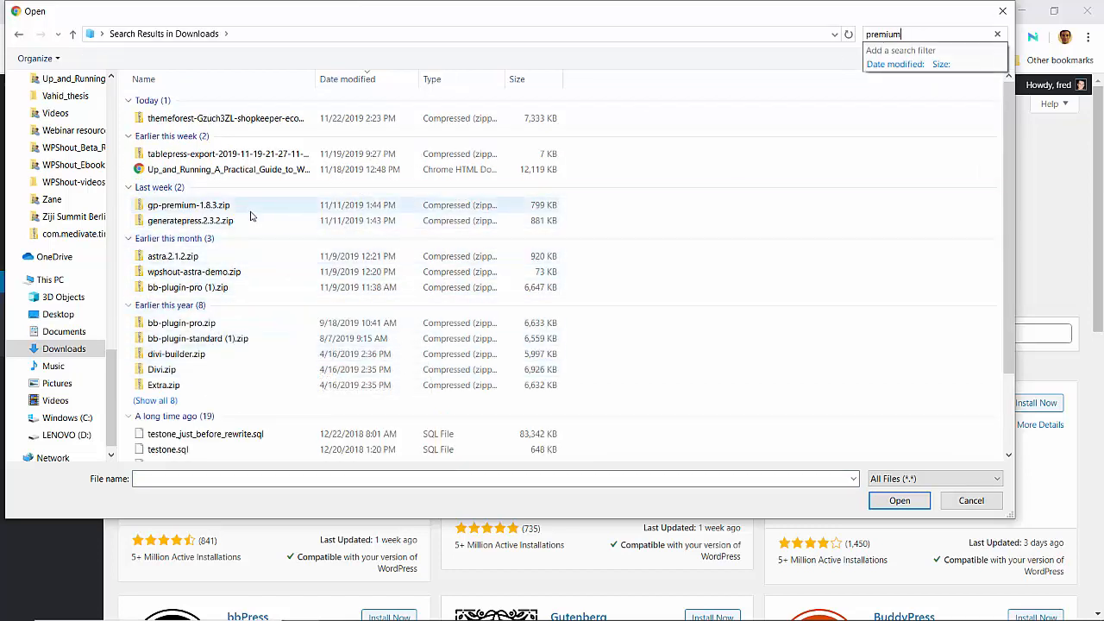
click(969, 500)
click(604, 12)
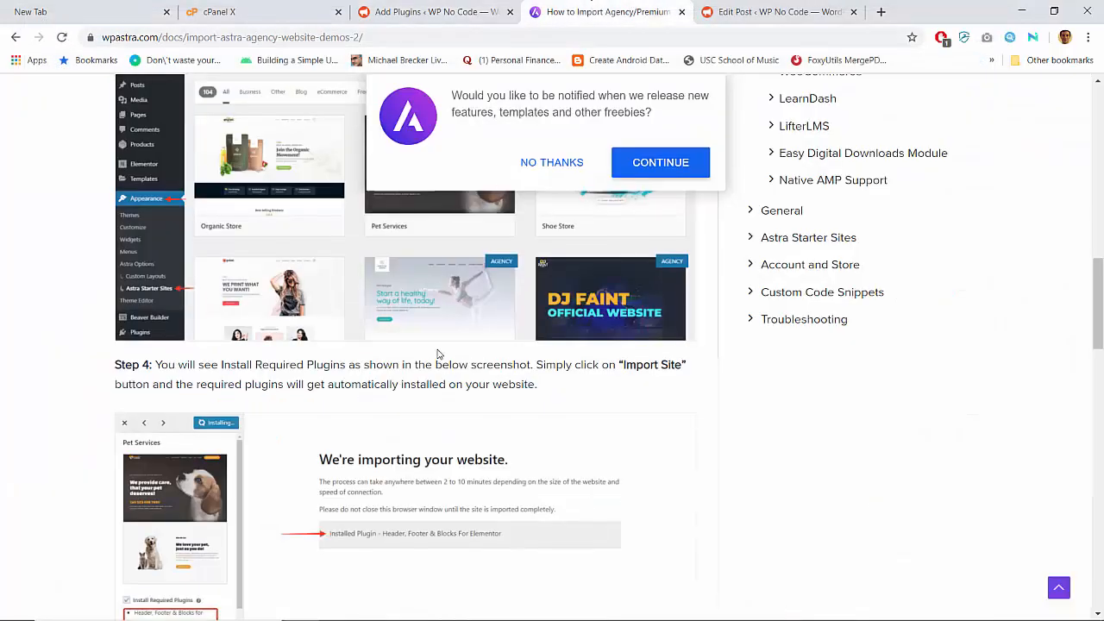
scroll(437, 353, up, 2)
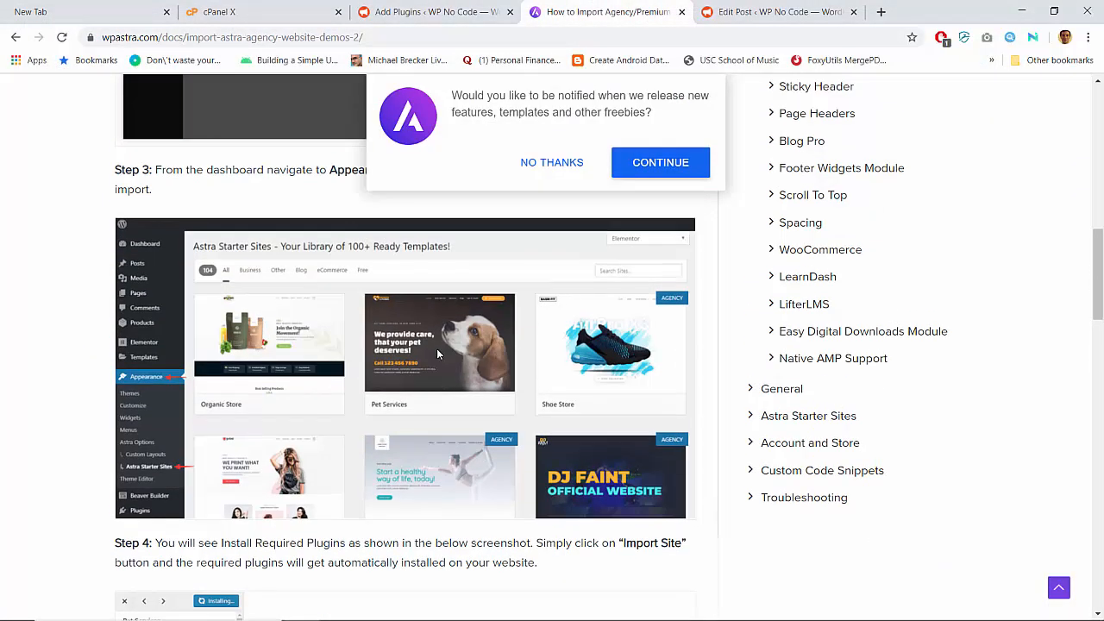
scroll(437, 354, up, 3)
scroll(437, 354, down, 5)
scroll(438, 353, up, 5)
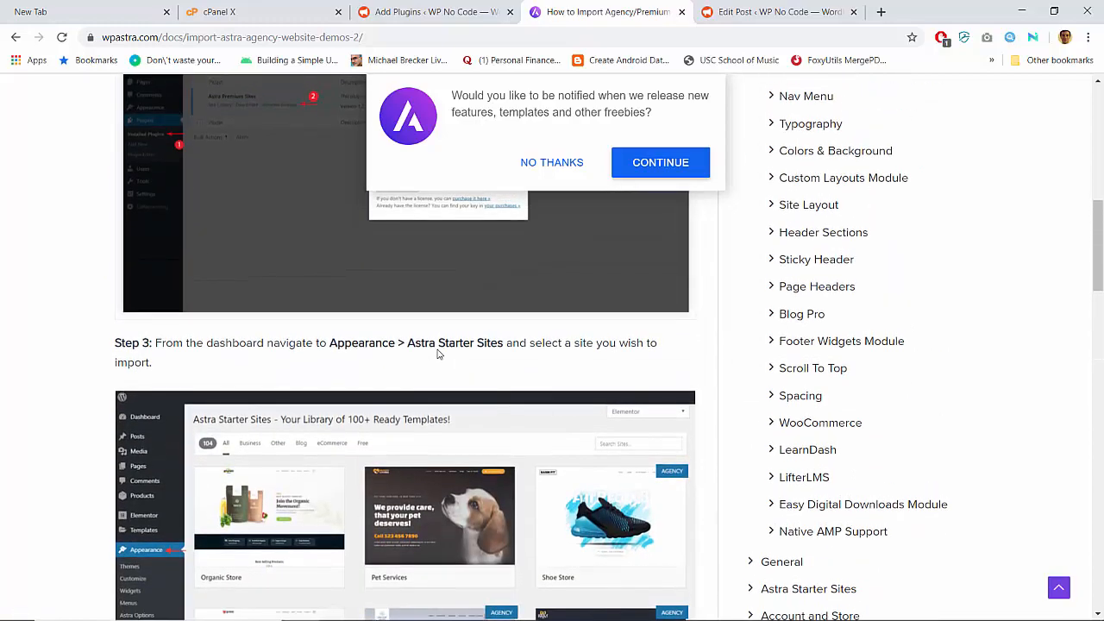
scroll(287, 407, down, 2)
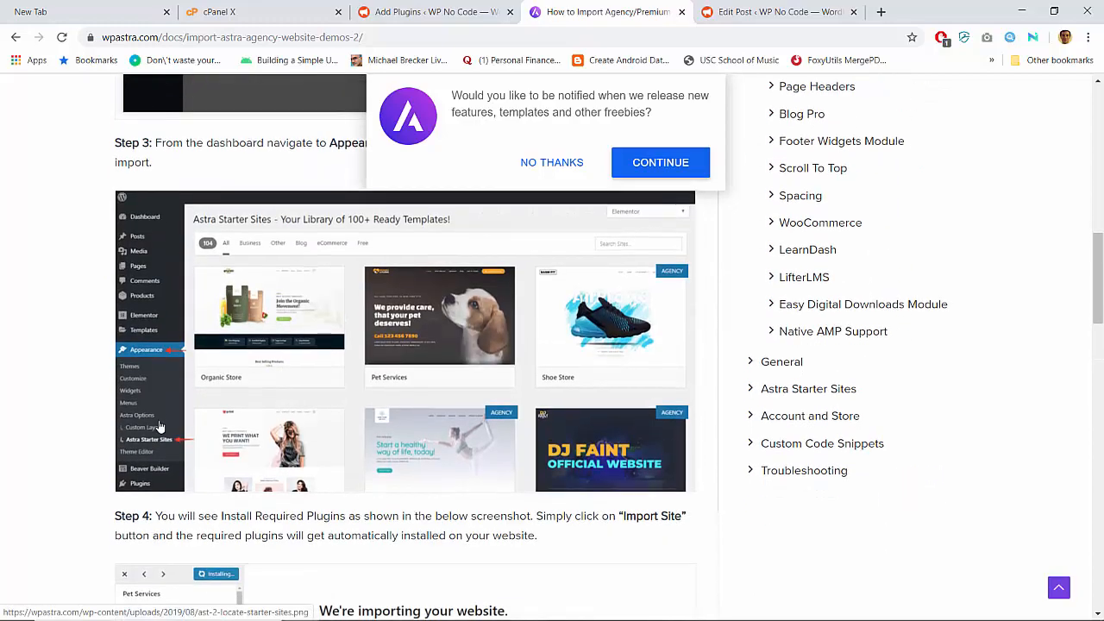
click(465, 12)
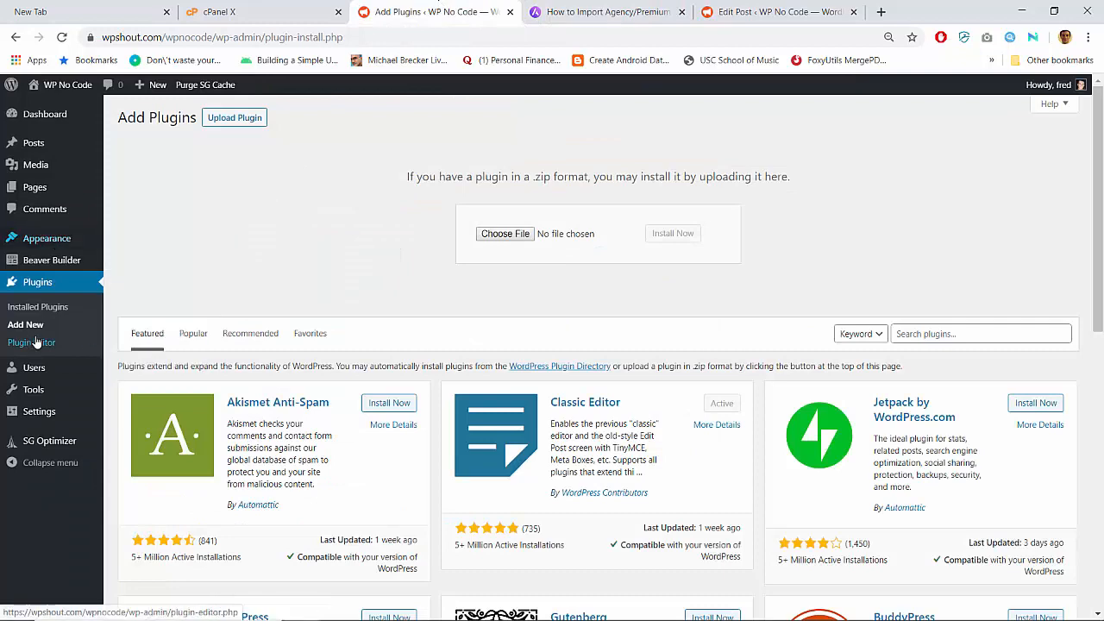
click(598, 6)
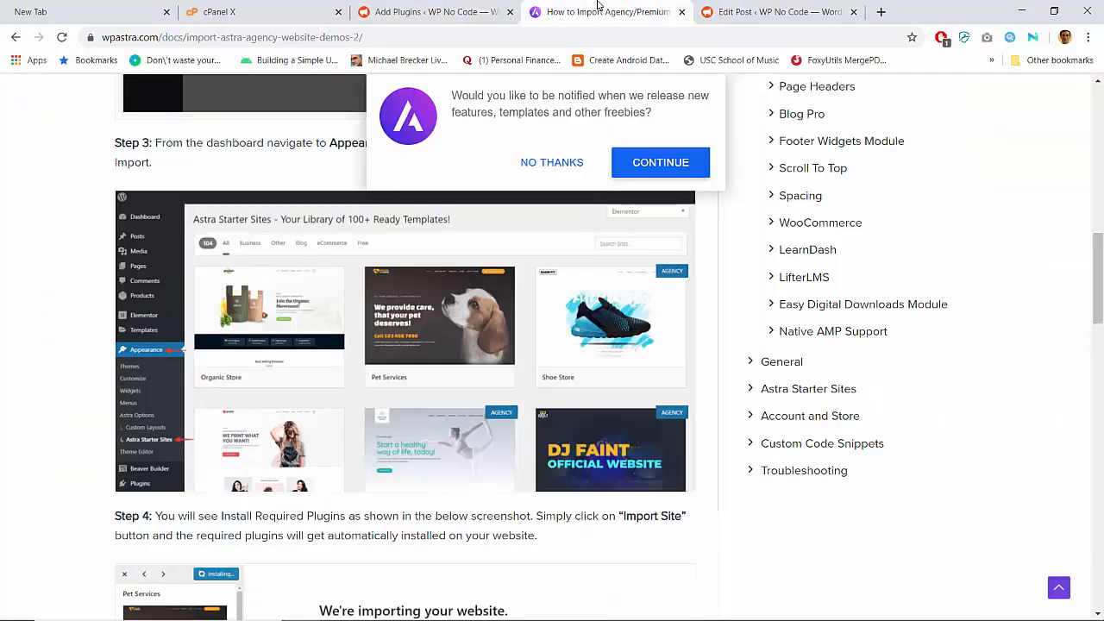
scroll(392, 296, up, 7)
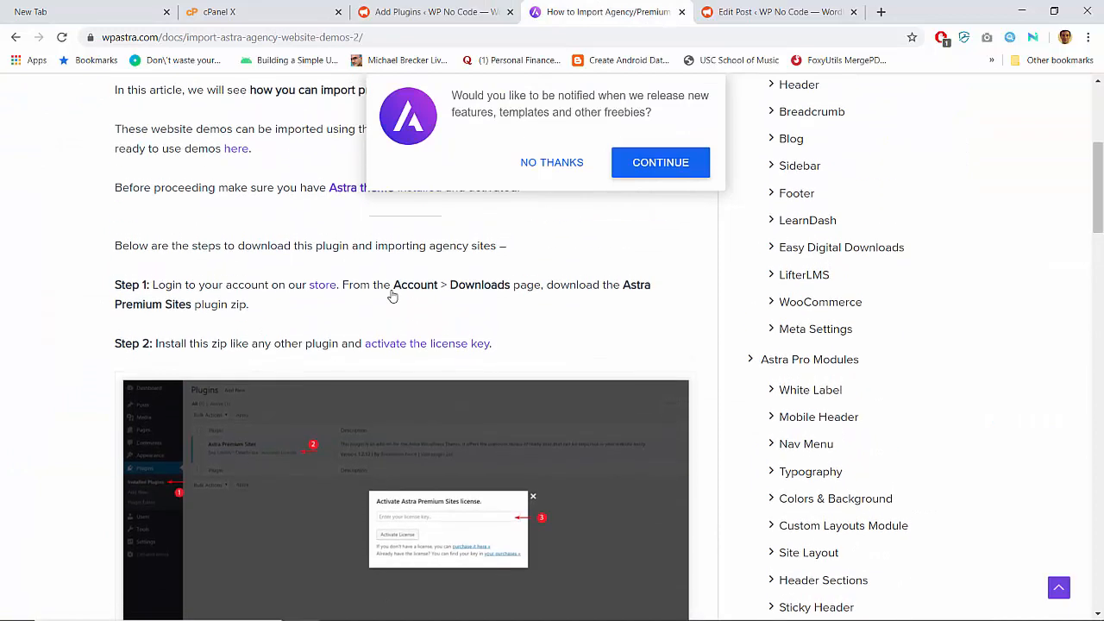
click(459, 6)
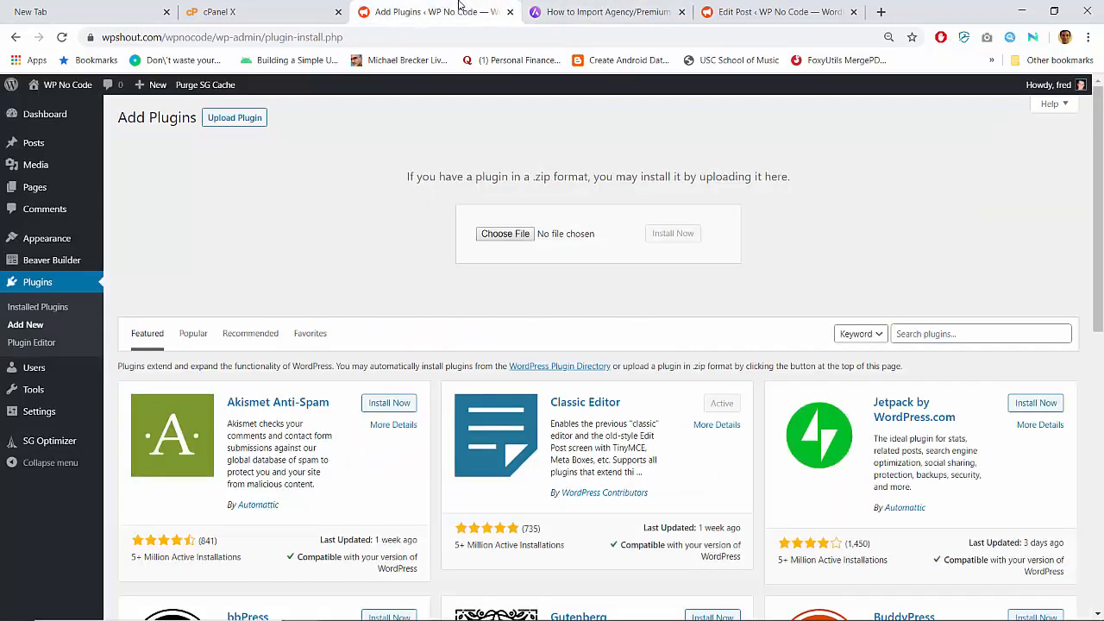
key(ctrl+t)
text(astra)
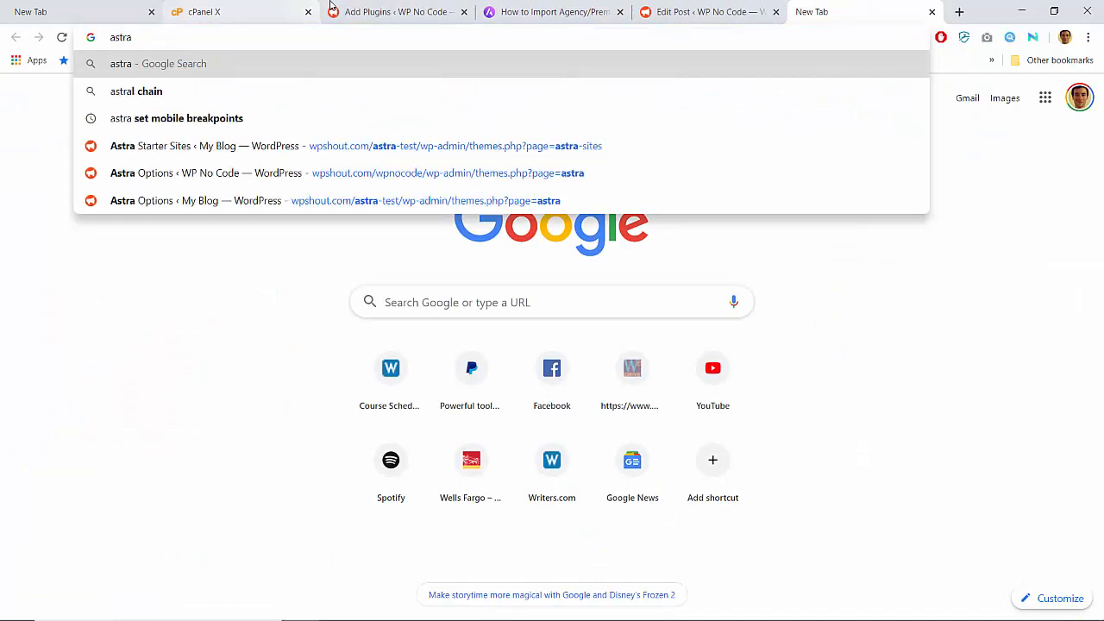
click(556, 7)
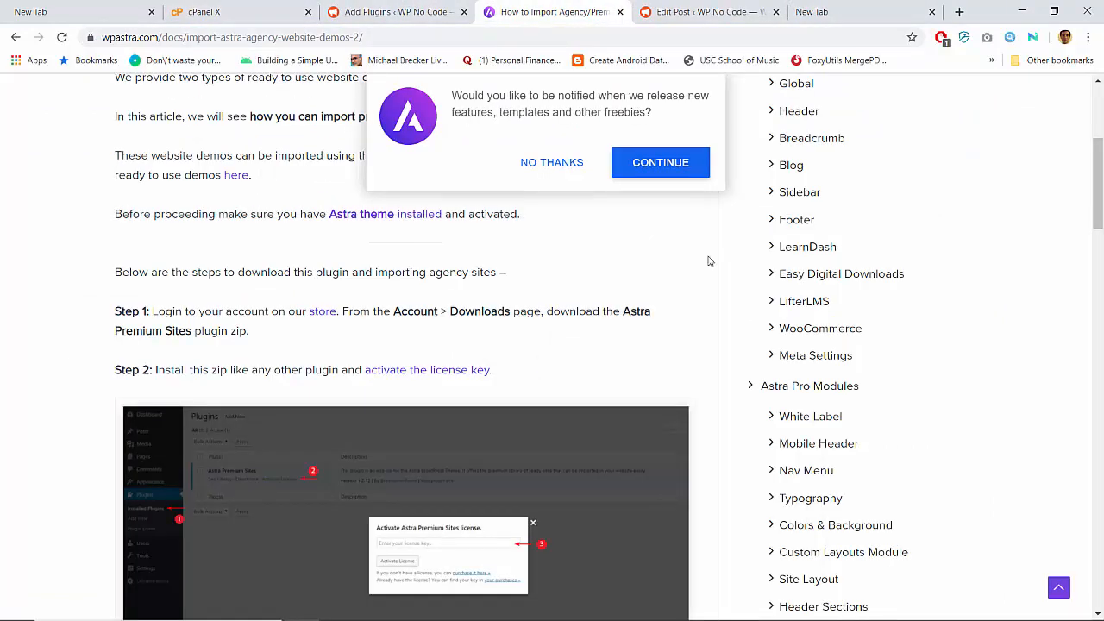
- Dismiss the notification prompt and browse the store account's Downloads page
click(541, 163)
scroll(540, 174, up, 4)
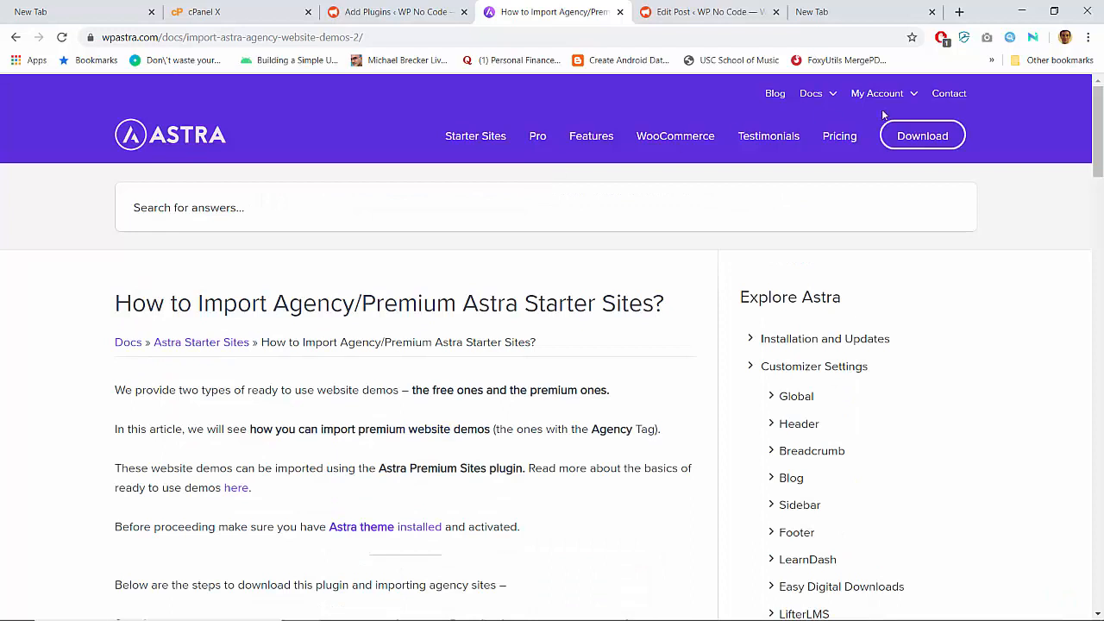
mouse_move(877, 95)
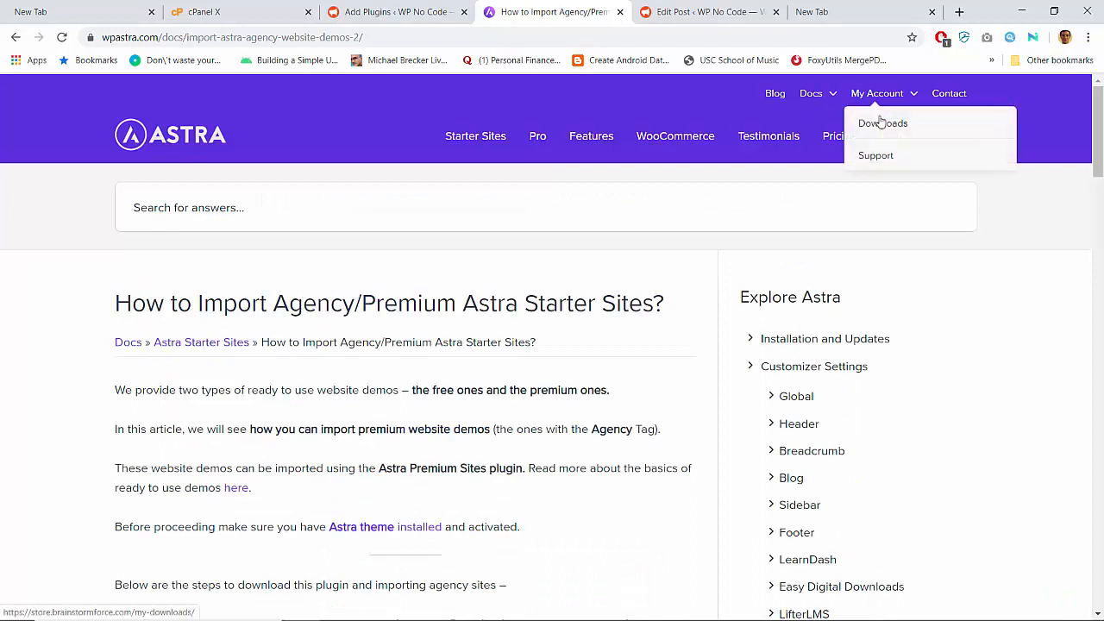
click(880, 122)
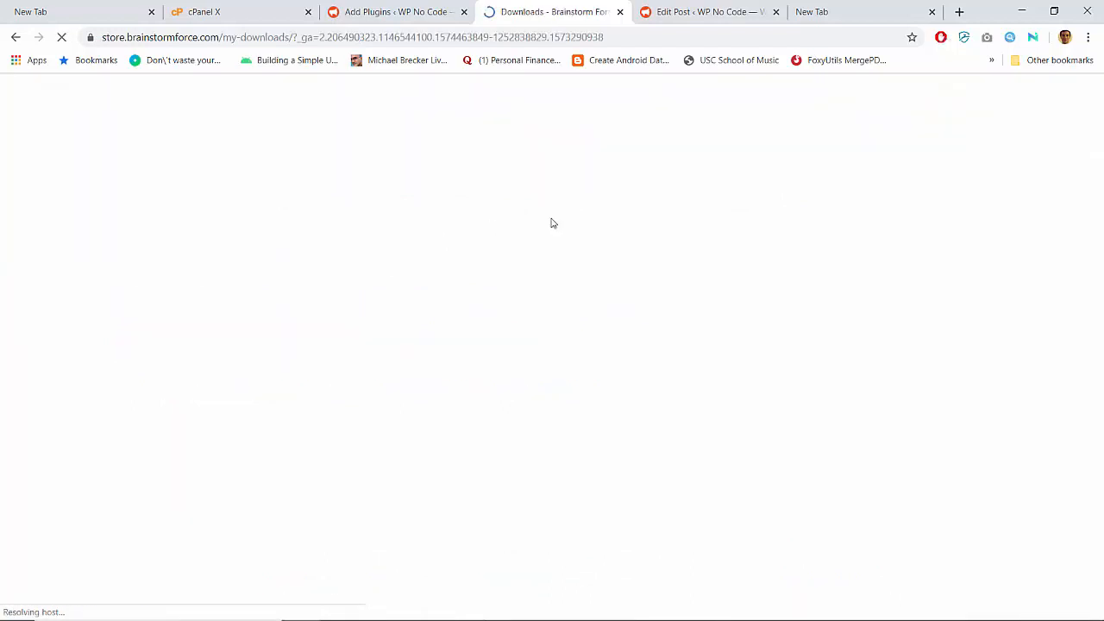
scroll(349, 331, down, 2)
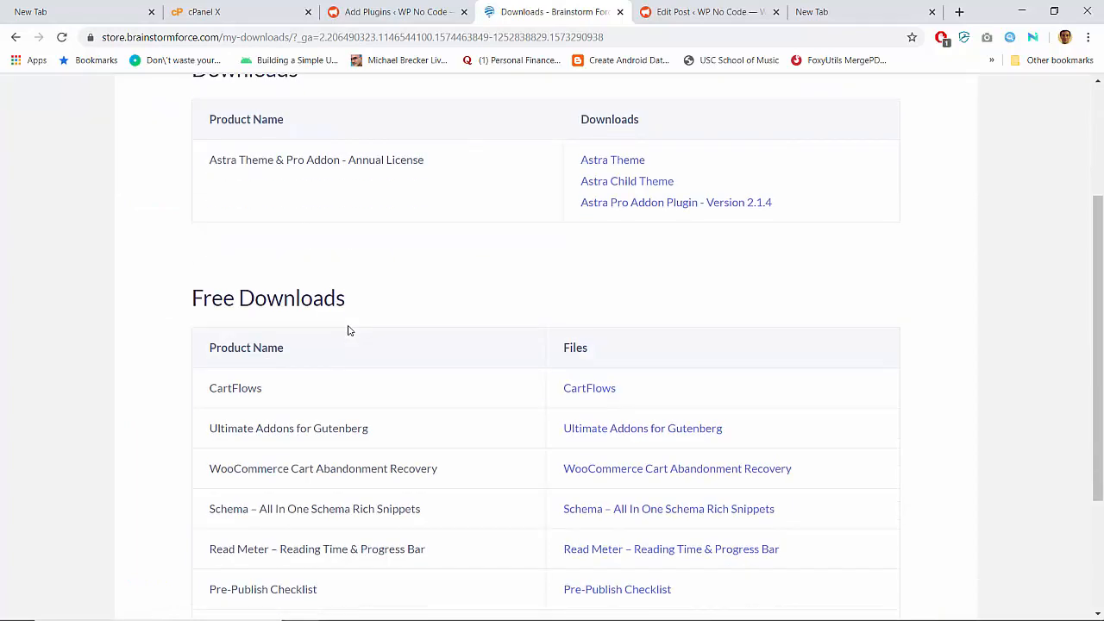
scroll(349, 331, down, 3)
scroll(349, 330, up, 4)
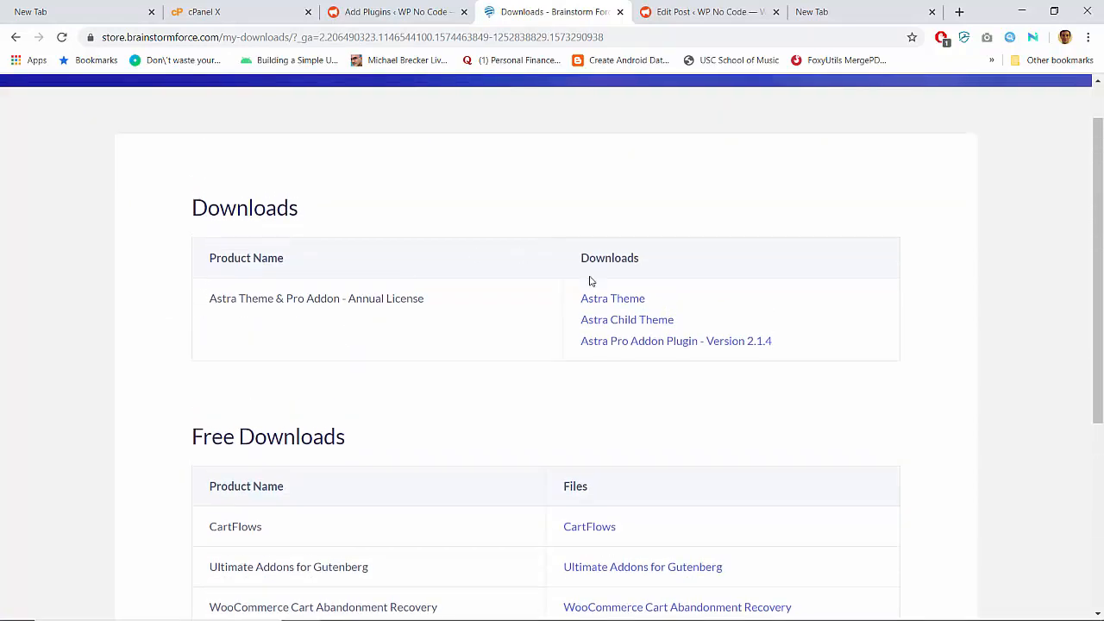
scroll(412, 326, down, 4)
scroll(406, 337, up, 5)
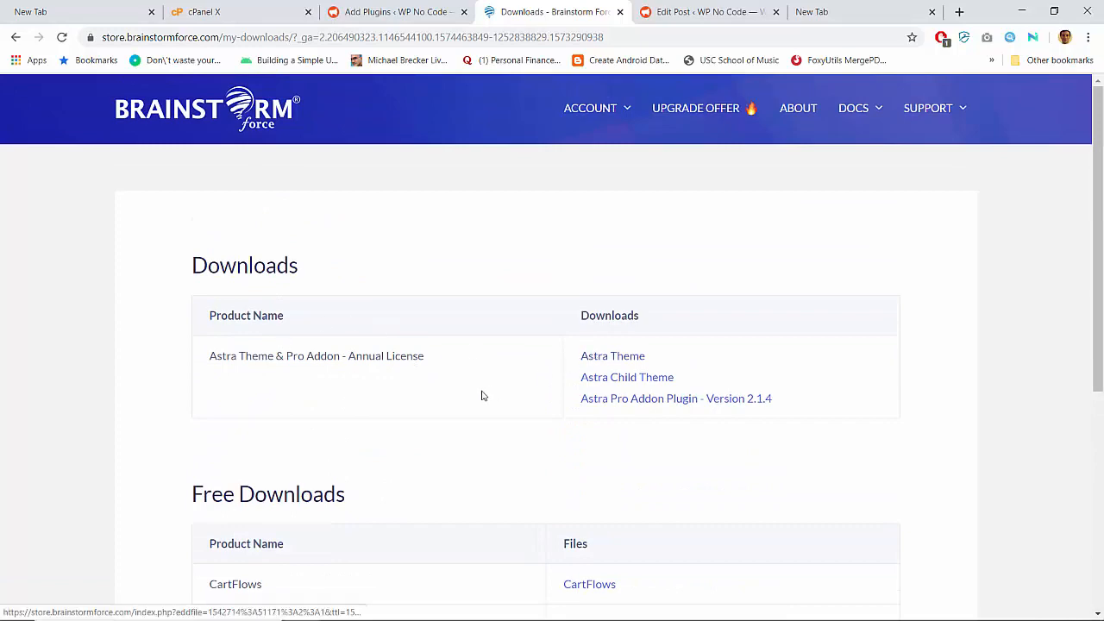
scroll(478, 395, down, 4)
scroll(478, 395, up, 4)
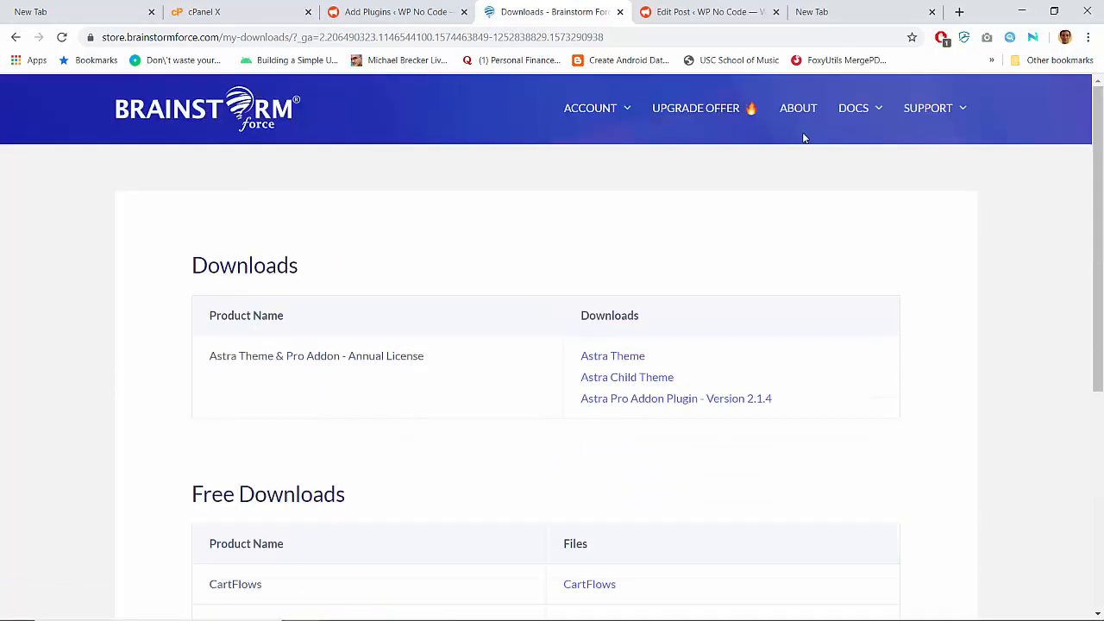
- Copy the Astra Theme & Pro Addon license key from the Licenses page, then return to WordPress
mouse_move(589, 107)
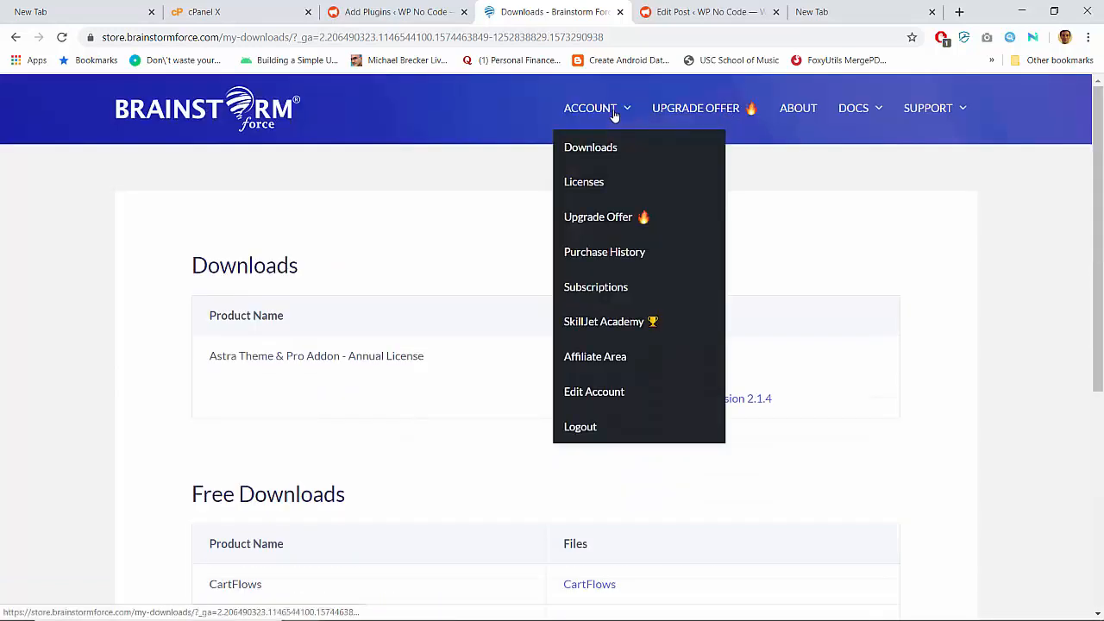
click(584, 182)
scroll(403, 287, down, 2)
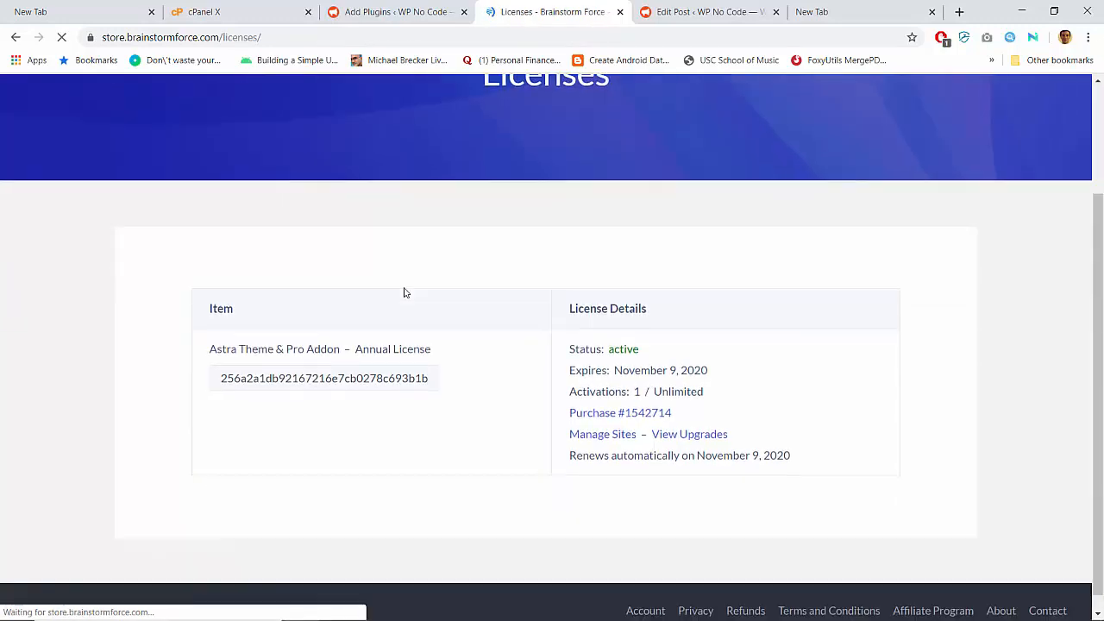
click(345, 380)
key(ctrl+c)
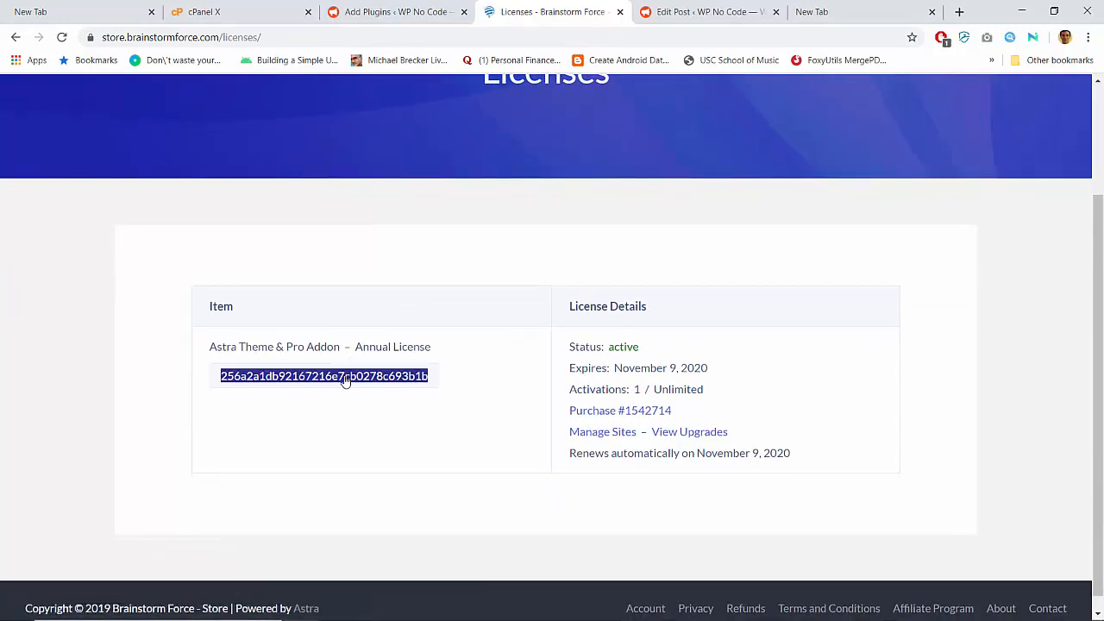
click(371, 11)
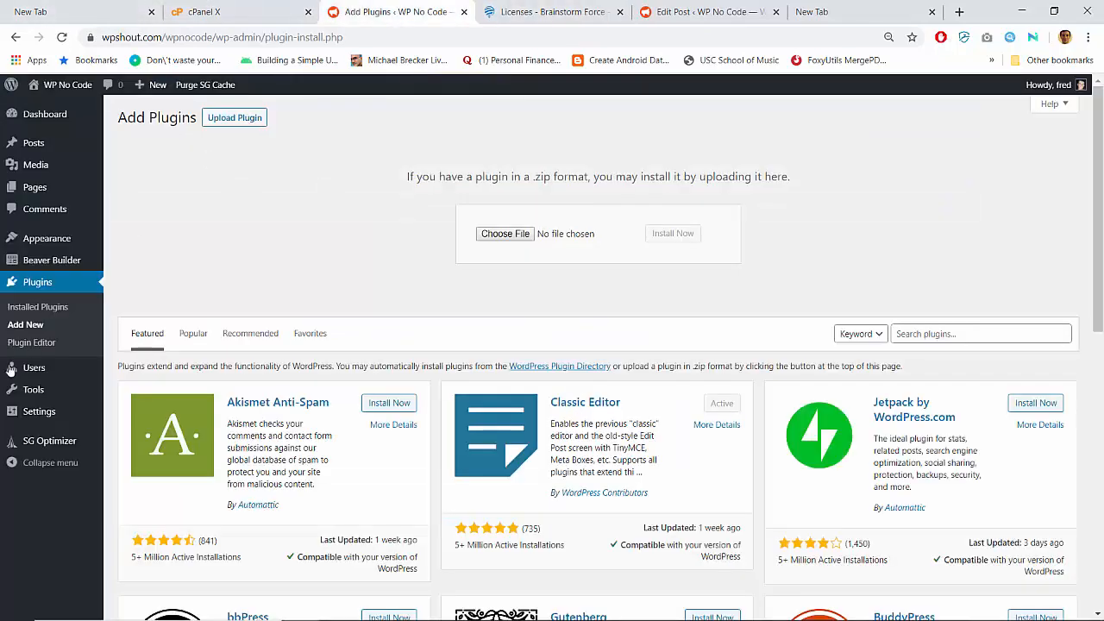
- Paste the copied key into Astra Options and activate the Astra Pro license
mouse_move(66, 237)
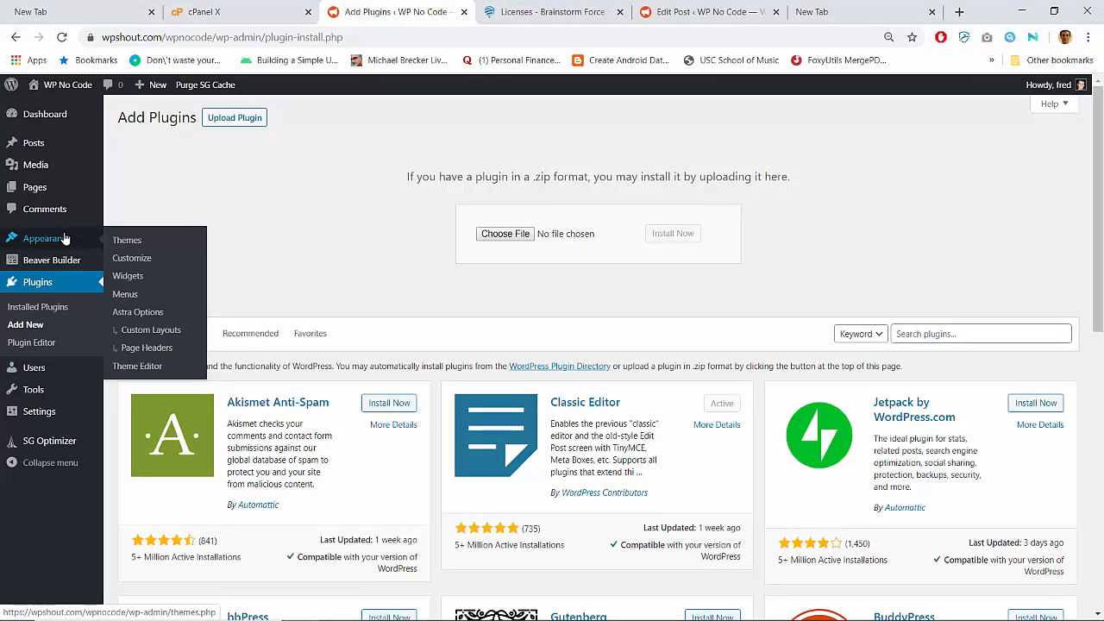
click(139, 313)
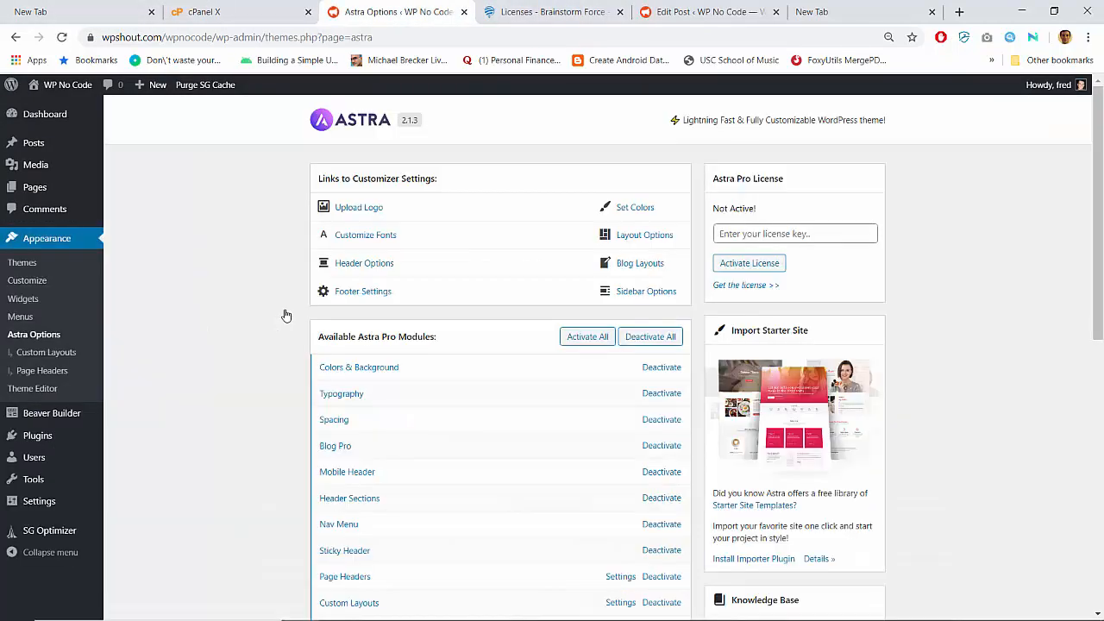
scroll(263, 330, down, 2)
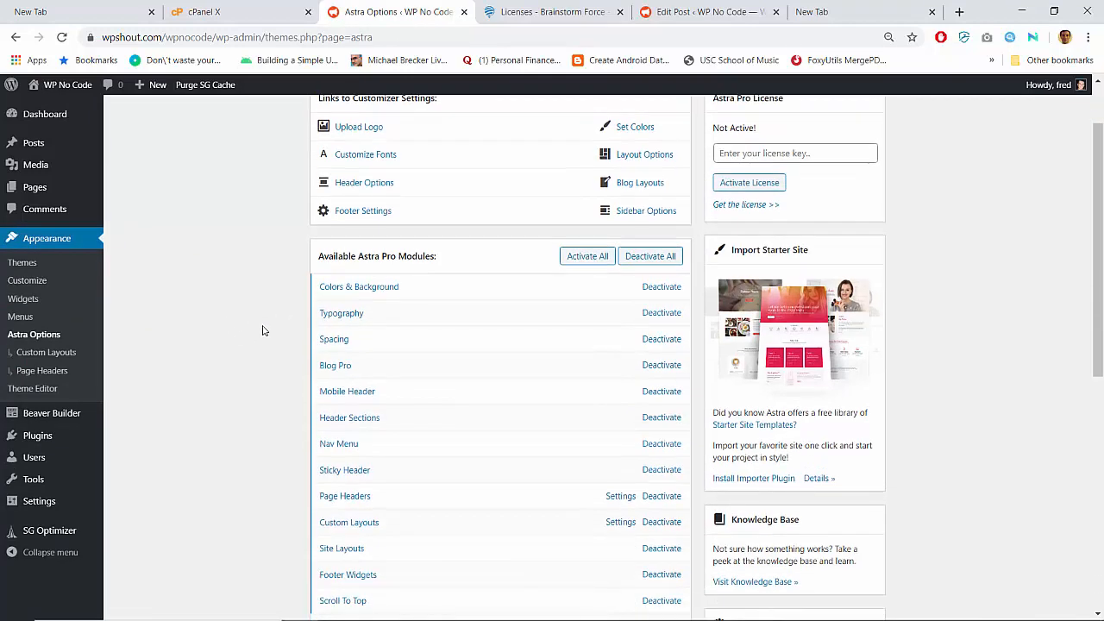
scroll(263, 330, up, 2)
click(751, 234)
key(ctrl+v)
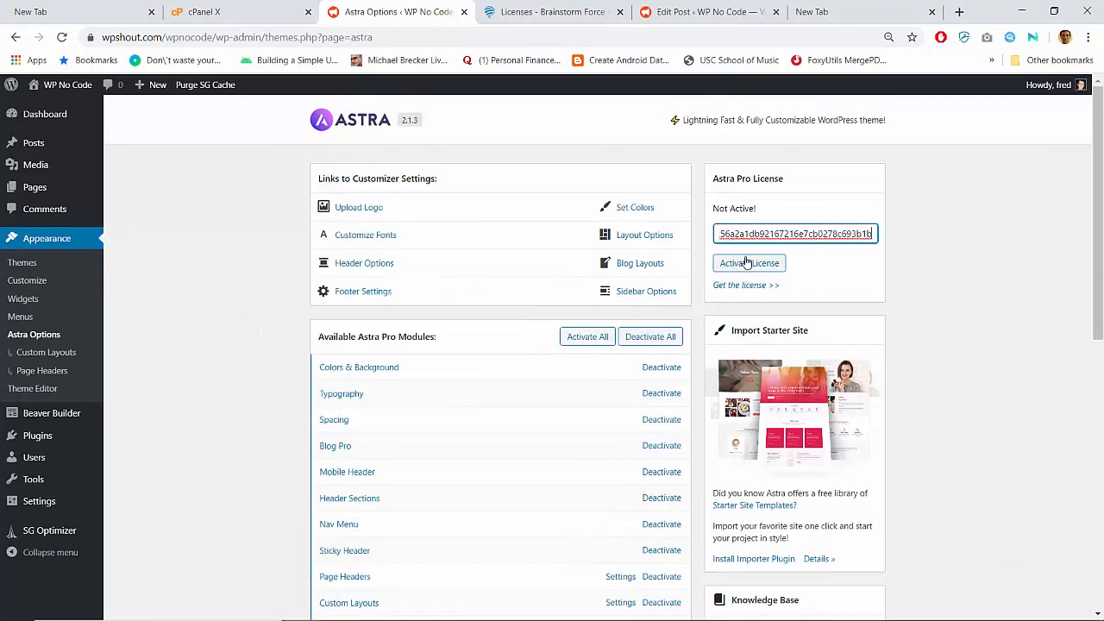
click(747, 263)
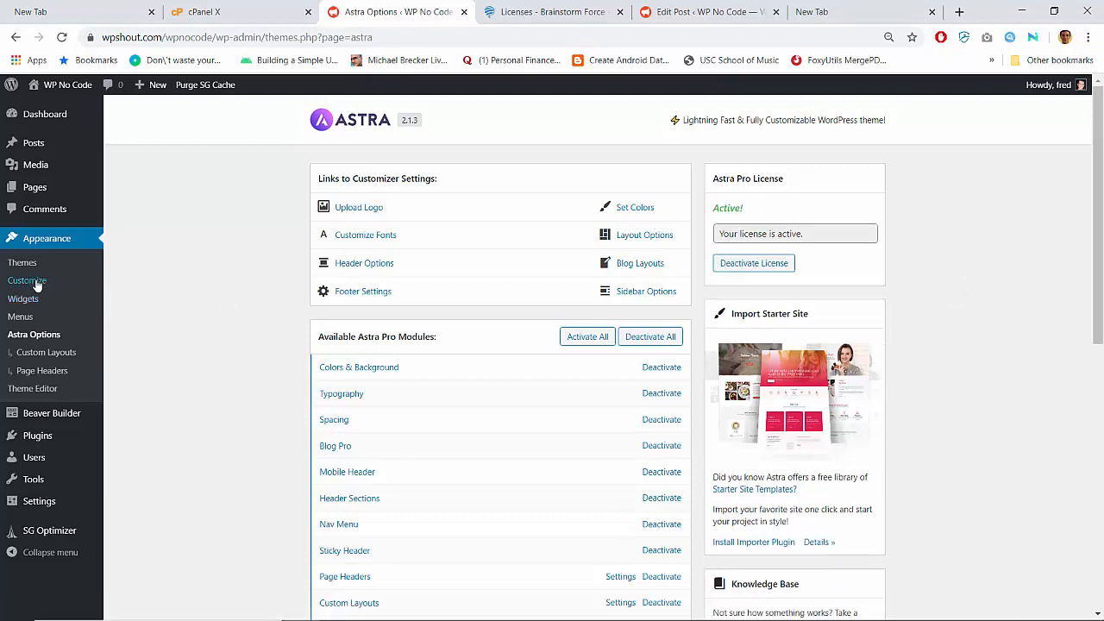
- Visit the Themes page, then go back to the store tab's import article
click(74, 246)
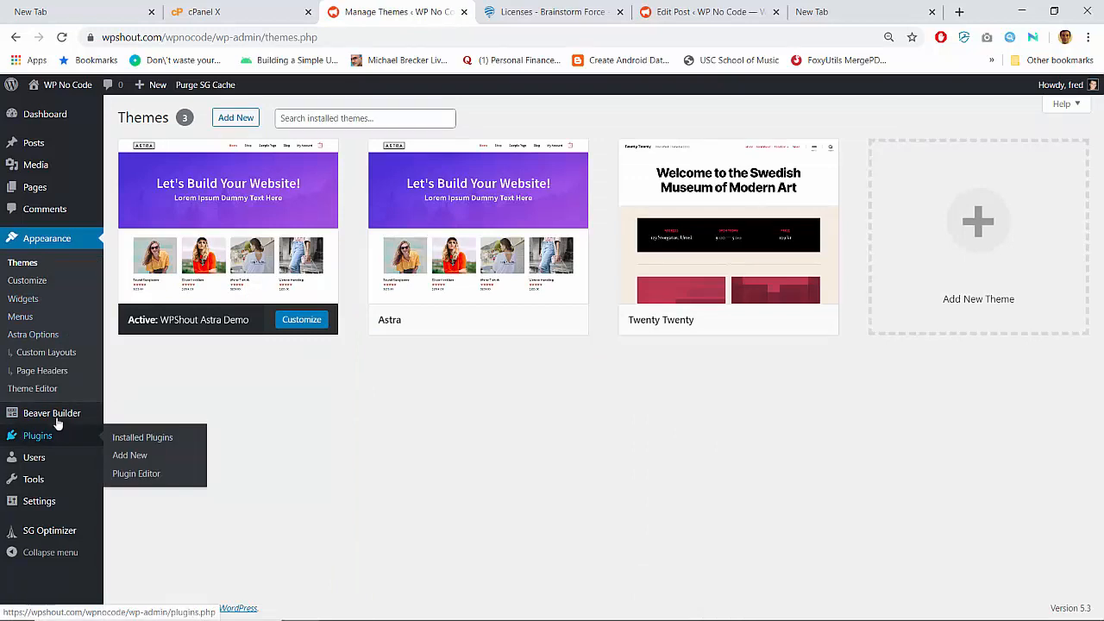
click(575, 7)
key(alt+Left)
key(alt+Left)
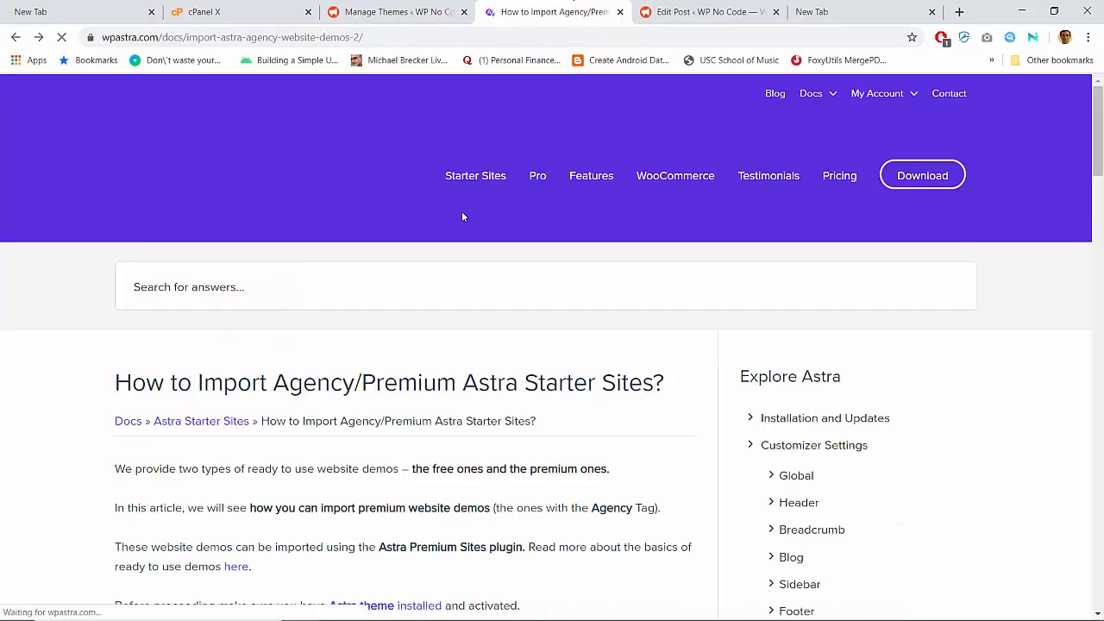
- Read Steps 1–2 of the Agency/Premium import guide: download, install, and license the Premium Sites plugin
scroll(463, 212, down, 1)
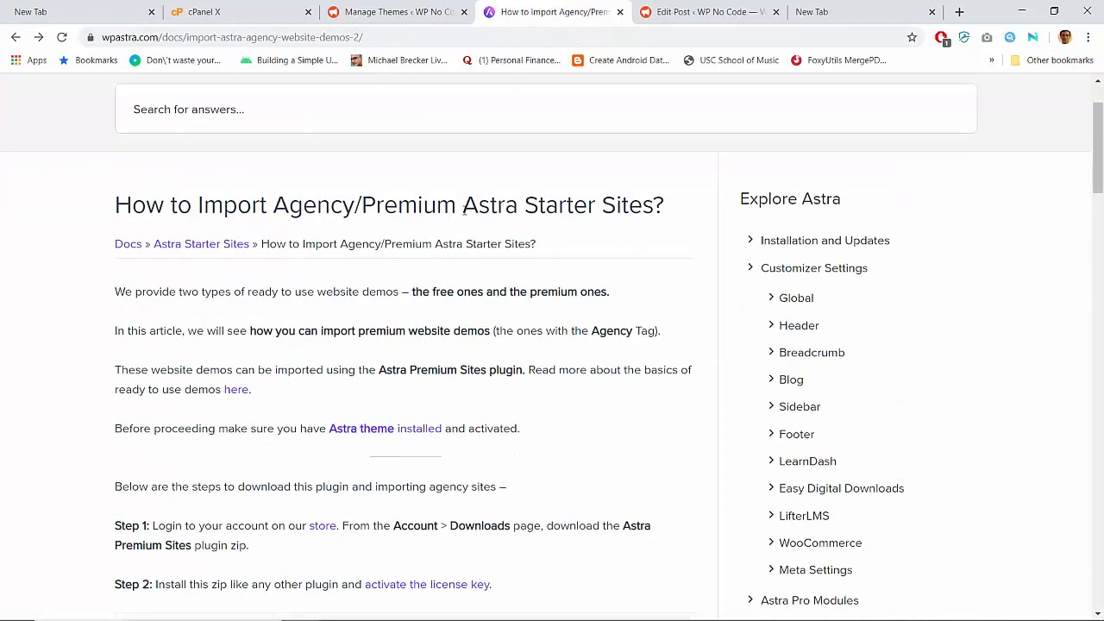
scroll(464, 210, down, 1)
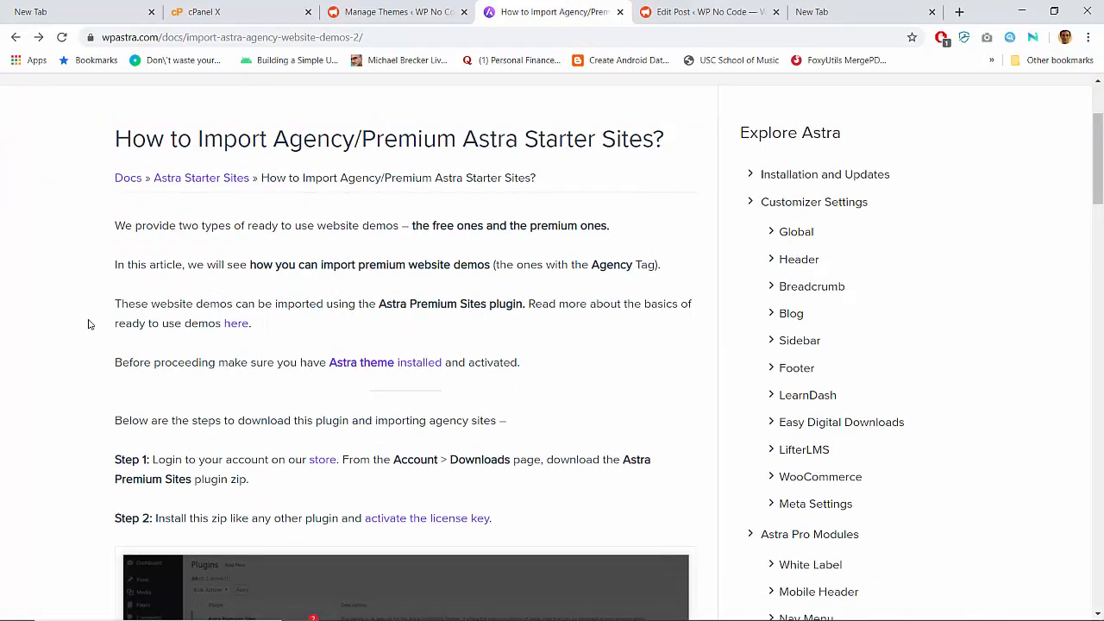
scroll(88, 324, down, 1)
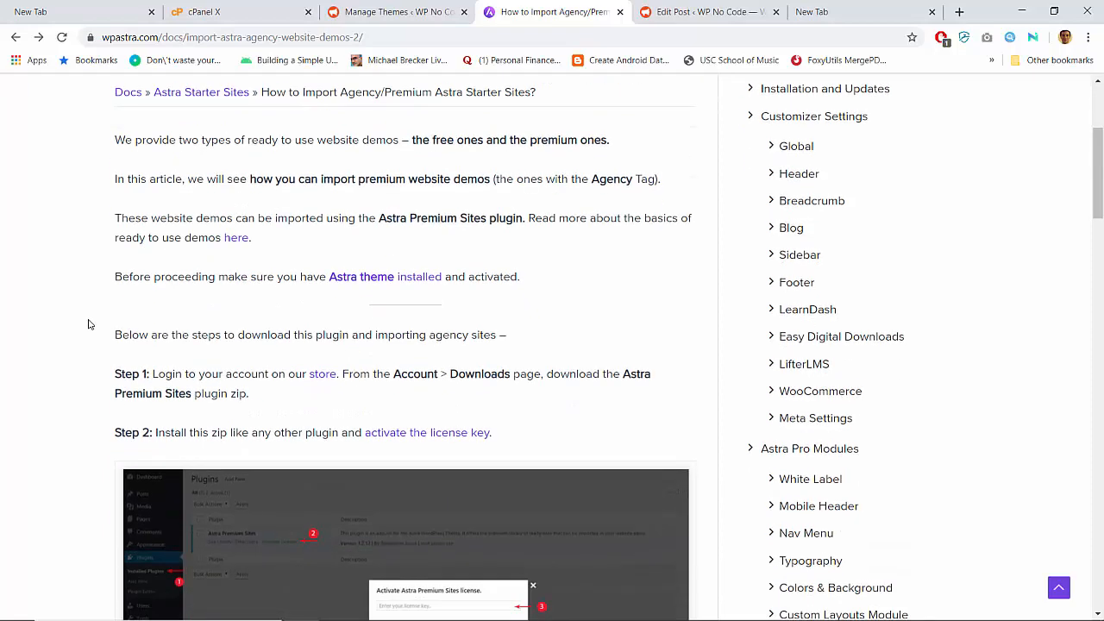
scroll(88, 323, down, 1)
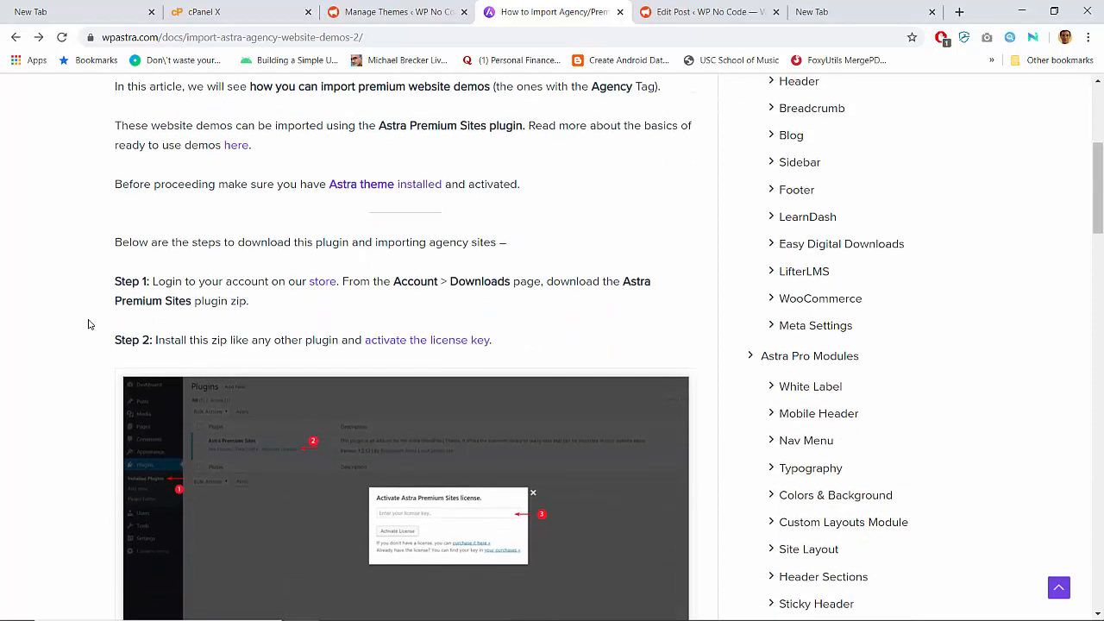
scroll(88, 323, up, 2)
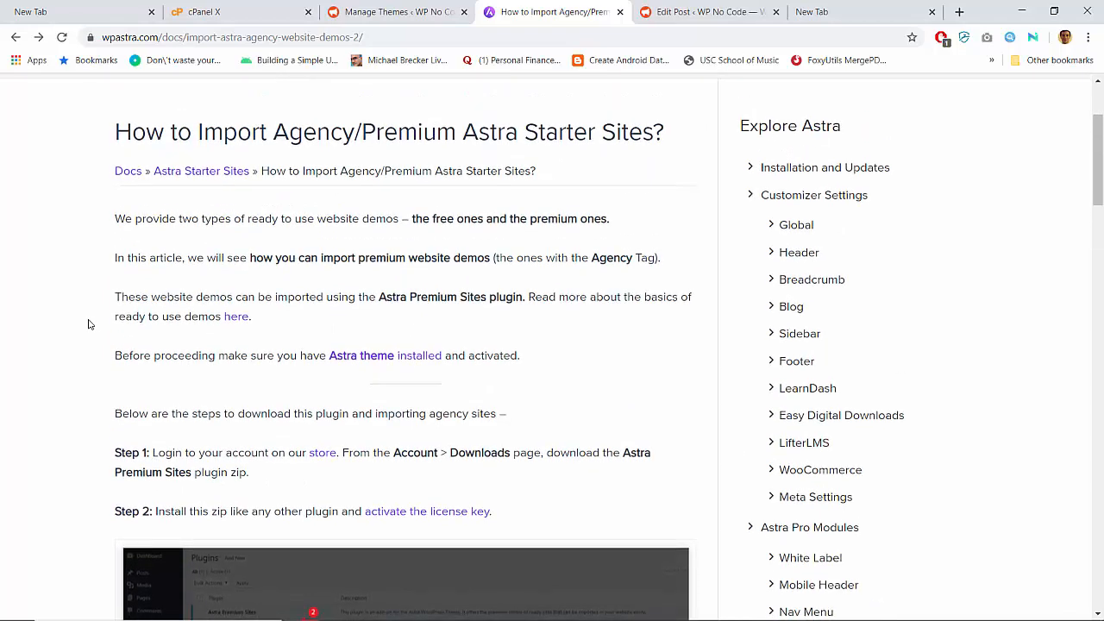
- Open and scroll through the Astra Starter Sites basics article
click(237, 317)
scroll(242, 324, down, 6)
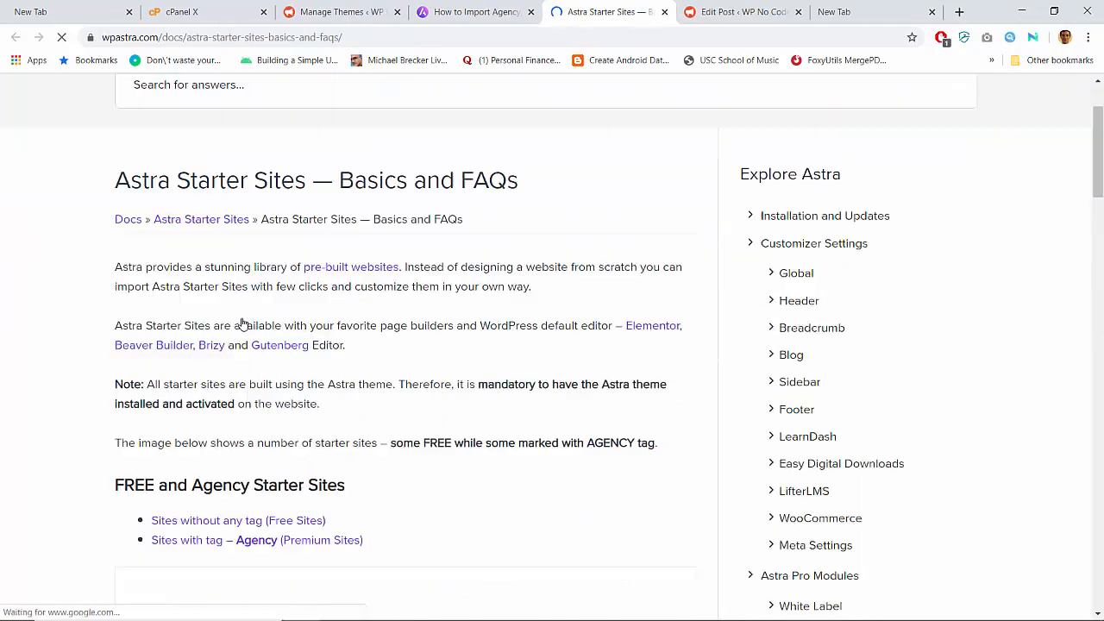
scroll(242, 323, down, 9)
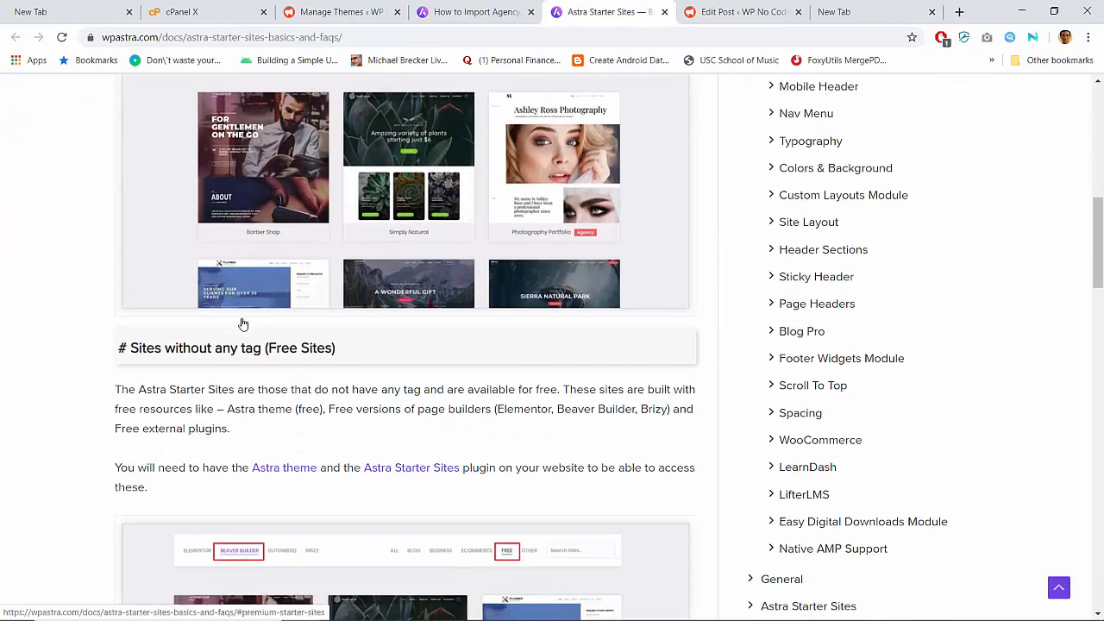
scroll(243, 323, down, 3)
scroll(242, 323, up, 6)
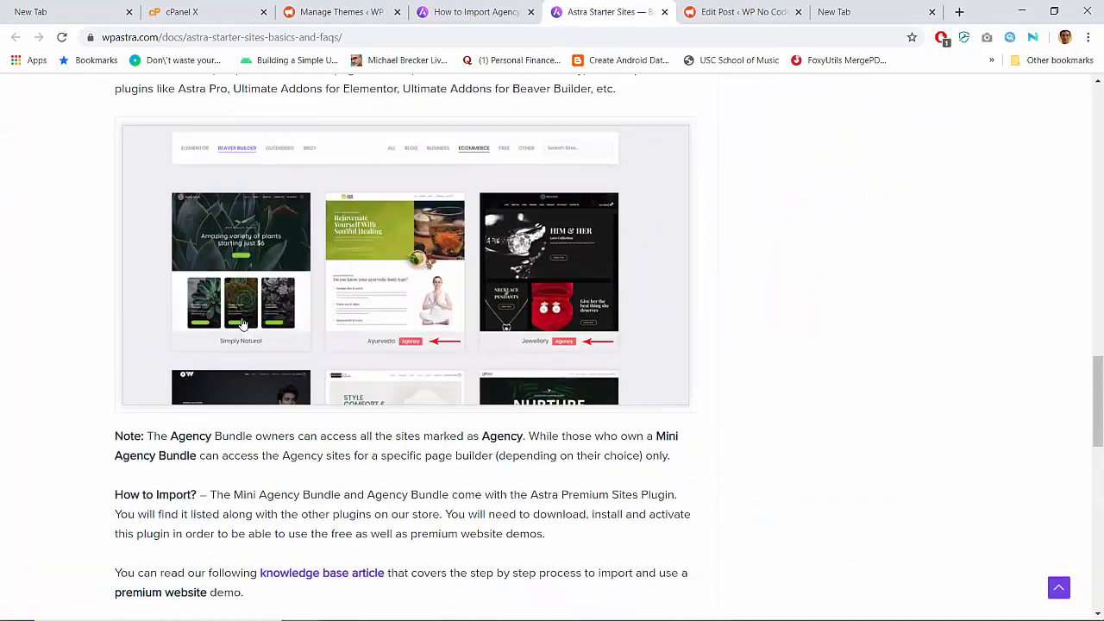
scroll(242, 323, up, 12)
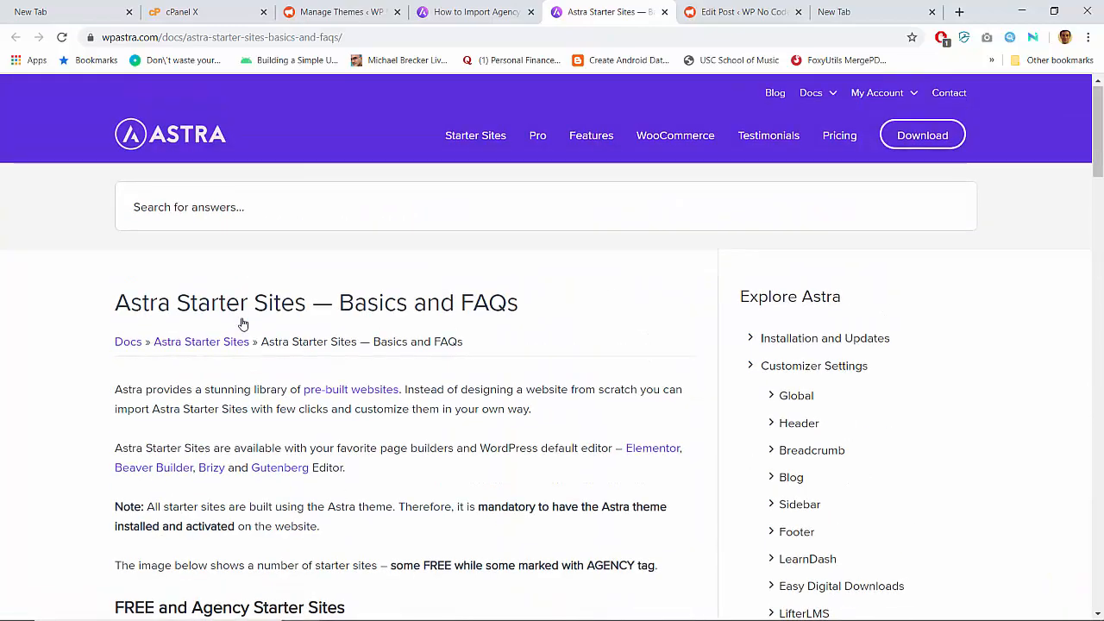
scroll(242, 323, down, 1)
scroll(405, 390, down, 1)
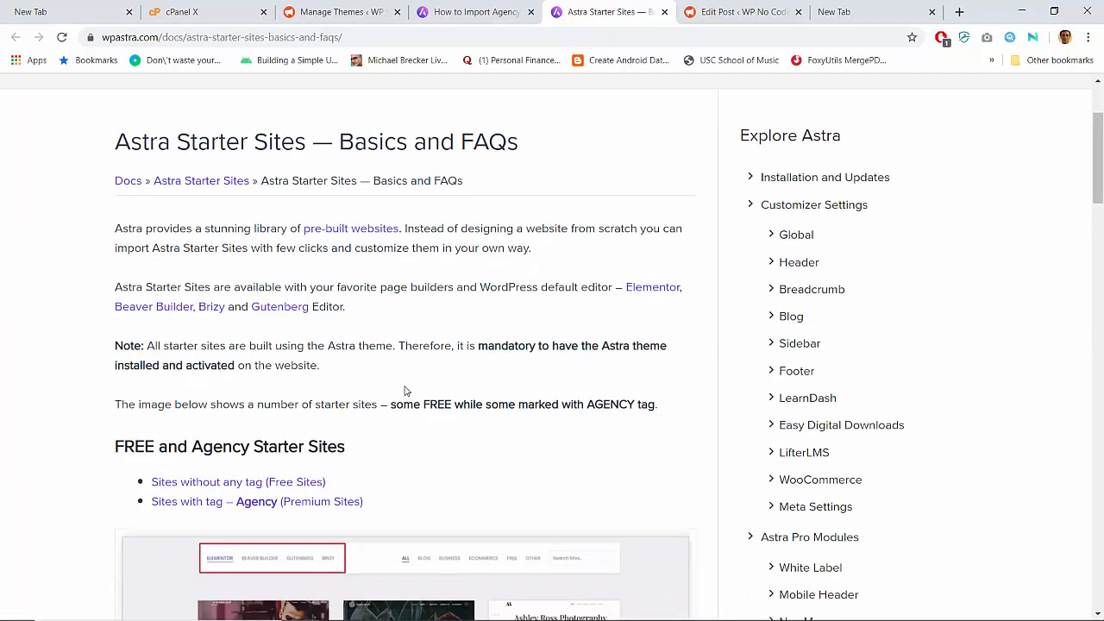
scroll(404, 391, down, 1)
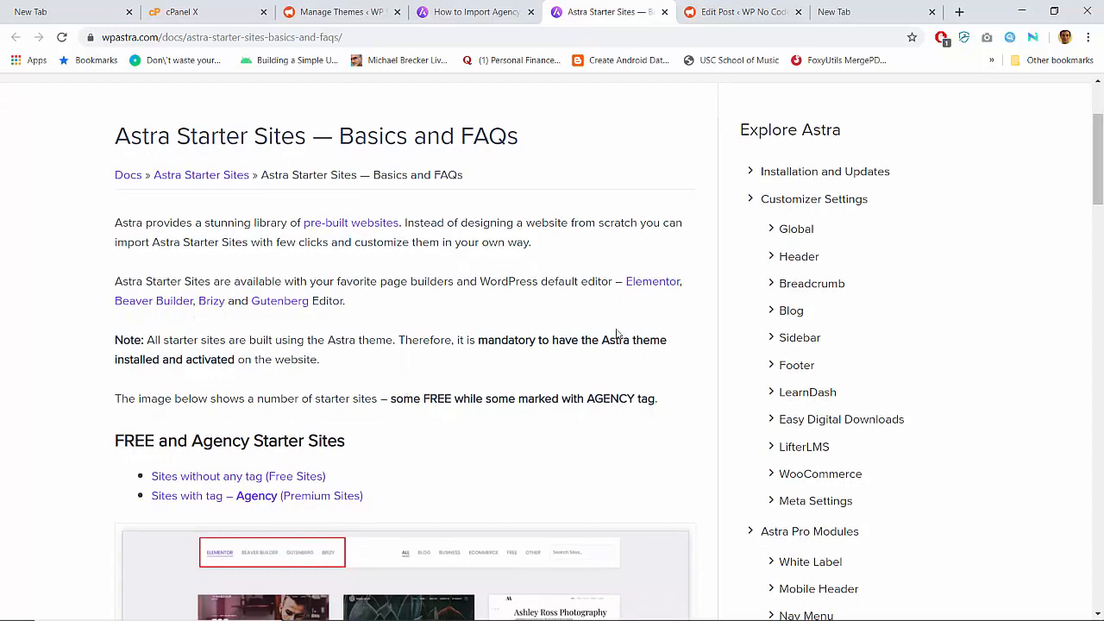
scroll(420, 388, down, 1)
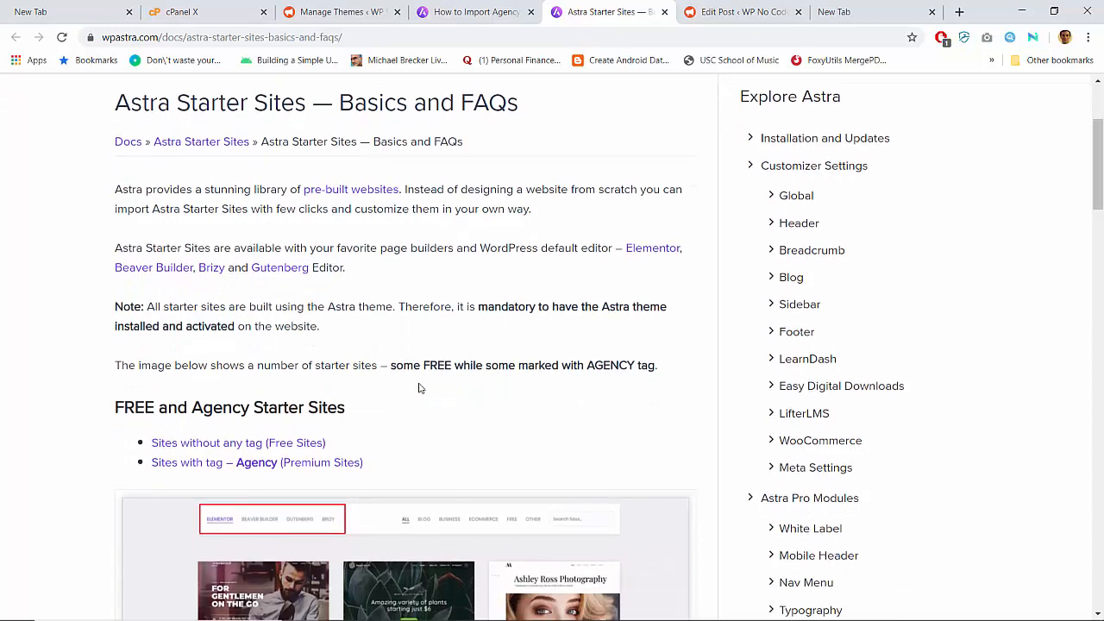
- Jump to the free starter sites section and read the FREE Starter Sites import guide's Steps 1–3
click(259, 421)
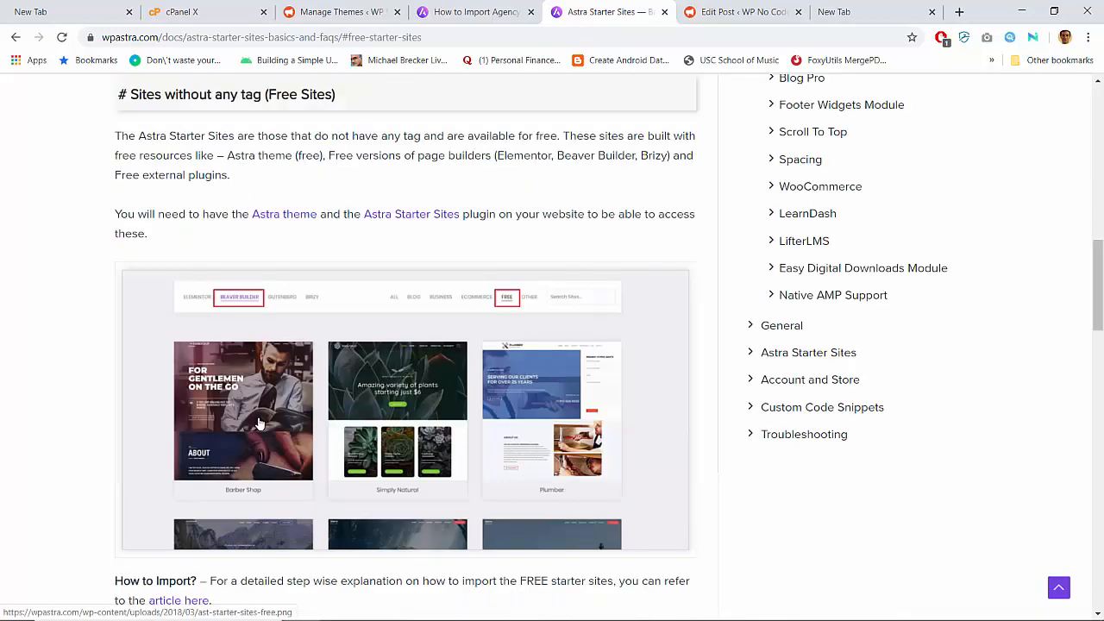
scroll(256, 419, down, 4)
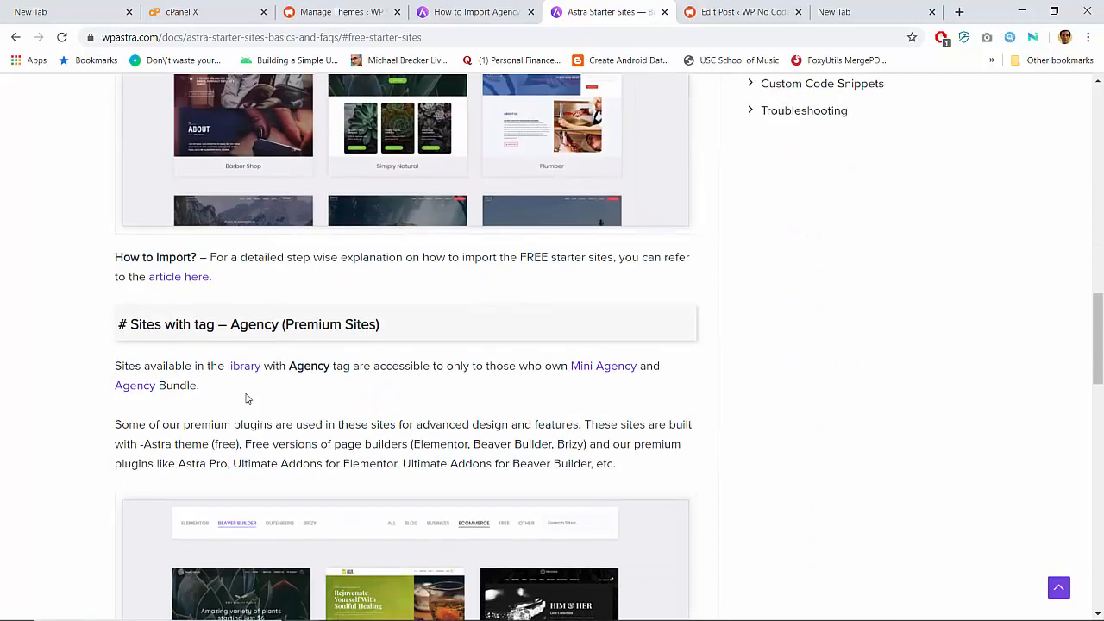
click(199, 277)
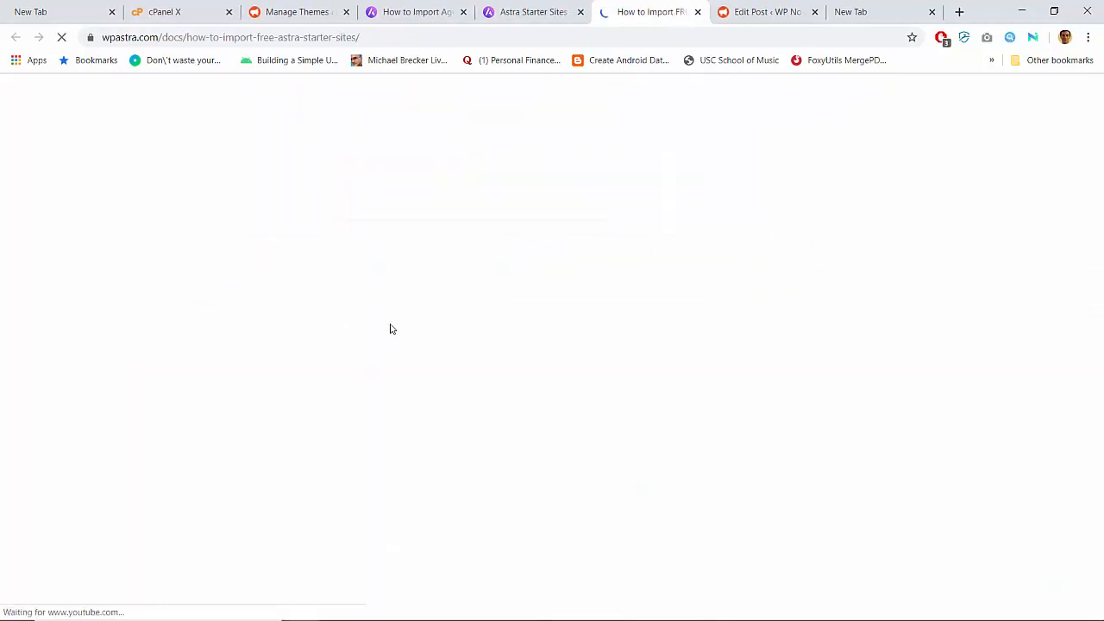
scroll(409, 323, down, 3)
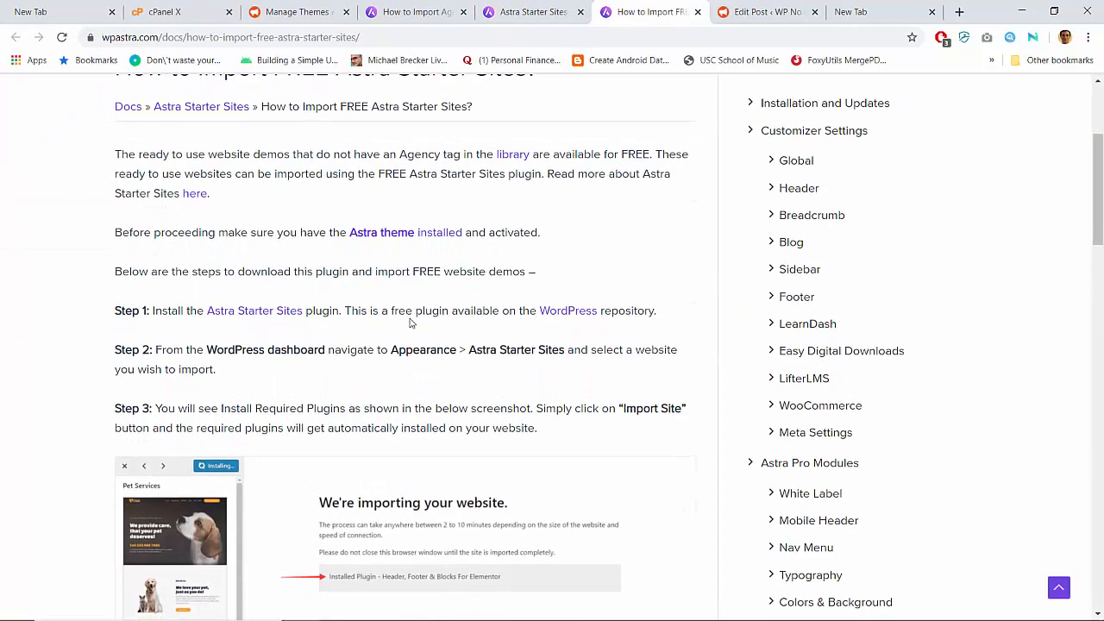
scroll(410, 322, down, 1)
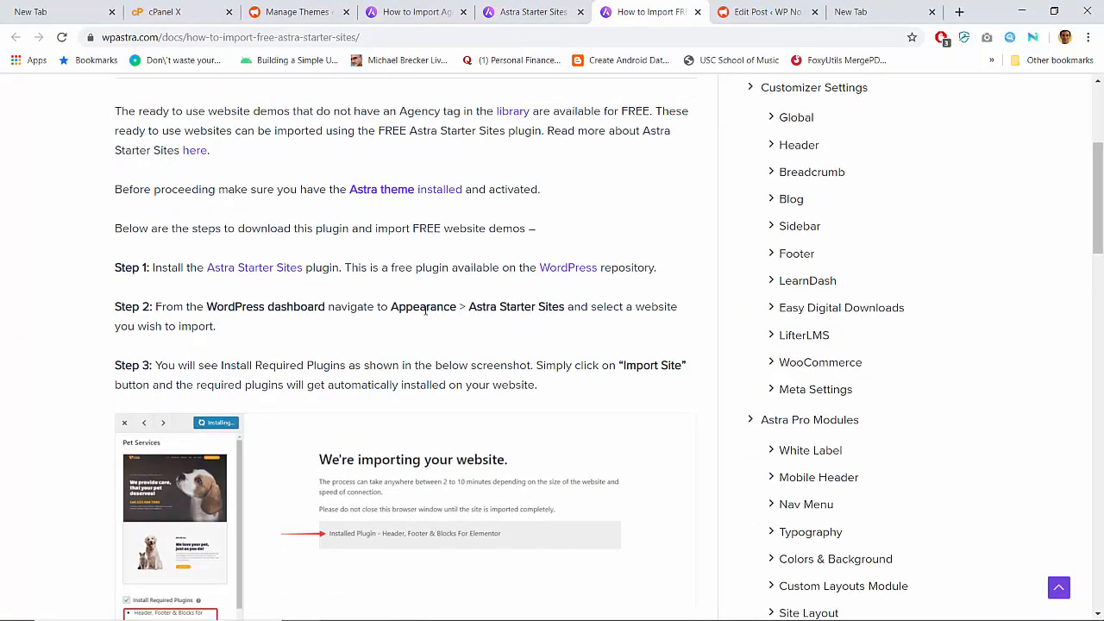
scroll(425, 310, down, 3)
scroll(425, 311, up, 3)
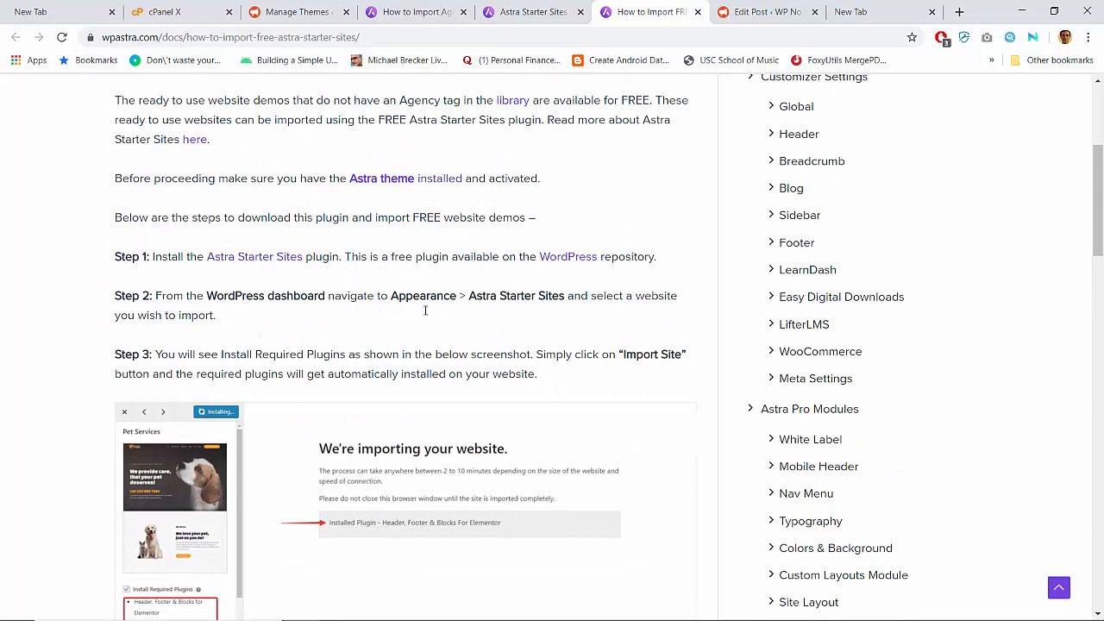
scroll(425, 310, up, 1)
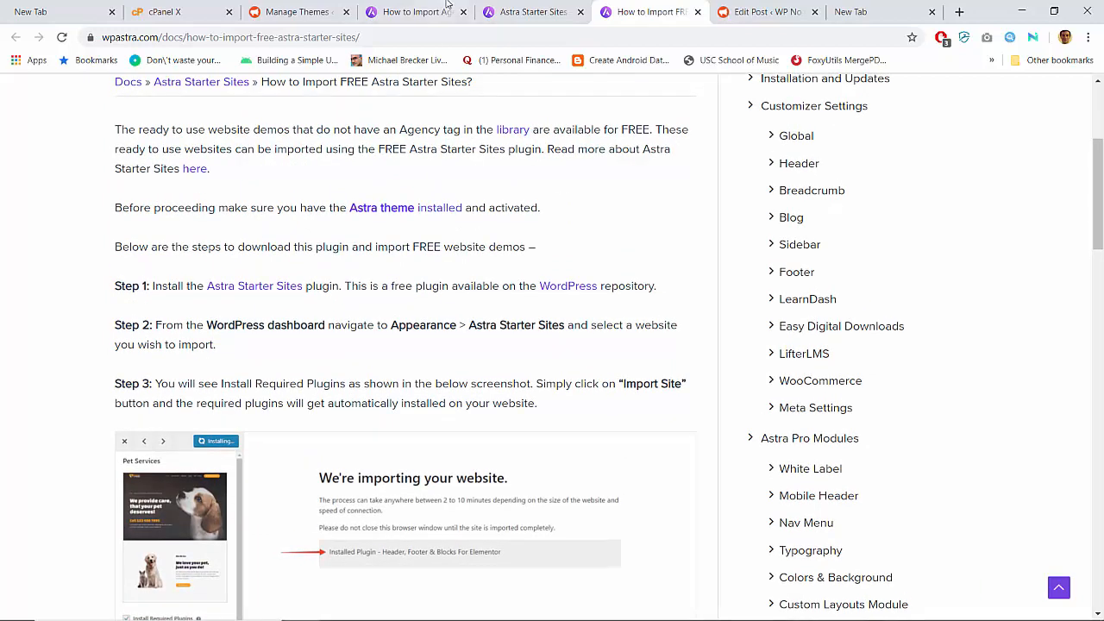
- Install and activate the Astra Starter Sites plugin (version 1.4.5) from the plugin directory
click(302, 11)
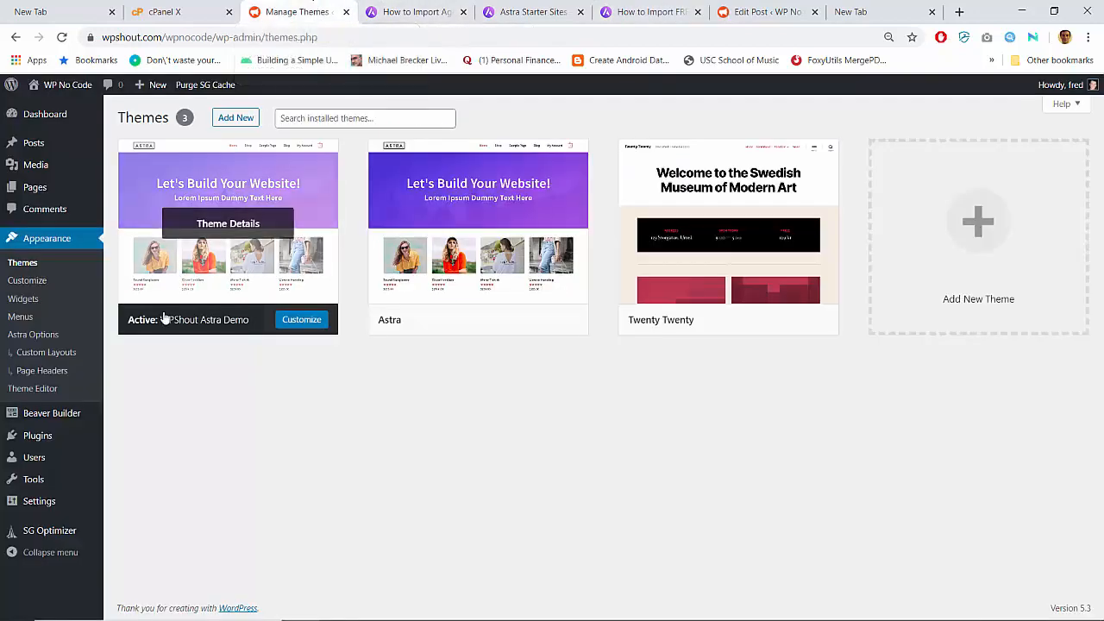
mouse_move(37, 440)
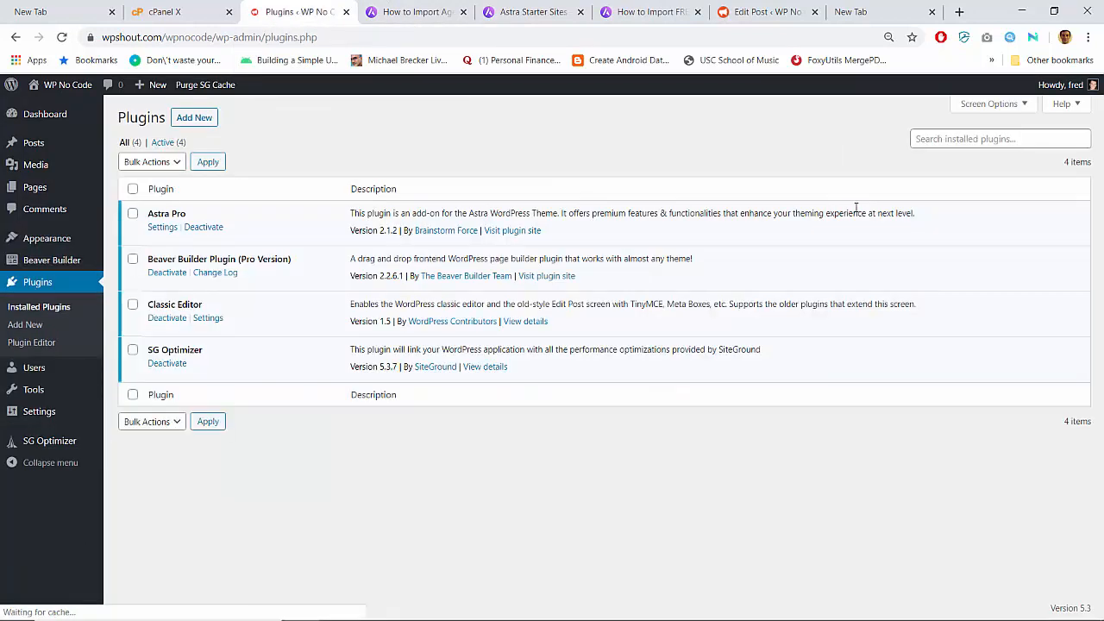
click(976, 139)
text(astra starter sites)
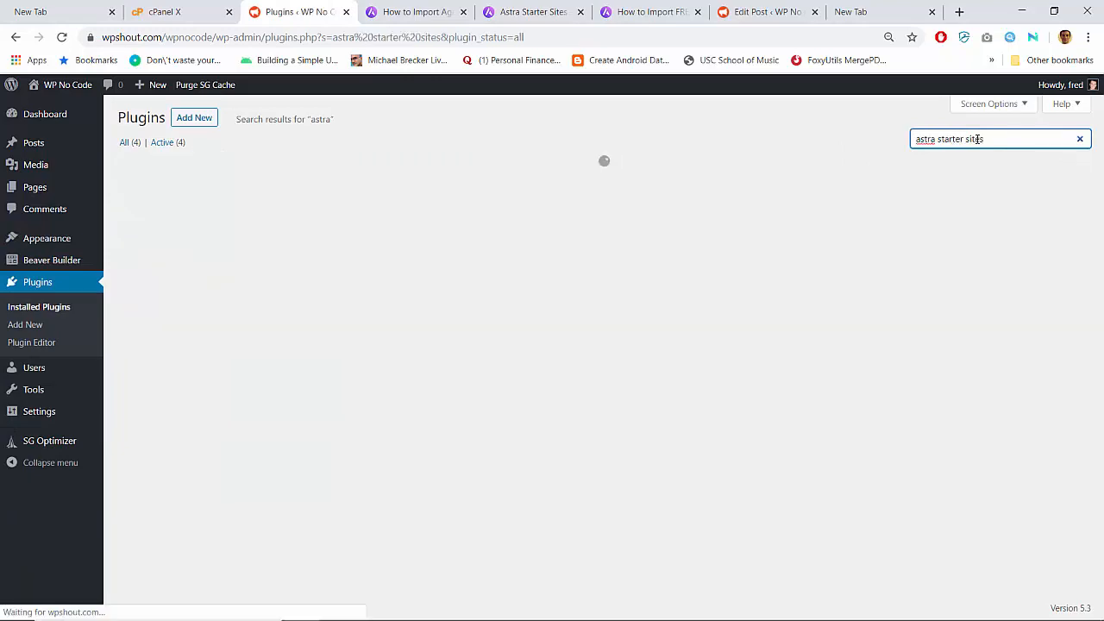
click(381, 209)
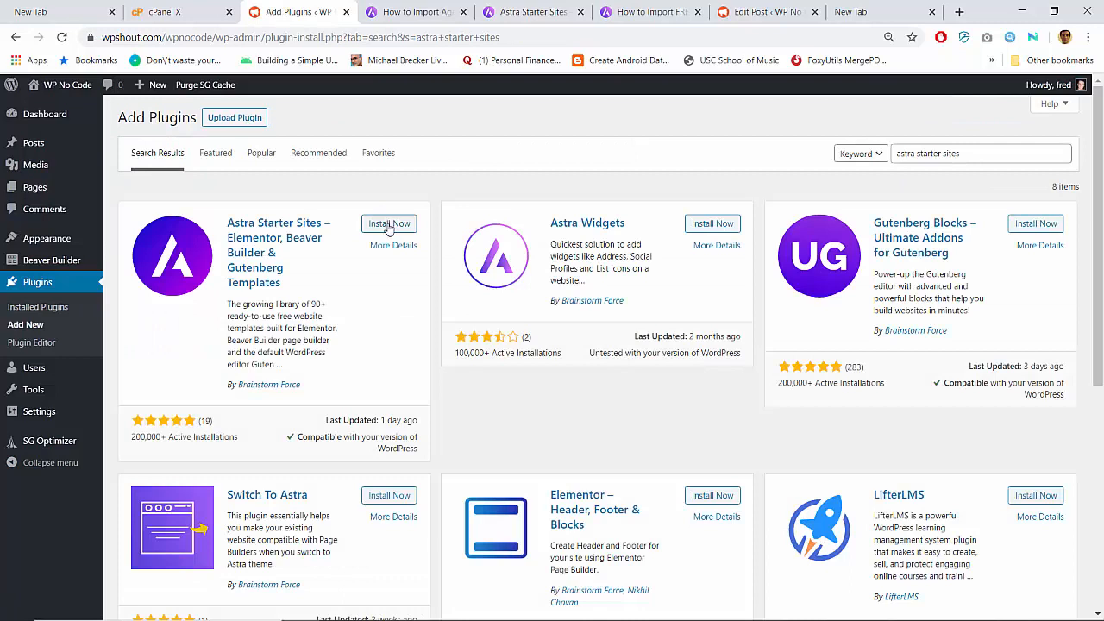
click(389, 224)
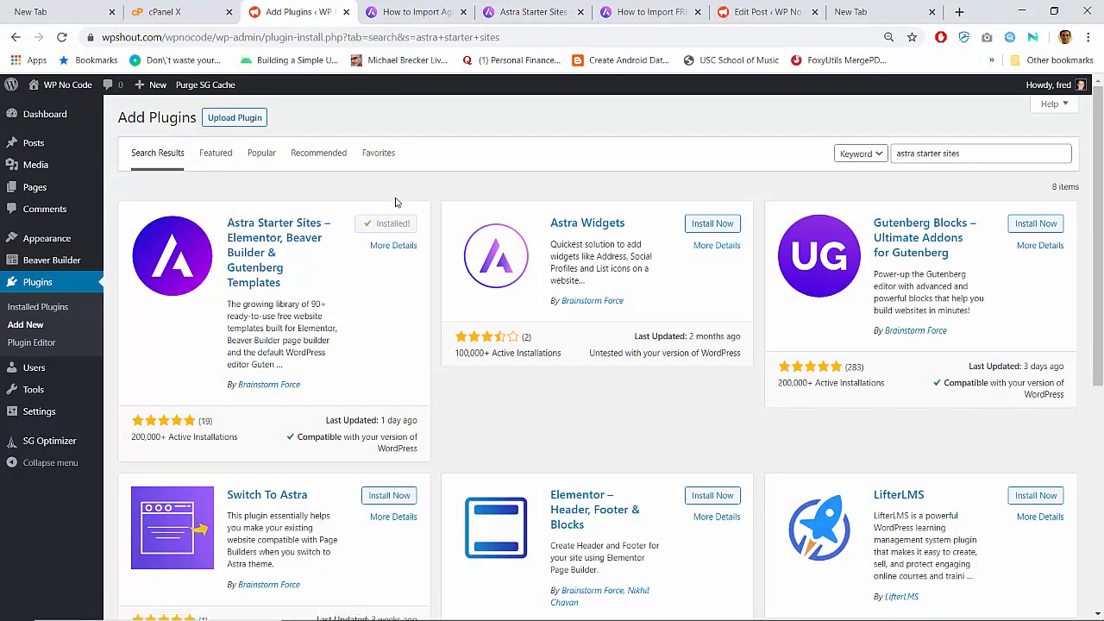
click(394, 225)
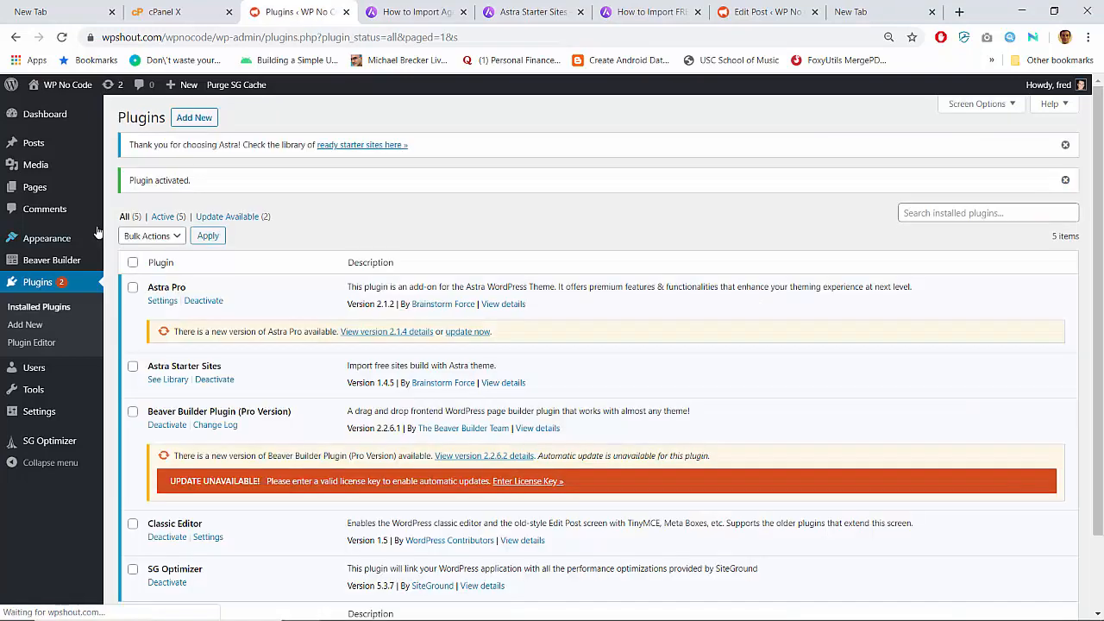
mouse_move(62, 244)
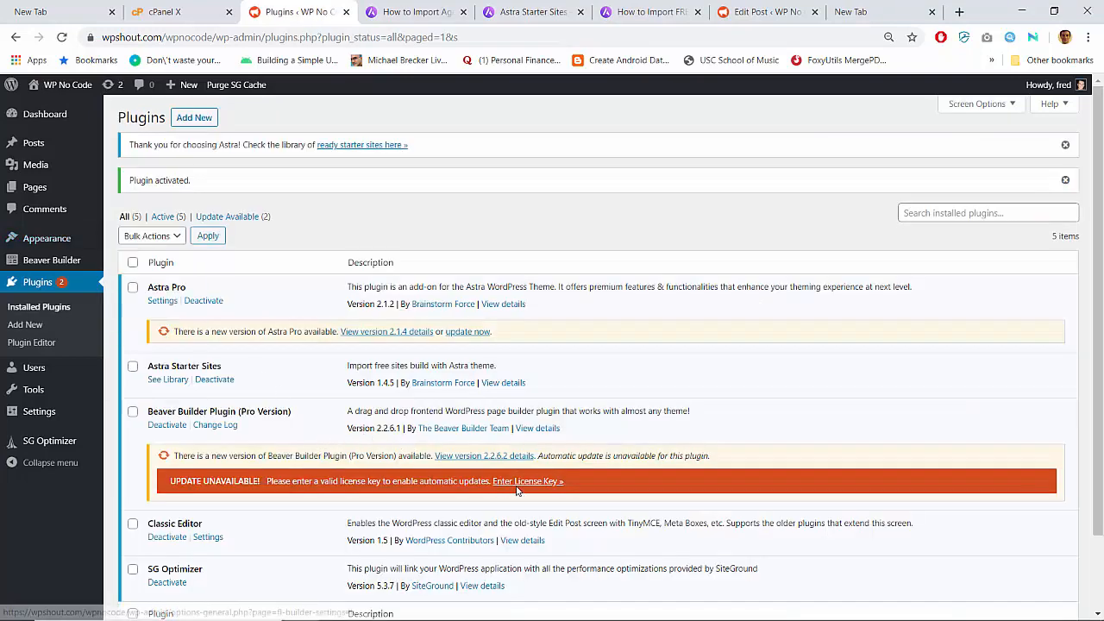
- Open beaverbuilder.com in a new browser tab
key(ctrl+t)
text(beaverbuilder.com)
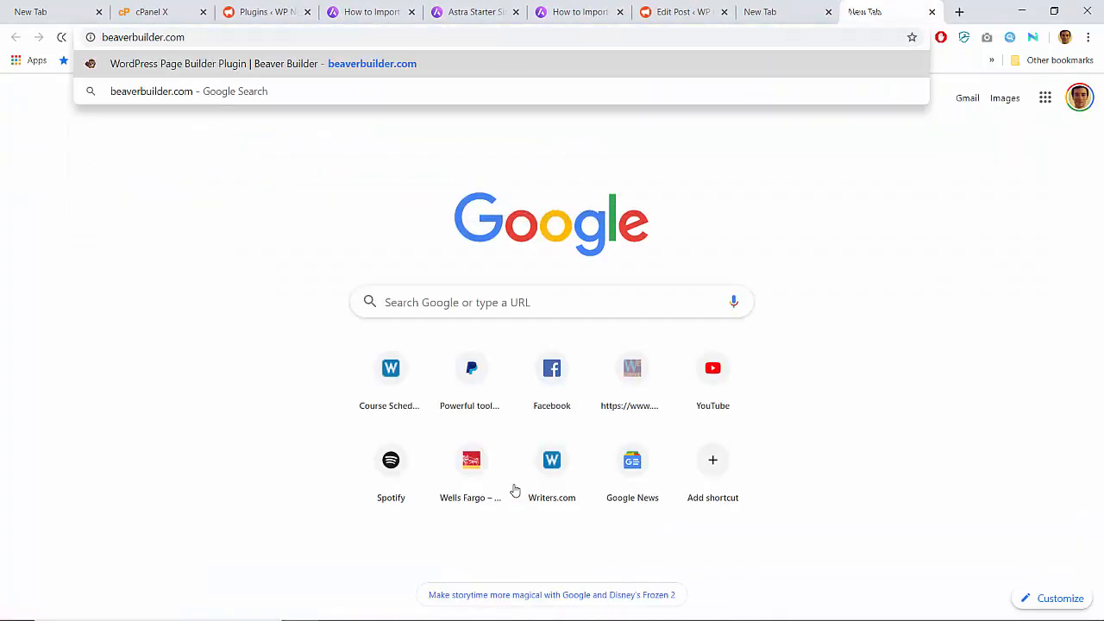
key(Return)
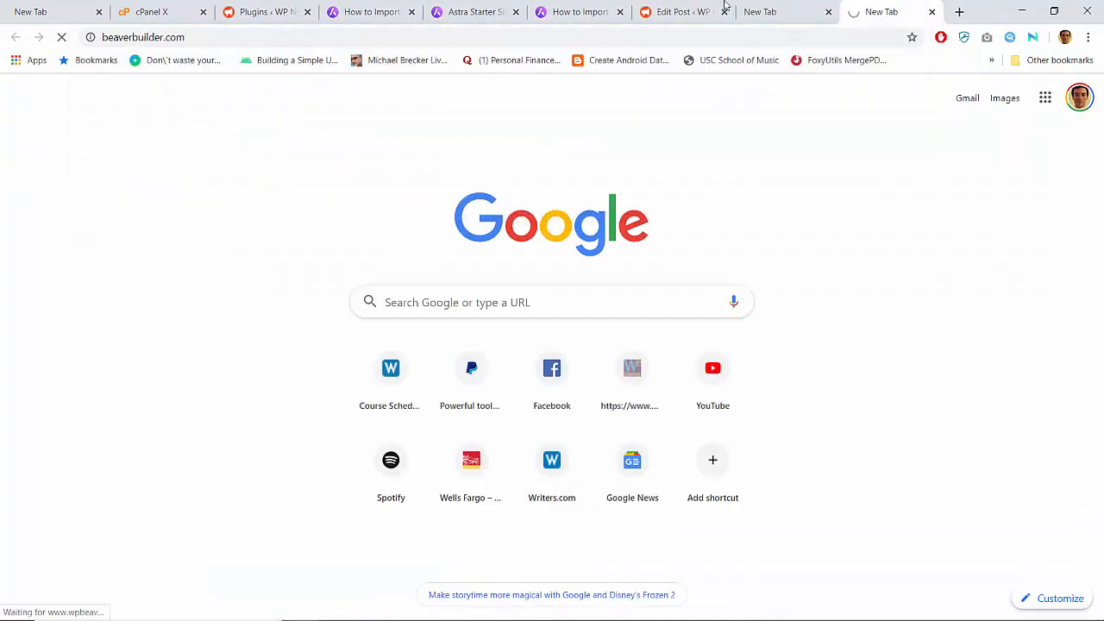
click(827, 12)
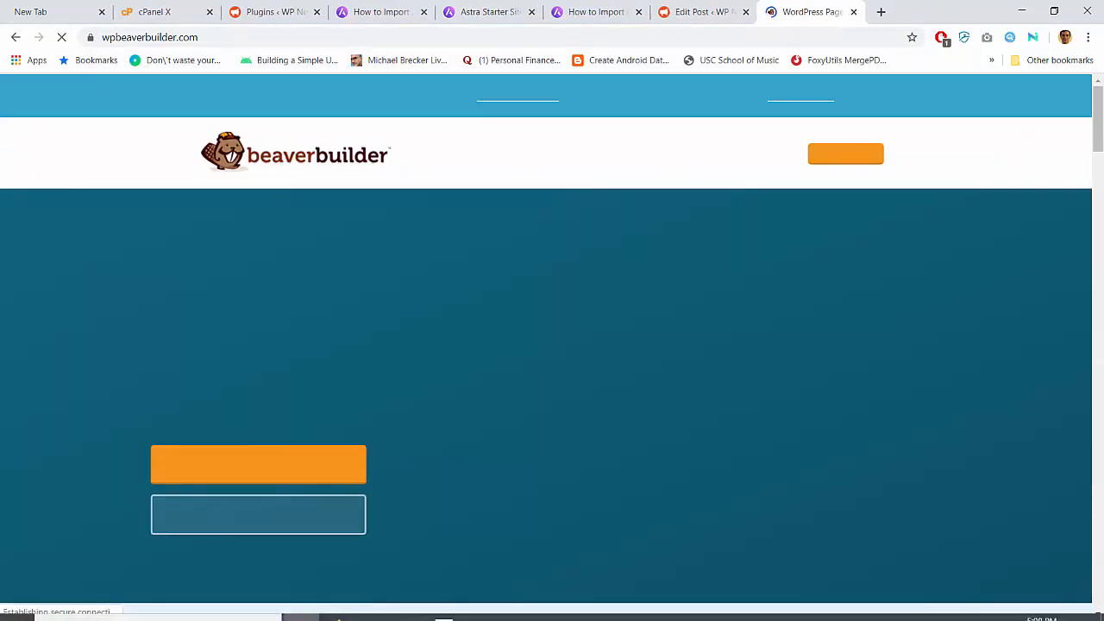
- Select the license key on the account's Downloads & Orders page for copying
mouse_move(774, 154)
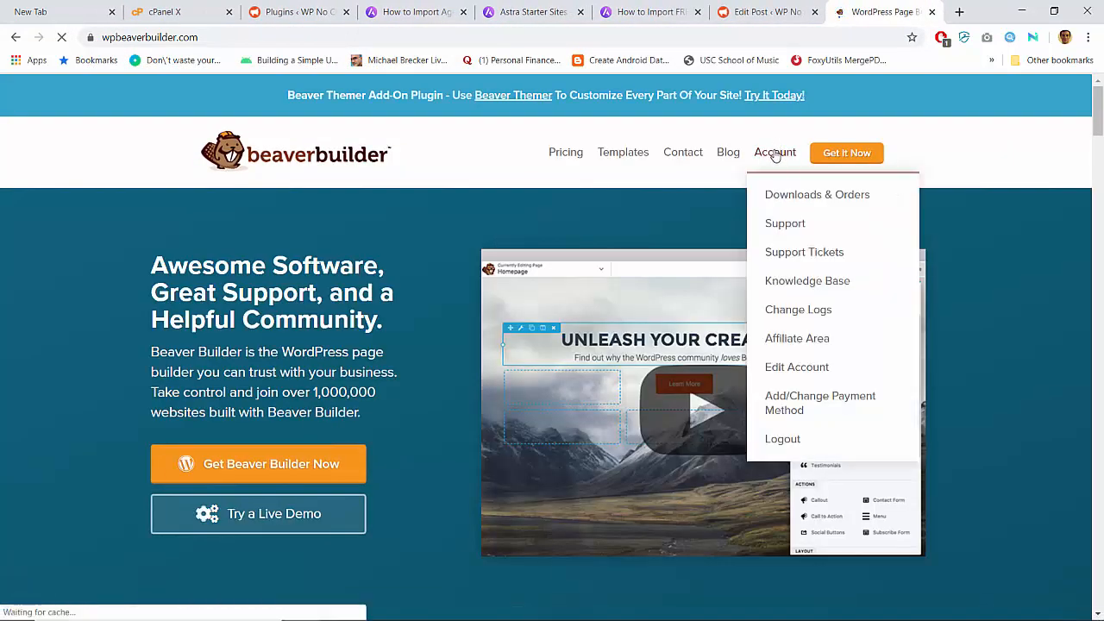
click(782, 201)
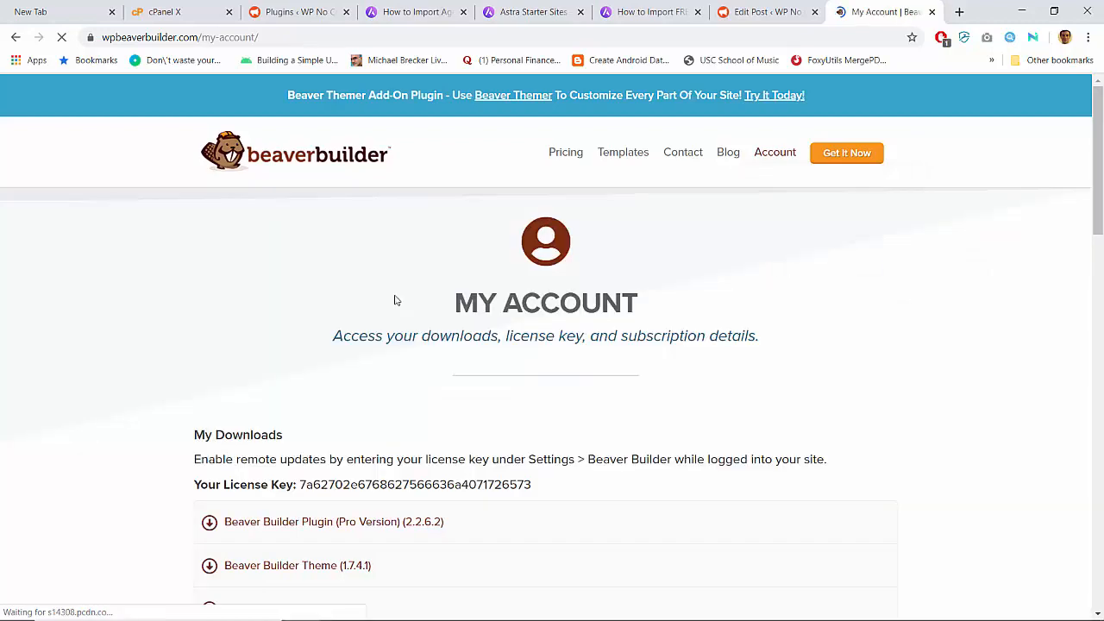
scroll(395, 300, down, 2)
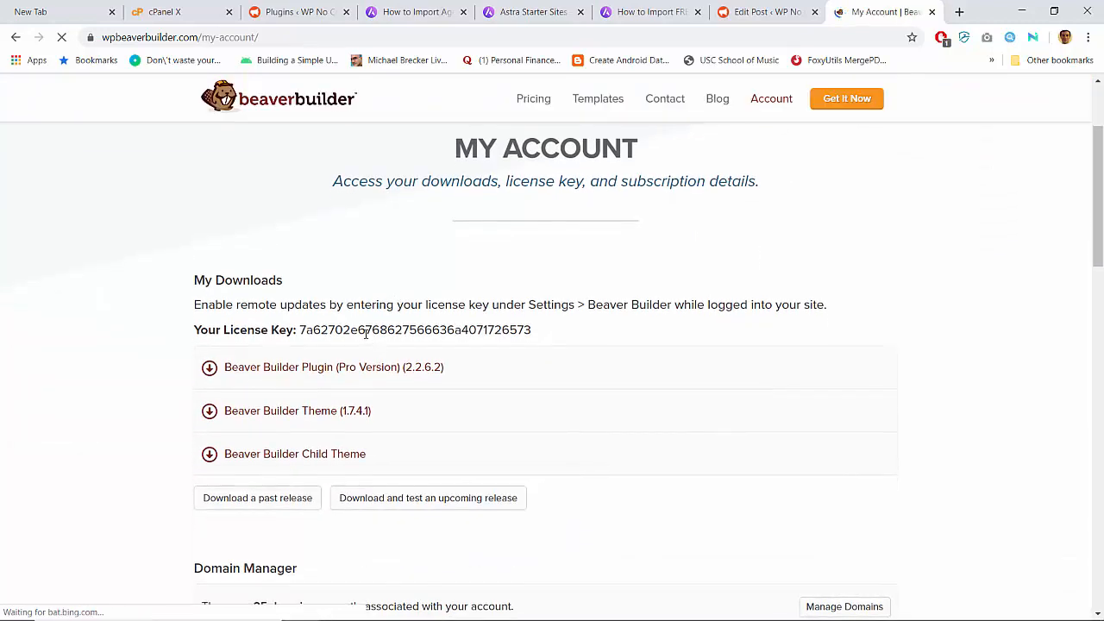
double_click(366, 331)
click(176, 11)
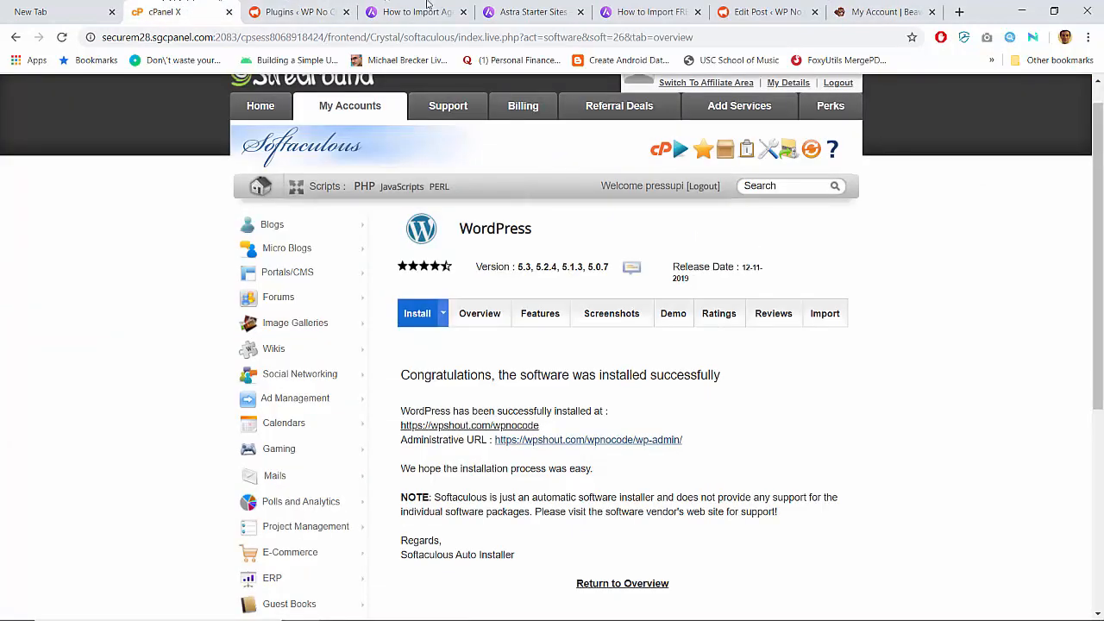
- Paste the copied key into Beaver Builder's license settings and save it
click(431, 9)
click(510, 9)
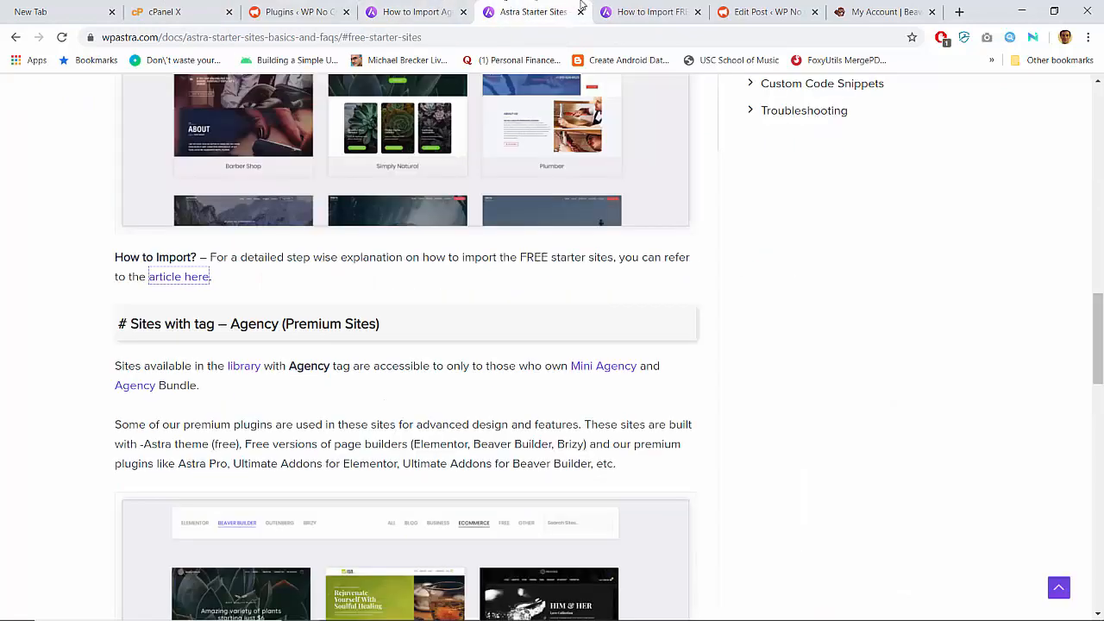
click(288, 11)
click(514, 488)
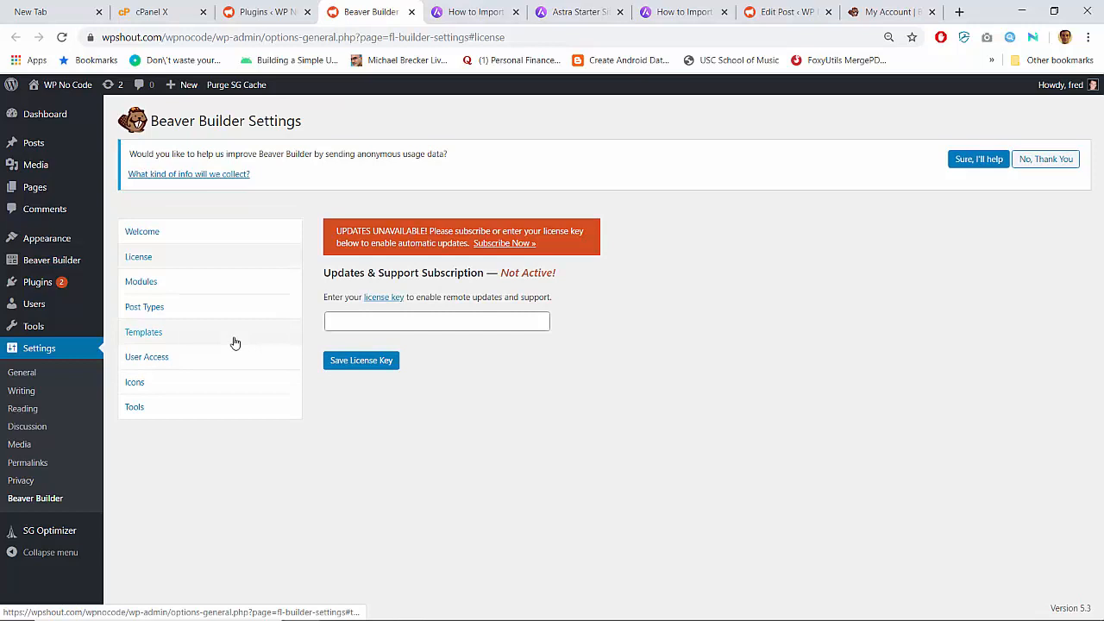
click(385, 323)
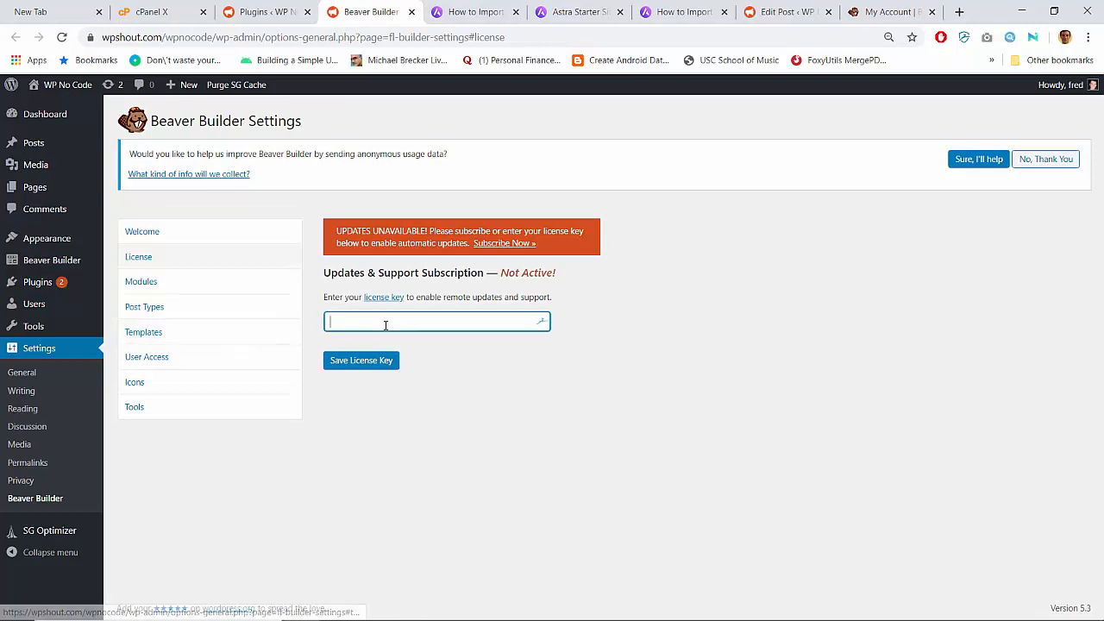
key(ctrl+v)
click(370, 361)
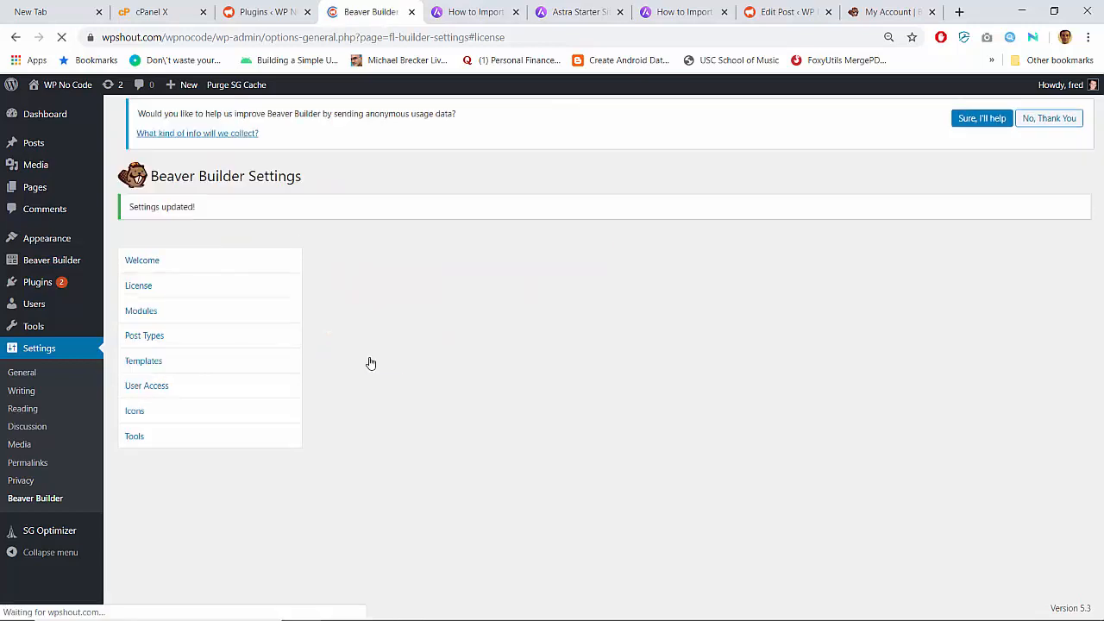
- Update Astra Pro to 2.1.4 and Beaver Builder to 2.2.6.2 on the Plugins page
click(38, 282)
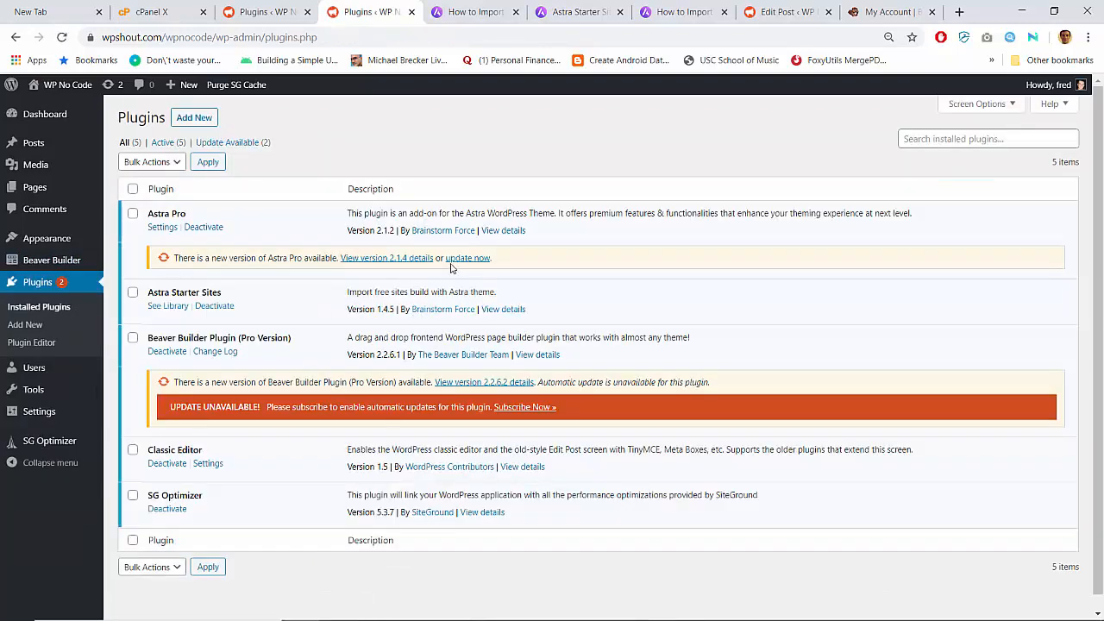
click(456, 260)
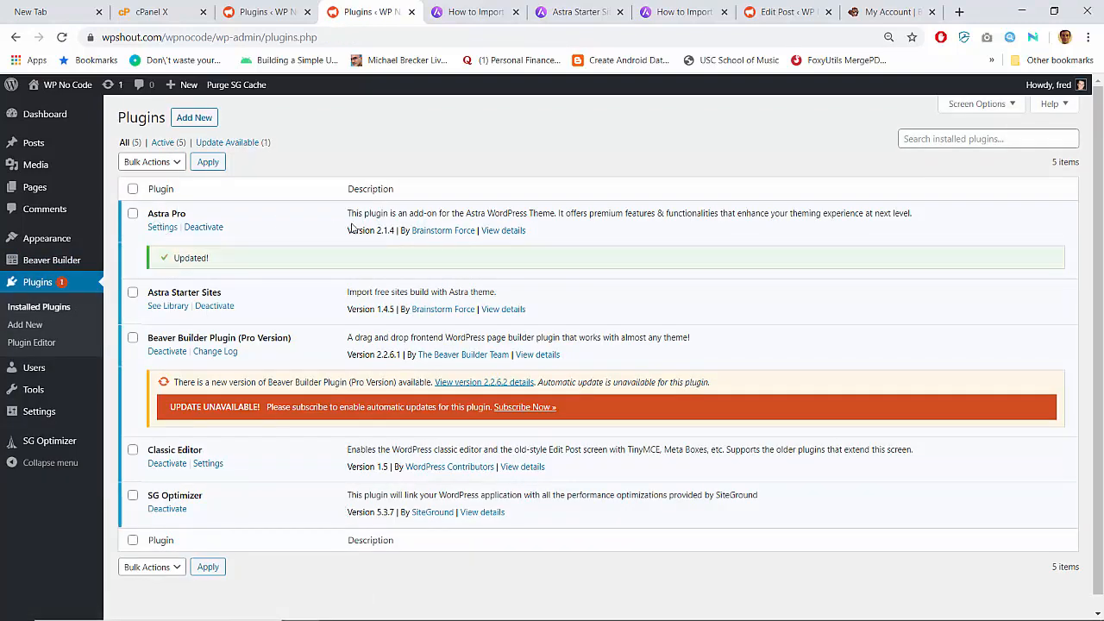
key(F5)
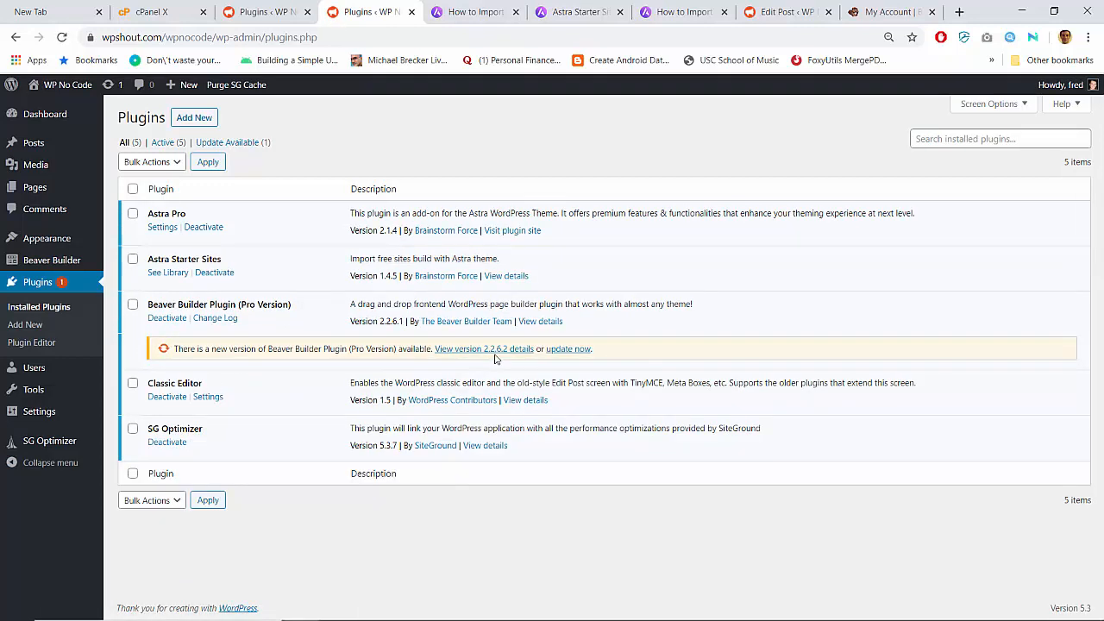
click(583, 352)
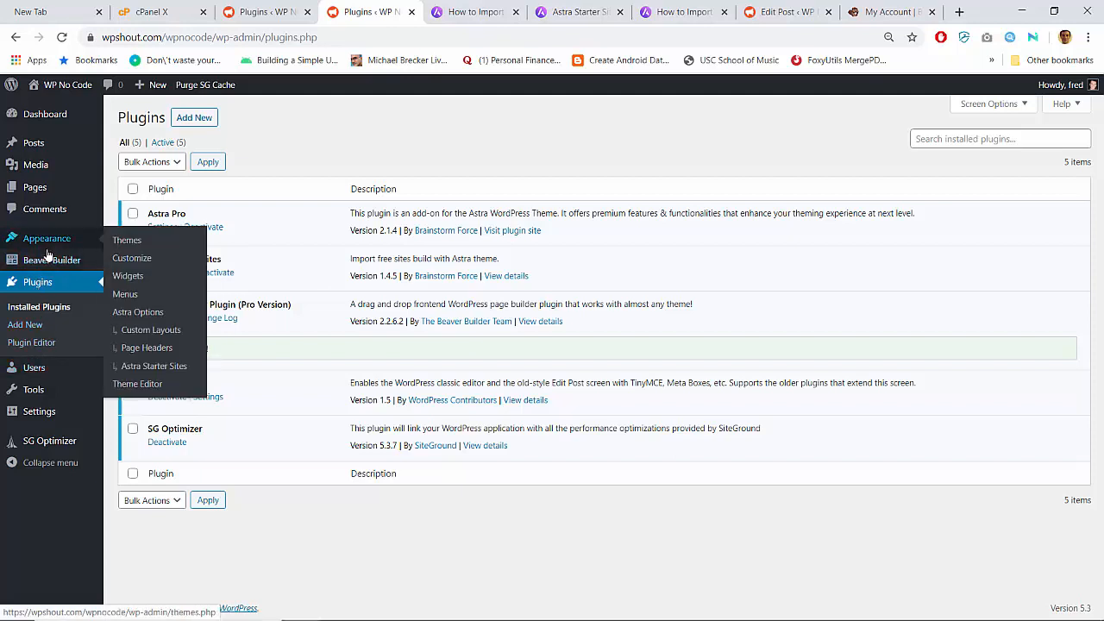
- Pick the Beaver Builder tile on the Astra Starter Sites page builder screen
click(155, 369)
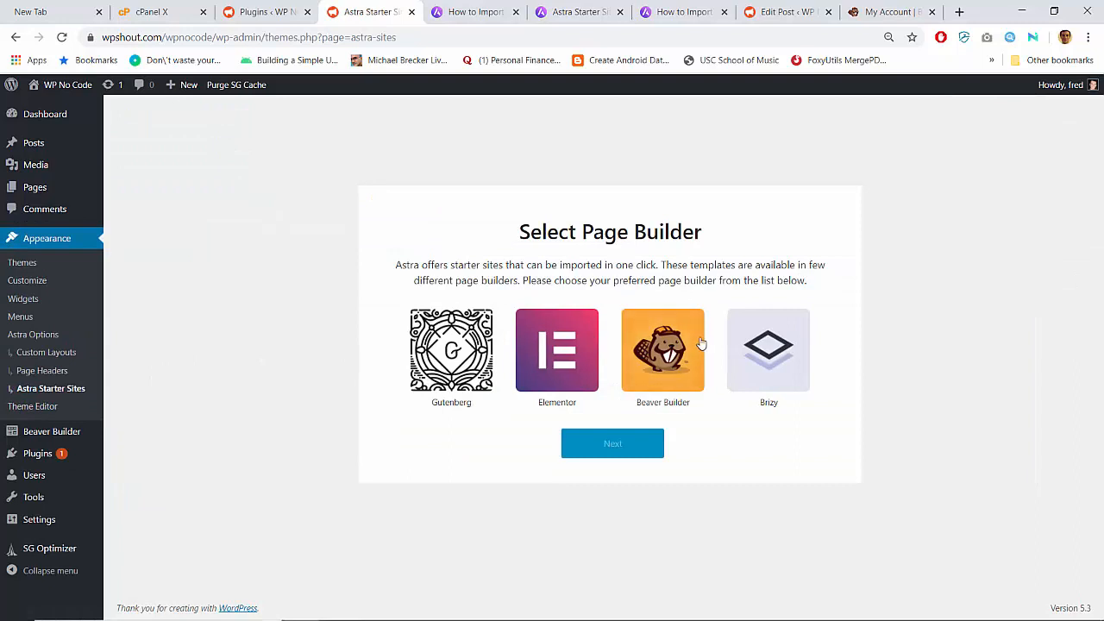
click(659, 339)
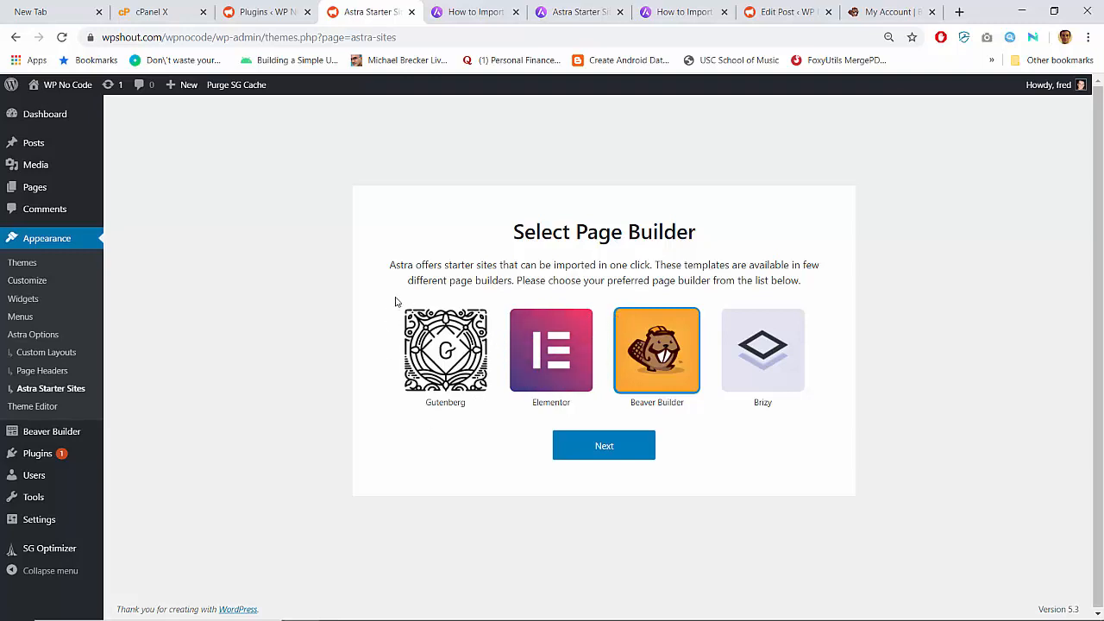
- Confirm Beaver Builder as the page builder to load its 98 Astra starter-site templates
click(622, 452)
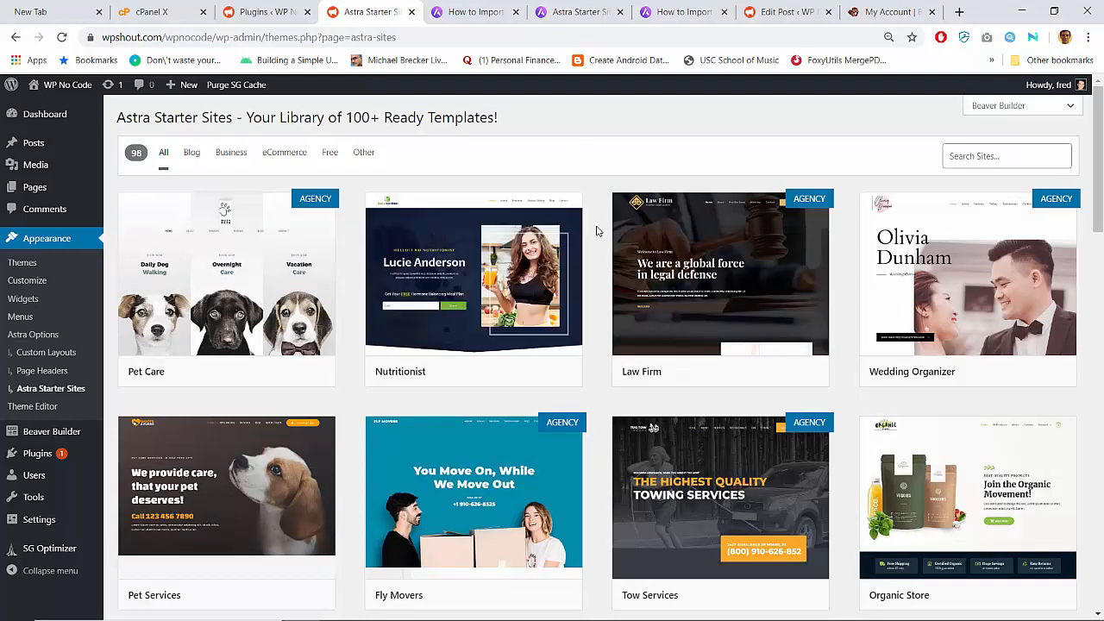
- Browse the grid of Beaver Builder starter-site templates
scroll(596, 231, down, 6)
scroll(595, 231, up, 6)
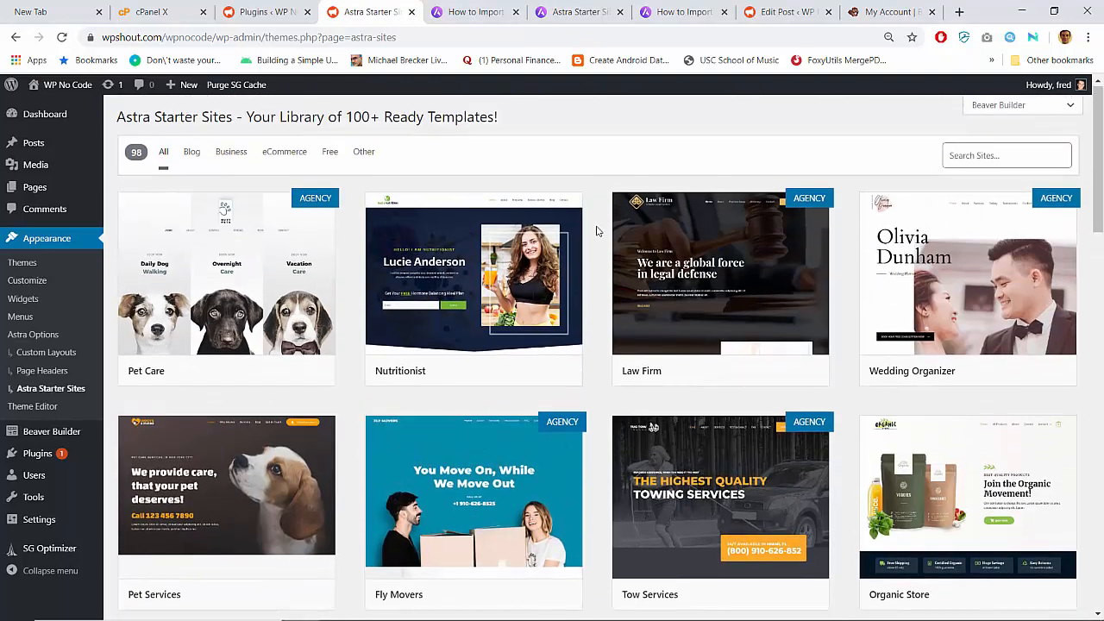
scroll(596, 231, down, 4)
scroll(595, 231, down, 3)
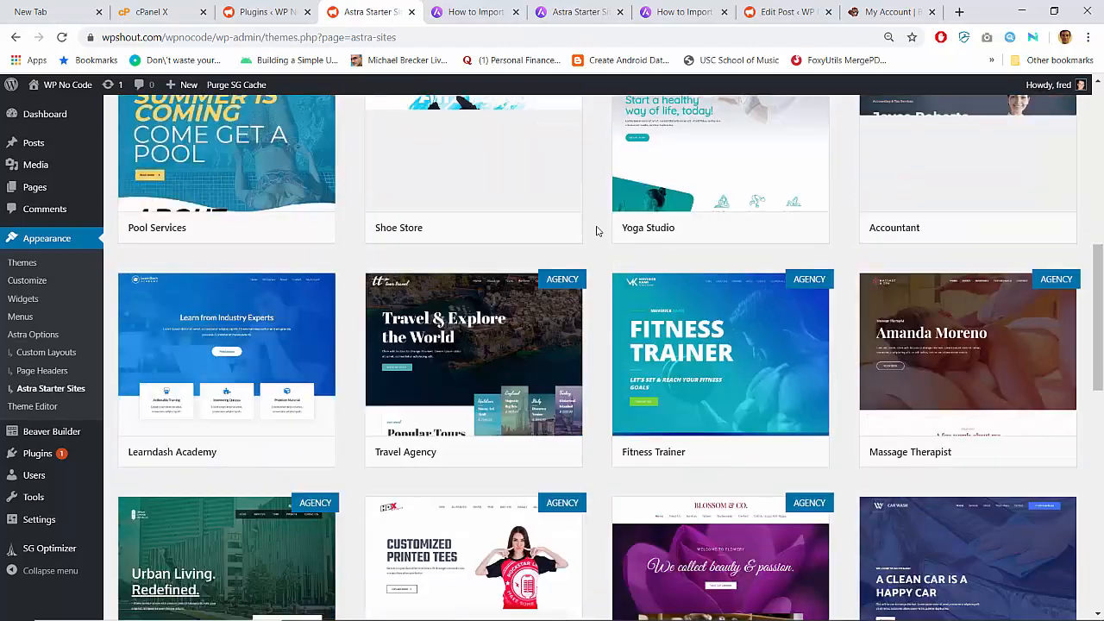
scroll(596, 231, down, 2)
scroll(596, 231, up, 1)
scroll(595, 231, down, 1)
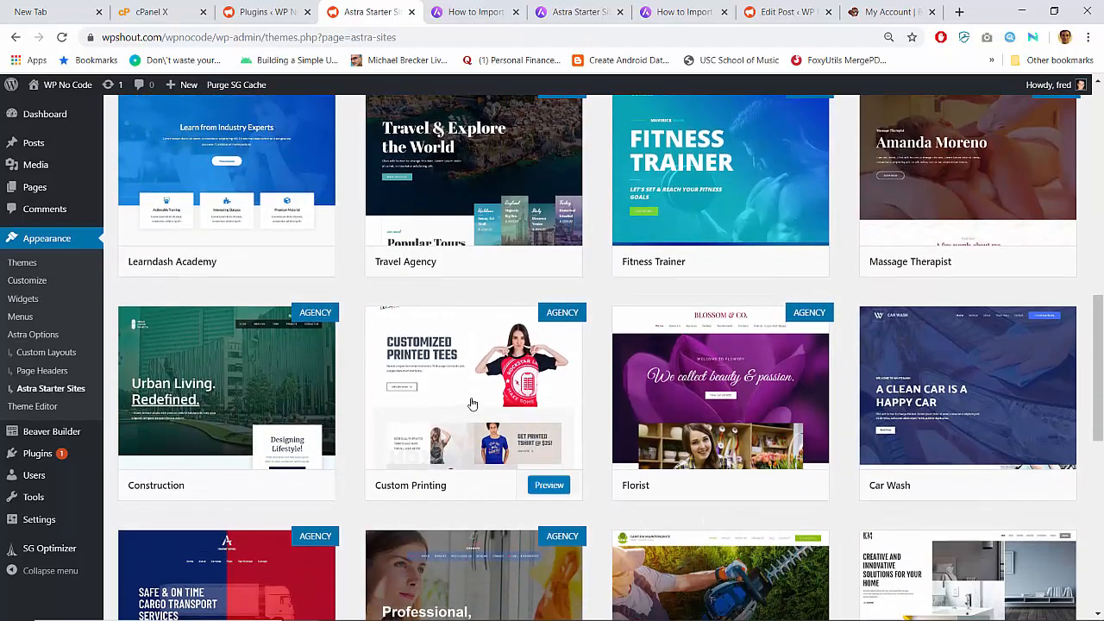
- Preview the premium Custom Printing starter site, then go back to the library
click(479, 387)
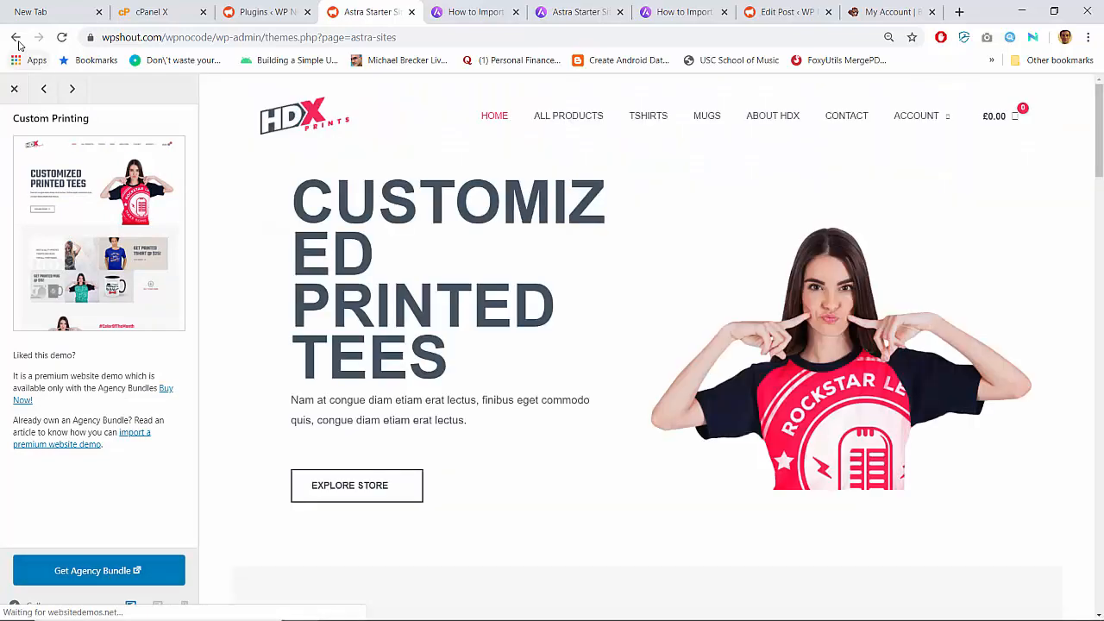
click(17, 39)
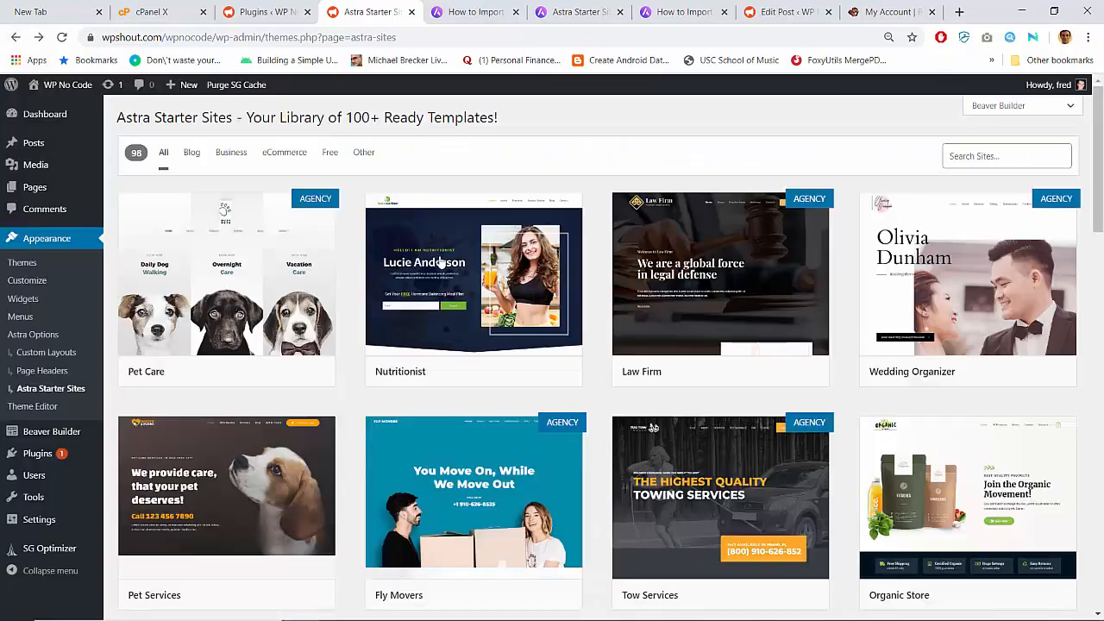
scroll(439, 261, down, 5)
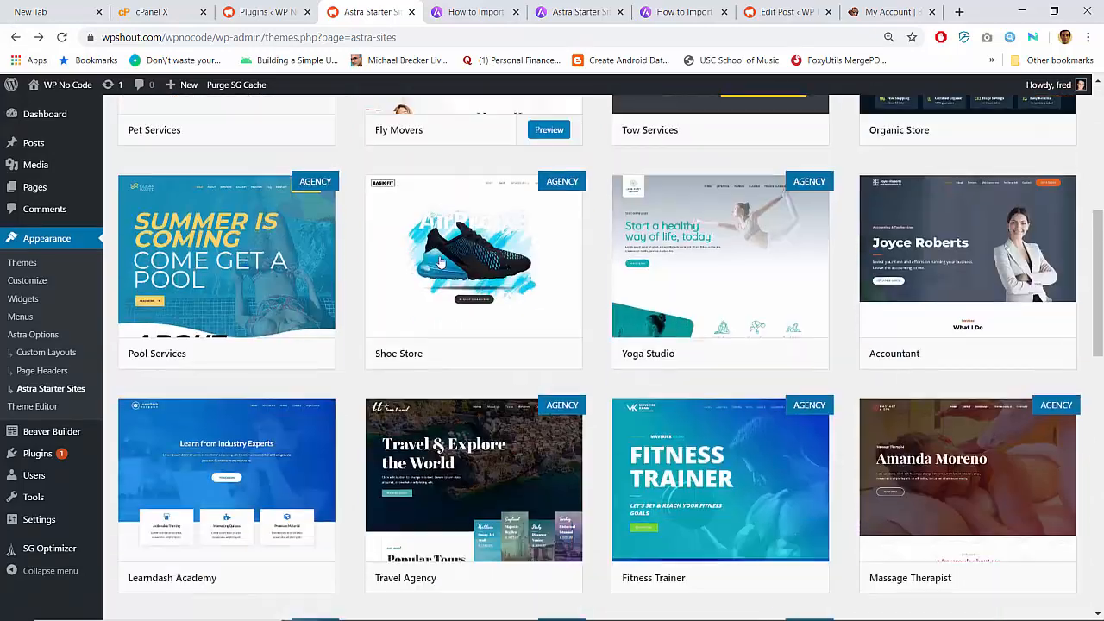
scroll(439, 261, up, 5)
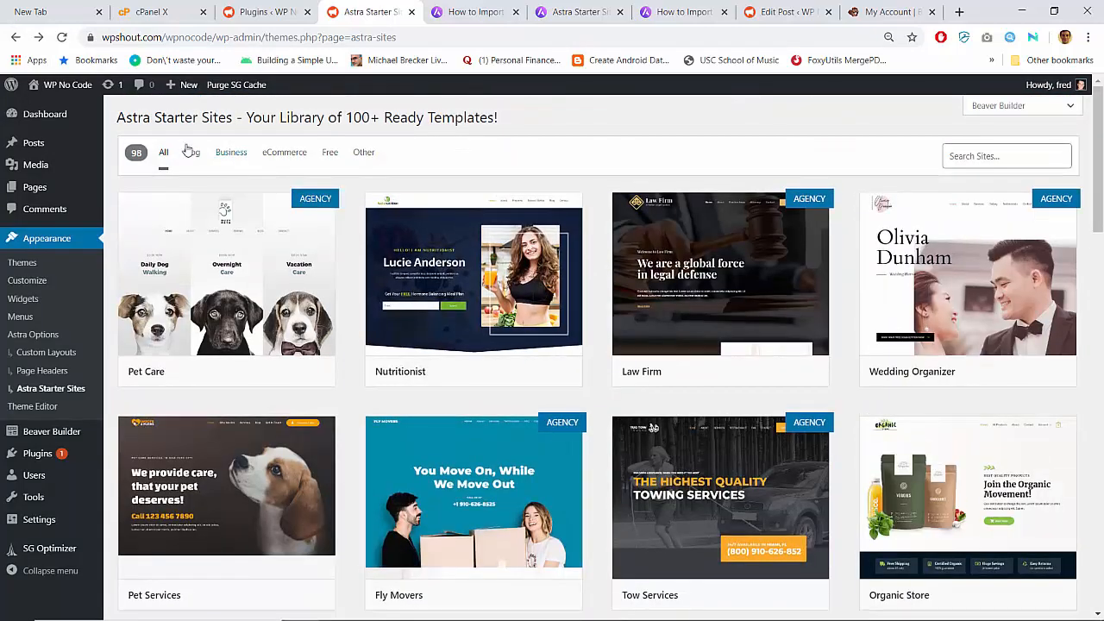
- Filter the library to the 41 free templates and scroll toward Growth Marketer
click(329, 152)
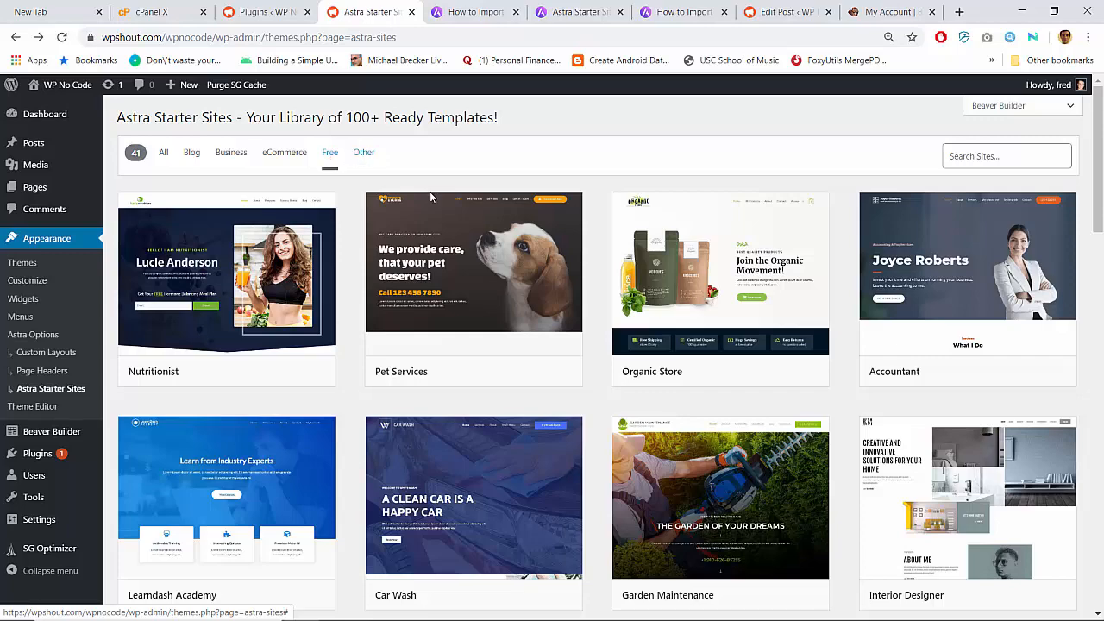
scroll(483, 267, down, 3)
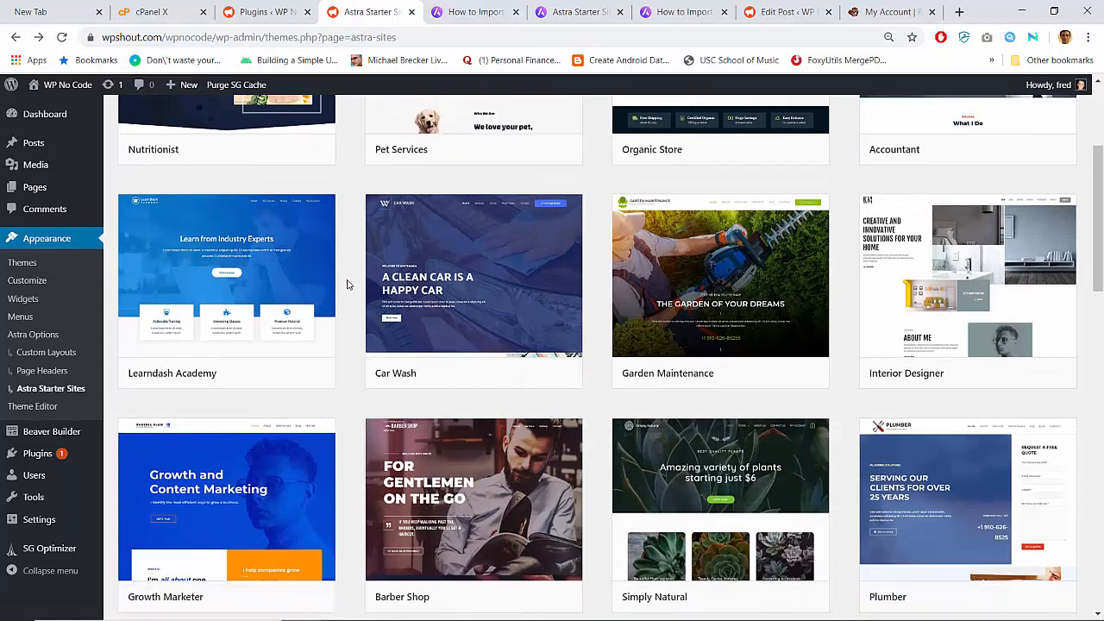
scroll(348, 285, up, 3)
scroll(347, 285, down, 5)
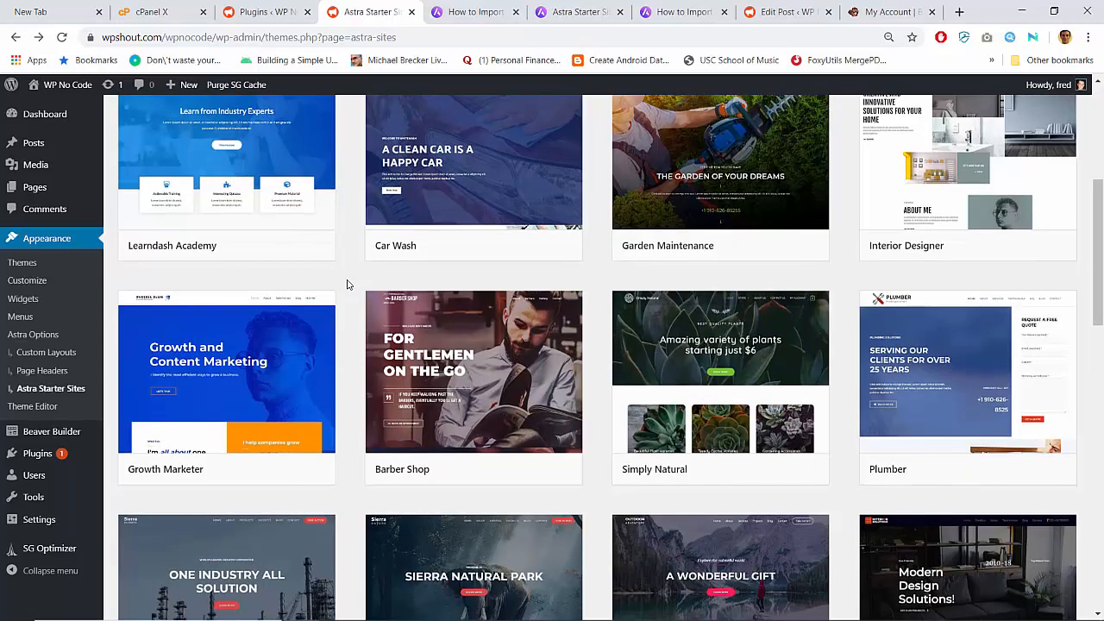
scroll(348, 285, down, 1)
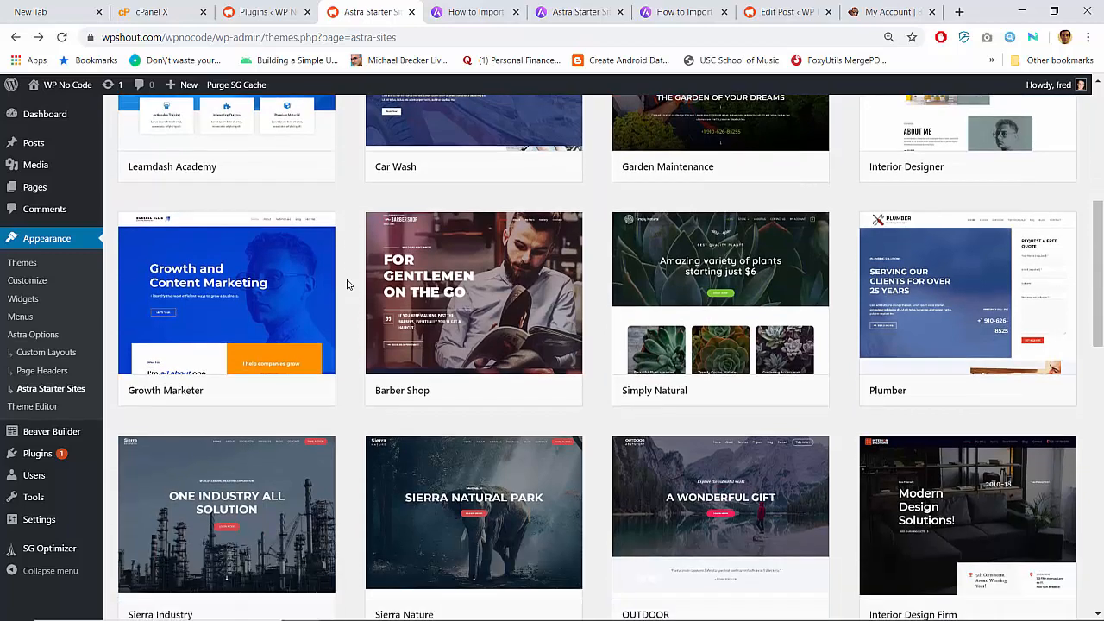
scroll(347, 284, up, 1)
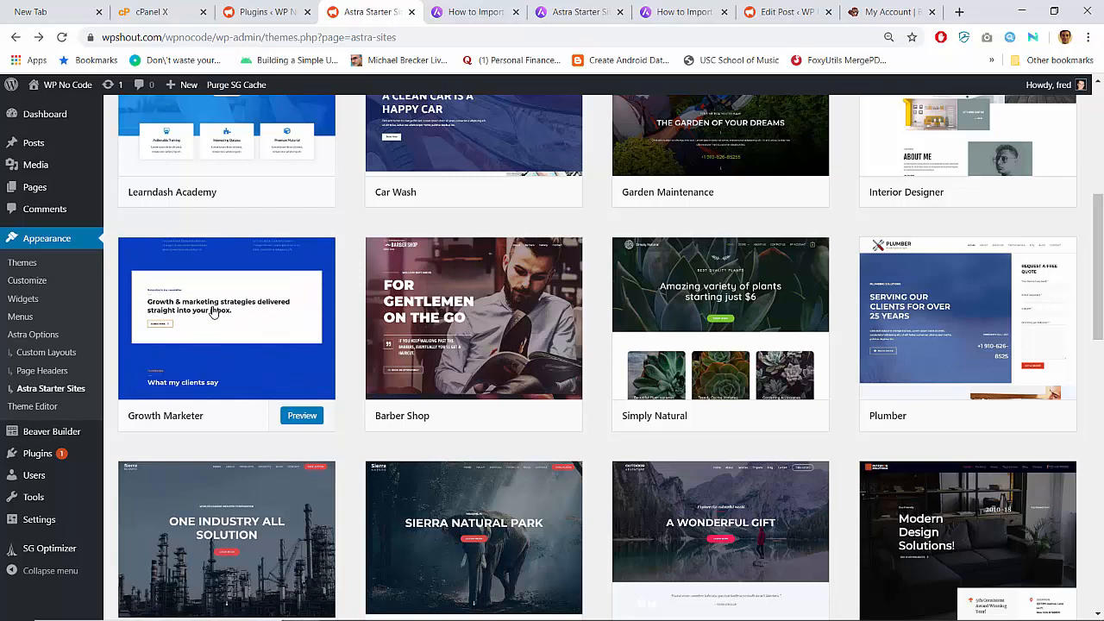
click(307, 305)
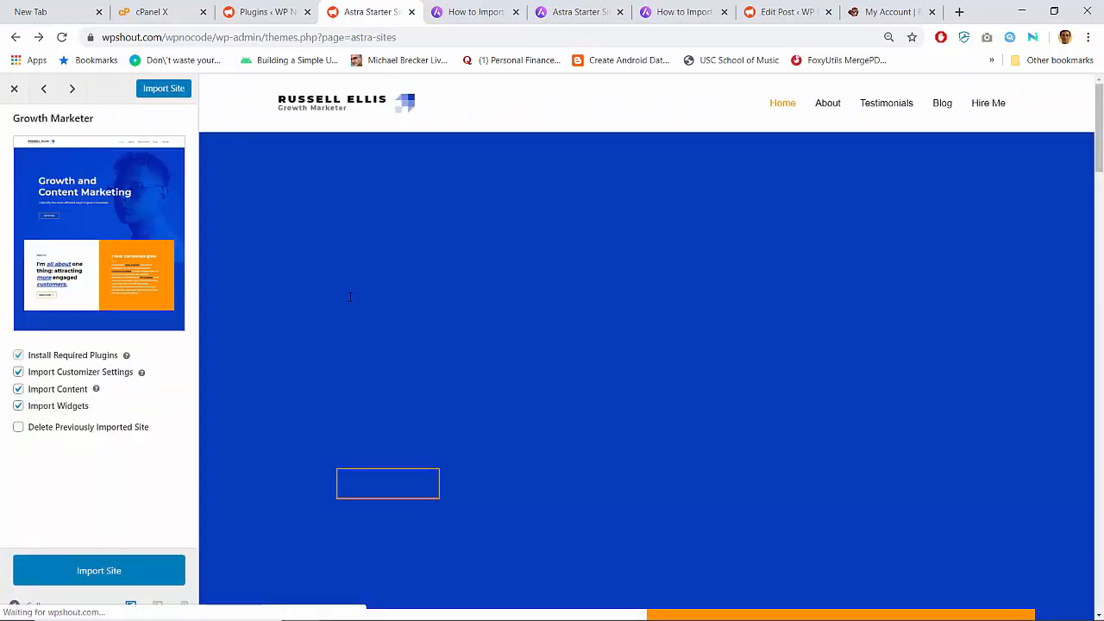
scroll(349, 297, down, 8)
scroll(349, 296, up, 3)
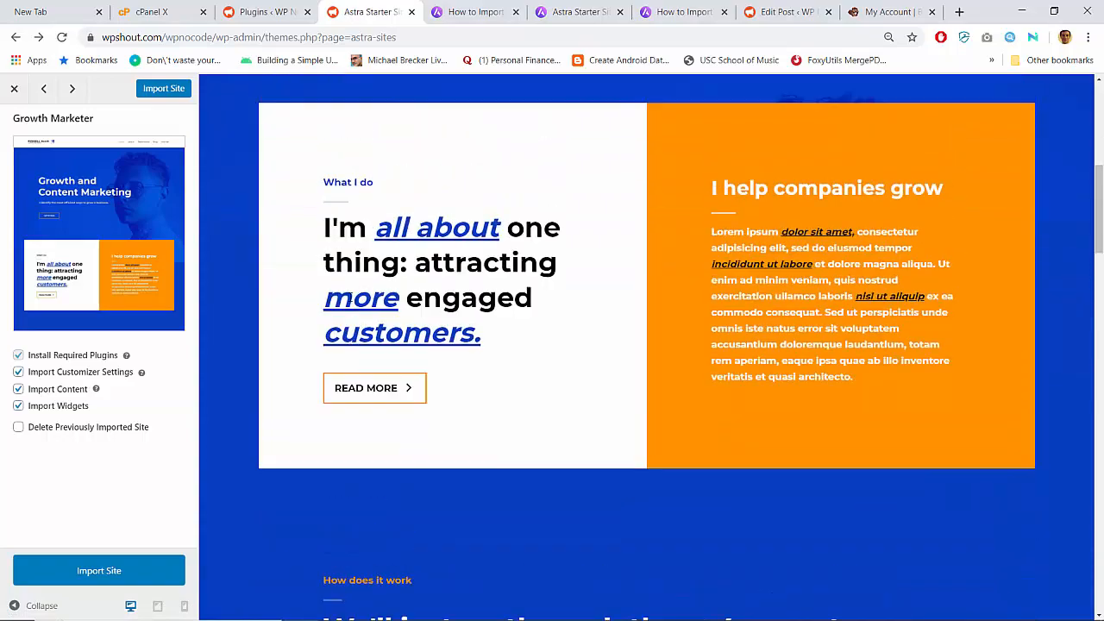
scroll(647, 348, down, 15)
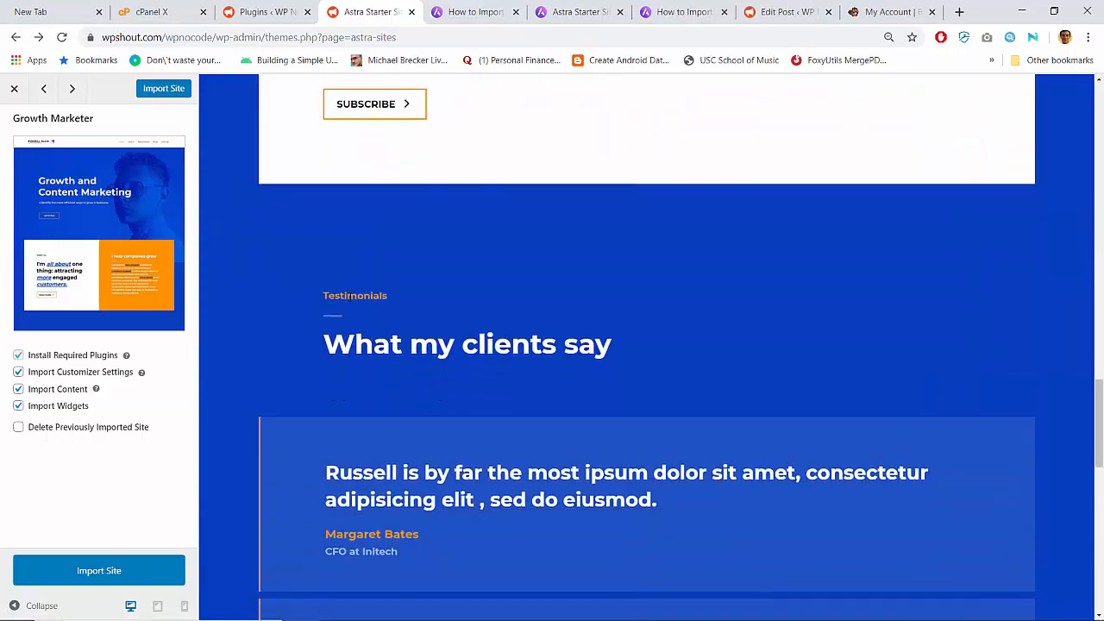
scroll(350, 297, down, 8)
scroll(350, 297, up, 15)
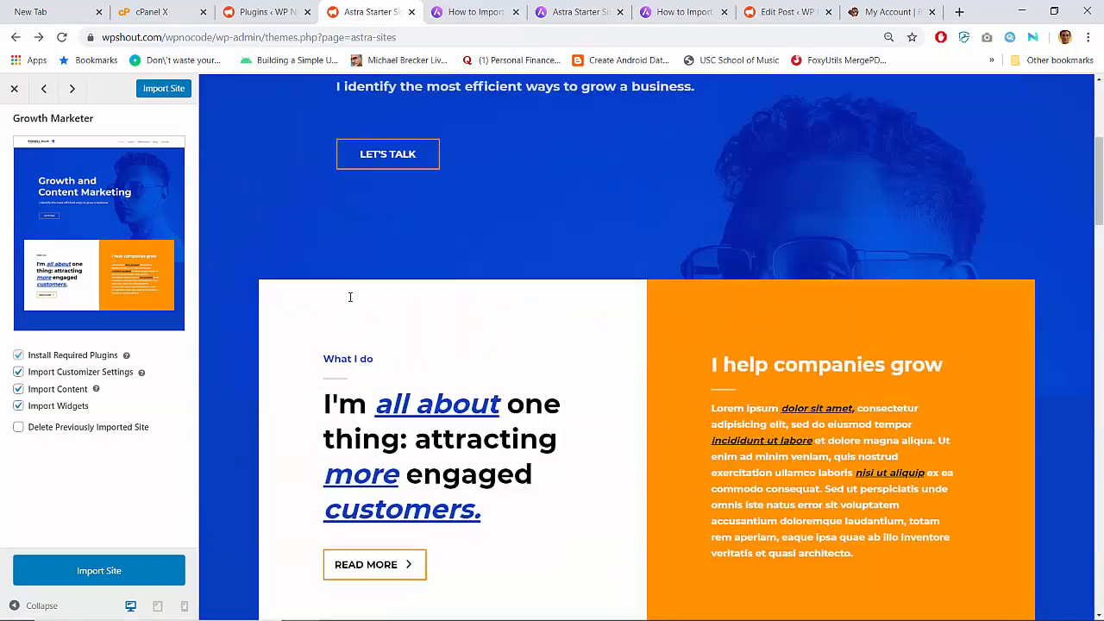
scroll(350, 297, up, 4)
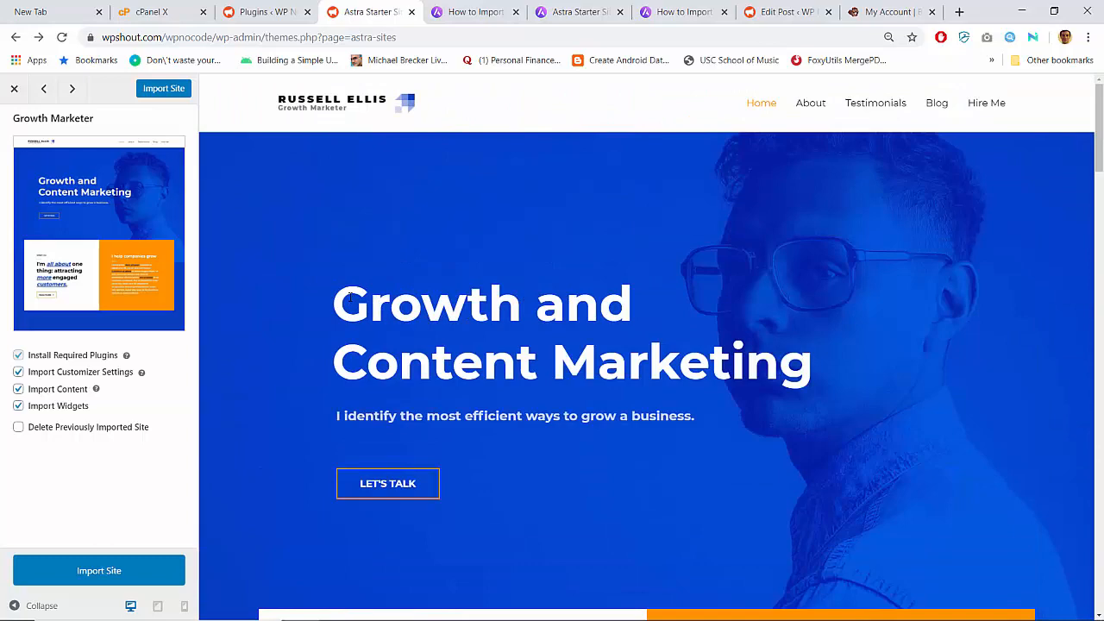
click(14, 89)
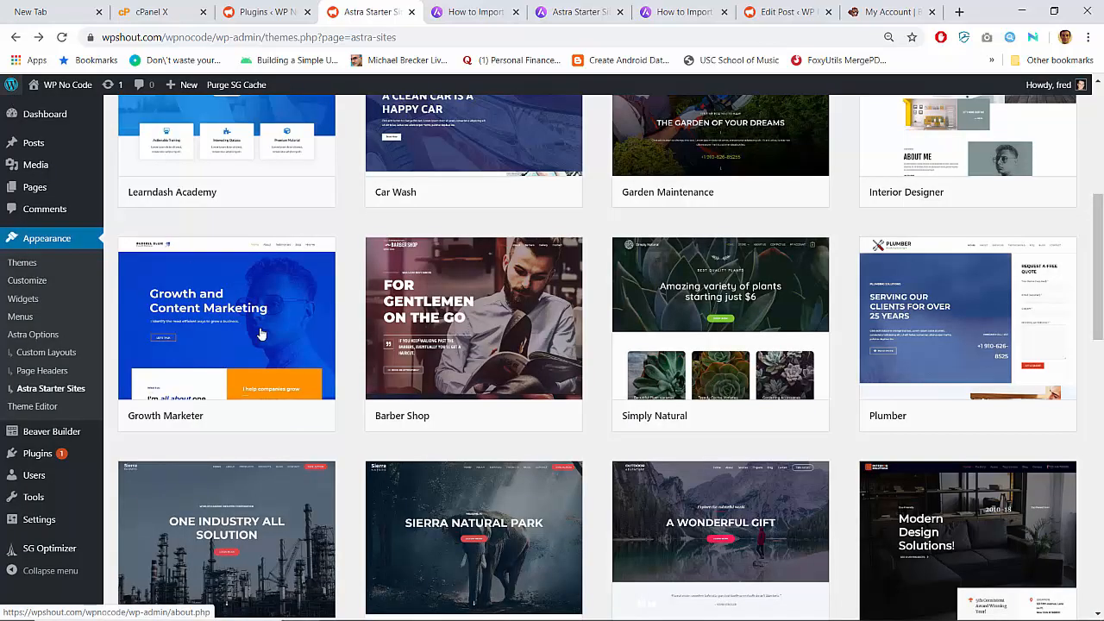
- Scroll through the free Beaver Builder templates to locate Growth Marketer
scroll(337, 419, up, 2)
mouse_move(268, 245)
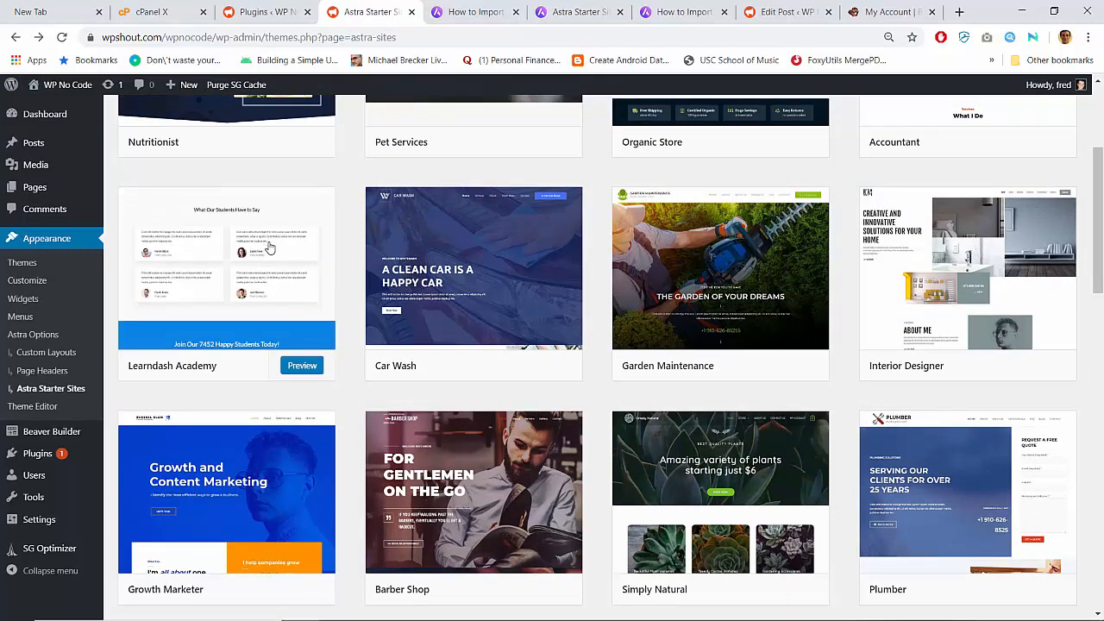
scroll(352, 247, up, 3)
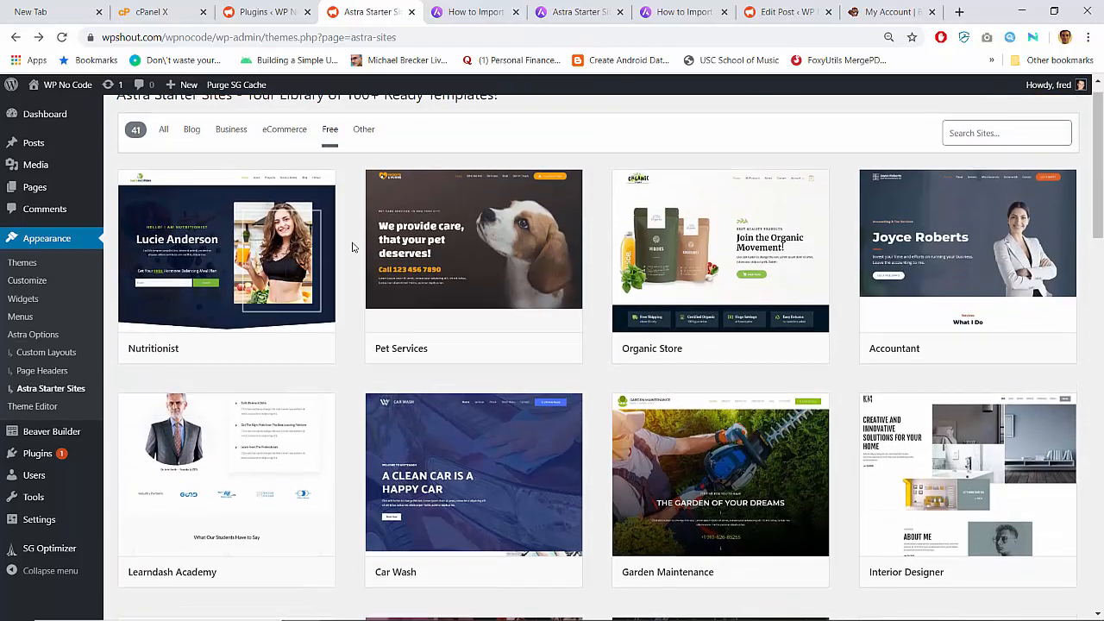
scroll(352, 259, down, 5)
scroll(353, 271, up, 2)
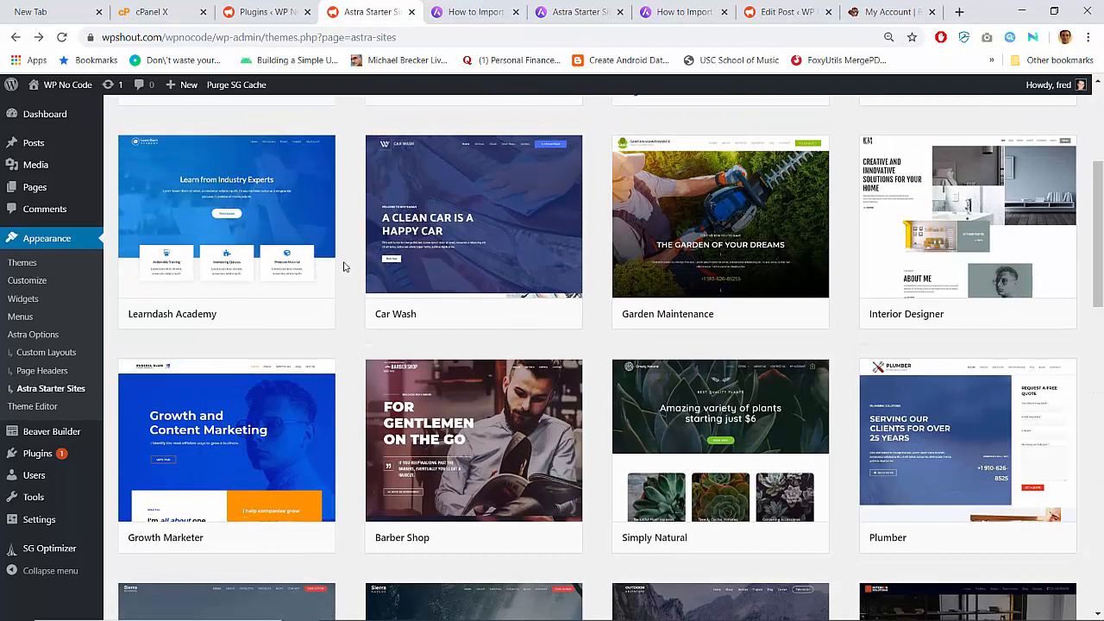
mouse_move(376, 309)
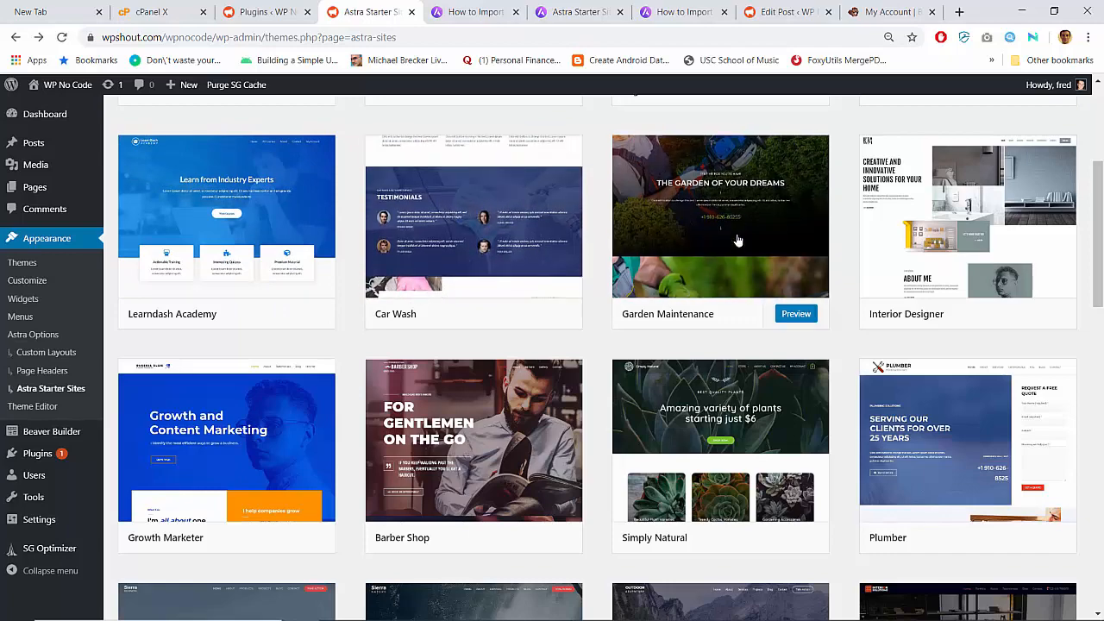
scroll(739, 239, down, 3)
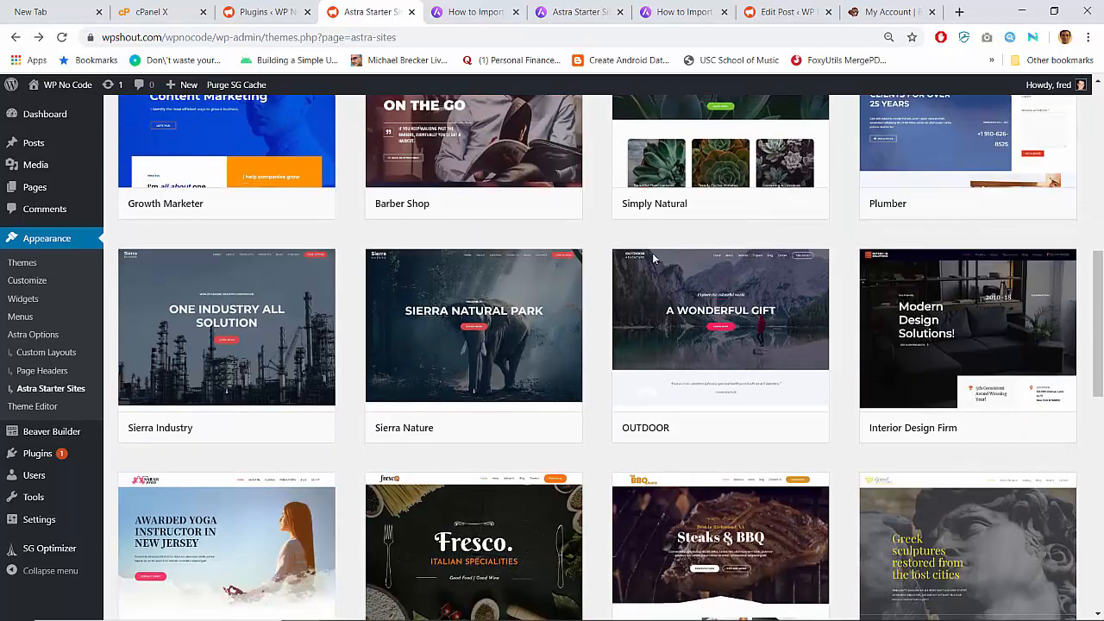
mouse_move(483, 345)
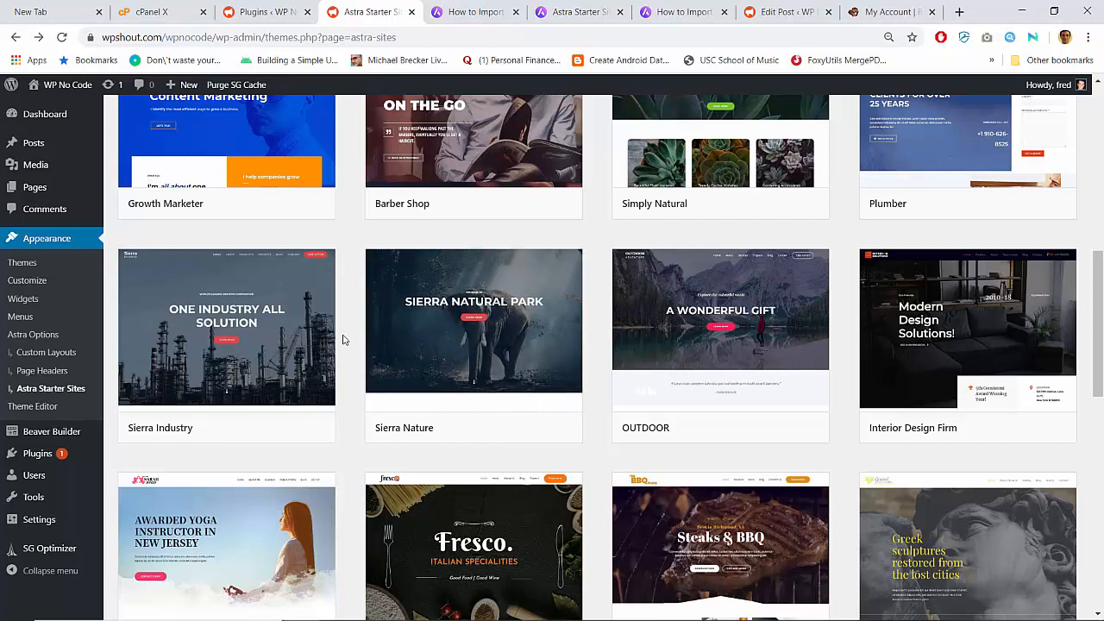
scroll(348, 340, down, 5)
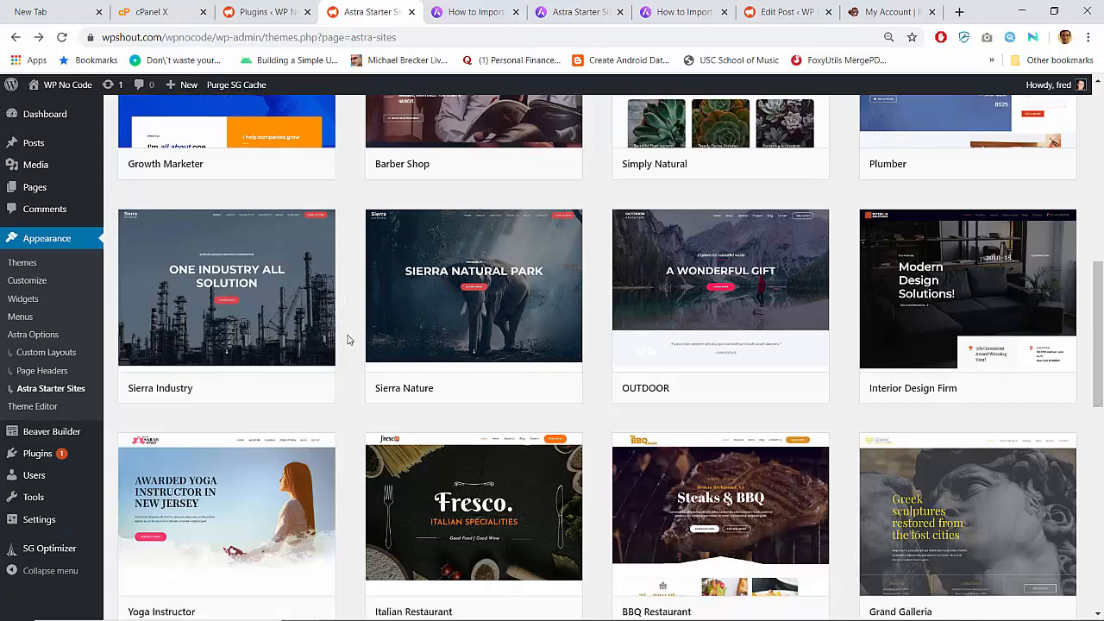
scroll(347, 340, down, 3)
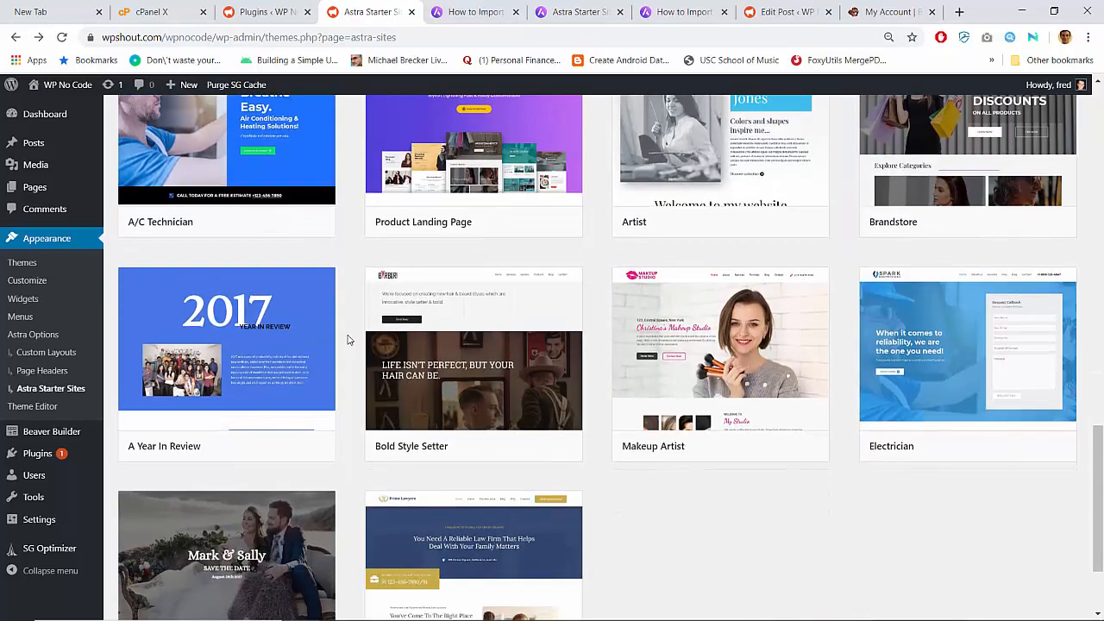
scroll(347, 339, down, 1)
scroll(348, 340, down, 1)
scroll(348, 340, up, 9)
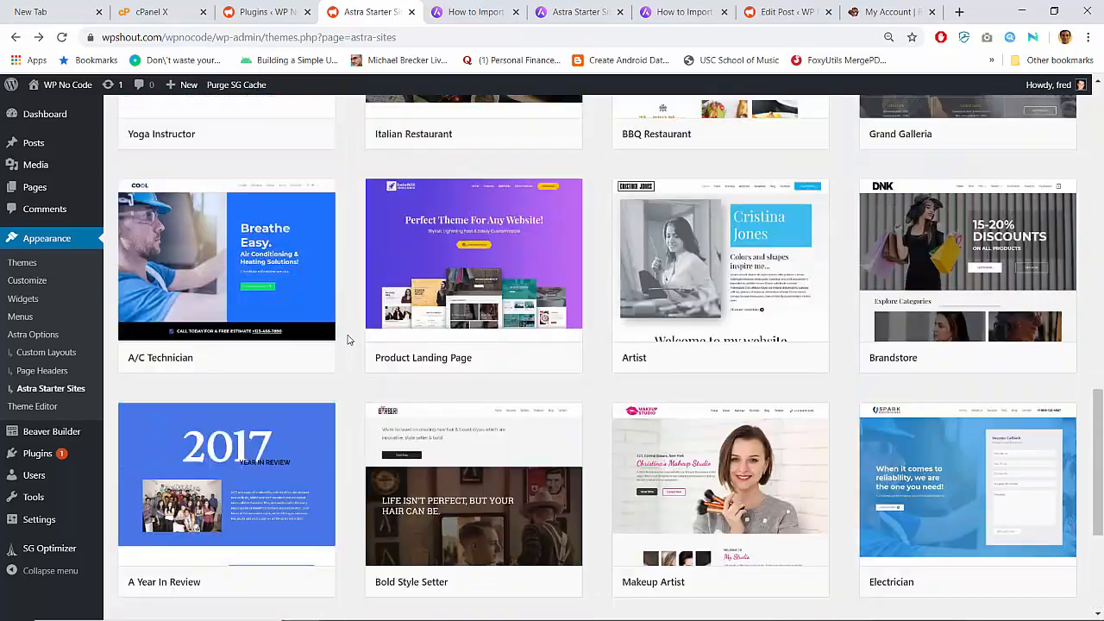
scroll(347, 340, down, 2)
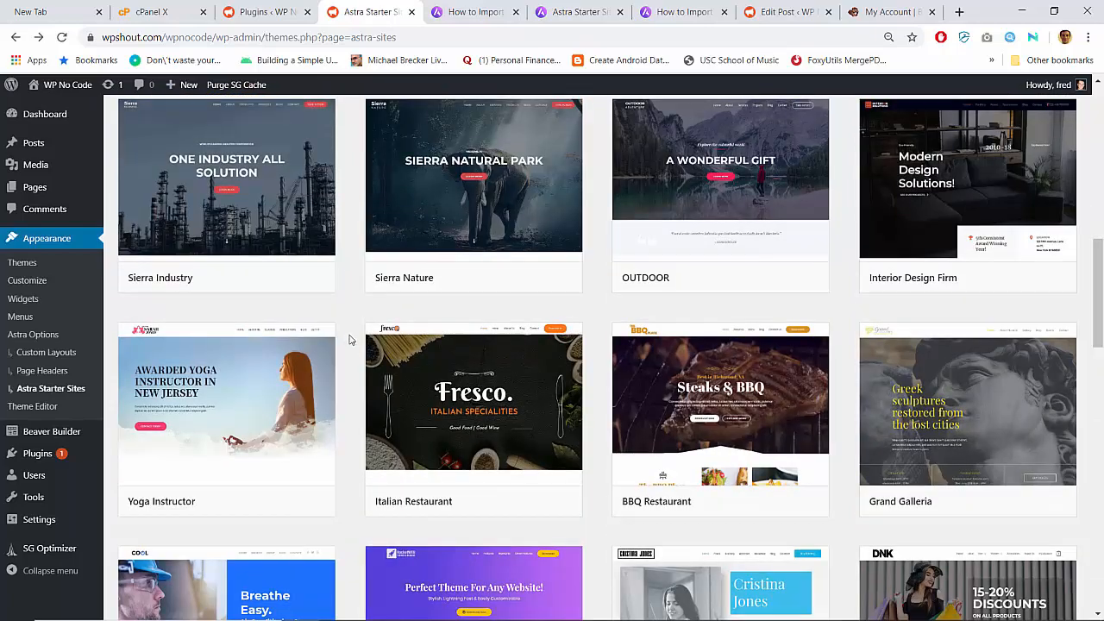
scroll(349, 335, up, 2)
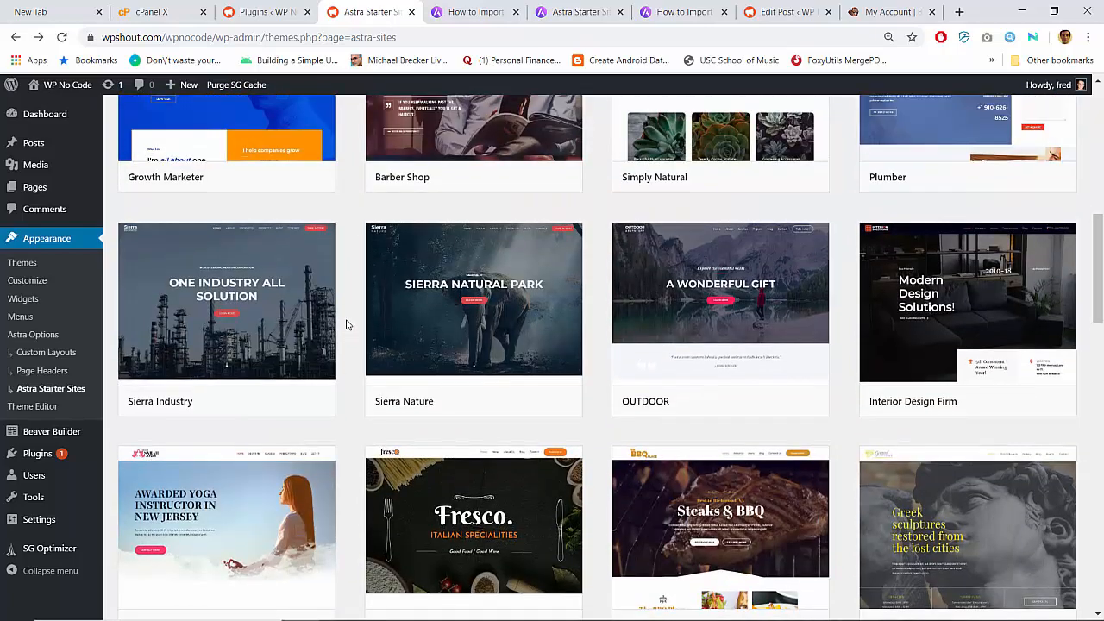
scroll(347, 288, up, 6)
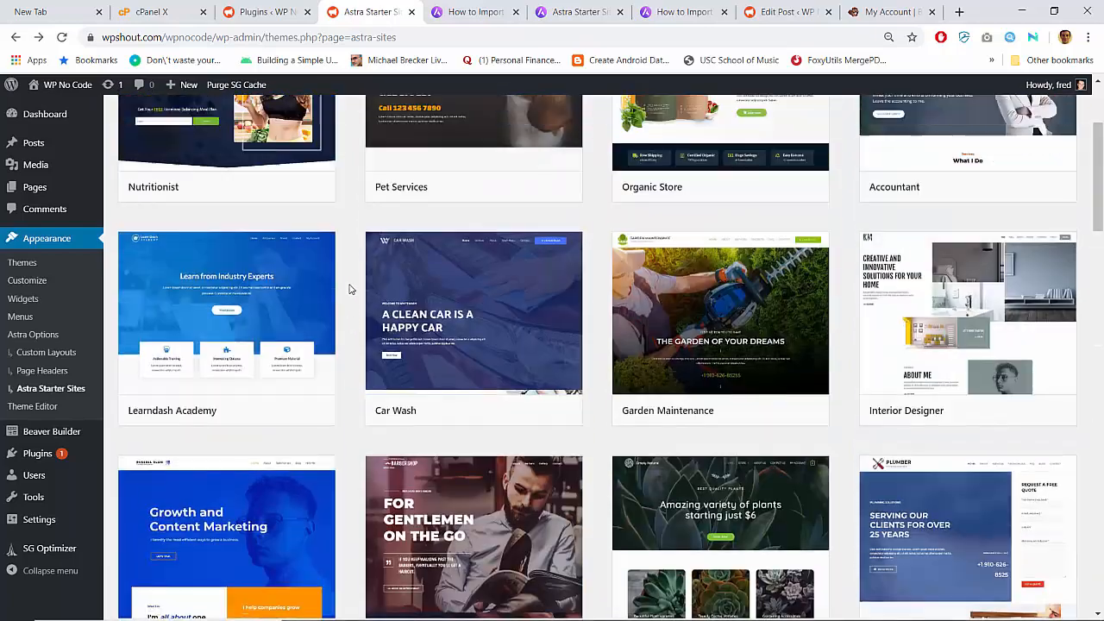
scroll(350, 288, down, 2)
scroll(349, 289, down, 1)
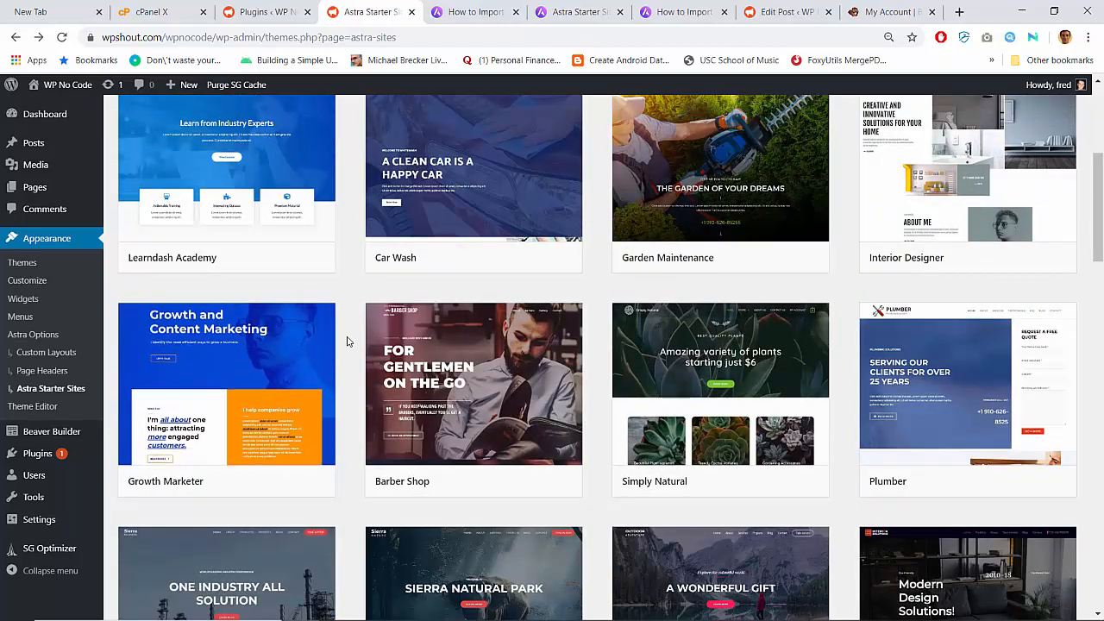
scroll(349, 335, up, 5)
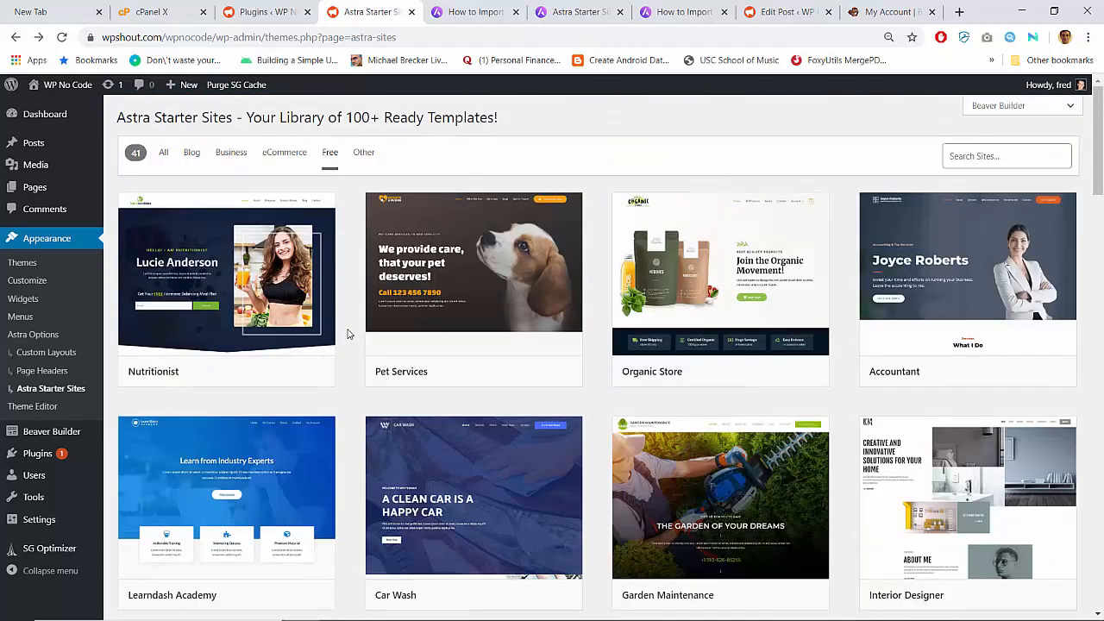
scroll(348, 333, down, 6)
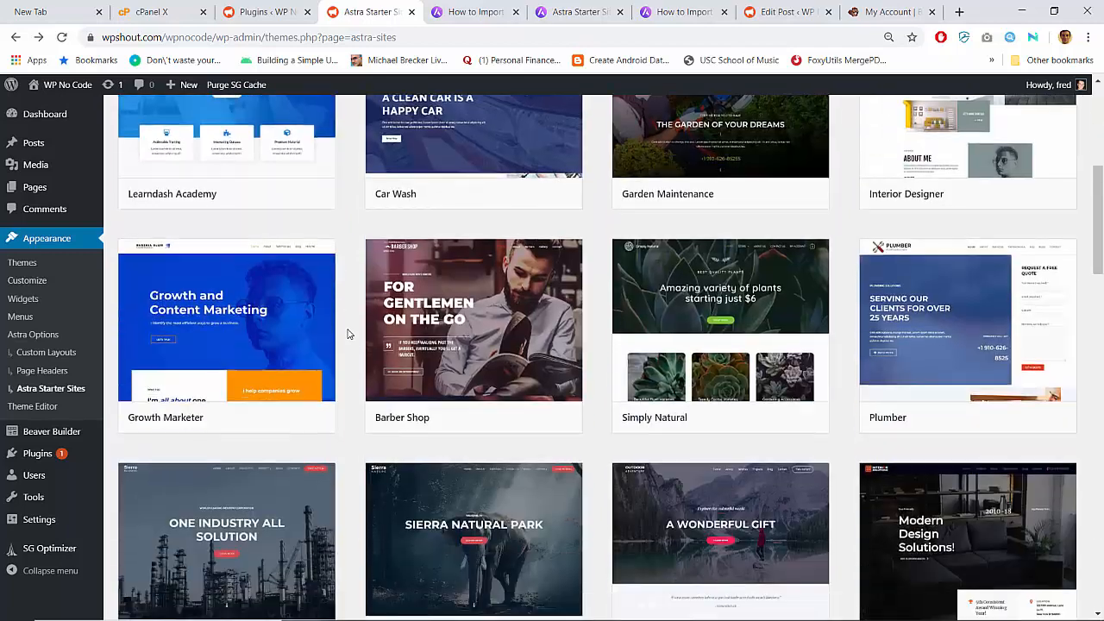
scroll(349, 332, up, 1)
- Preview the Growth Marketer starter site and start importing it
click(301, 335)
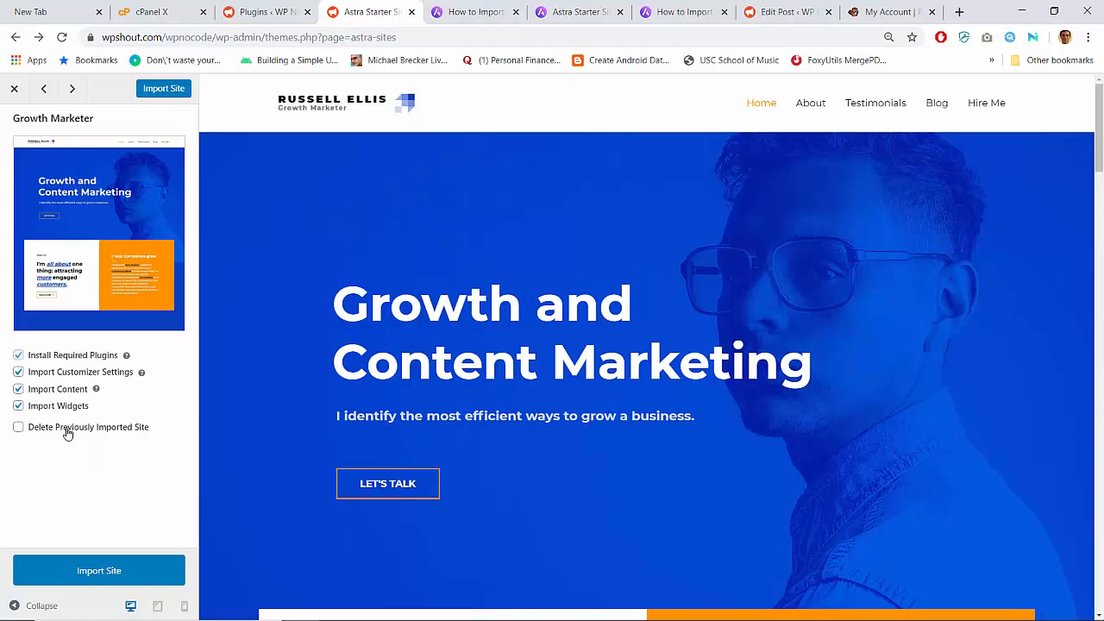
click(84, 573)
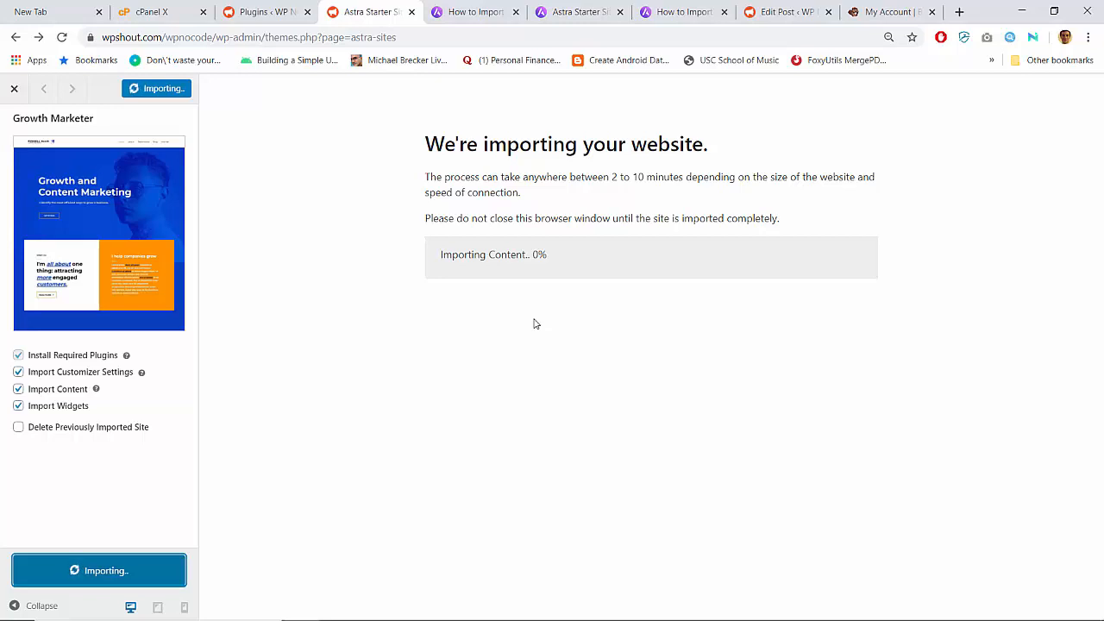
click(274, 11)
- Reload the Plugins page and check the new Ultimate Addons for Gutenberg and WPForms Lite entries
click(32, 288)
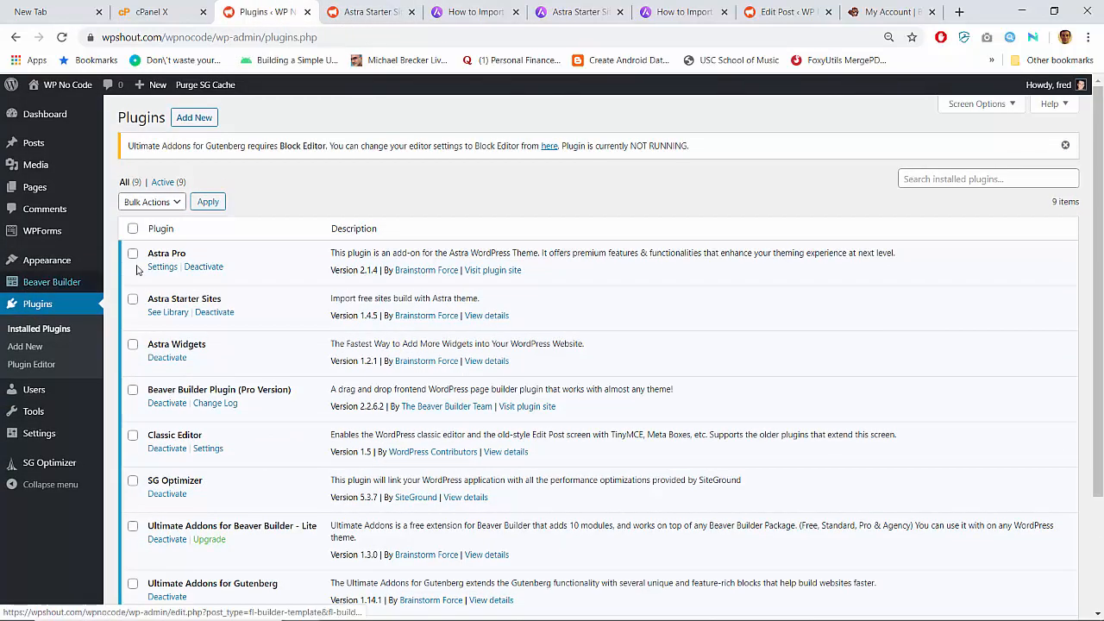
scroll(275, 318, down, 1)
scroll(275, 318, down, 2)
scroll(275, 318, up, 3)
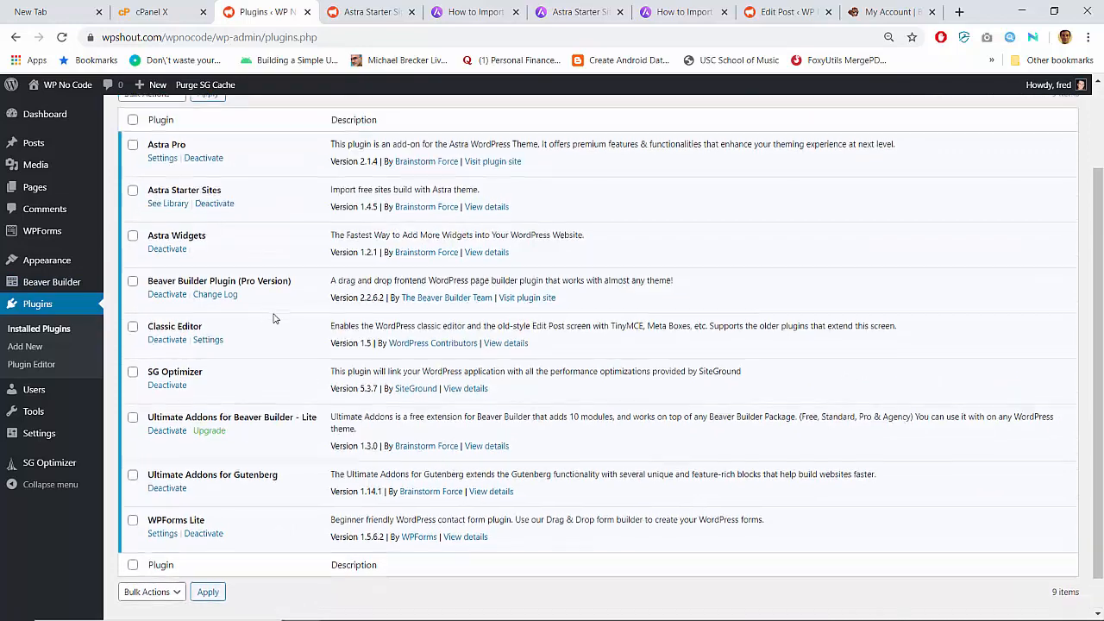
scroll(275, 318, down, 2)
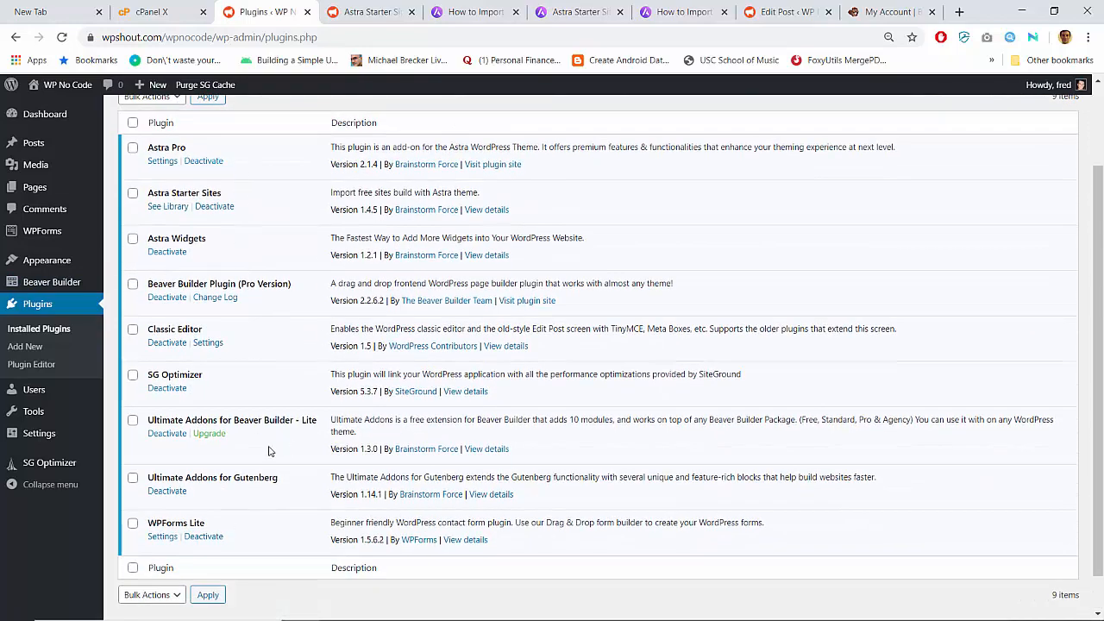
triple_click(209, 477)
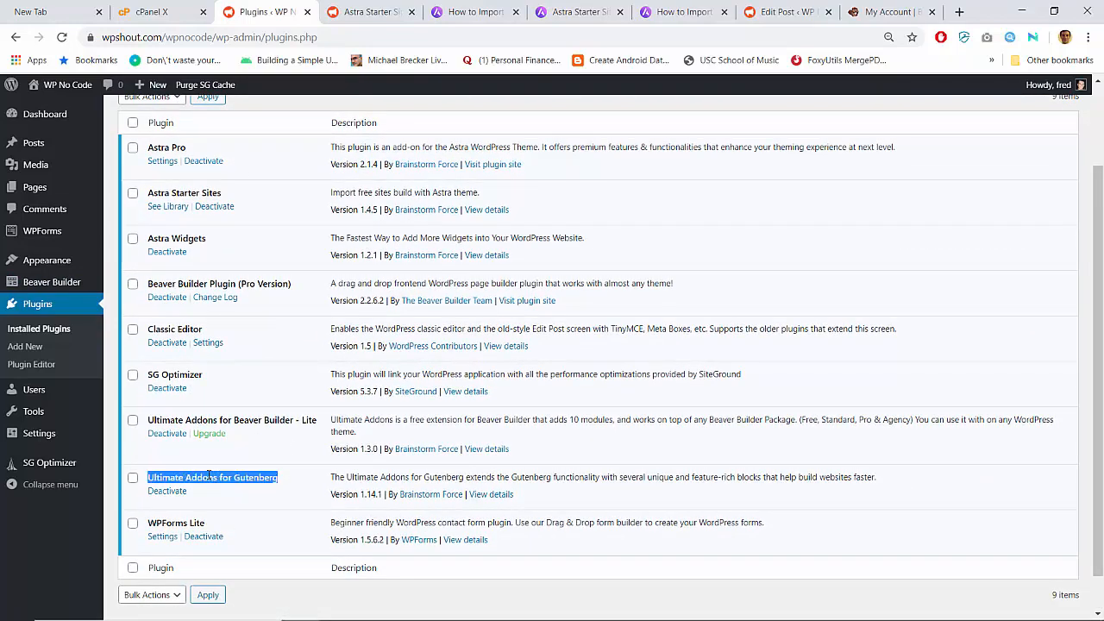
click(261, 477)
triple_click(182, 520)
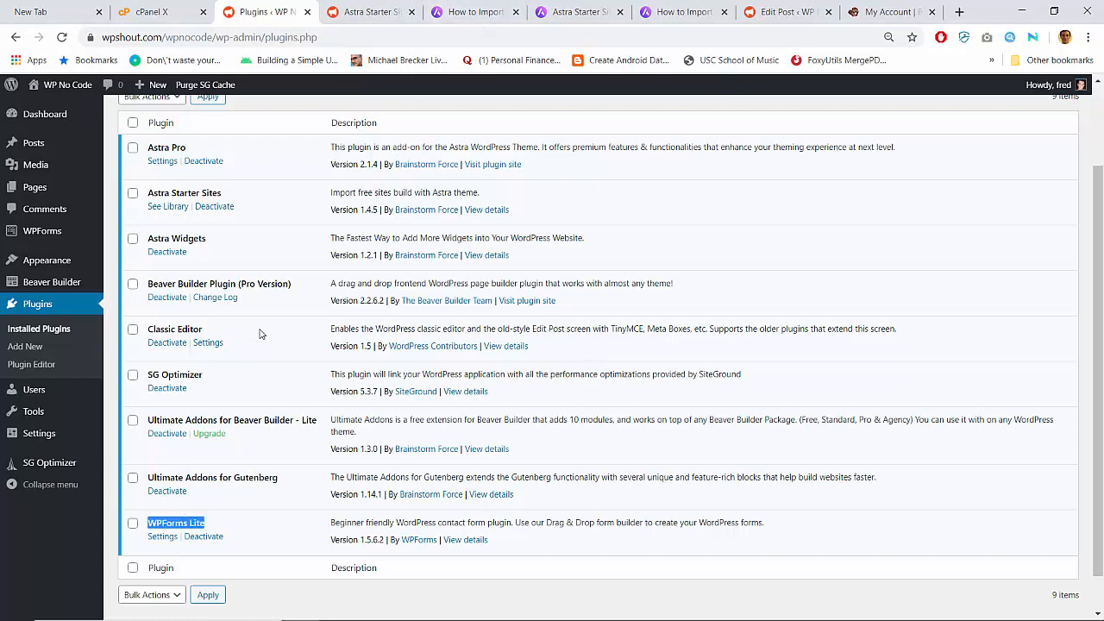
scroll(263, 332, up, 1)
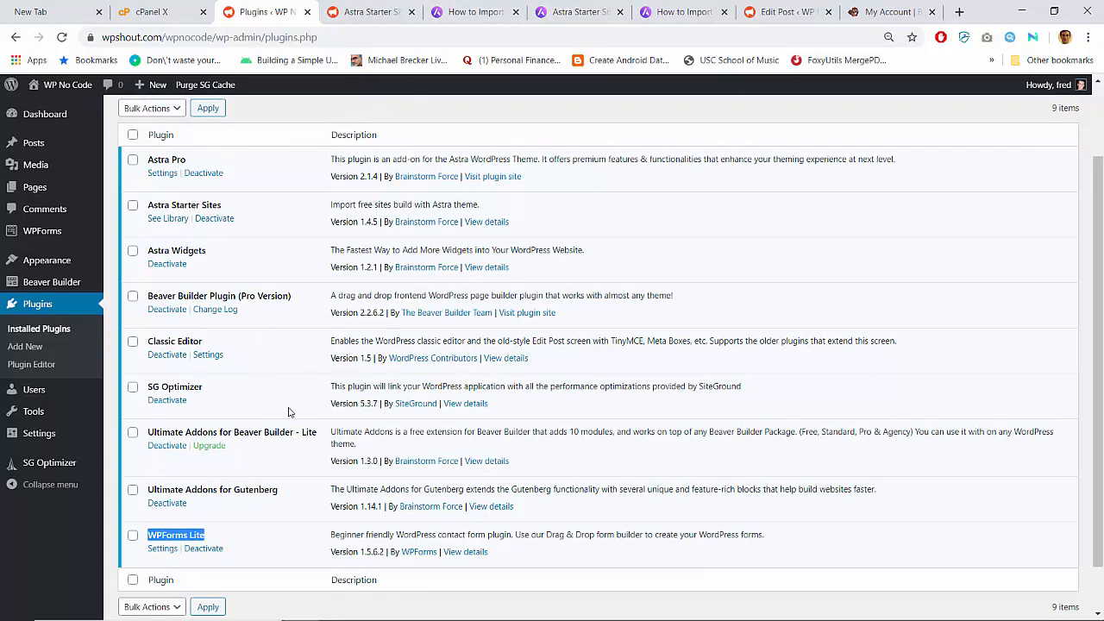
- Reload the plugin list again and find Ultimate Addons for Beaver Builder - Lite
click(53, 308)
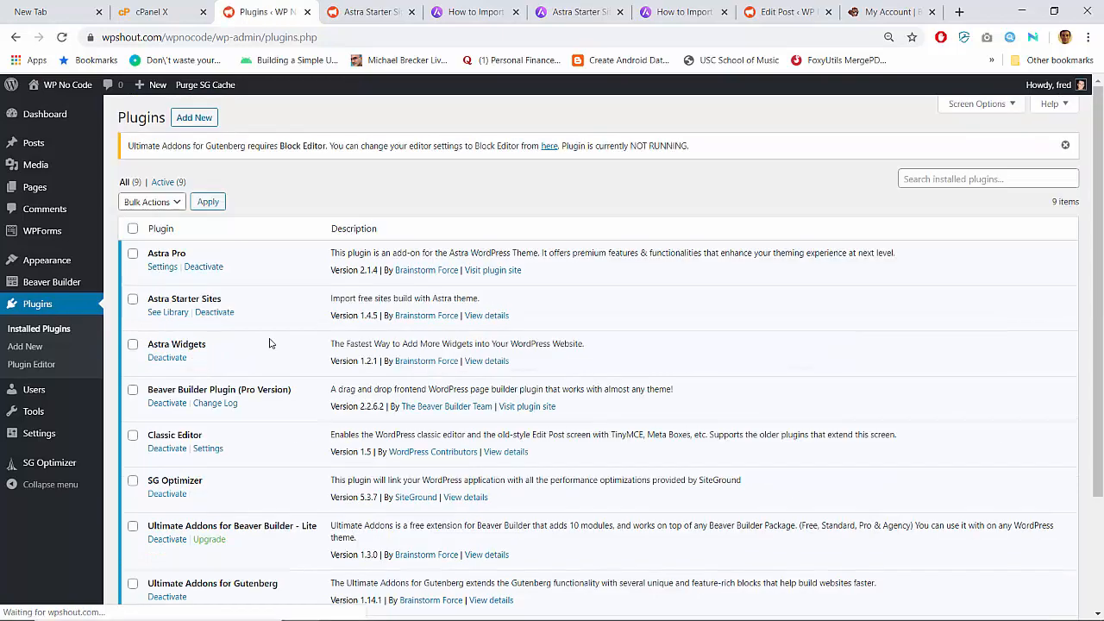
scroll(258, 349, down, 2)
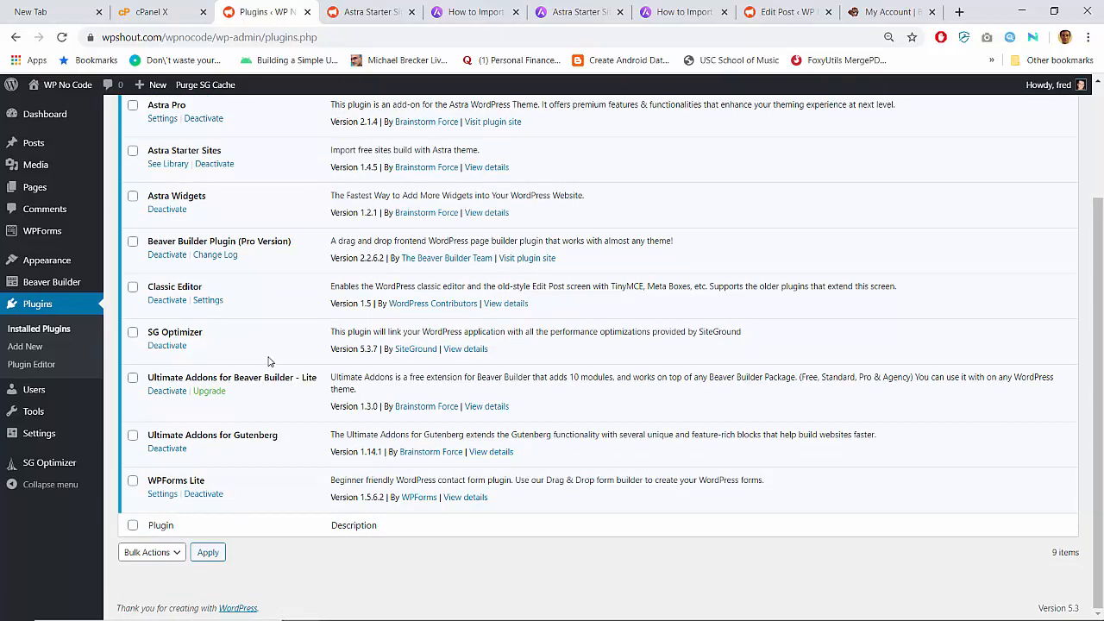
scroll(256, 459, up, 1)
triple_click(255, 459)
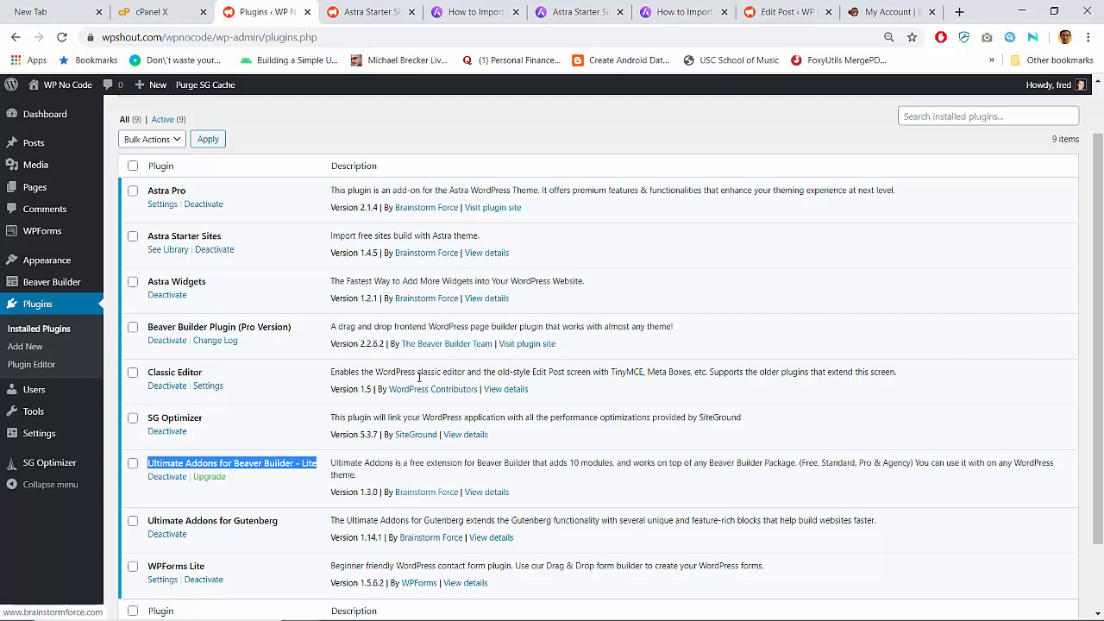
- Glance at the Astra import documentation, then return to the completed Growth Marketer import
click(503, 6)
click(258, 12)
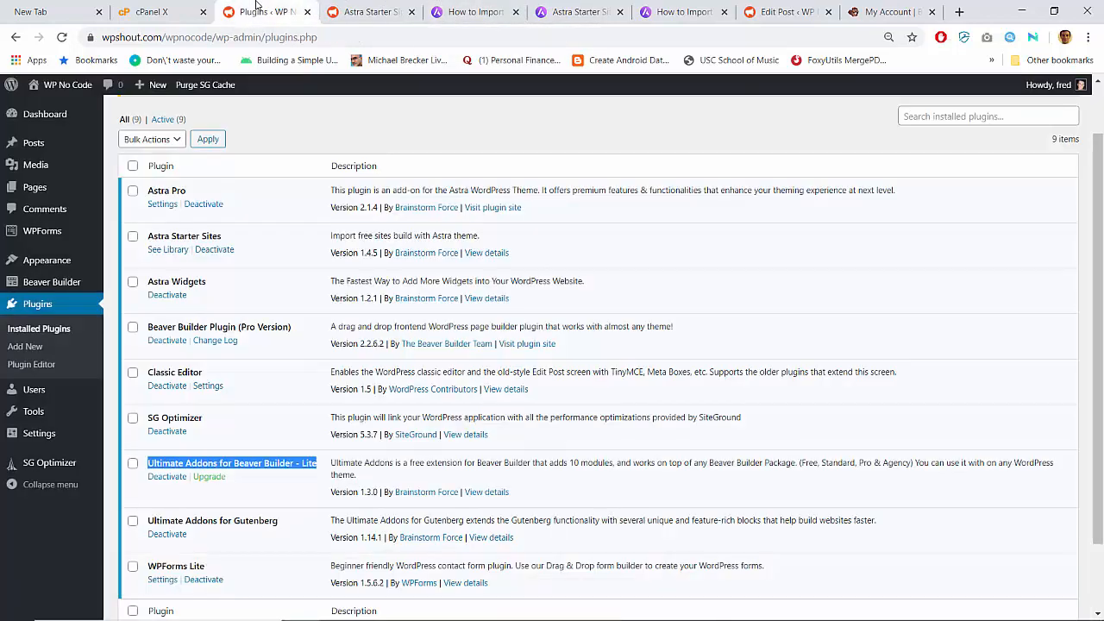
click(347, 466)
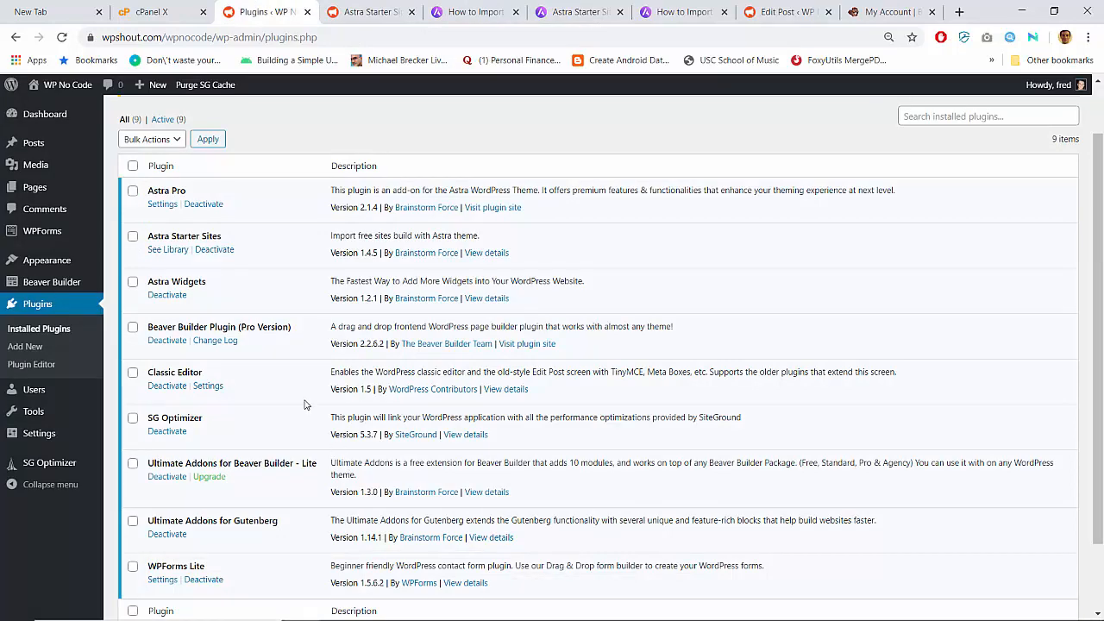
scroll(304, 404, up, 1)
scroll(304, 405, down, 2)
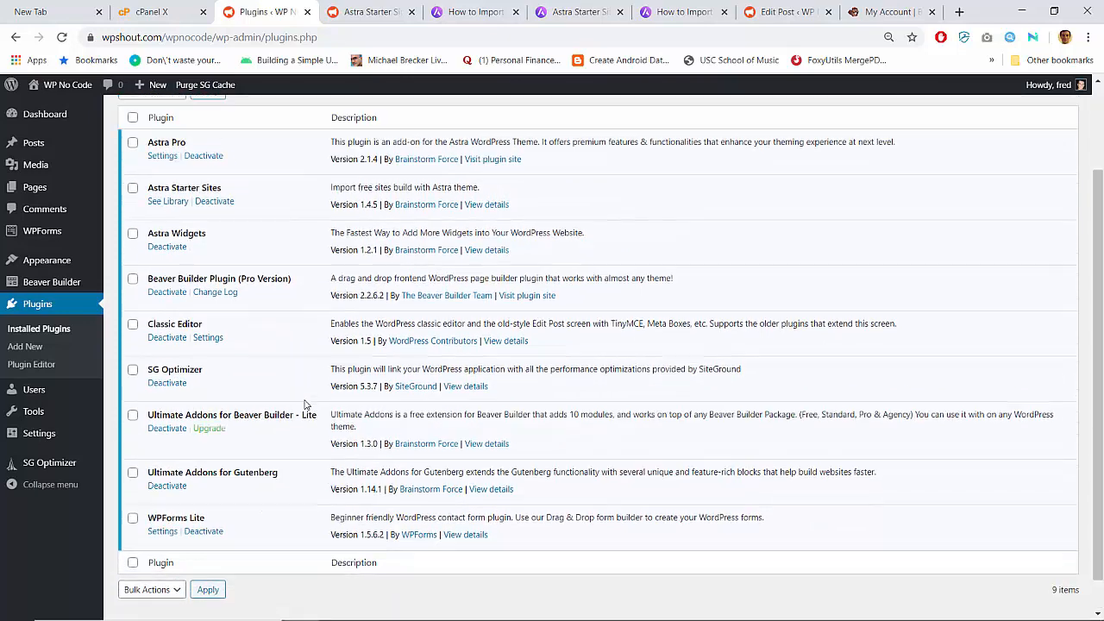
scroll(304, 405, up, 2)
click(384, 9)
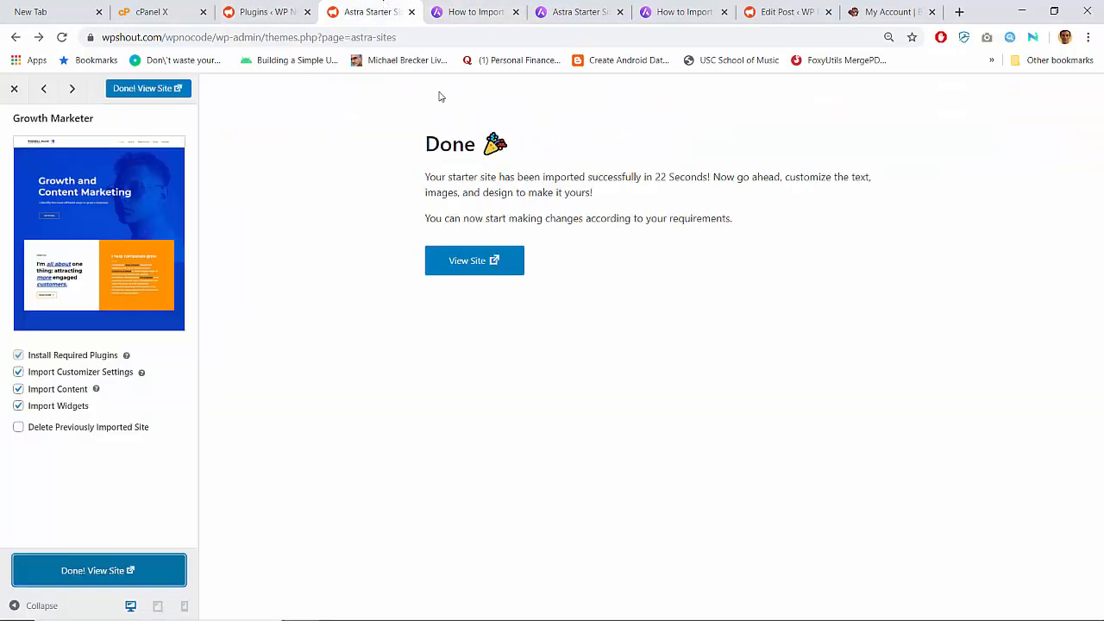
- View the imported site in a new tab and close the Astra Starter Sites tab
click(488, 270)
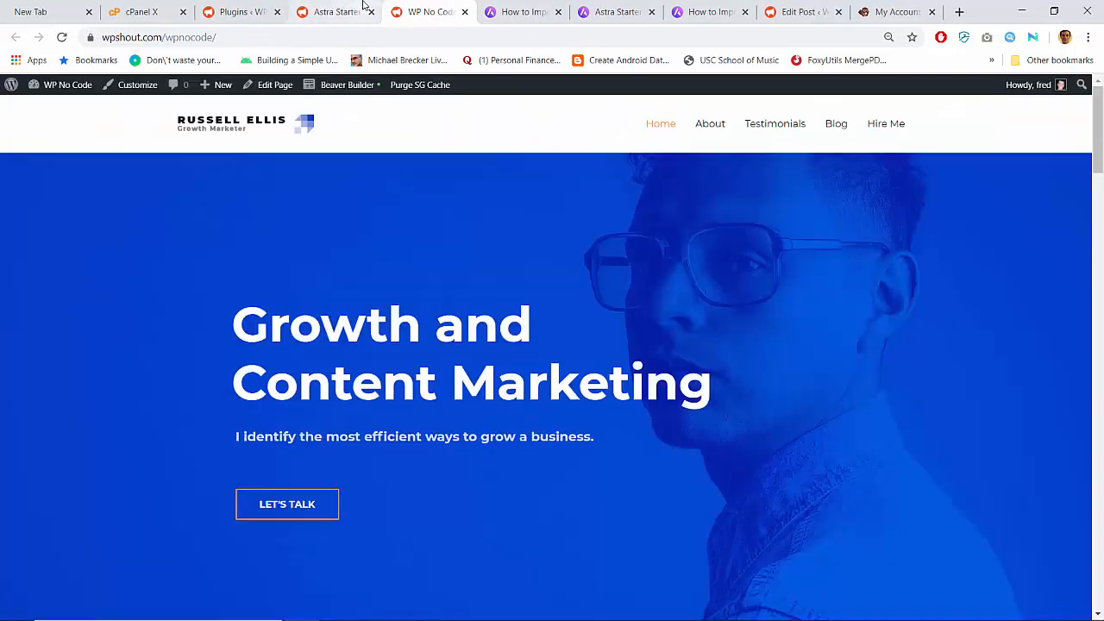
click(364, 10)
click(370, 12)
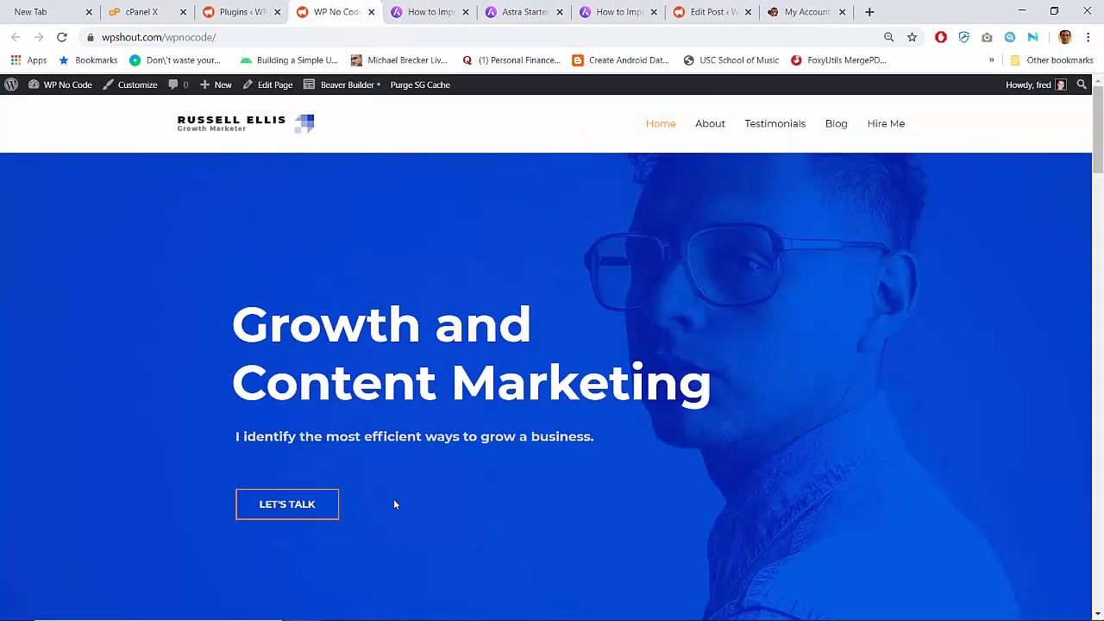
- Scroll the Growth Marketer homepage, then switch to the wpnocode.txt notes in Sublime Text
scroll(394, 505, down, 5)
scroll(393, 505, up, 5)
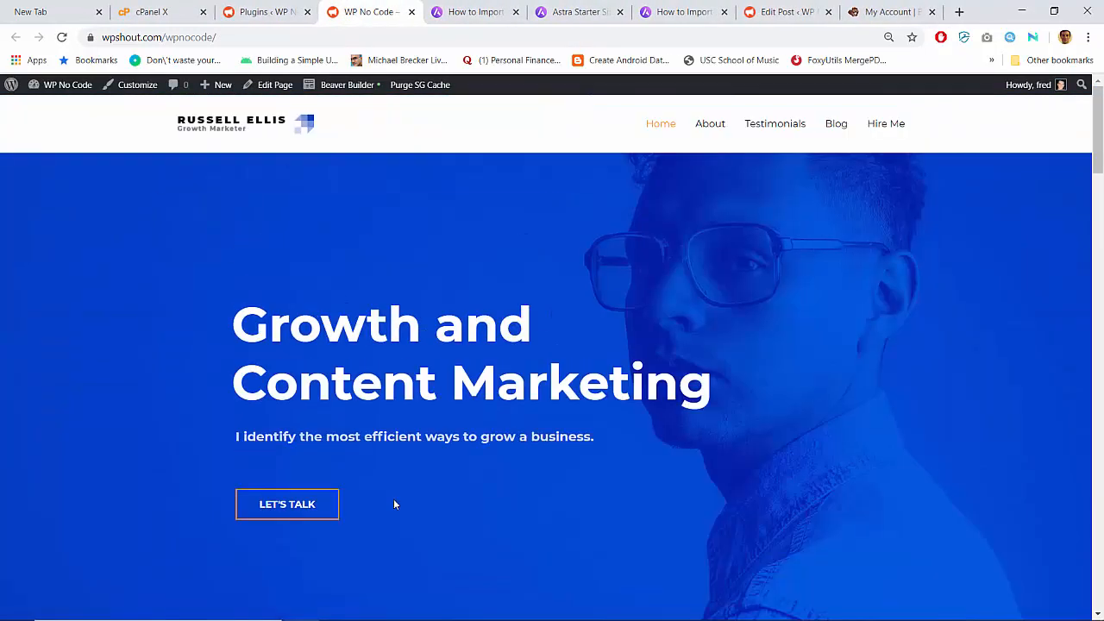
mouse_move(408, 619)
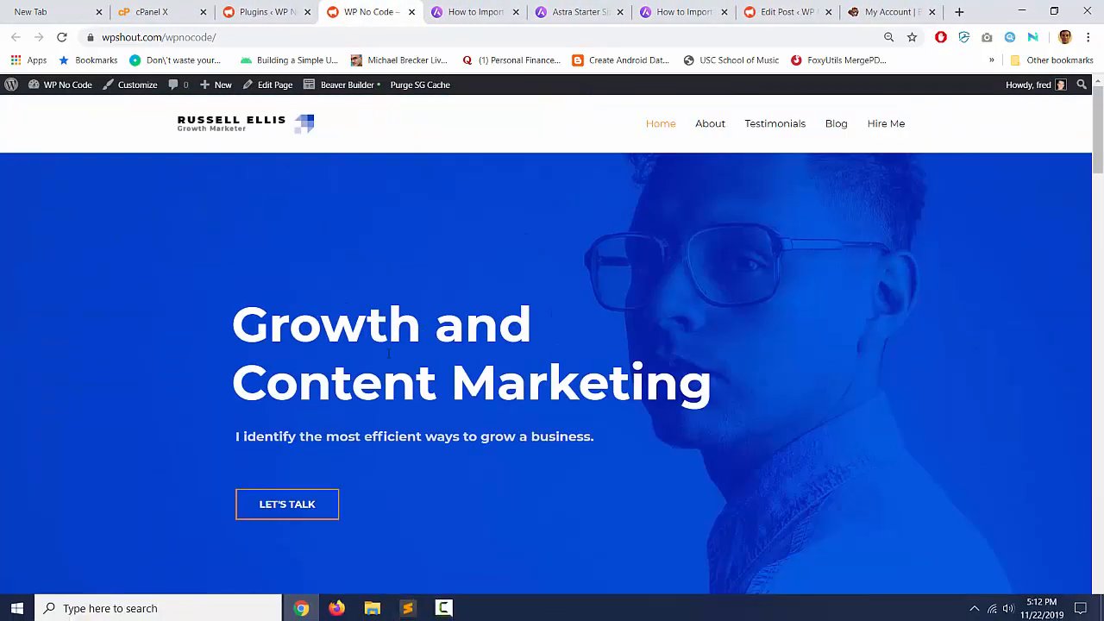
scroll(388, 353, down, 10)
scroll(388, 353, down, 5)
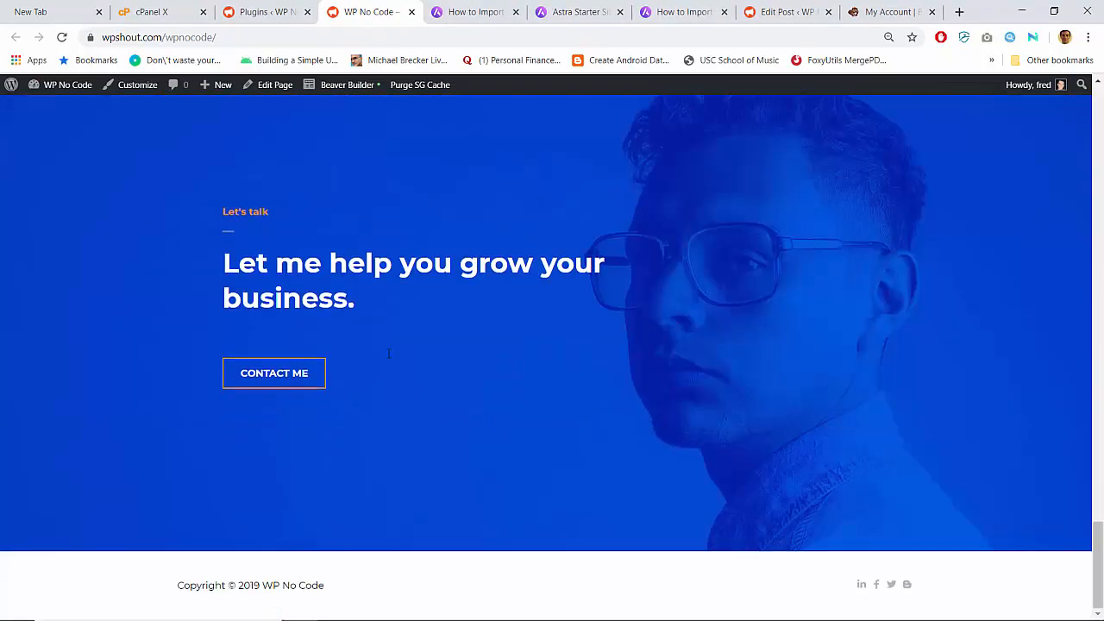
scroll(388, 353, up, 15)
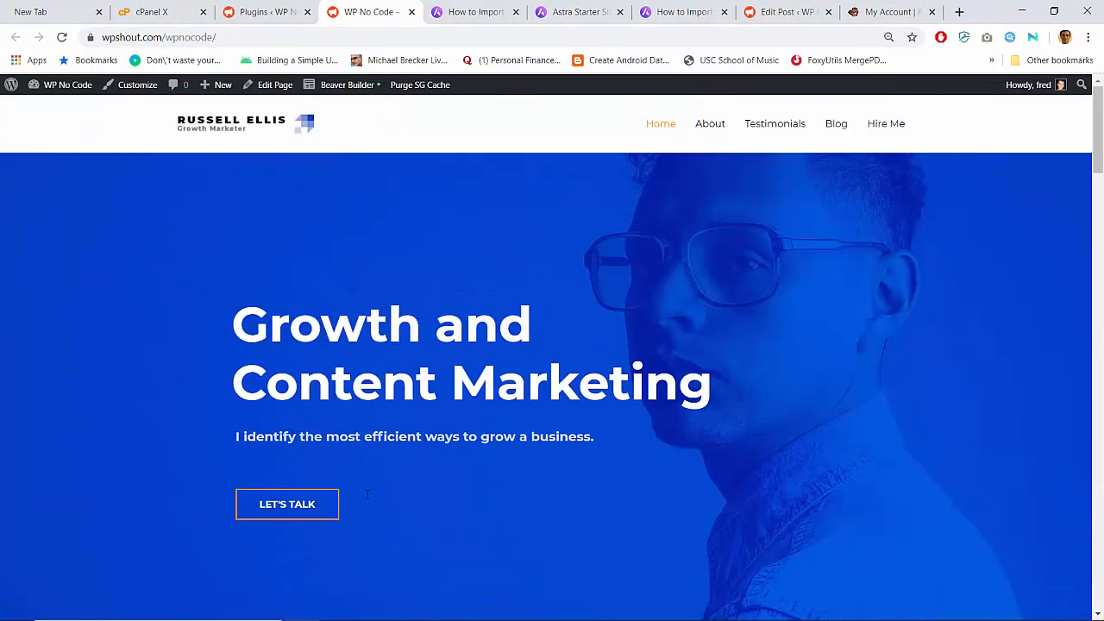
click(409, 607)
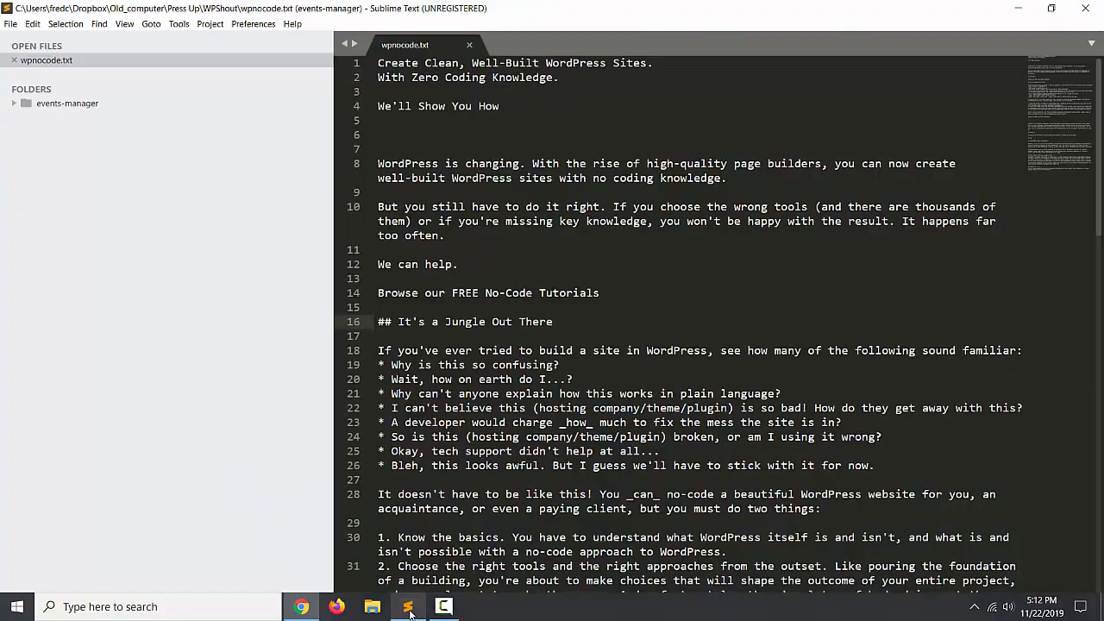
- Copy 'Create Clean, Well-Built WordPress Sites. With Zero Coding Knowledge.' from wpnocode.txt and return to the browser
drag(378, 62, 560, 78)
key(ctrl+c)
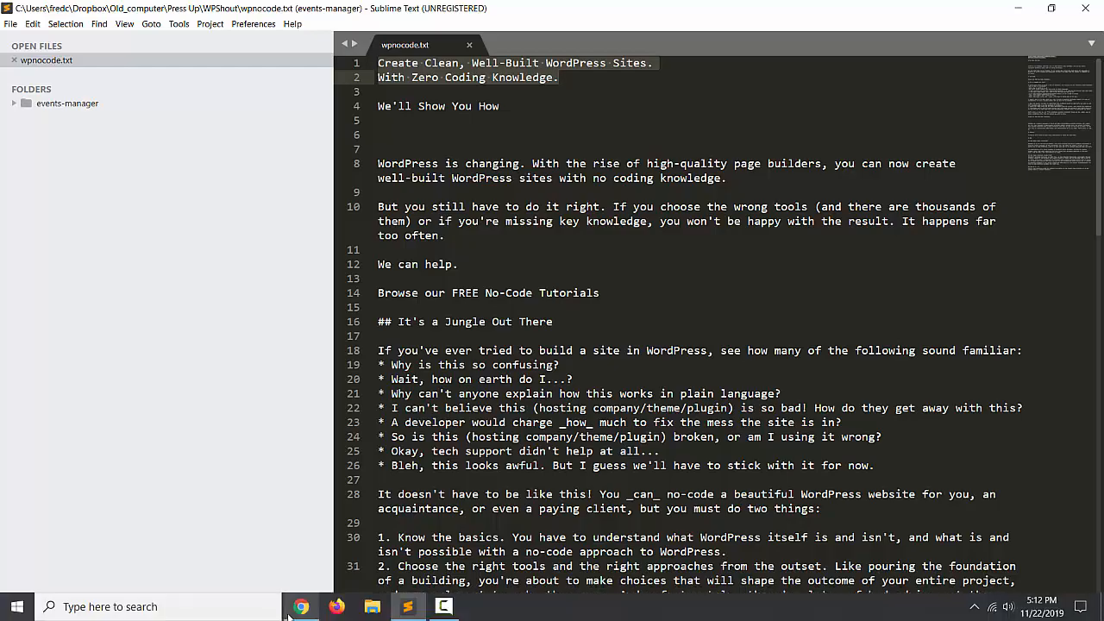
click(301, 606)
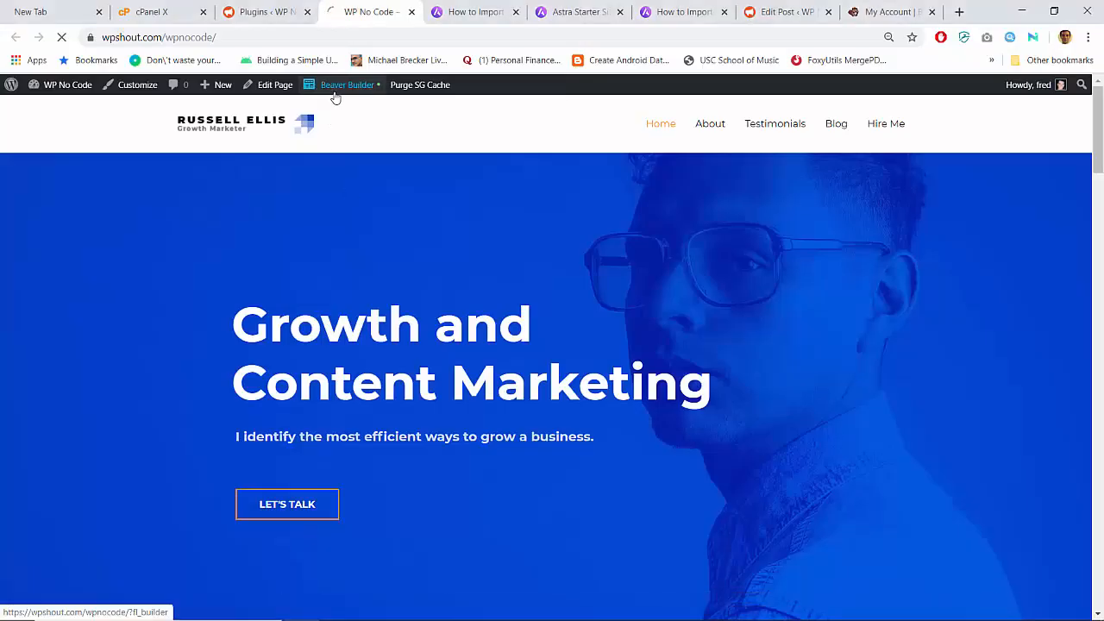
- Launch Beaver Builder and paste the copied two-sentence headline into the hero heading
click(335, 93)
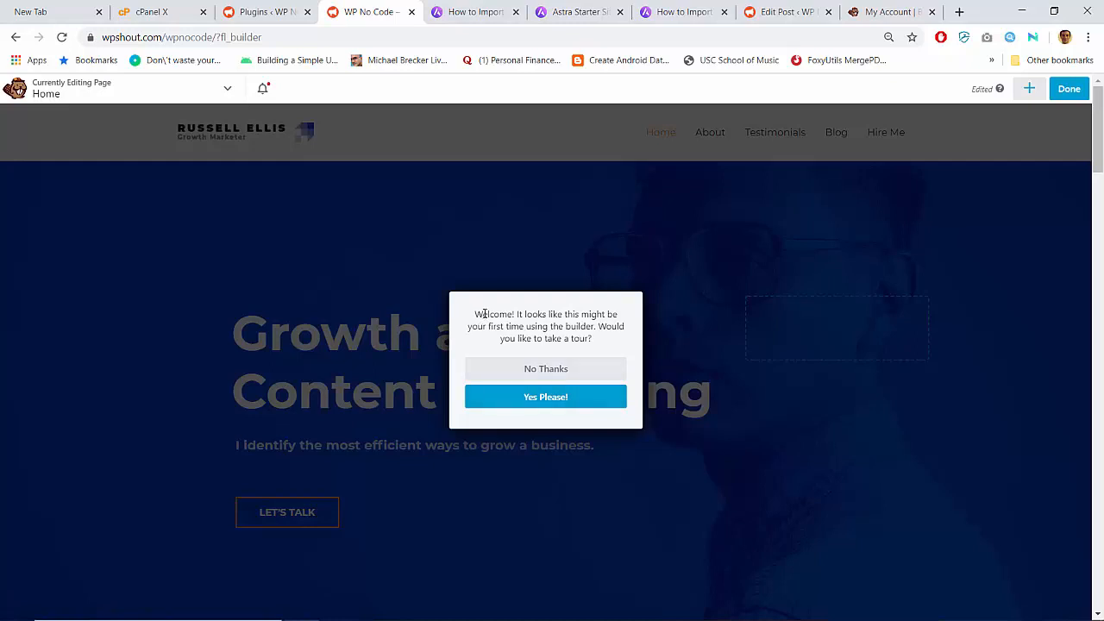
click(525, 369)
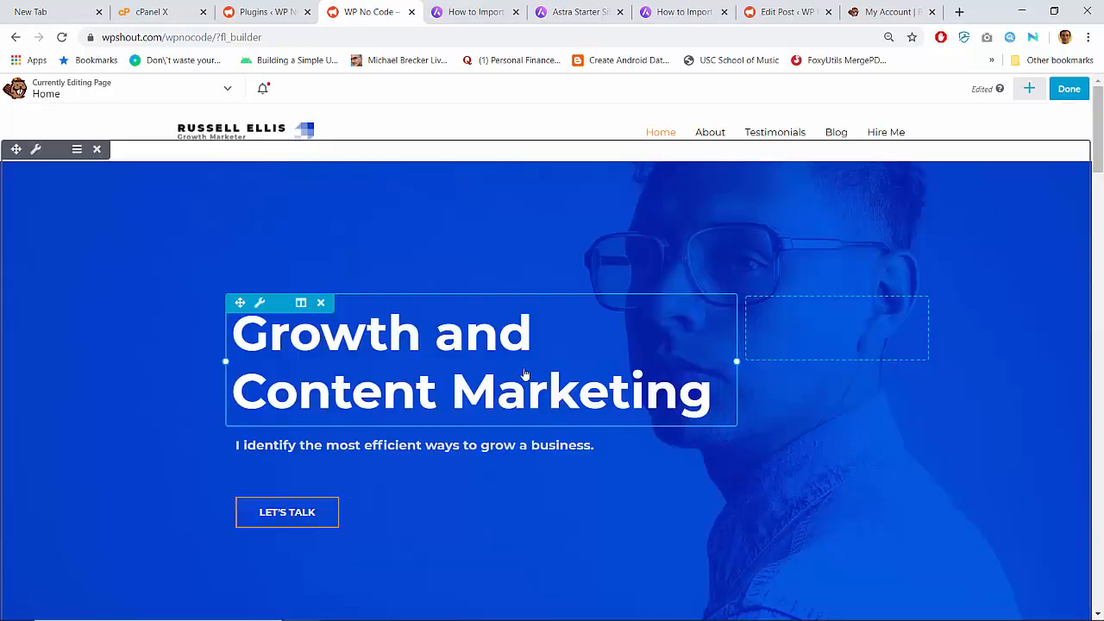
click(424, 345)
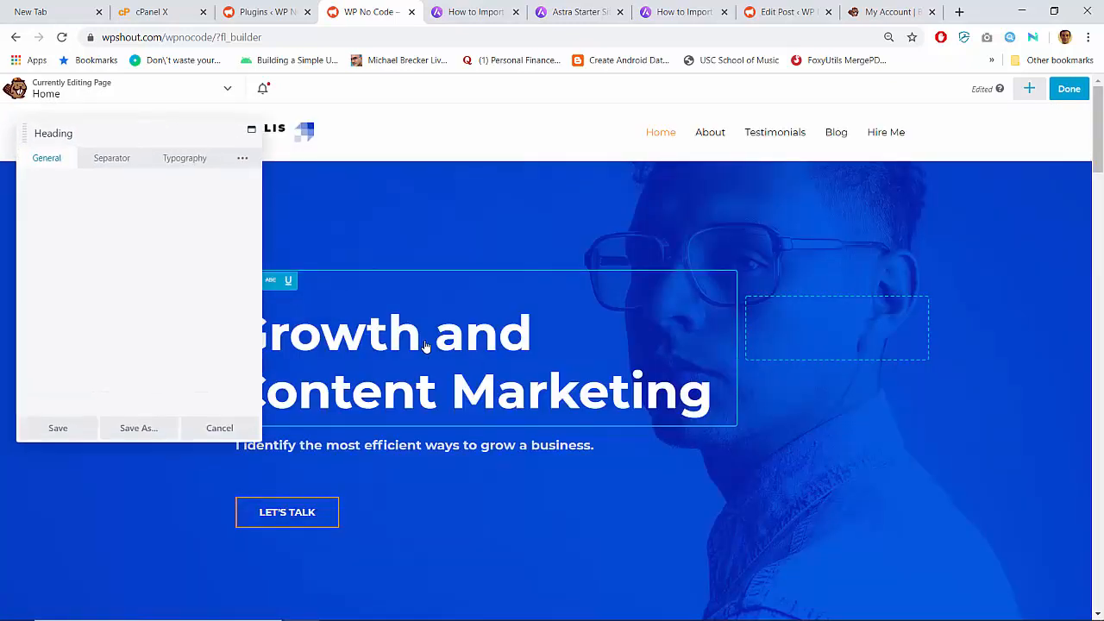
click(142, 211)
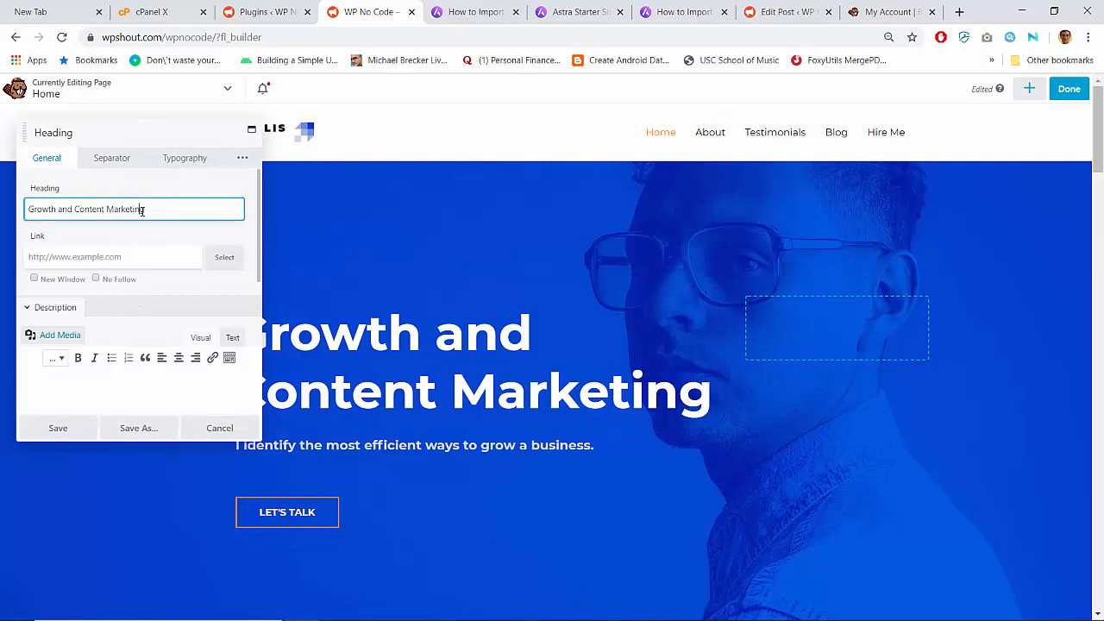
key(ctrl+a)
key(ctrl+v)
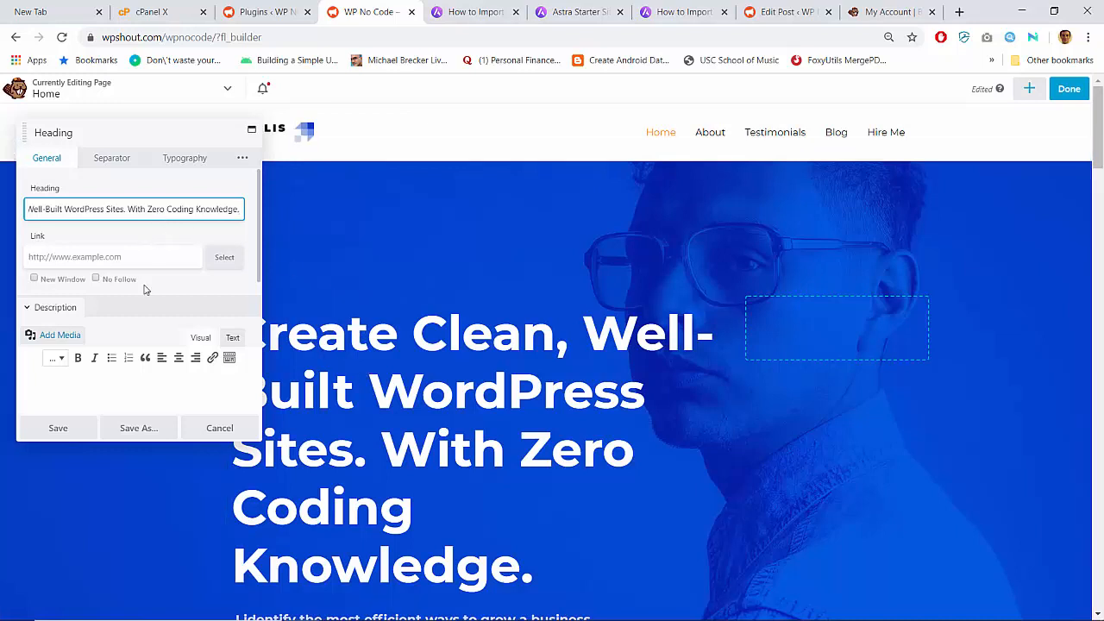
- Paste the headline into the heading's description too and look over the Separator options
click(124, 388)
key(ctrl+v)
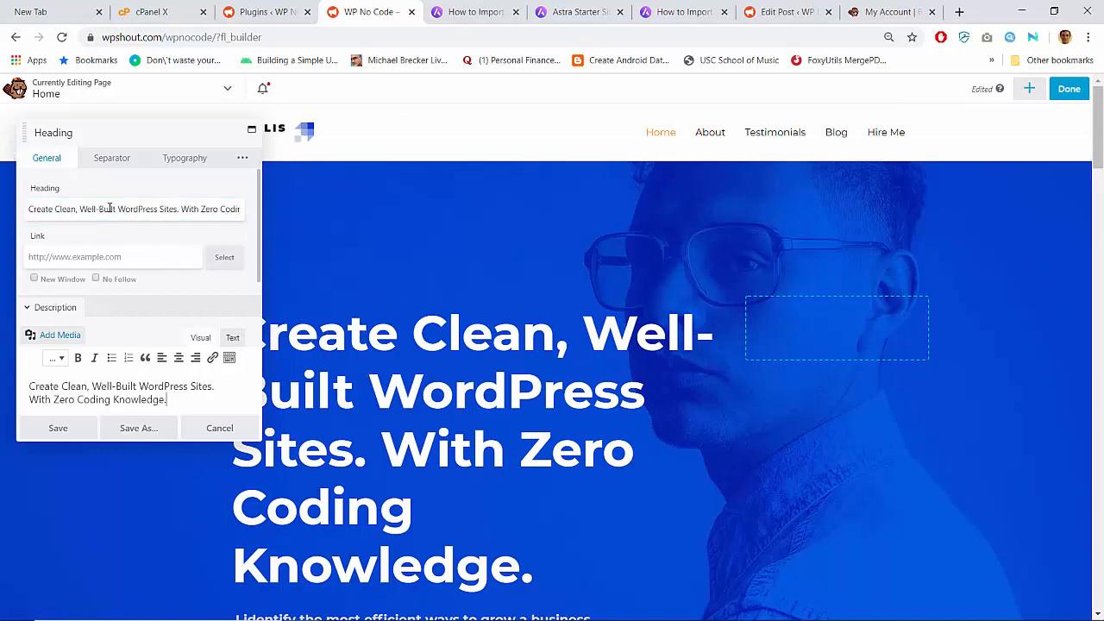
scroll(502, 402, down, 2)
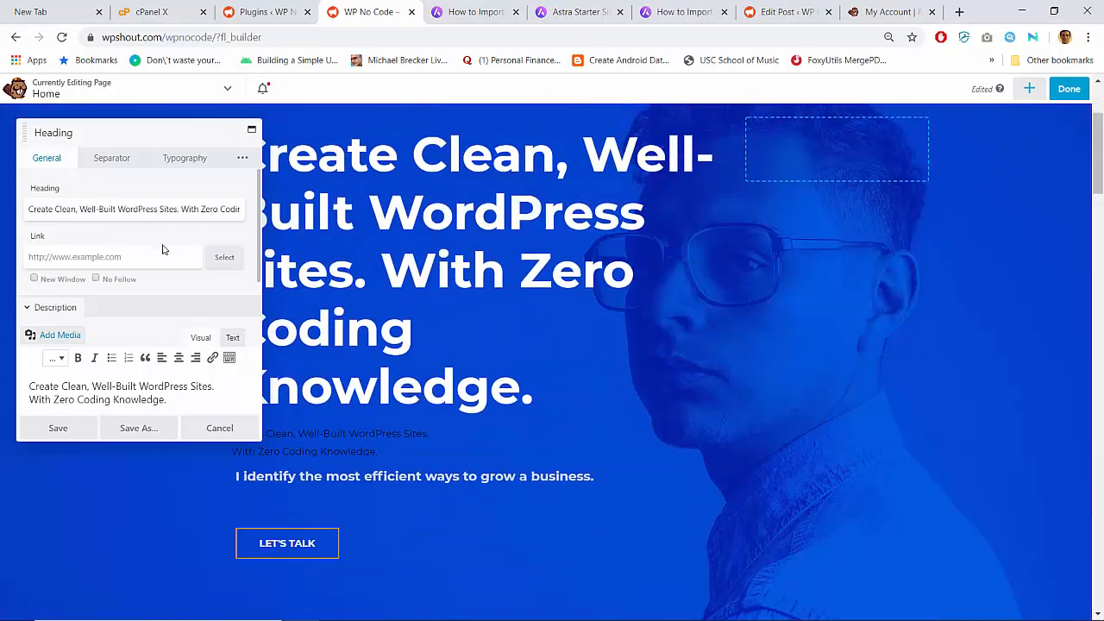
scroll(197, 296, down, 3)
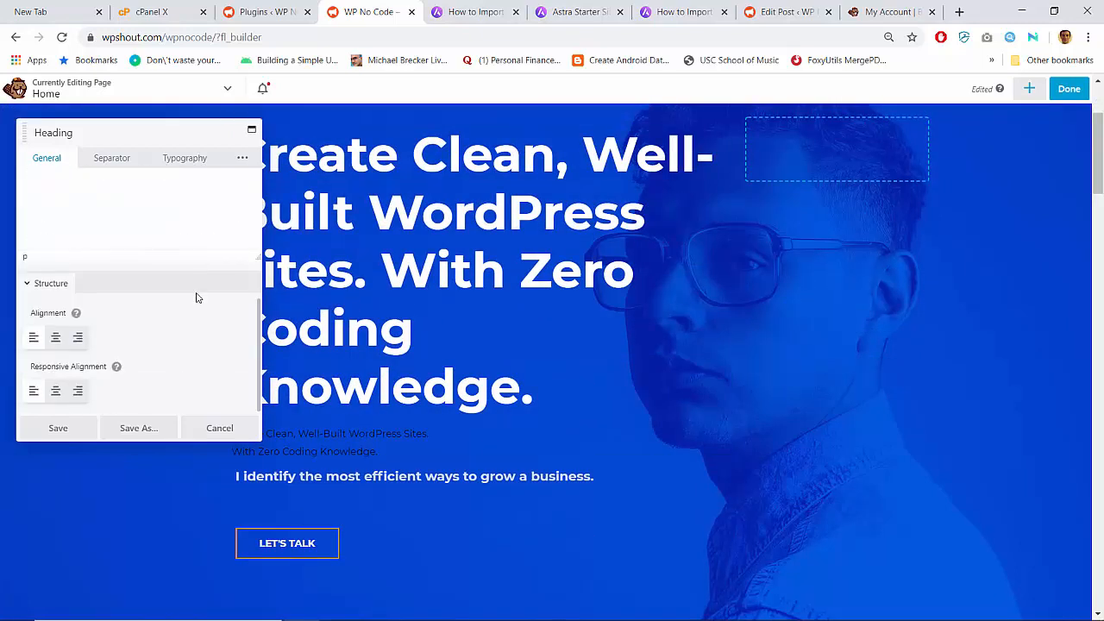
scroll(197, 295, up, 2)
scroll(197, 298, up, 1)
click(112, 158)
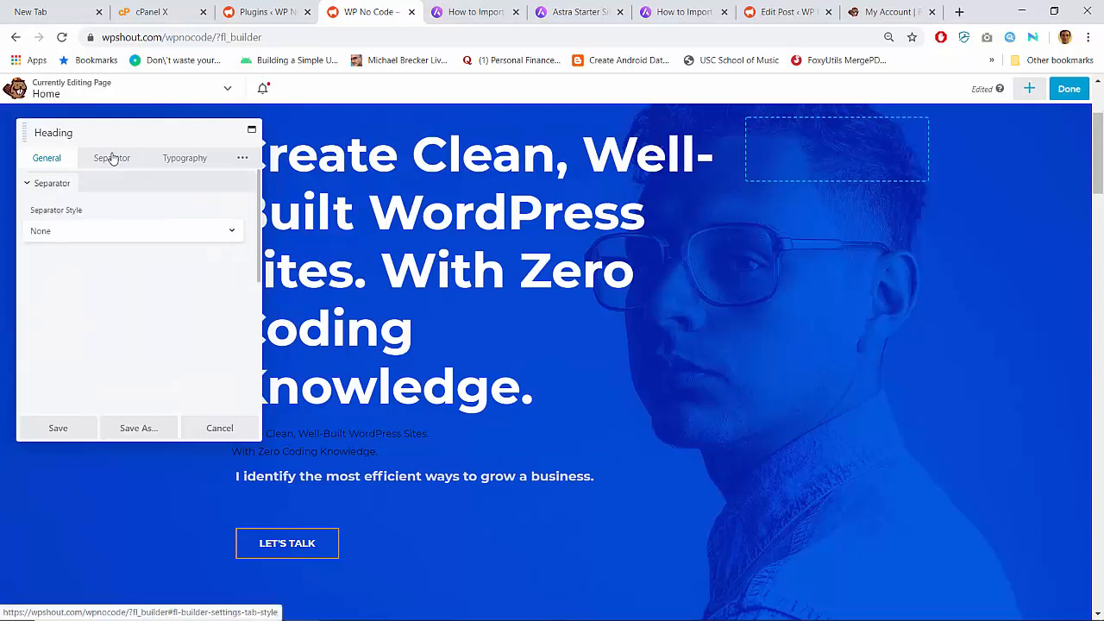
click(59, 156)
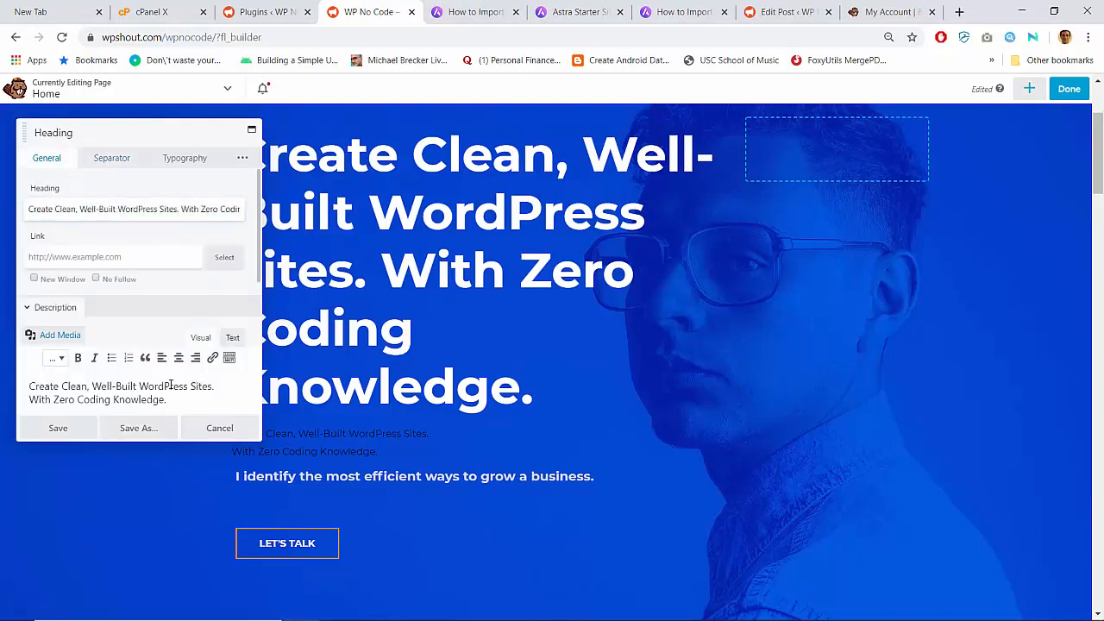
scroll(385, 358, up, 1)
scroll(386, 358, down, 2)
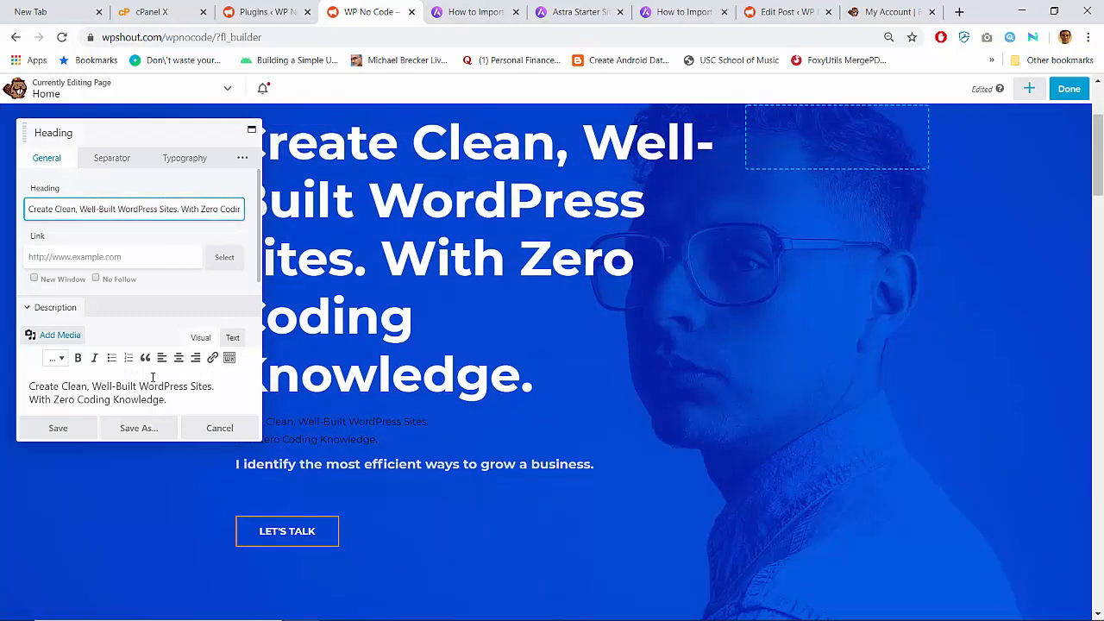
- Clear the description, trim the heading to 'Create Clean, Well-Built WordPress Sites.' and save
triple_click(146, 386)
key(ctrl+a)
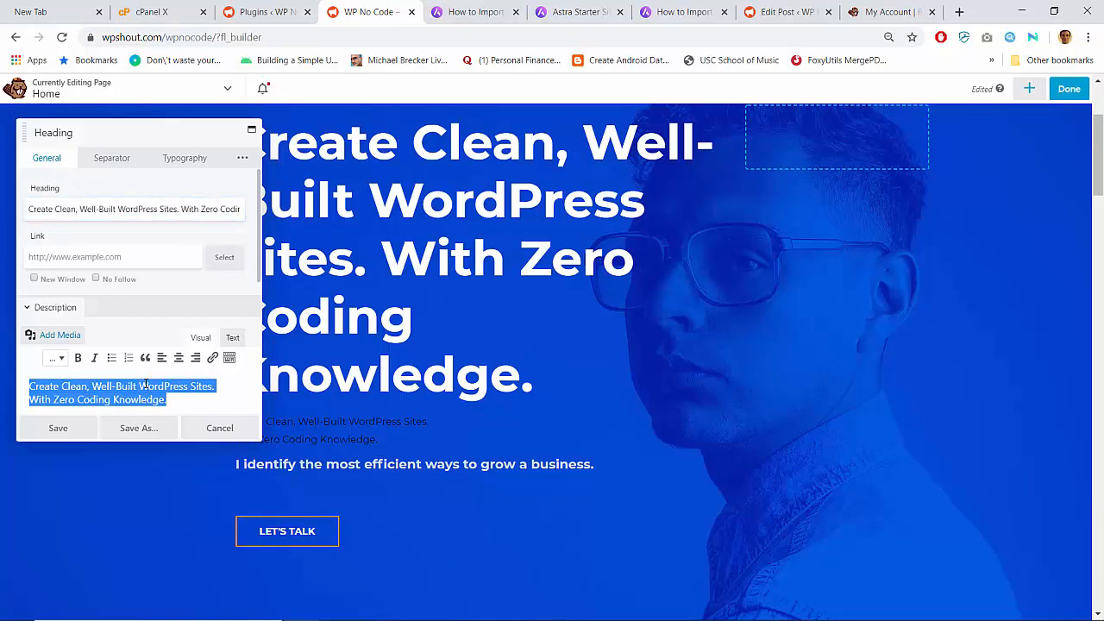
scroll(146, 386, down, 2)
key(BackSpace)
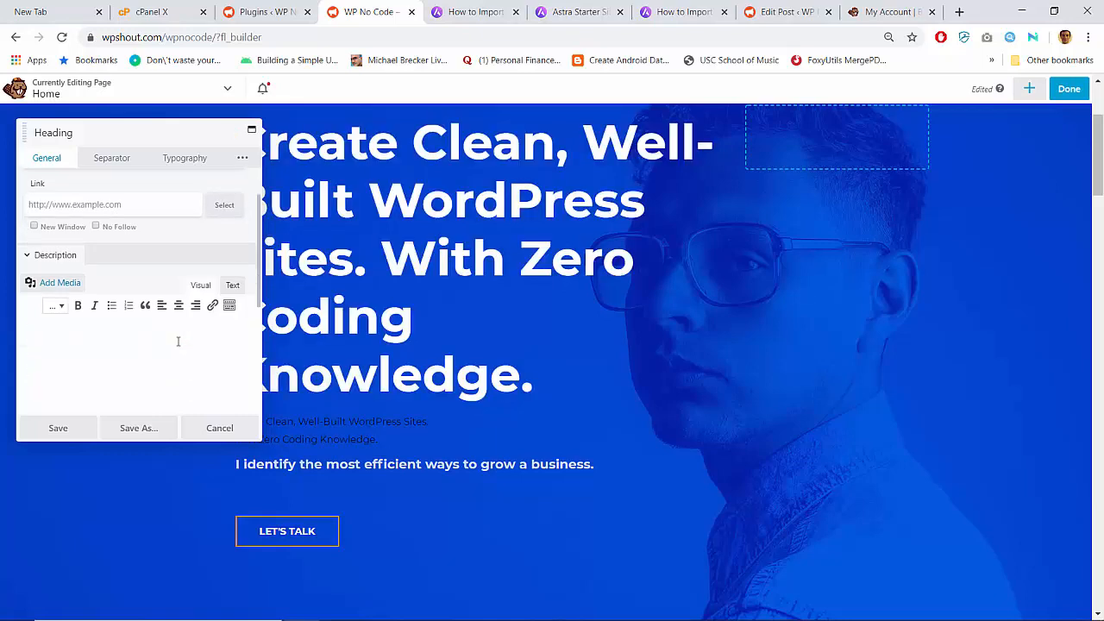
scroll(178, 341, up, 2)
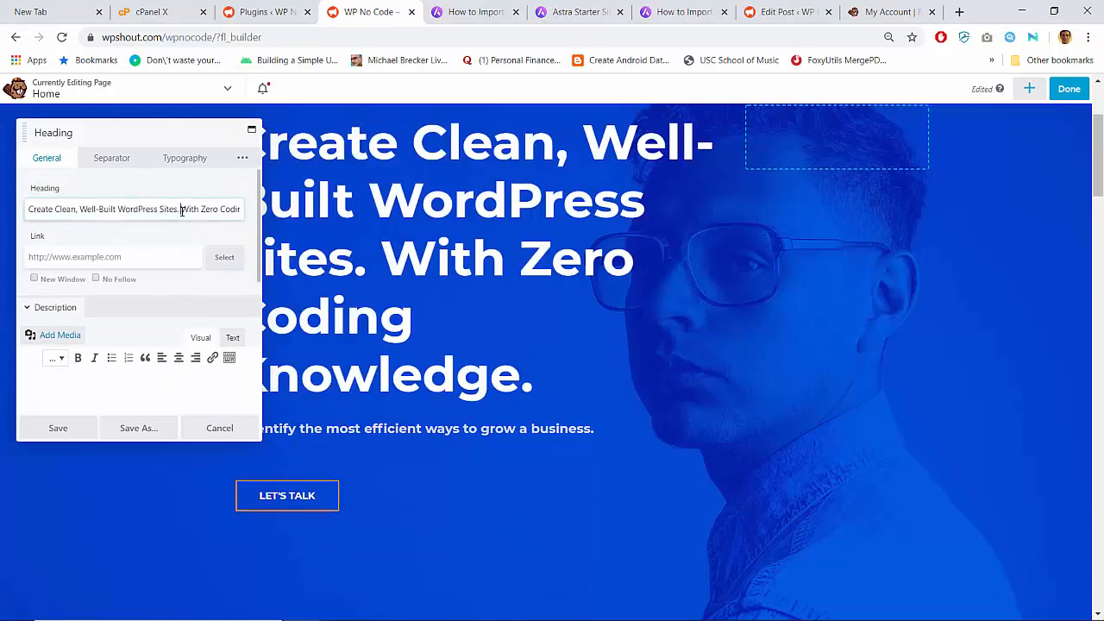
drag(180, 210, 438, 245)
key(BackSpace)
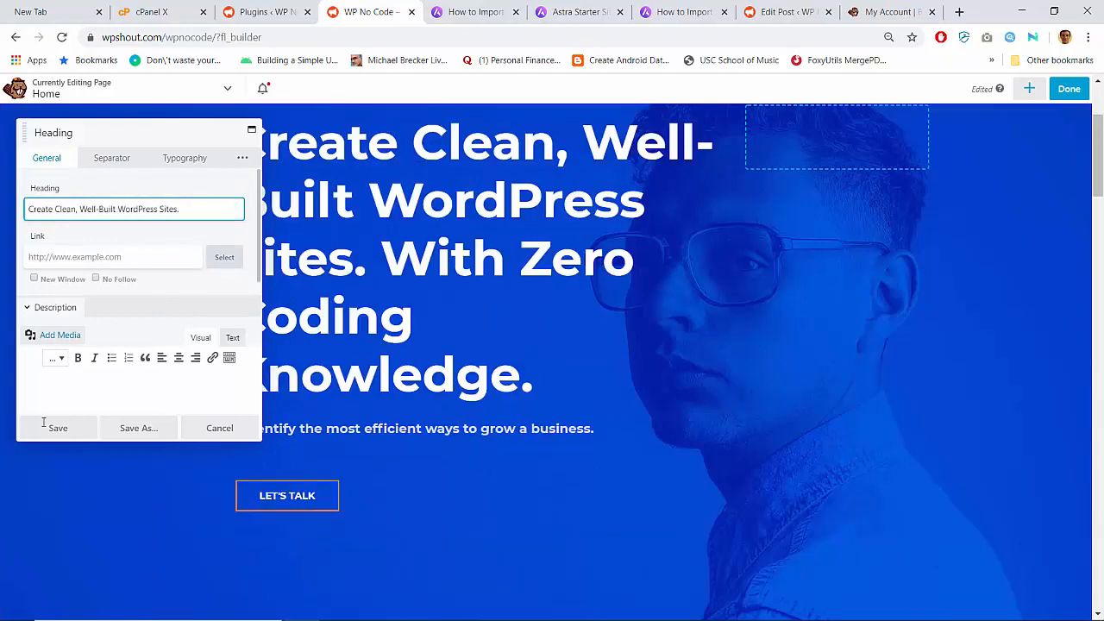
click(54, 428)
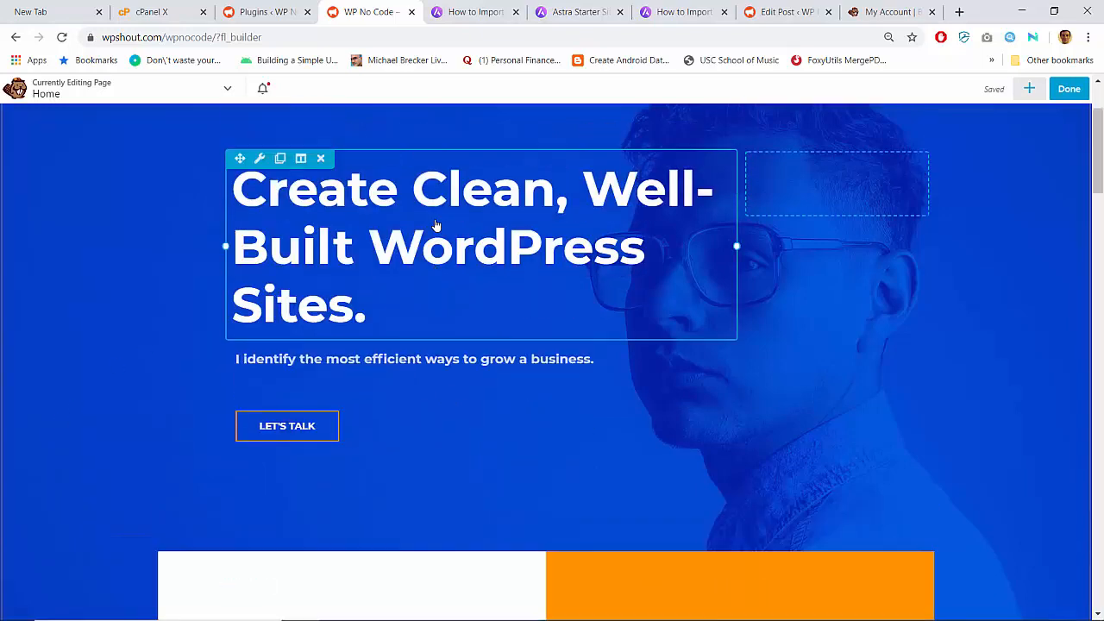
- Duplicate the heading and change the copy to 'With Zero Coding Knowledge.'
click(279, 211)
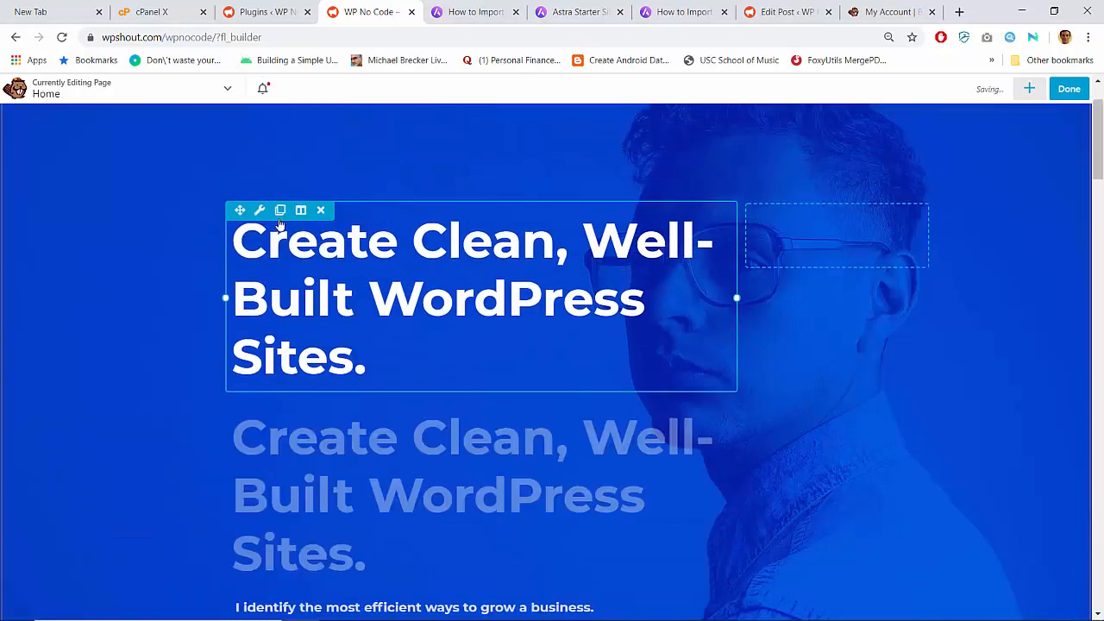
click(306, 463)
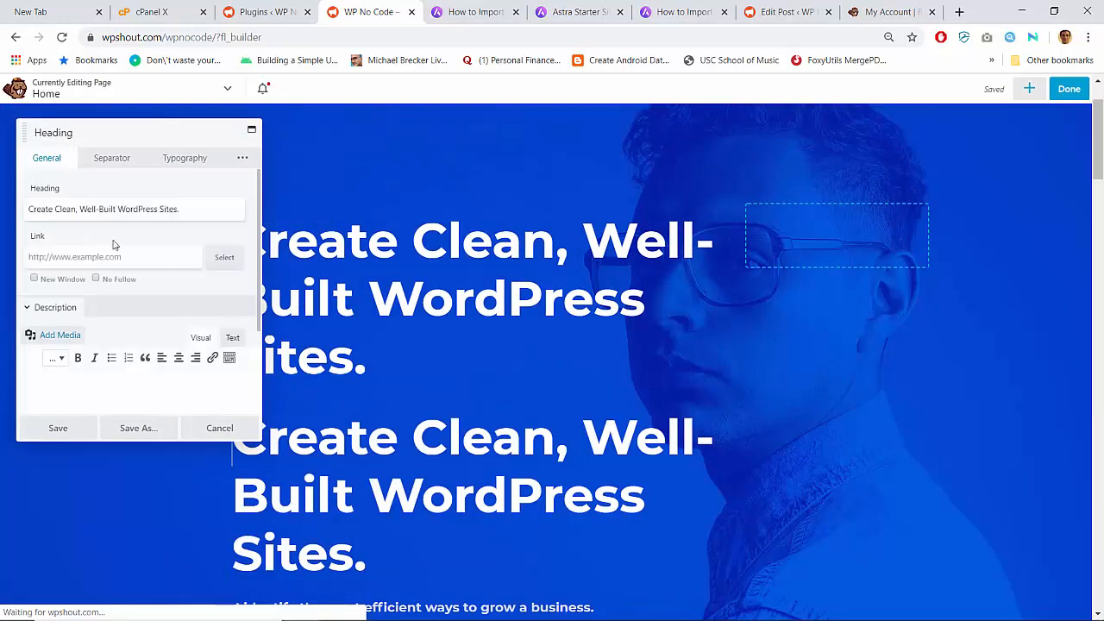
triple_click(109, 210)
text(With Zero Coding Knowledge.)
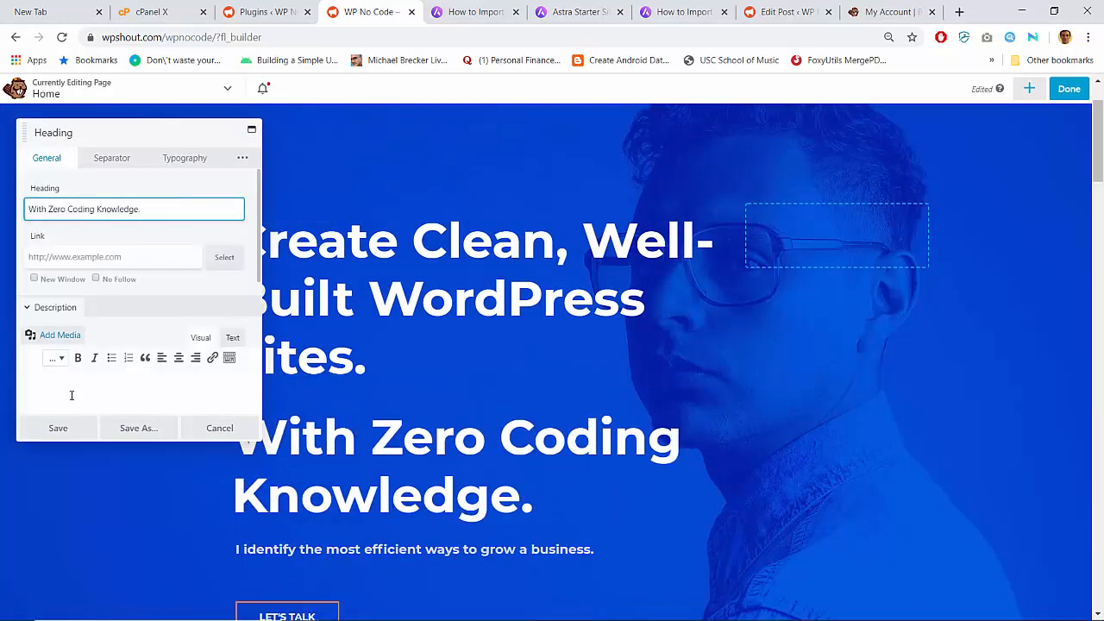
click(61, 429)
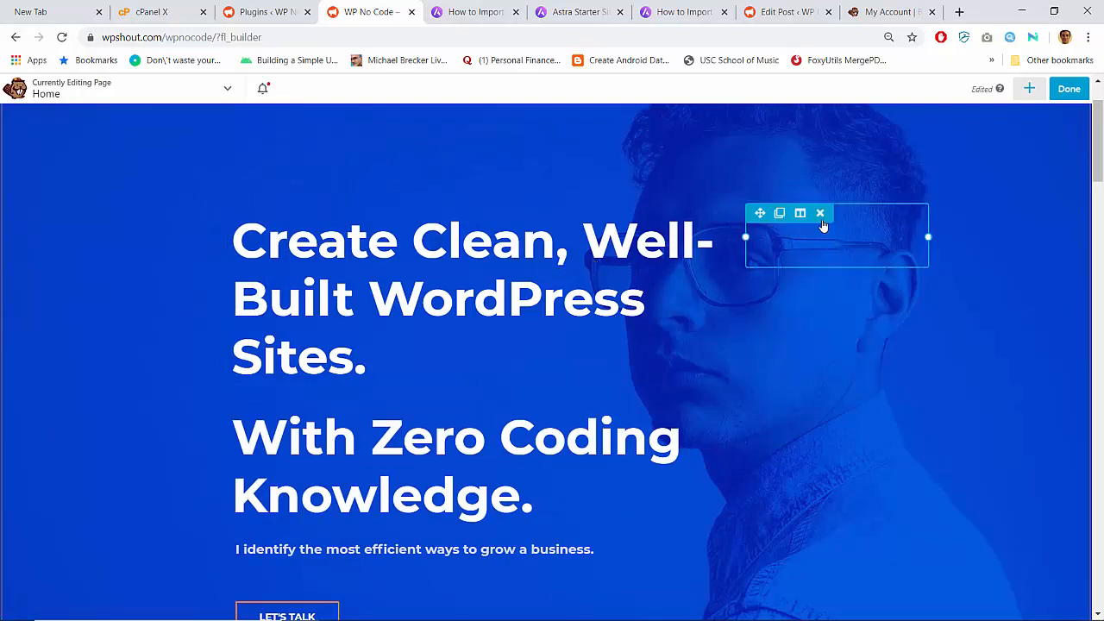
- Delete the empty module beside the headline and recheck the first heading's settings
click(820, 213)
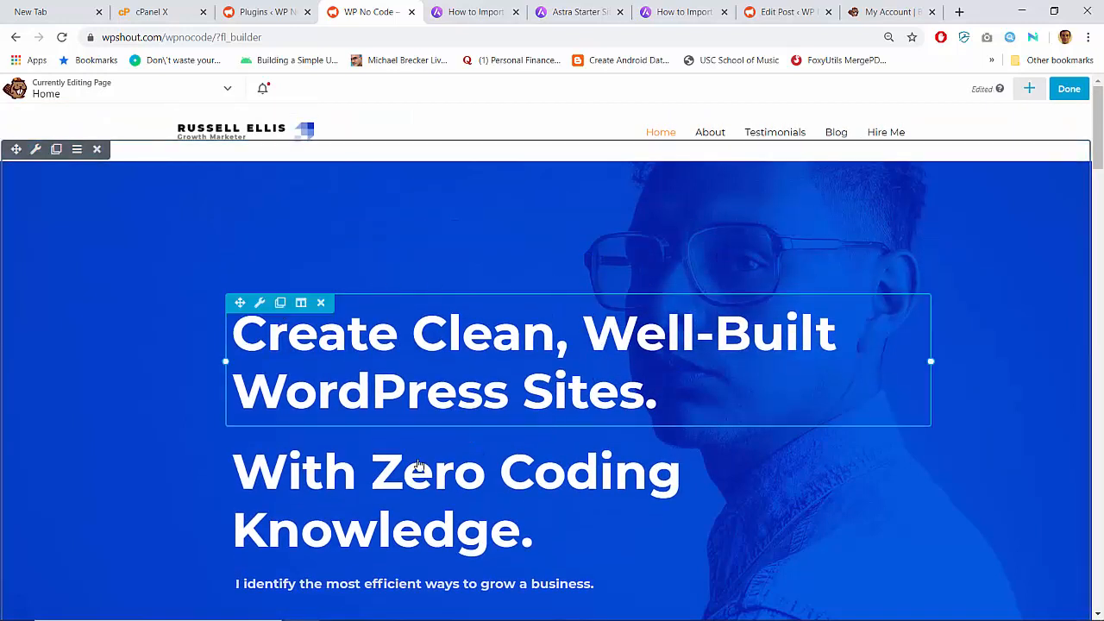
click(412, 391)
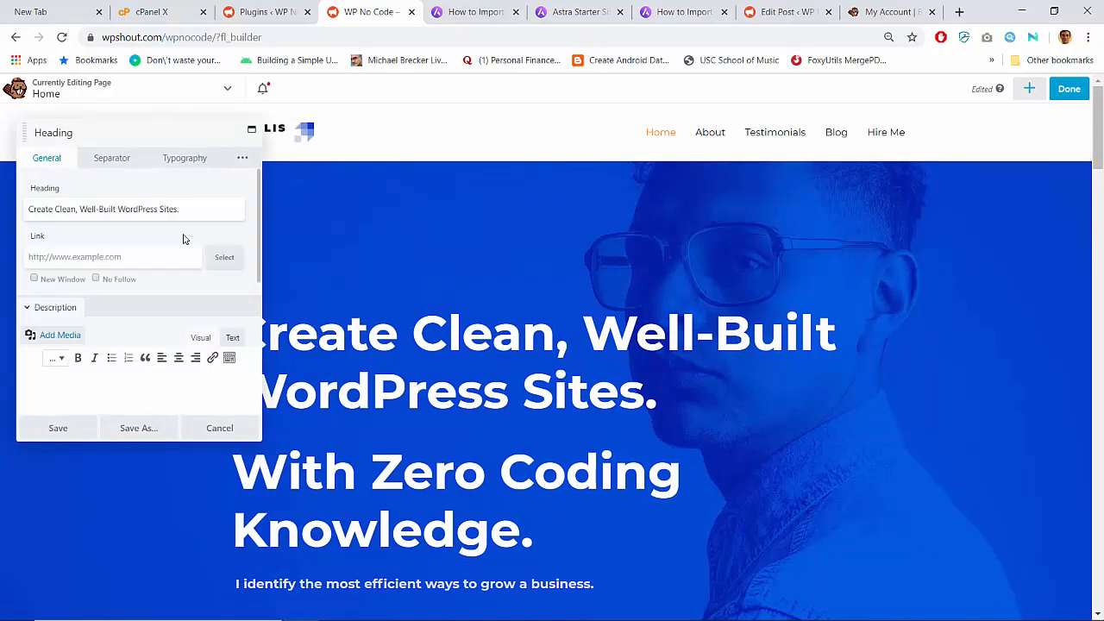
click(219, 426)
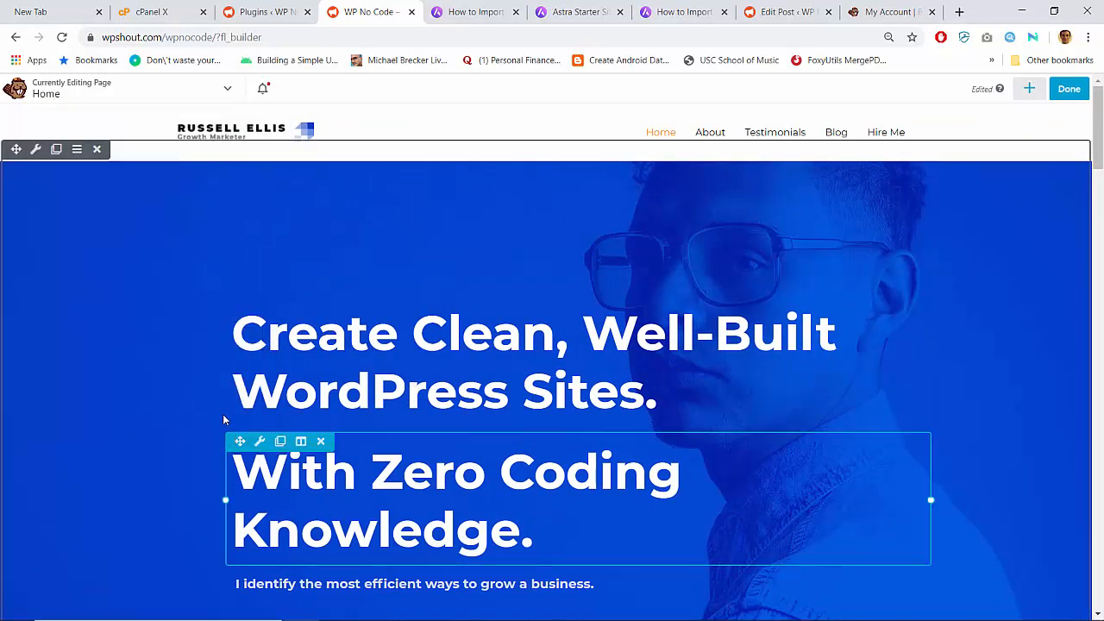
- Change the hero row's fixed content width from 800 to 1000 px and save the row
click(35, 149)
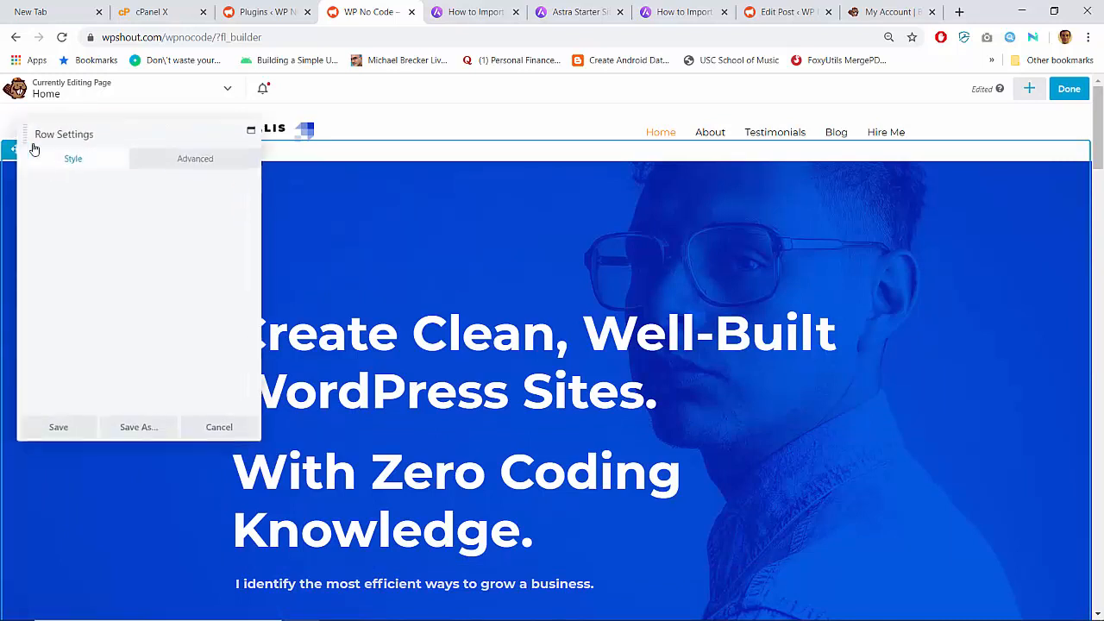
click(43, 321)
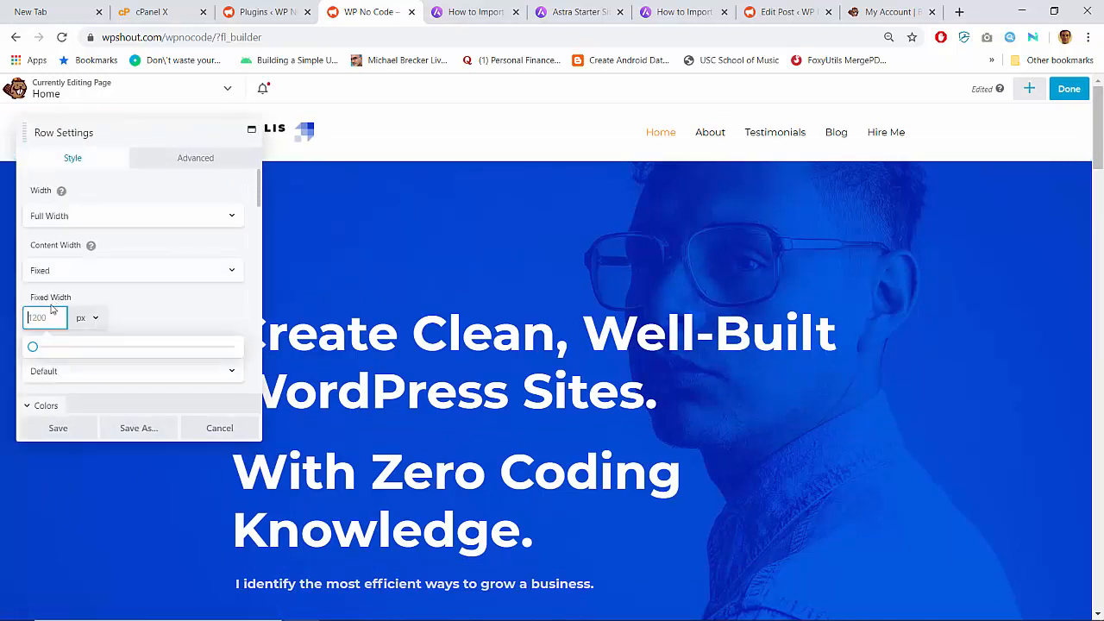
text(800)
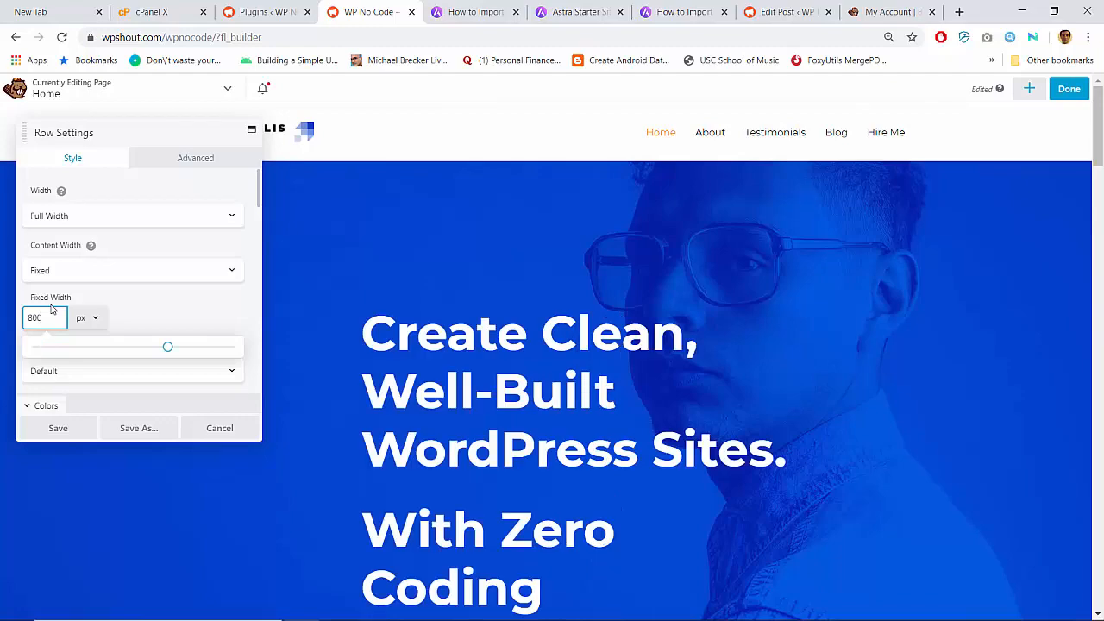
scroll(378, 349, down, 1)
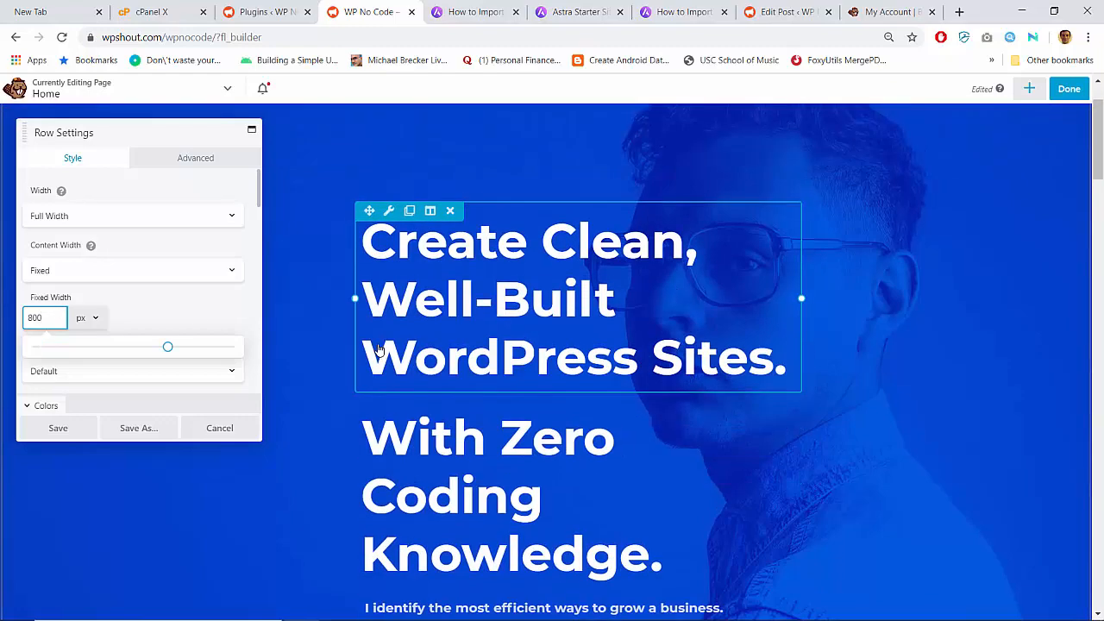
key(ctrl+a)
text(1000)
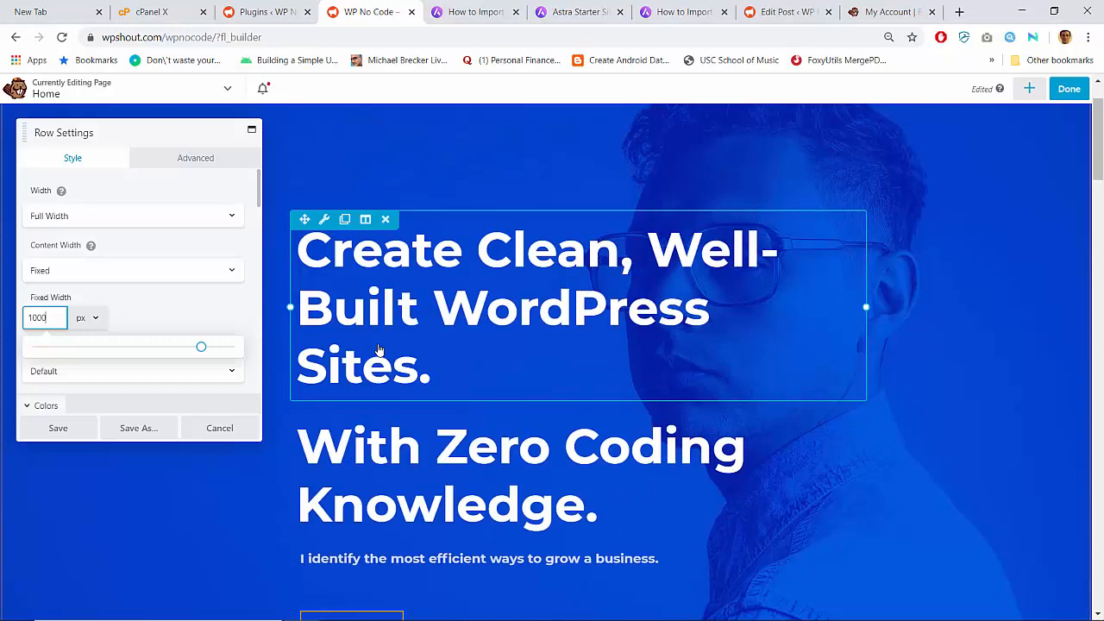
click(76, 427)
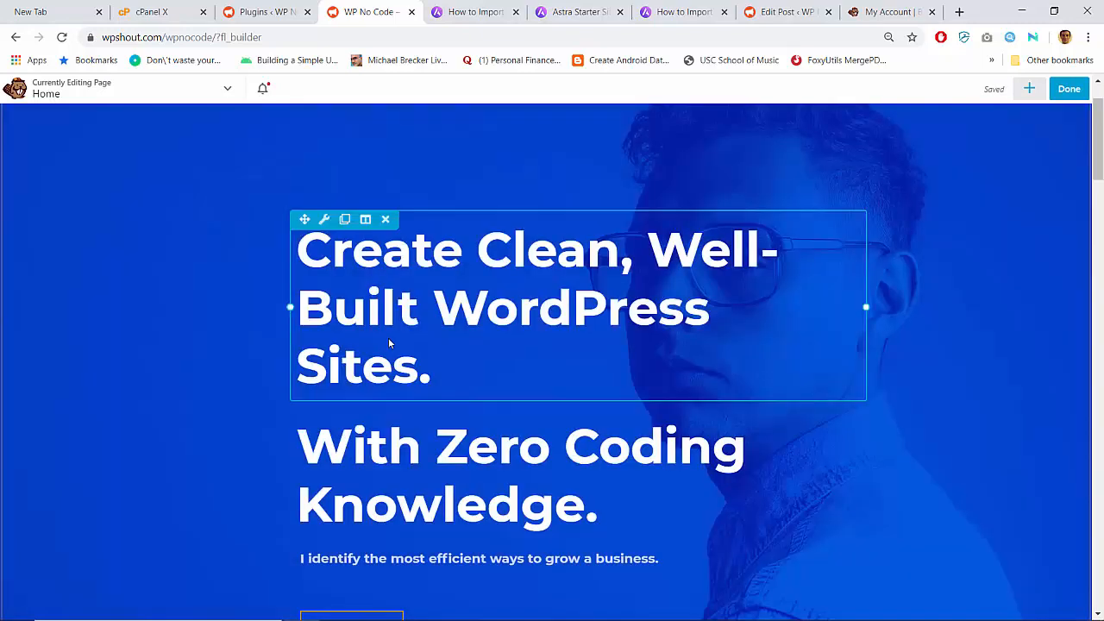
scroll(388, 343, up, 1)
- Make the 'Create Clean, Well-Built WordPress Sites.' heading an h2 with 60 px font size and save
click(398, 365)
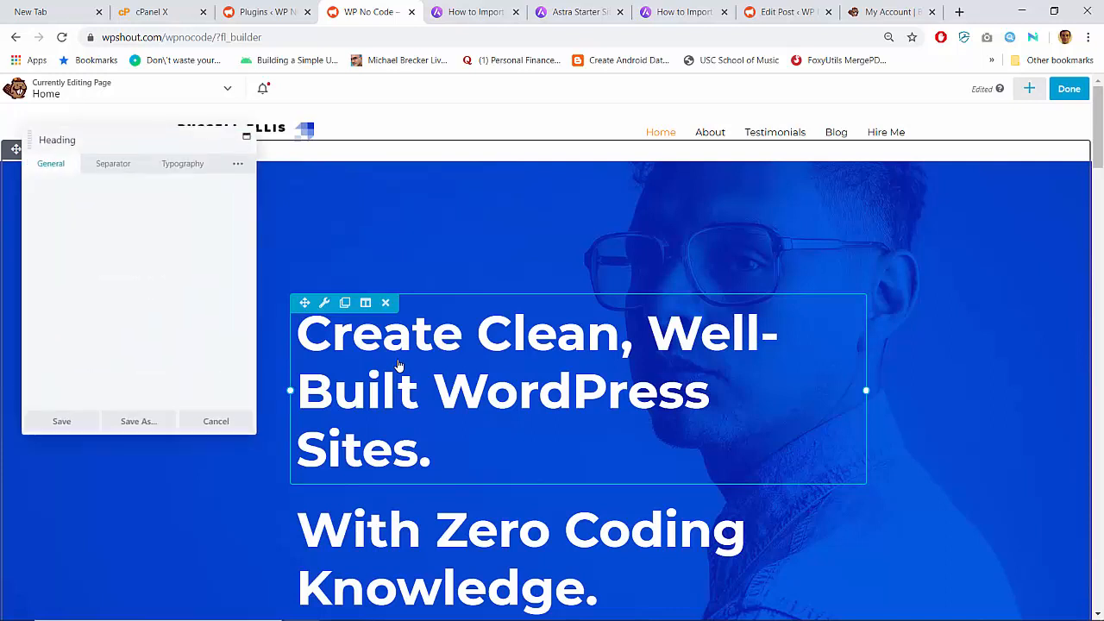
click(192, 212)
scroll(138, 259, down, 1)
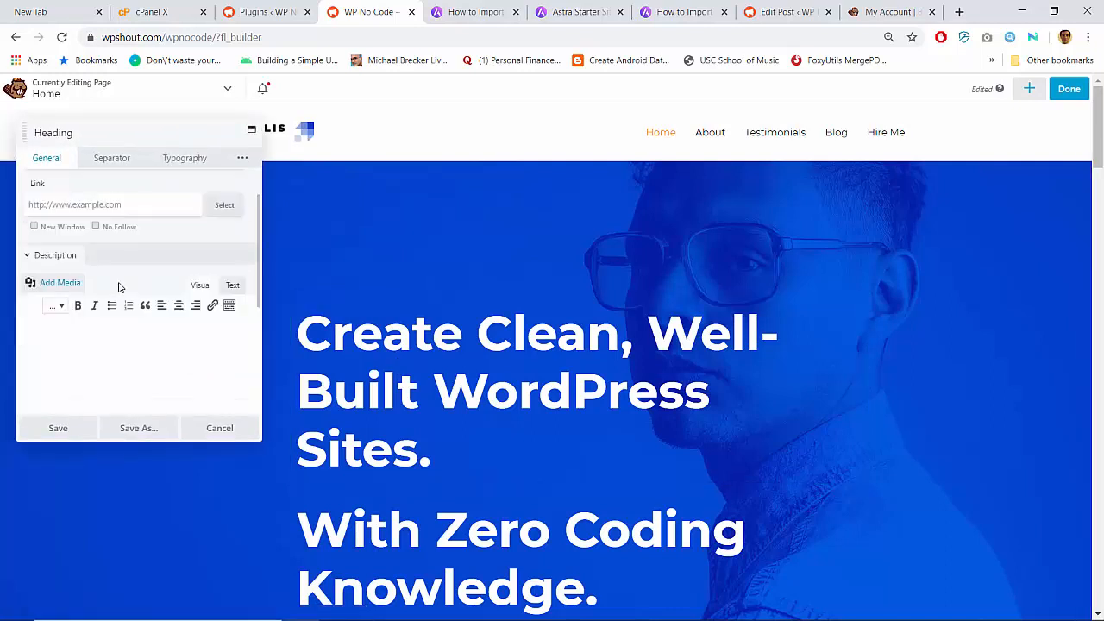
click(119, 163)
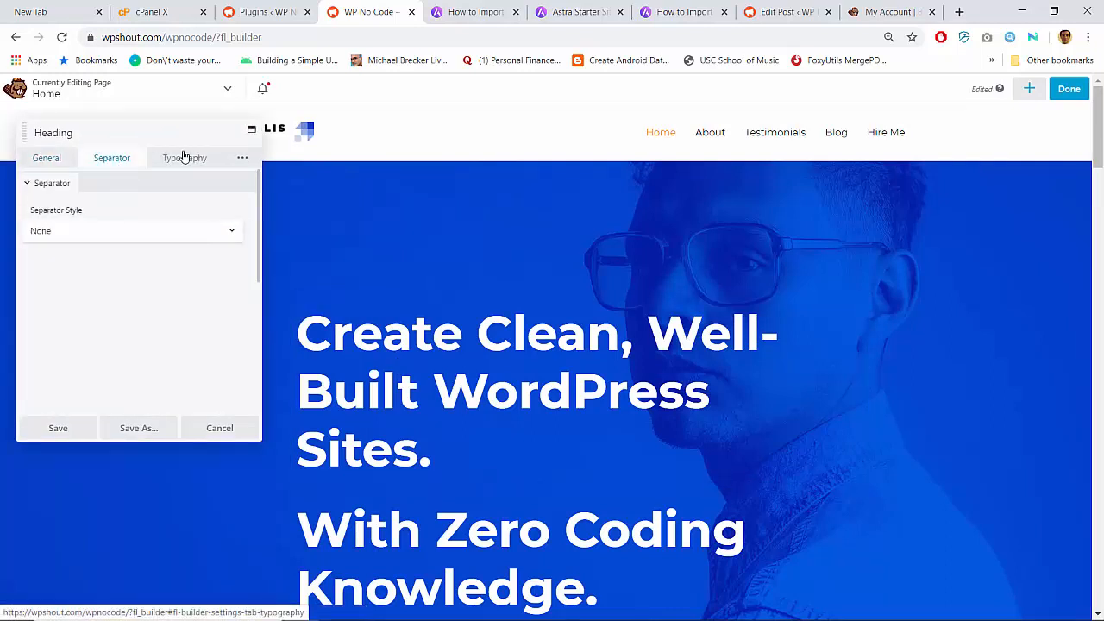
click(181, 157)
click(138, 233)
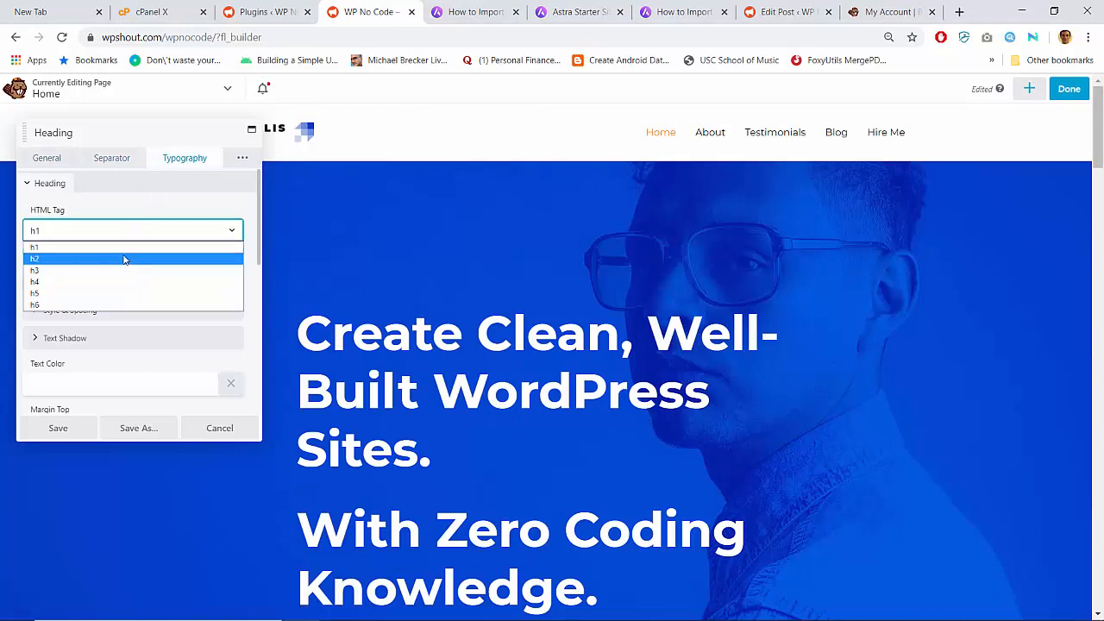
click(124, 259)
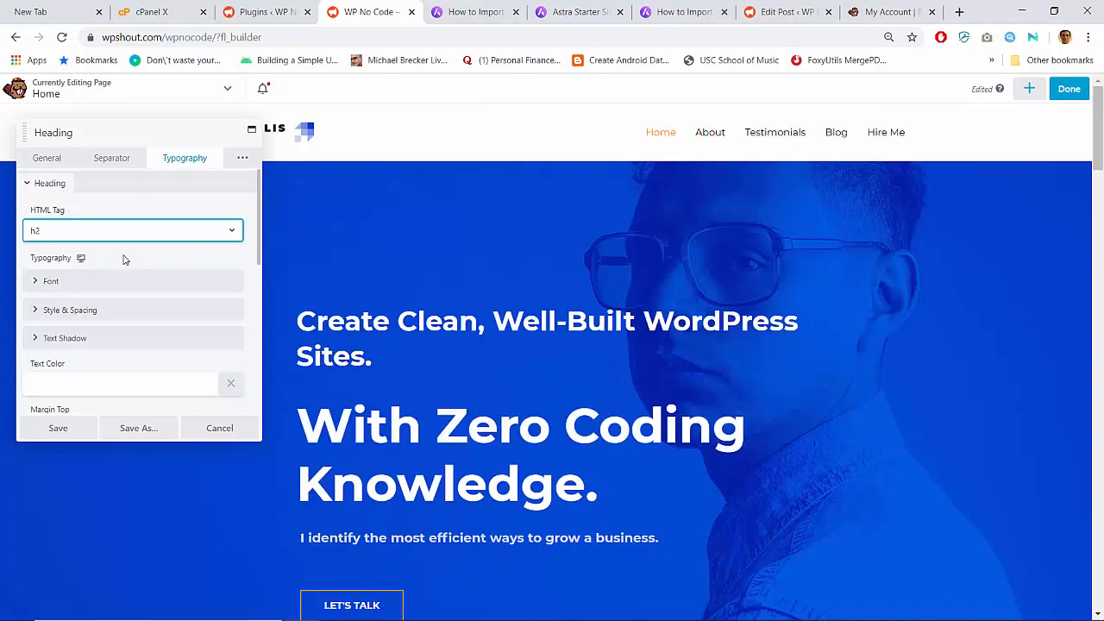
click(68, 282)
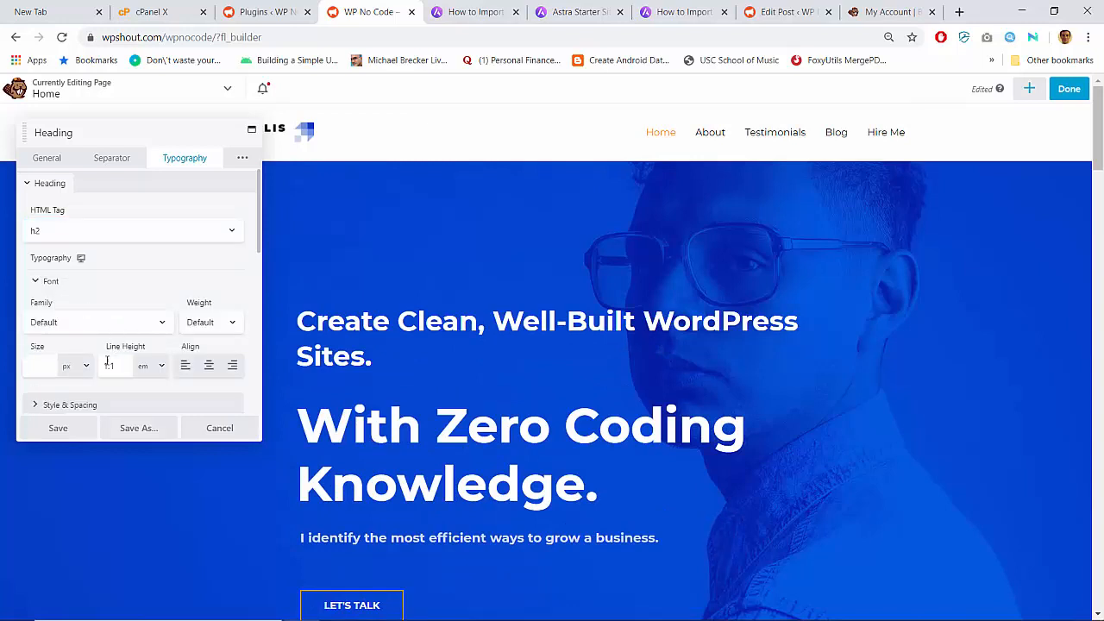
click(40, 365)
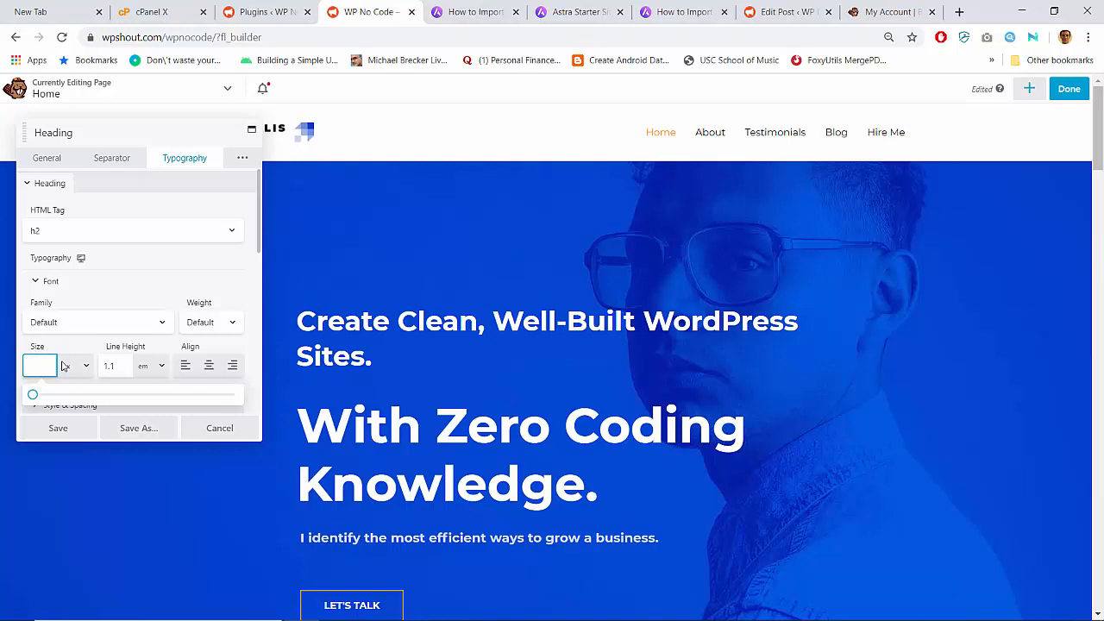
text(36)
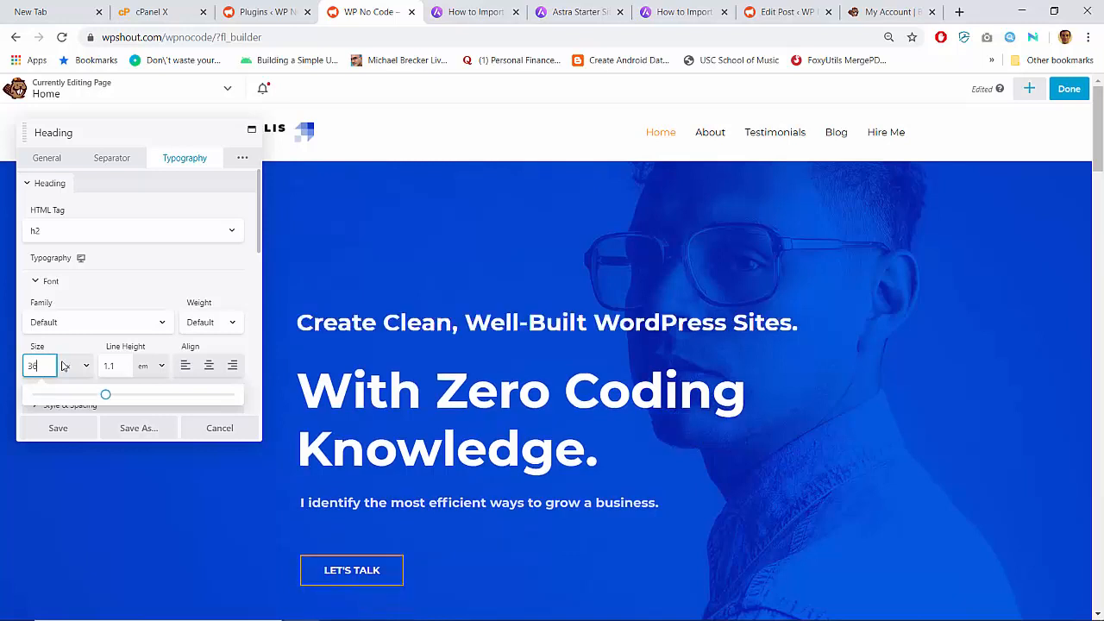
text(40)
key(BackSpace)
key(BackSpace)
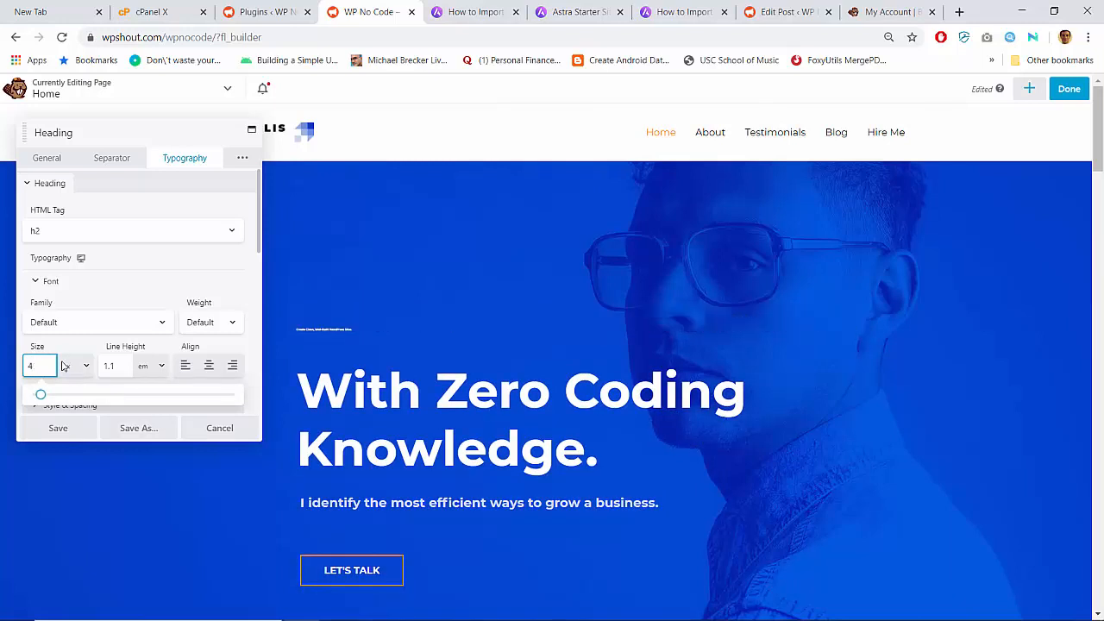
text(60)
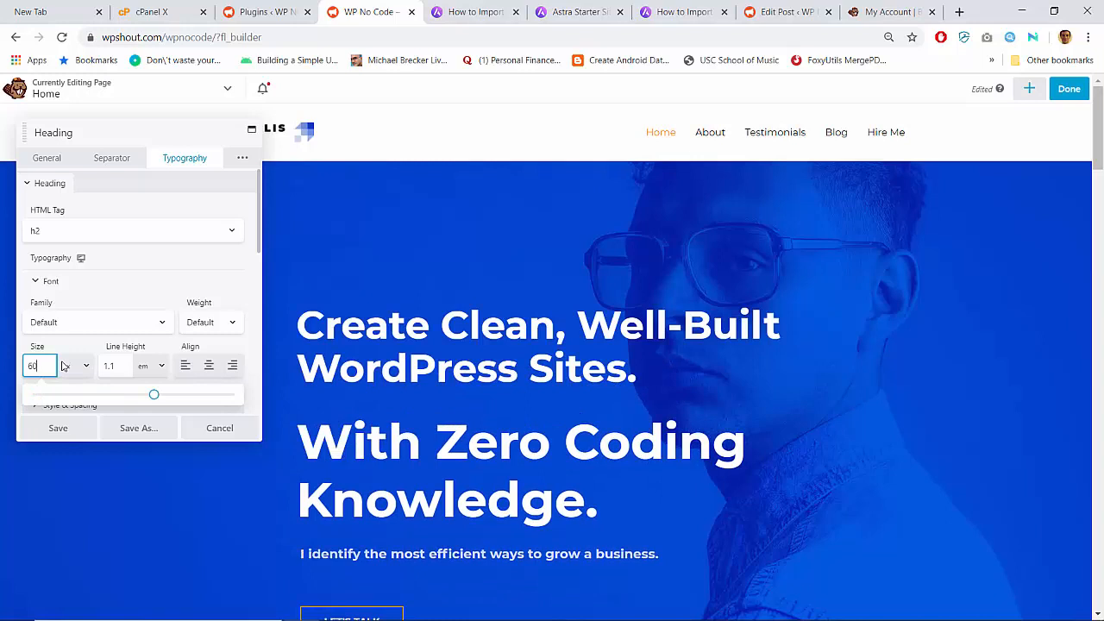
click(68, 429)
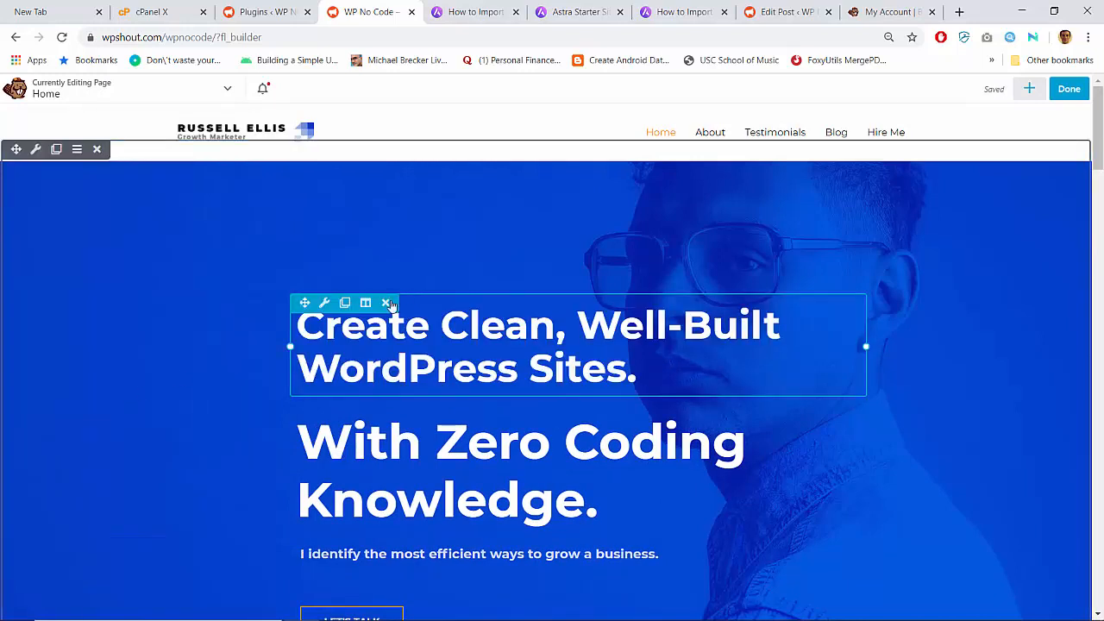
- Duplicate the 'Create Clean' heading, discarding a failed attempt to empty the old second heading
click(343, 308)
scroll(378, 517, down, 1)
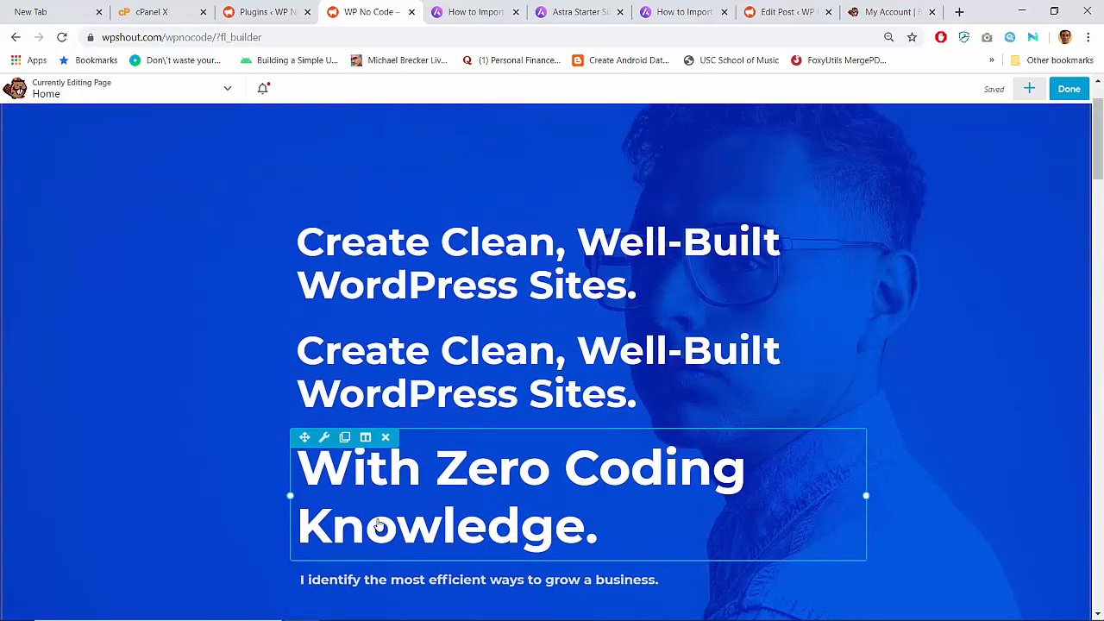
click(378, 523)
triple_click(117, 209)
key(ctrl+c)
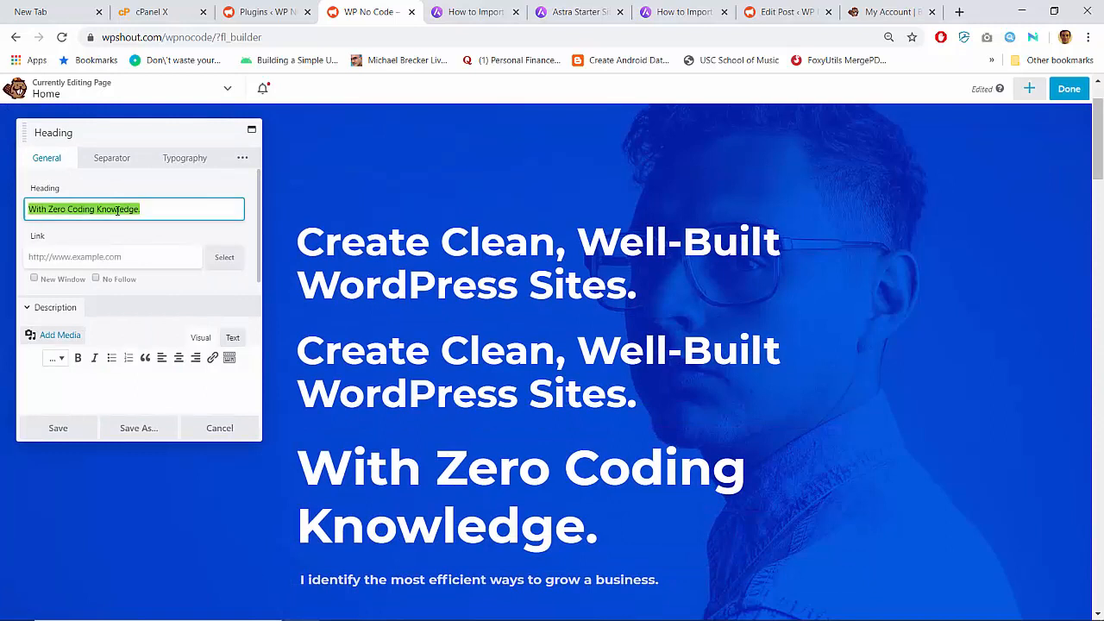
key(BackSpace)
click(75, 428)
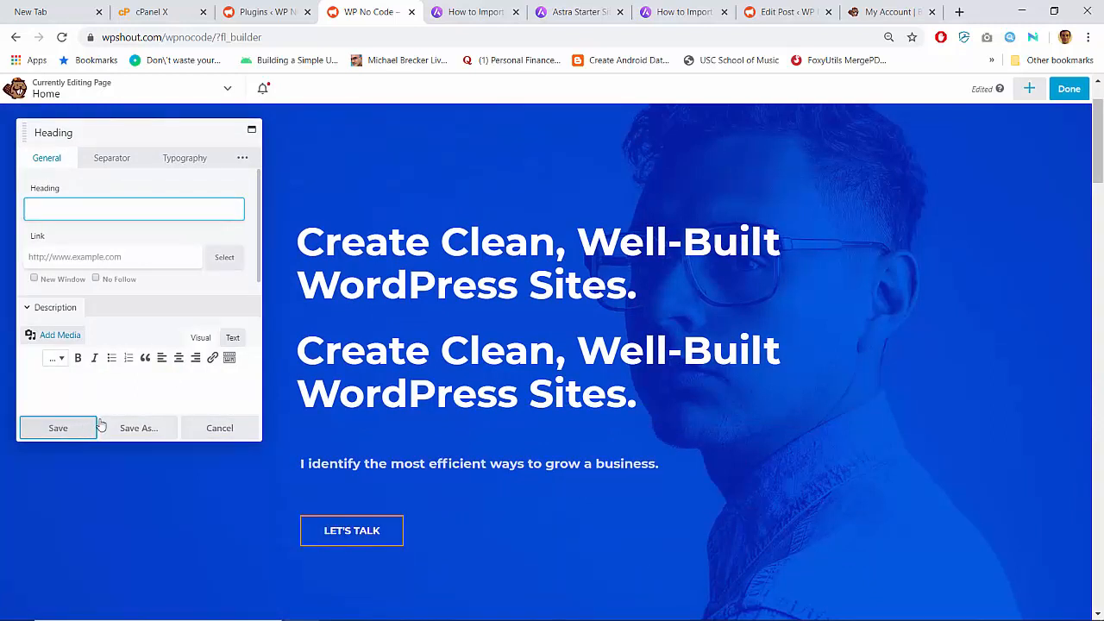
click(350, 369)
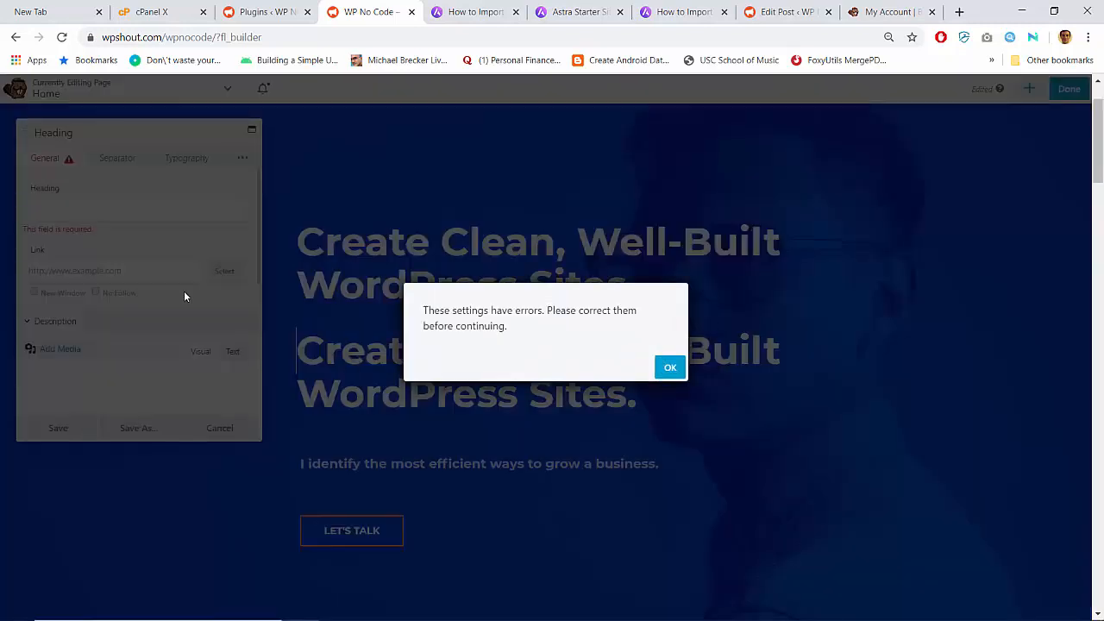
click(673, 374)
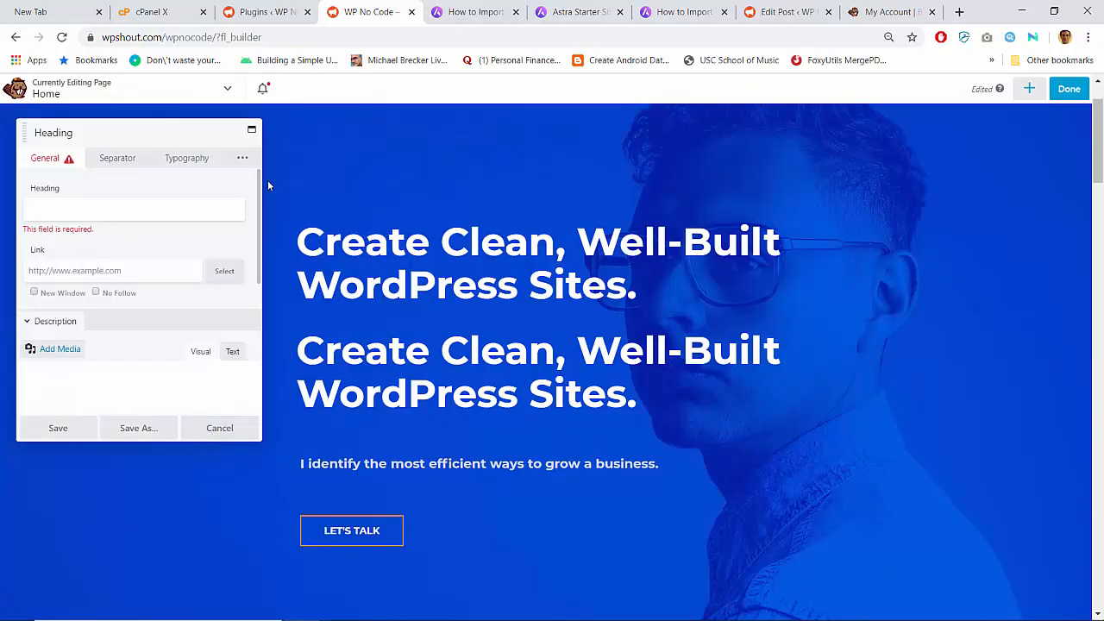
click(219, 428)
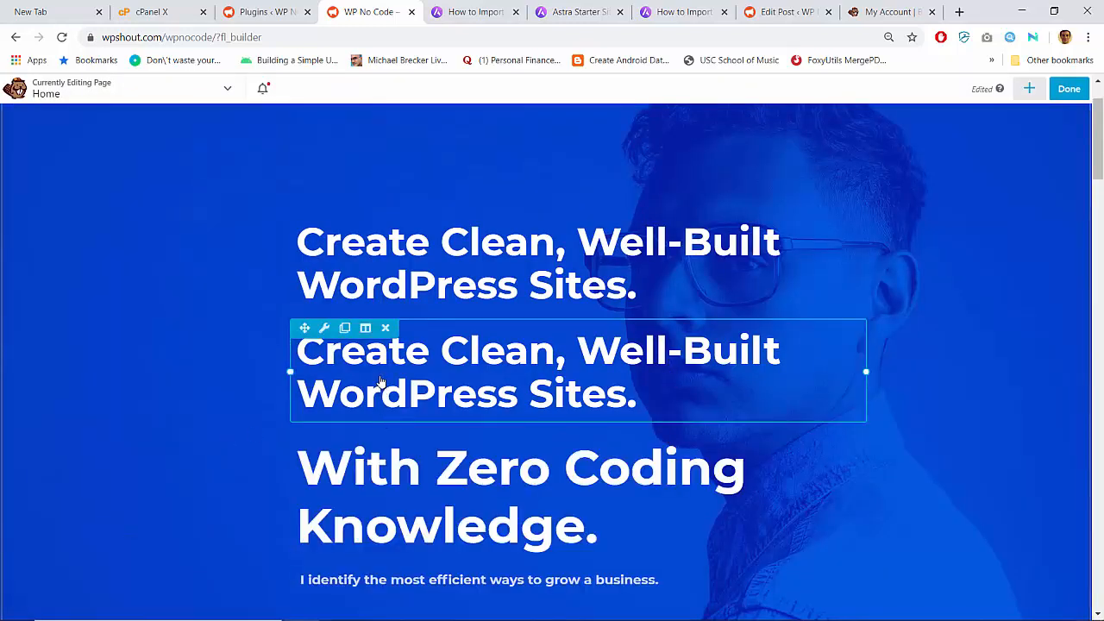
- Change the duplicate heading's text to 'With Zero Coding Knowledge', save it, and delete the larger original
click(379, 381)
key(ctrl+a)
key(ctrl+v)
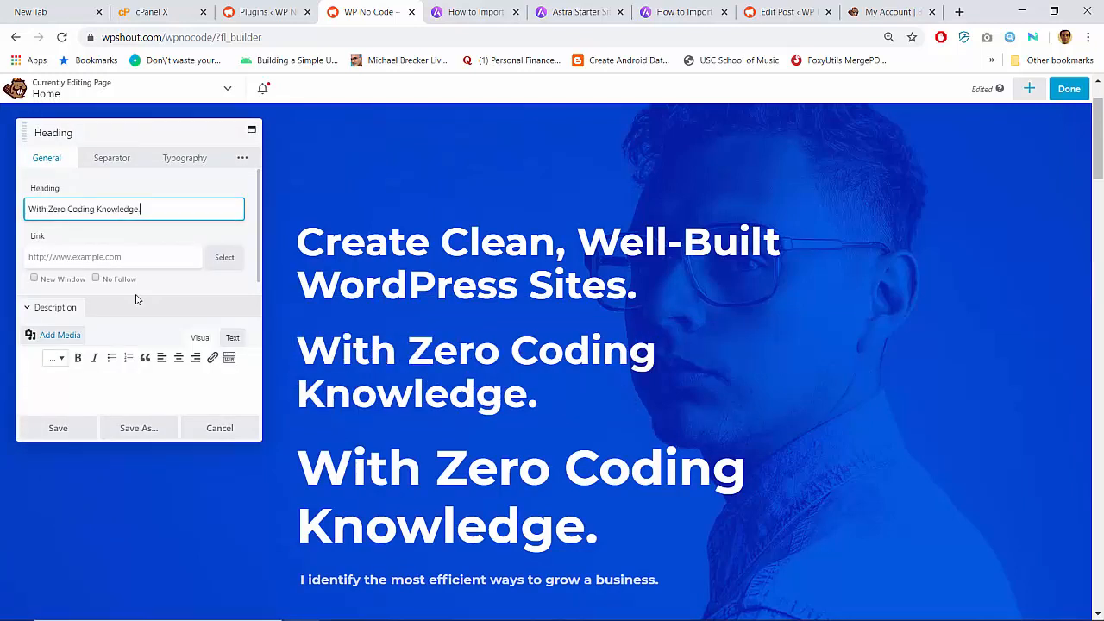
click(69, 427)
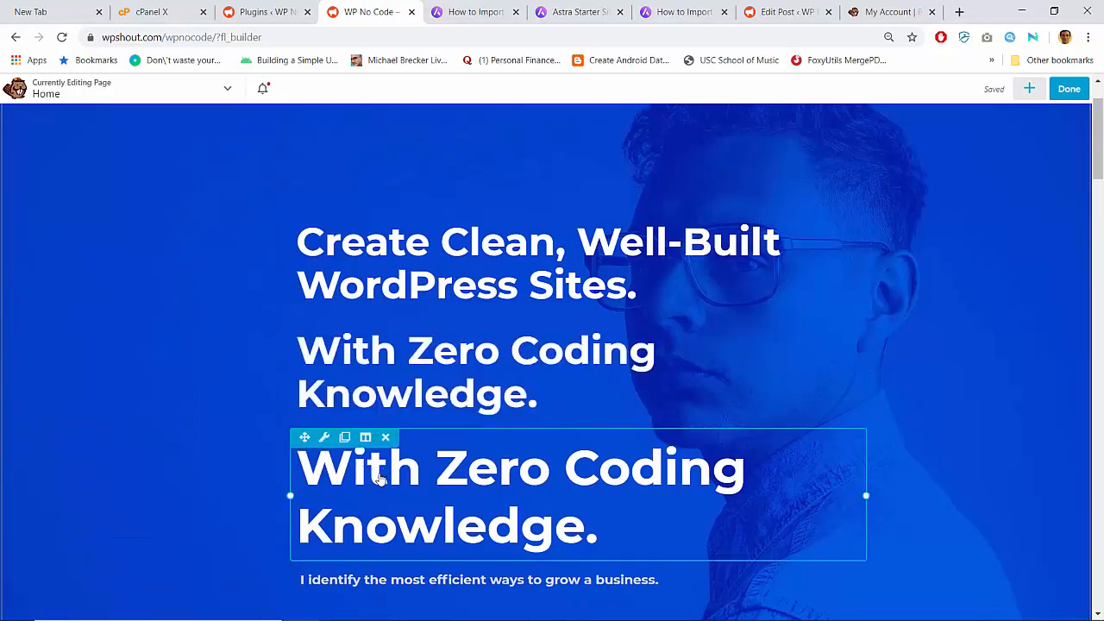
click(386, 437)
key(Return)
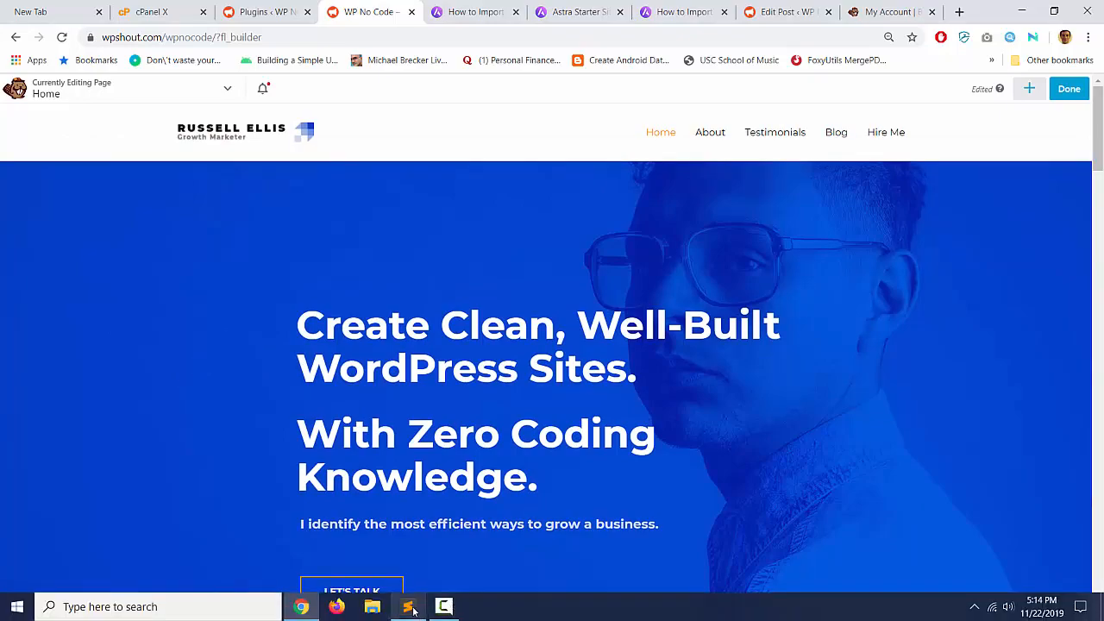
- Copy the line 'We'll Show You How' from wpnocode.txt in Sublime Text
click(408, 606)
triple_click(466, 106)
key(ctrl+c)
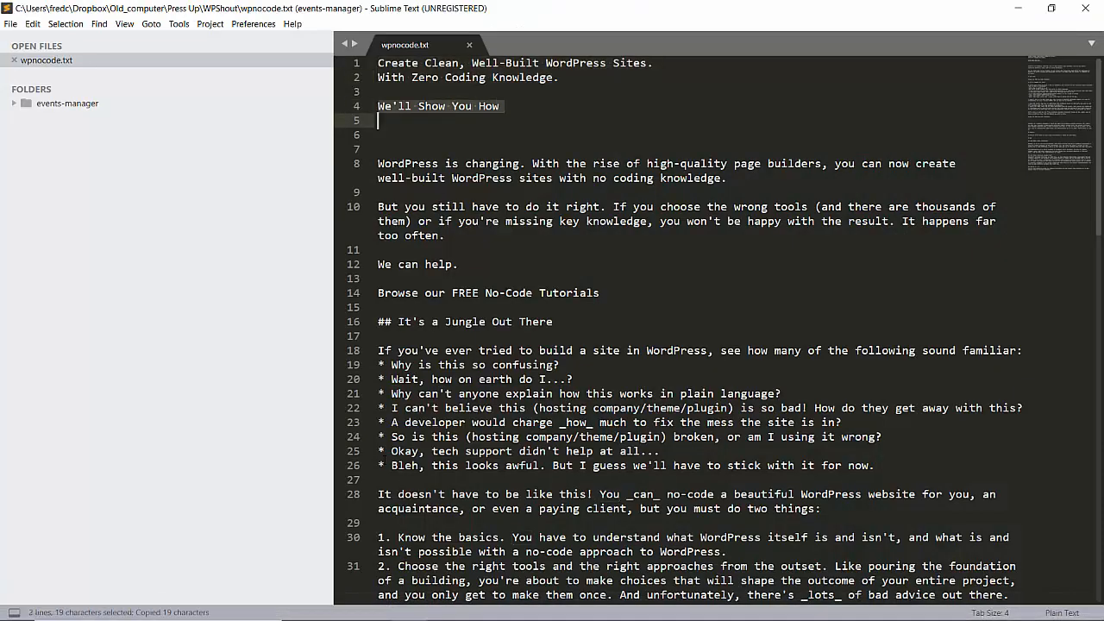
click(302, 607)
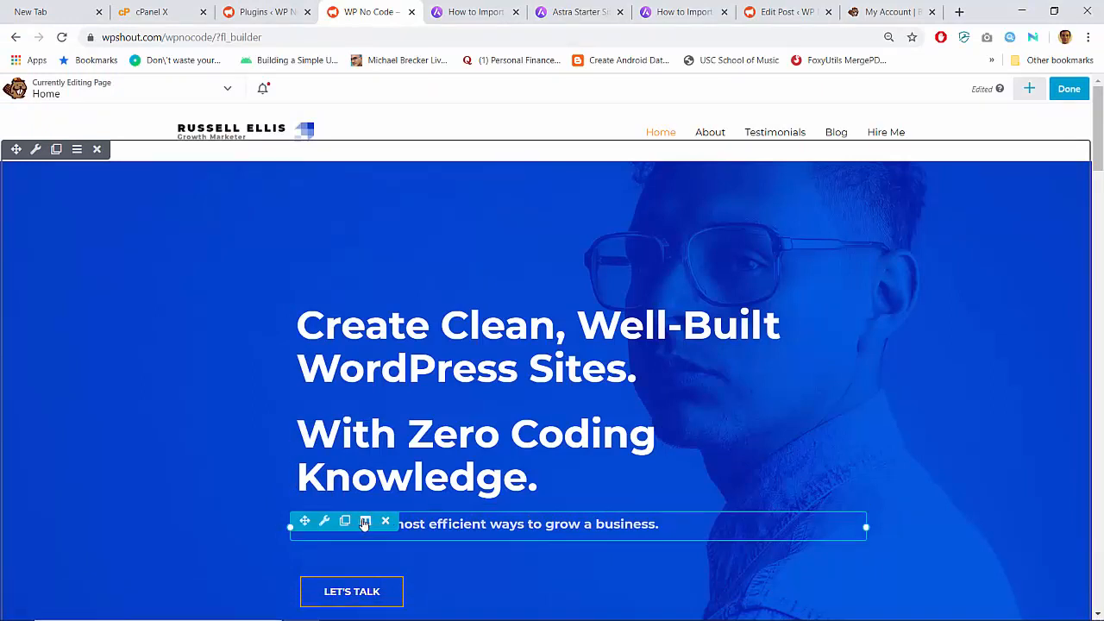
- Delete the business-growth subheading and change the LET'S TALK button label to 'We'll Show You How'
click(385, 524)
key(Return)
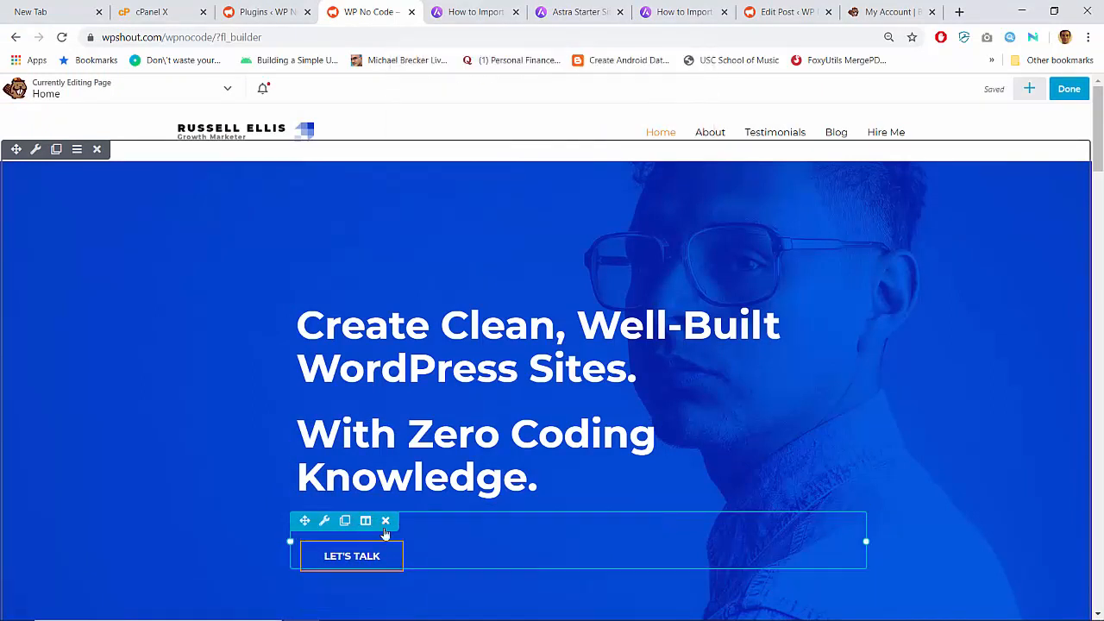
click(377, 562)
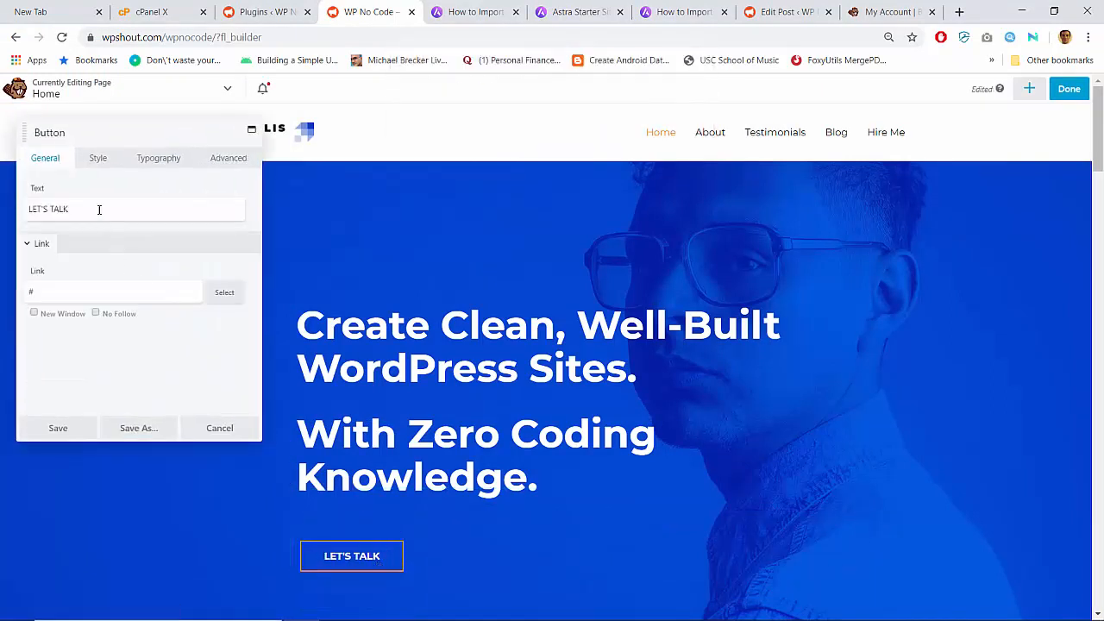
triple_click(98, 210)
key(ctrl+v)
triple_click(136, 202)
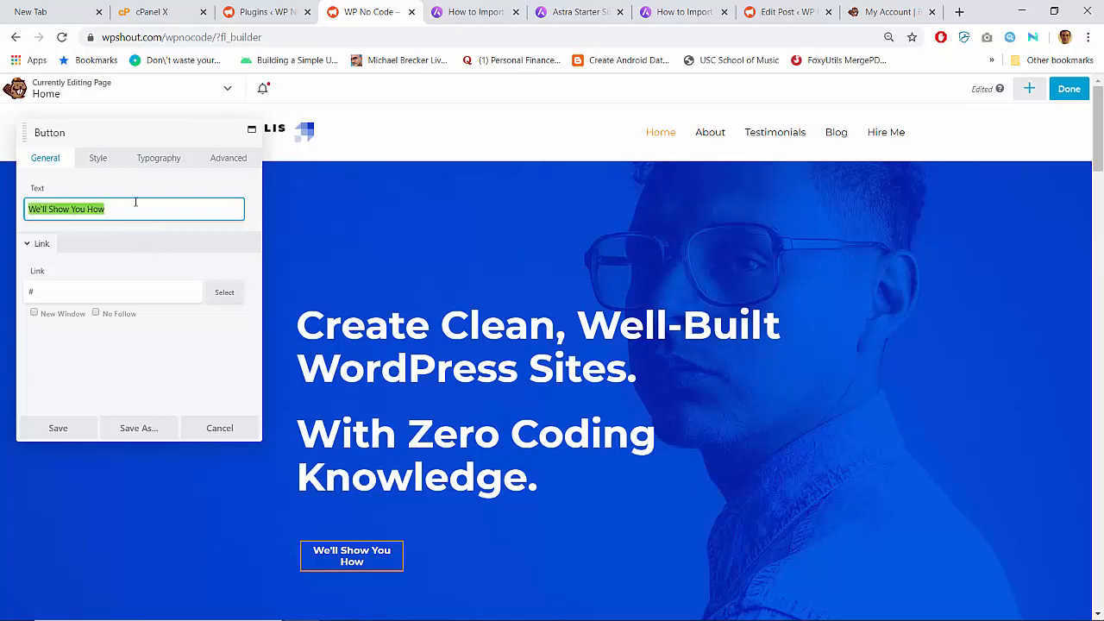
text(WE)
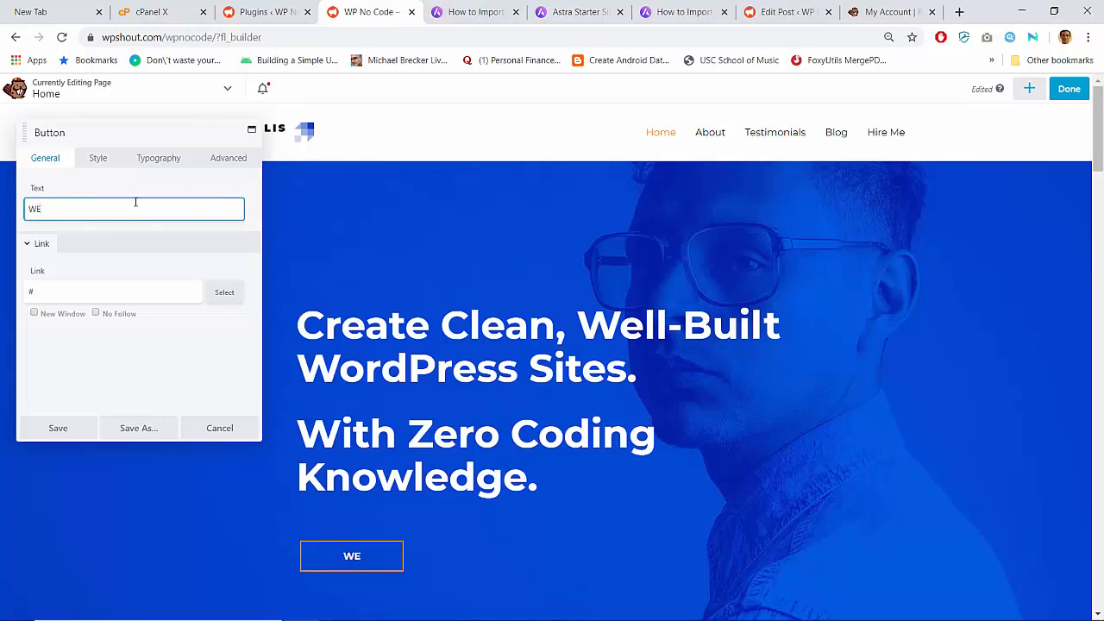
text('LL S)
key(ctrl+a)
text(We'll Show You How)
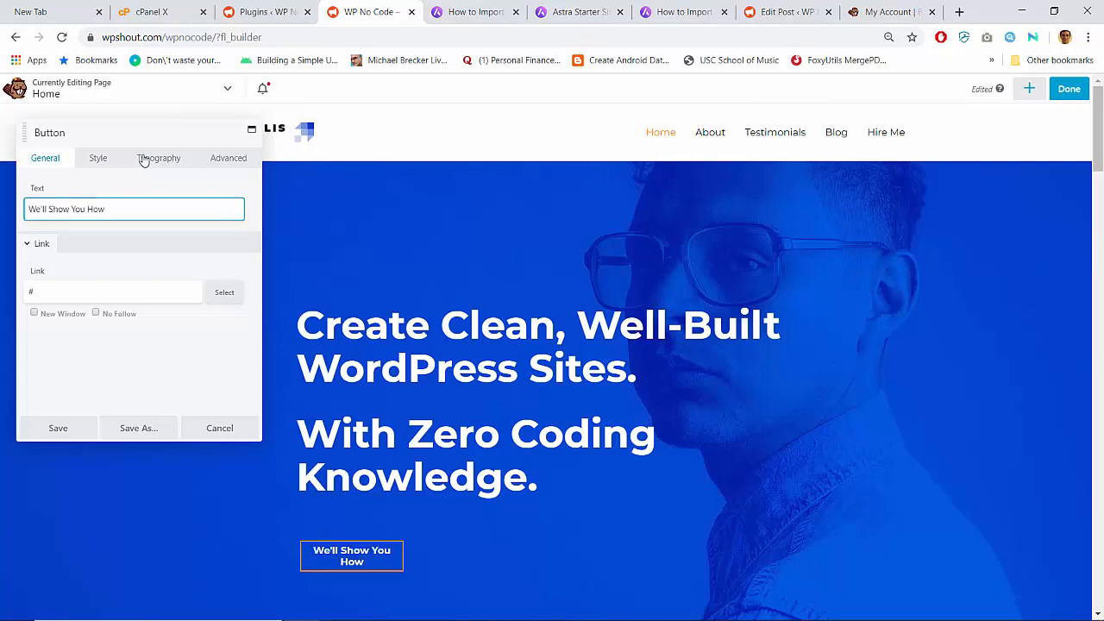
- Make the button's text all uppercase in its typography settings
click(141, 159)
click(36, 245)
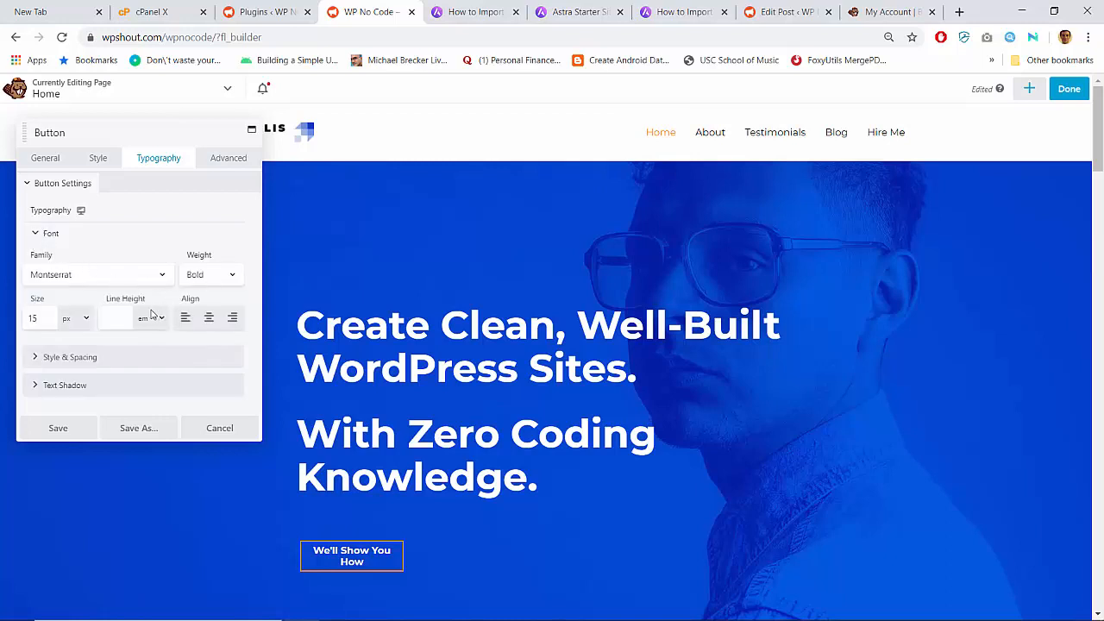
click(98, 357)
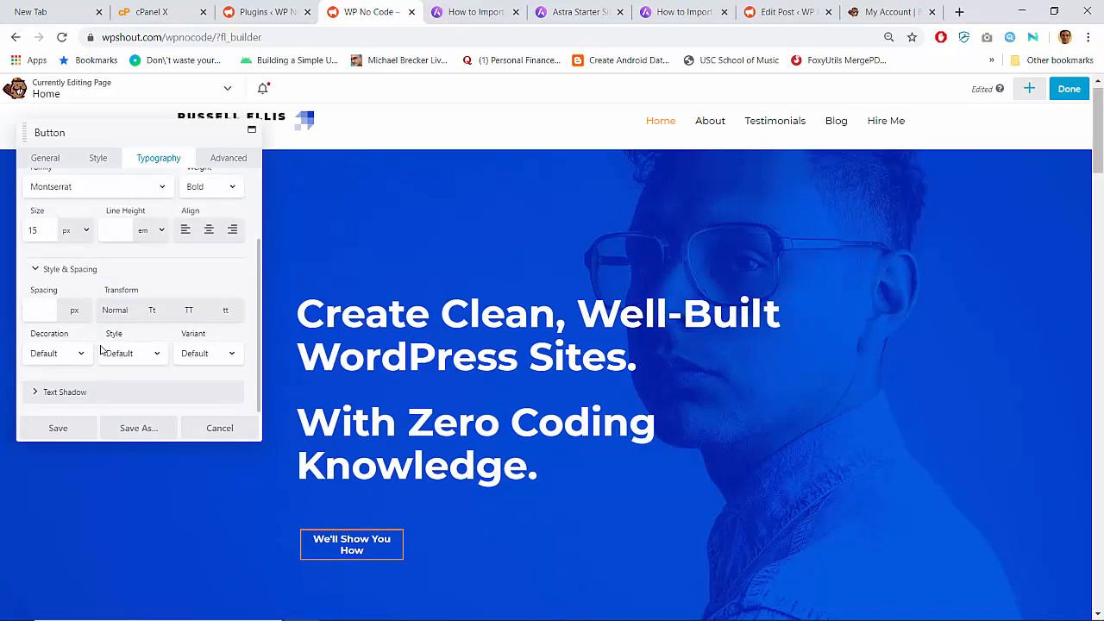
click(189, 311)
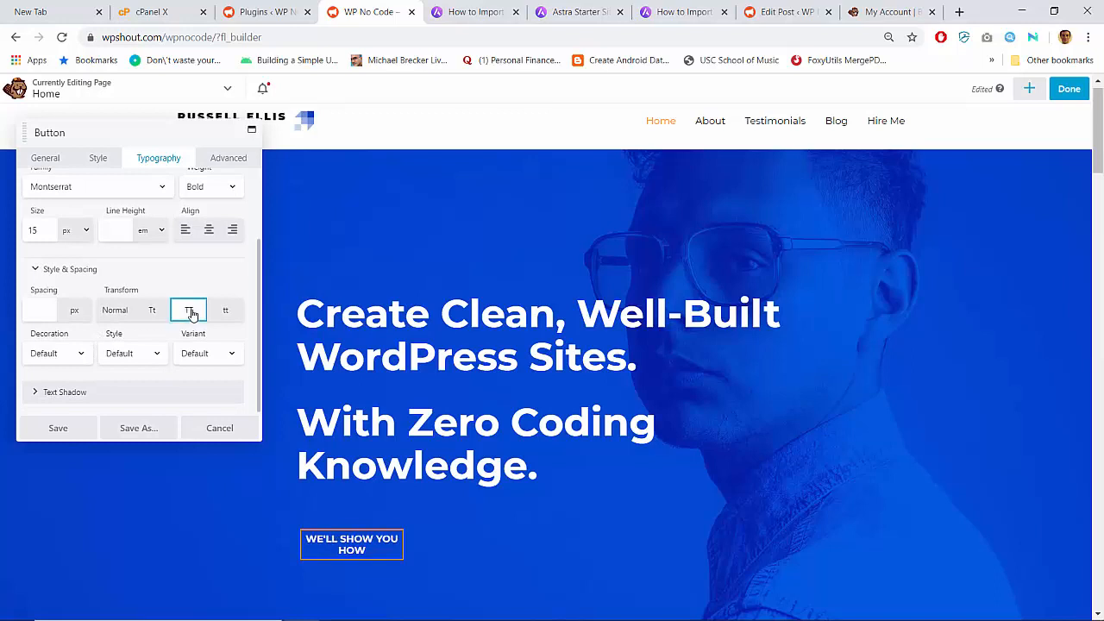
- Clear the button's custom width and its 48 px custom height
click(97, 156)
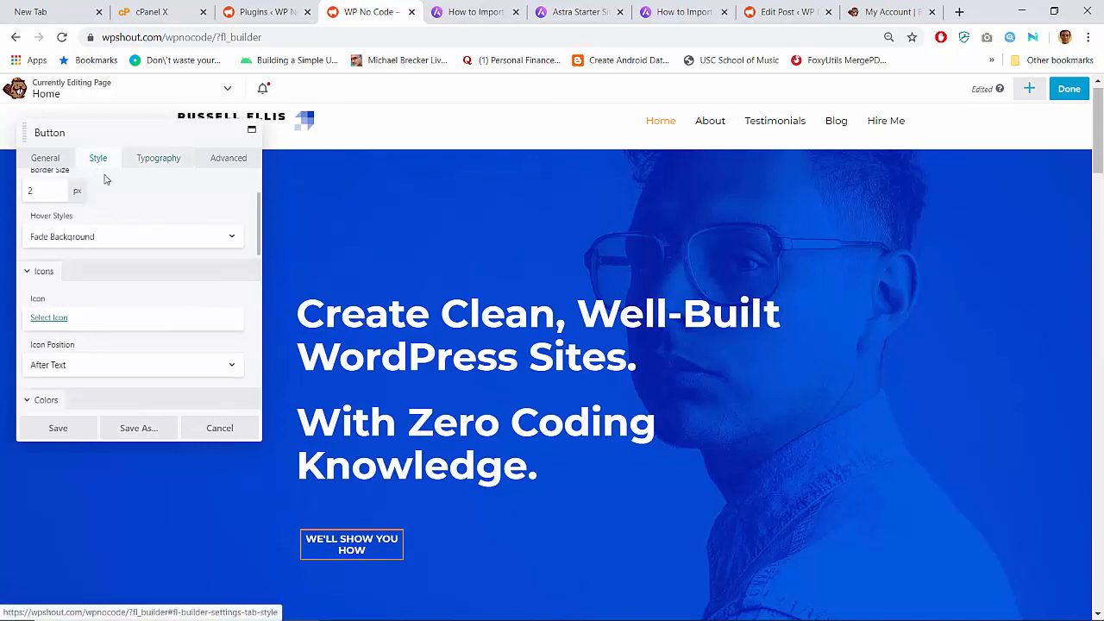
scroll(95, 324, down, 3)
scroll(97, 327, down, 4)
scroll(97, 327, up, 2)
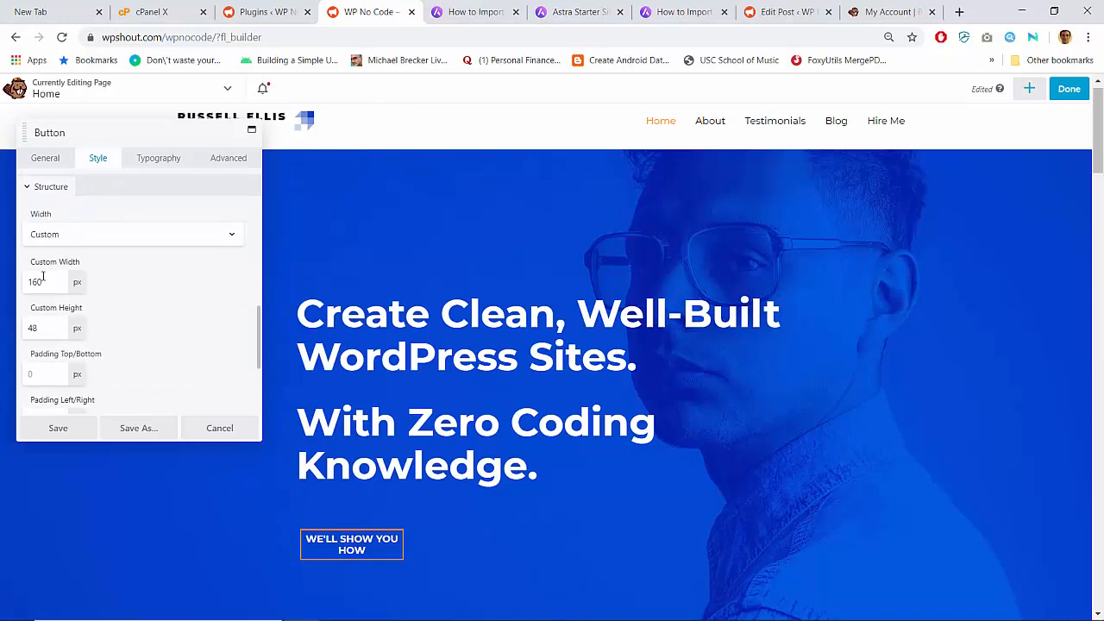
double_click(43, 276)
key(BackSpace)
click(142, 286)
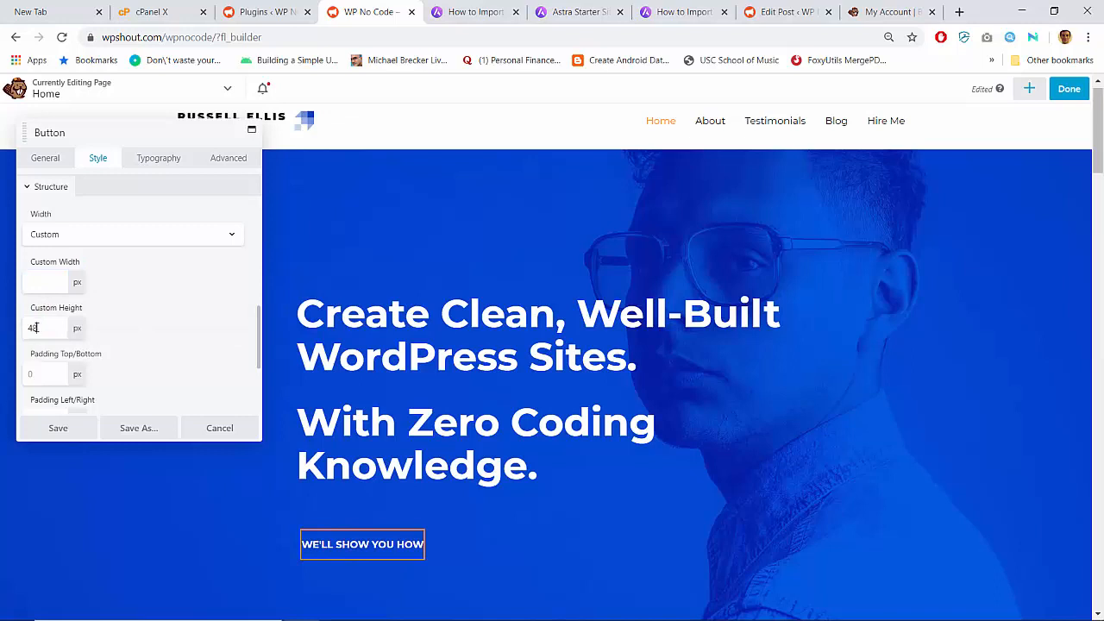
double_click(35, 328)
key(BackSpace)
click(129, 303)
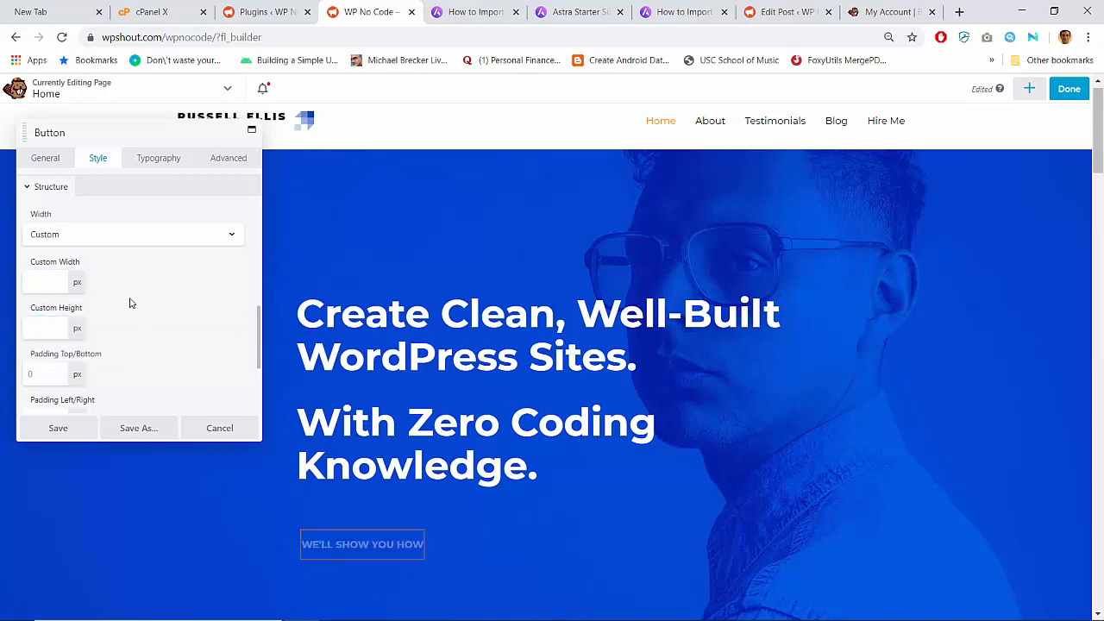
- Set the button width to Auto and save the button settings
scroll(131, 298, down, 2)
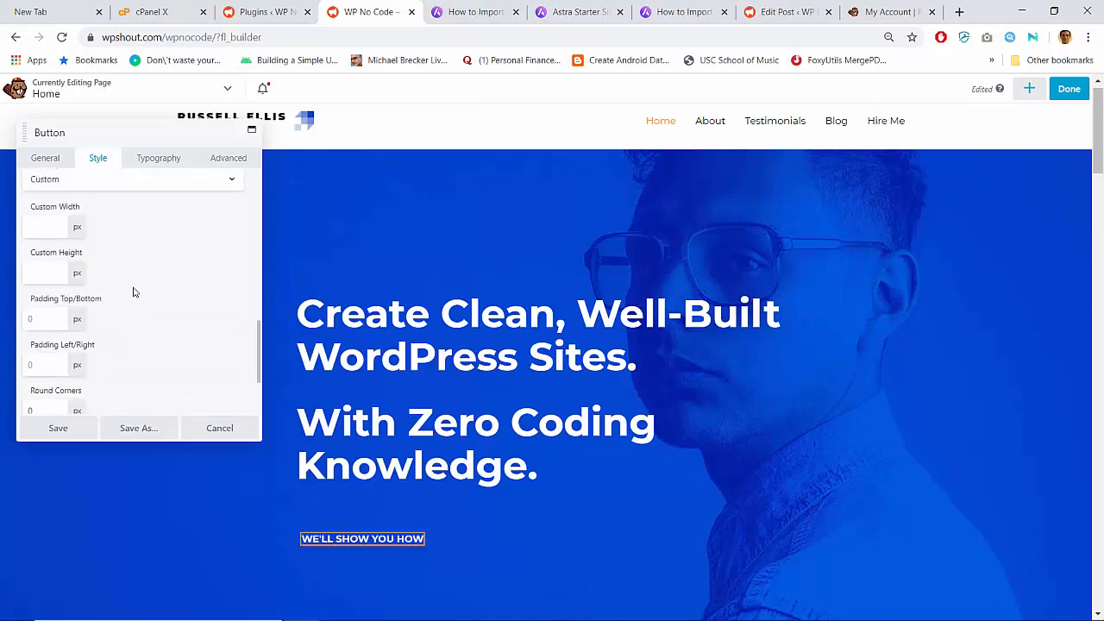
scroll(112, 259, up, 1)
click(90, 213)
click(86, 229)
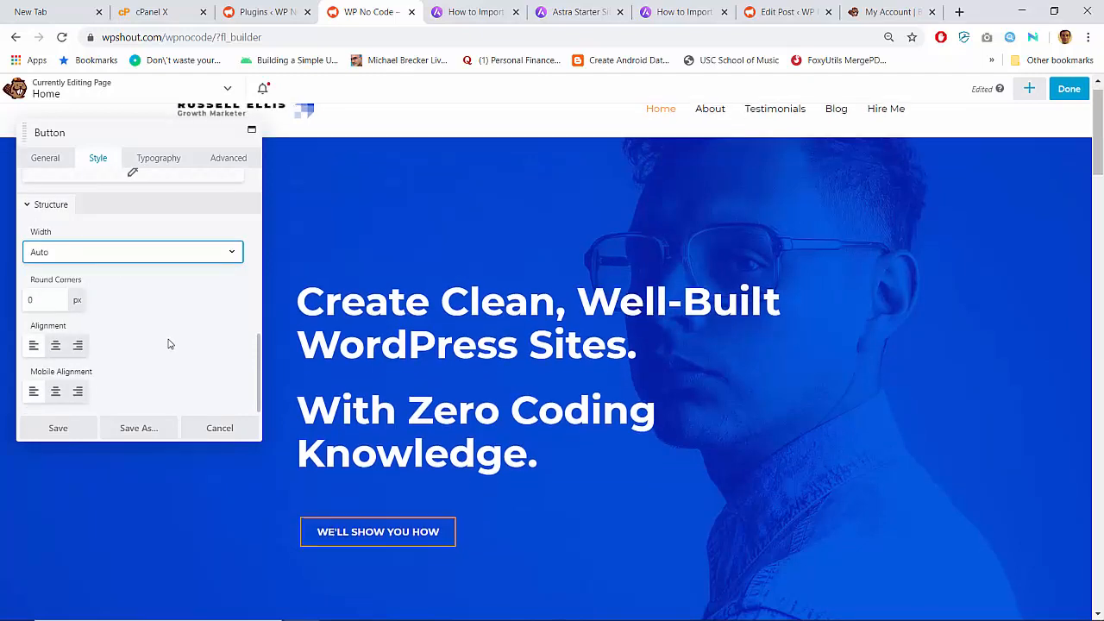
scroll(169, 344, down, 1)
scroll(169, 344, up, 1)
scroll(169, 344, down, 3)
scroll(169, 344, up, 1)
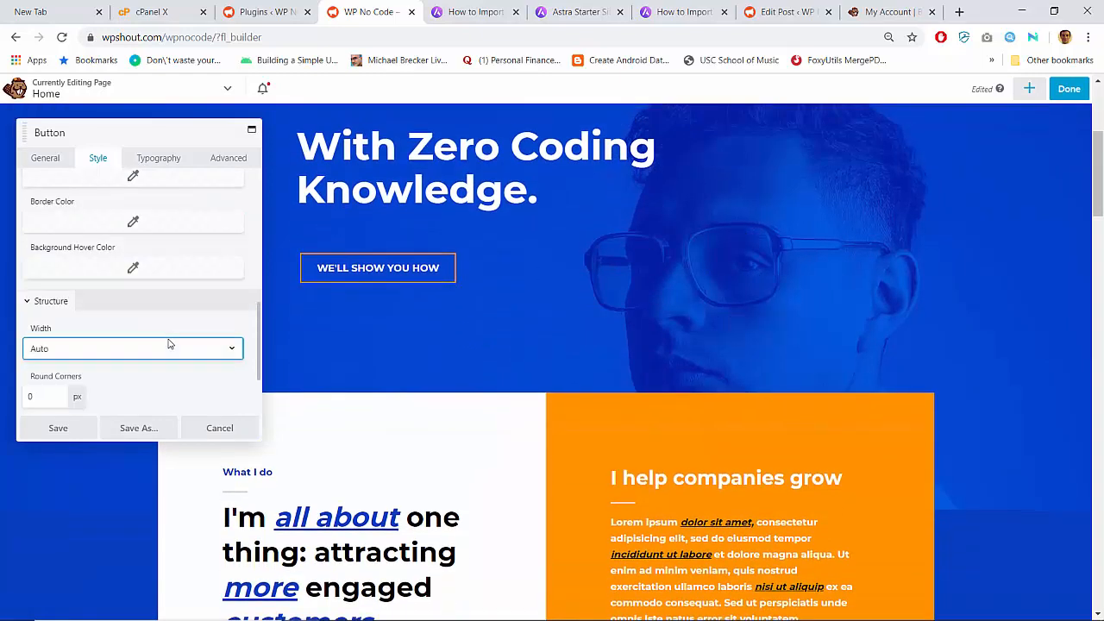
scroll(169, 344, up, 5)
scroll(407, 310, up, 3)
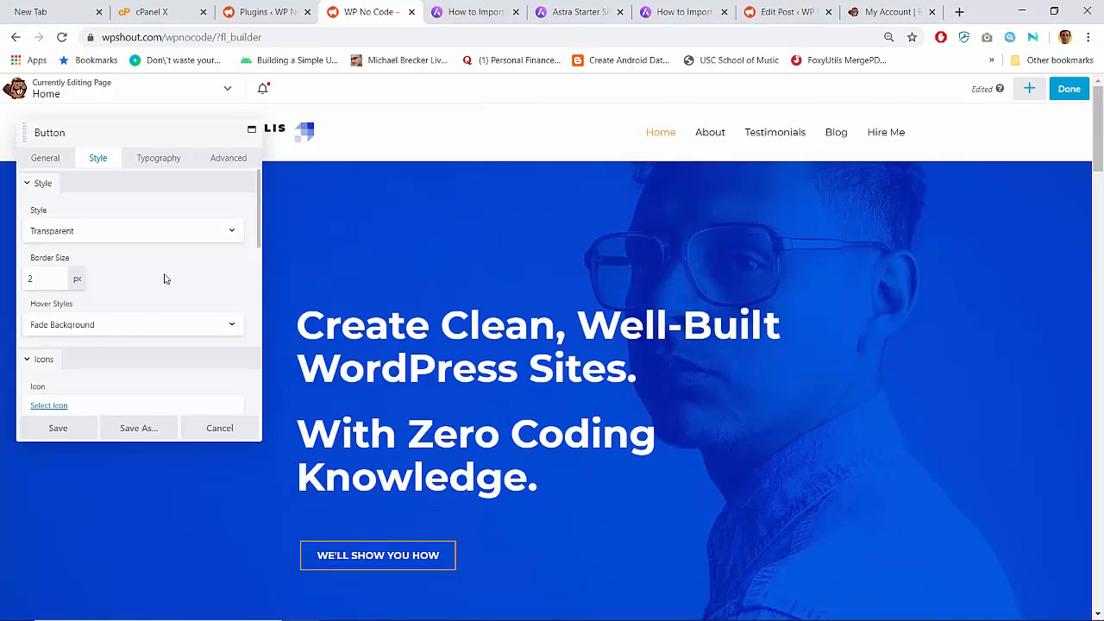
scroll(164, 278, down, 3)
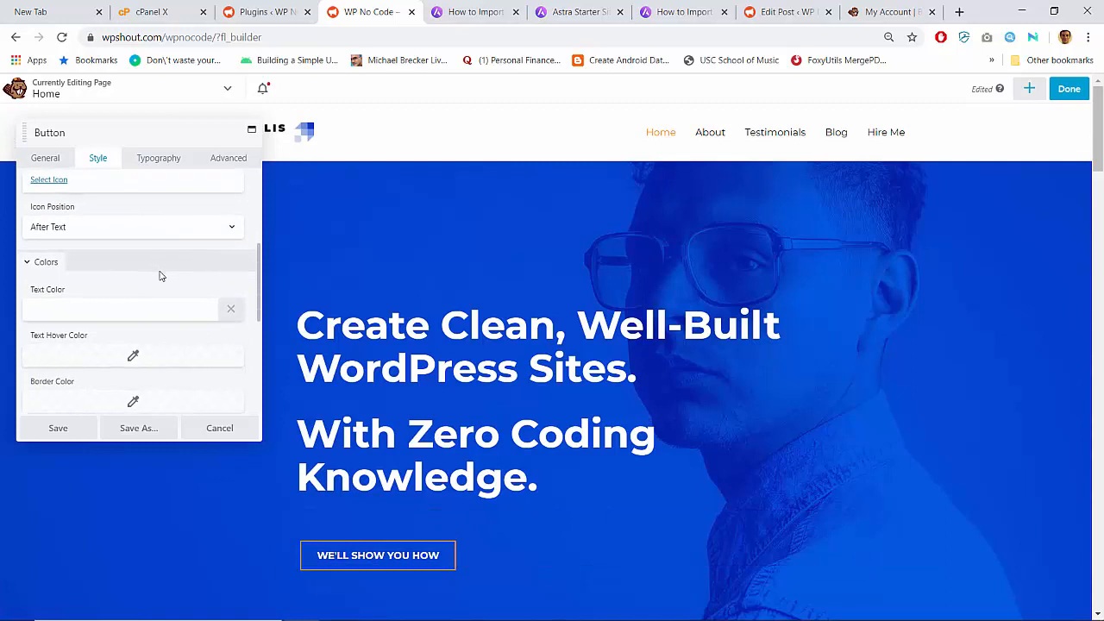
click(62, 435)
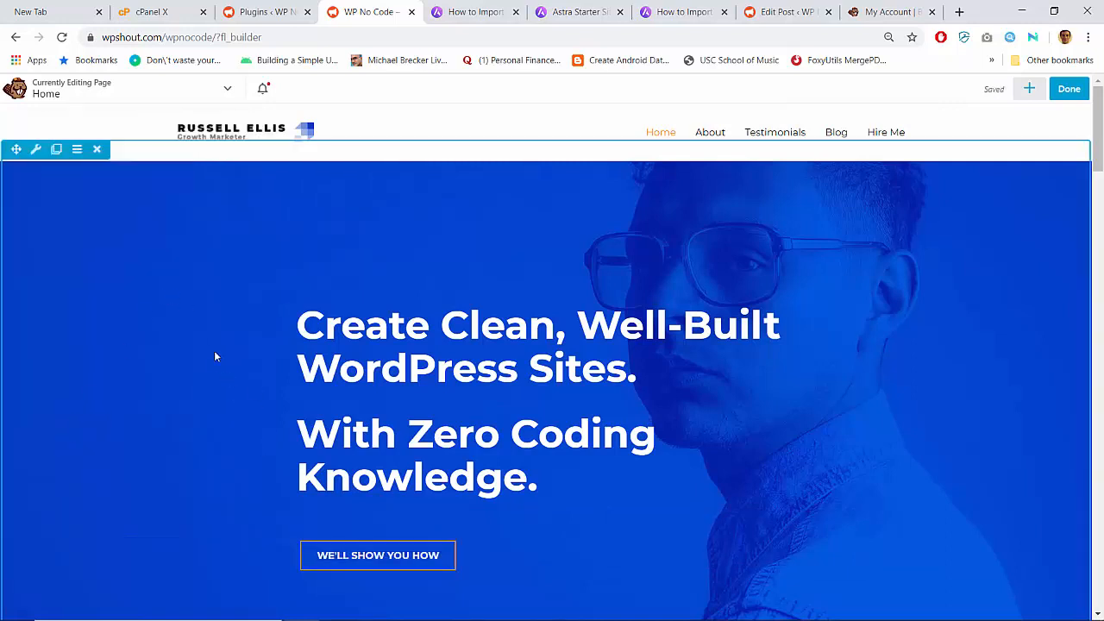
- Remove the hero row's background photo, close the photo picker without choosing one, and save
click(35, 150)
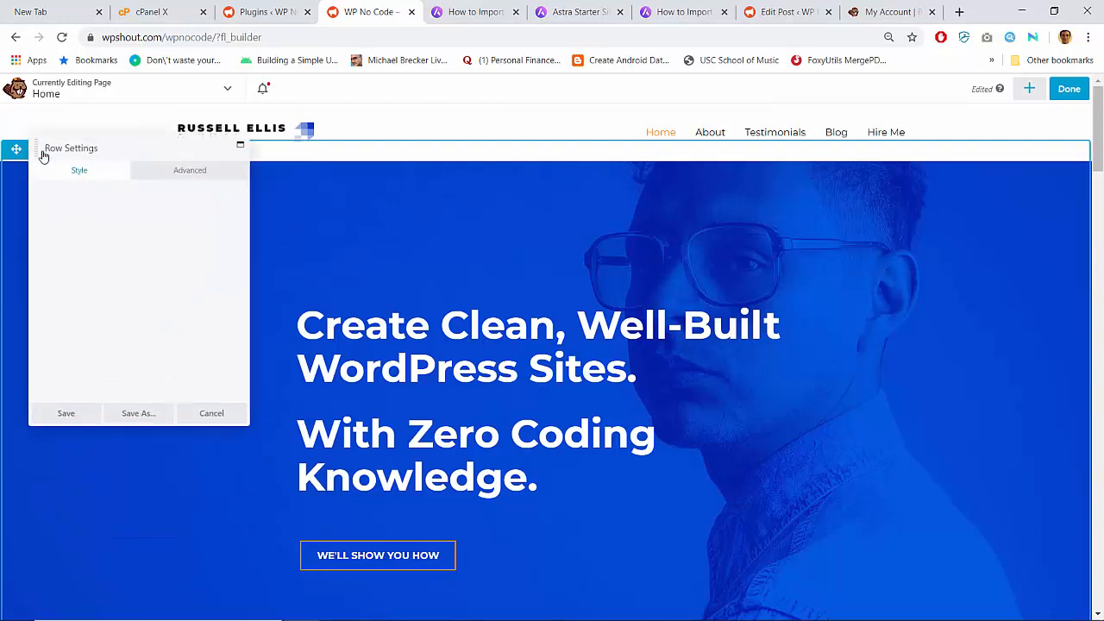
scroll(125, 321, down, 10)
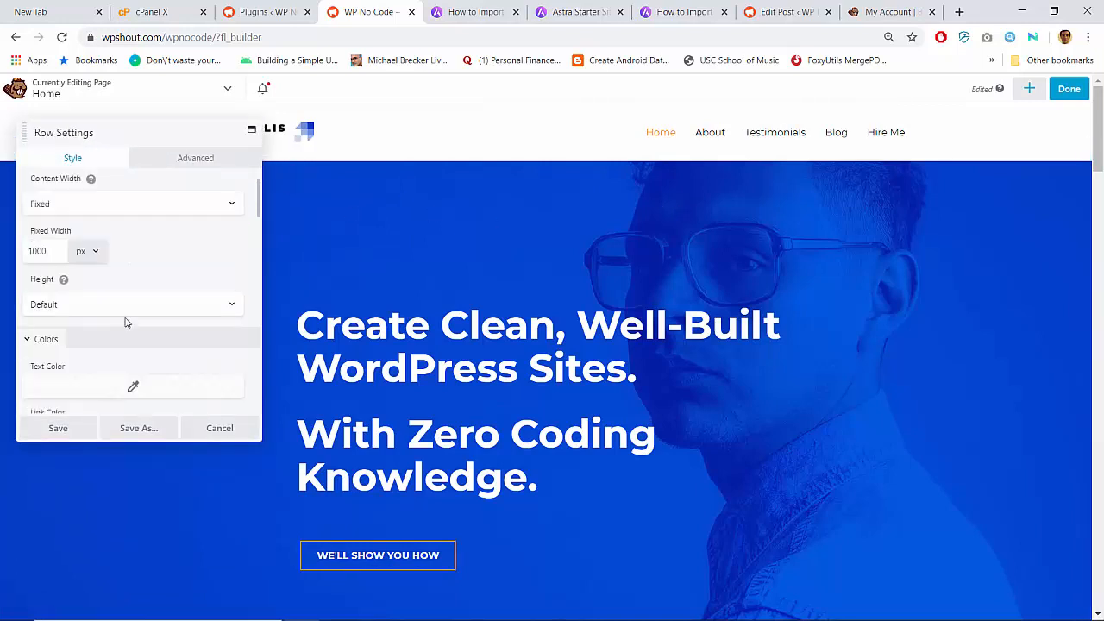
scroll(123, 322, up, 1)
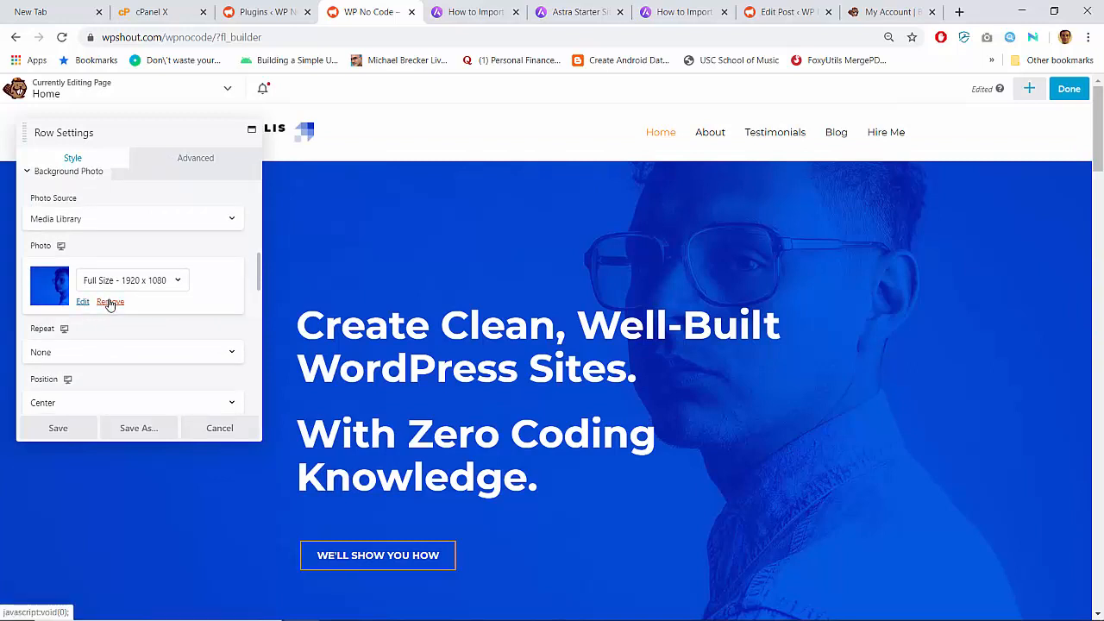
click(110, 301)
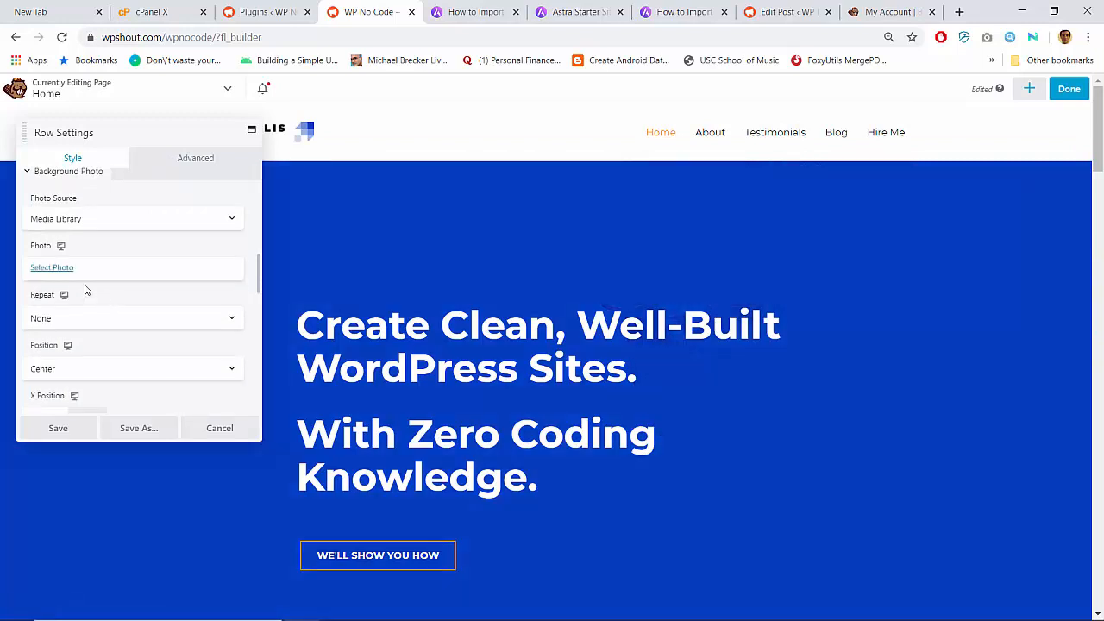
click(56, 268)
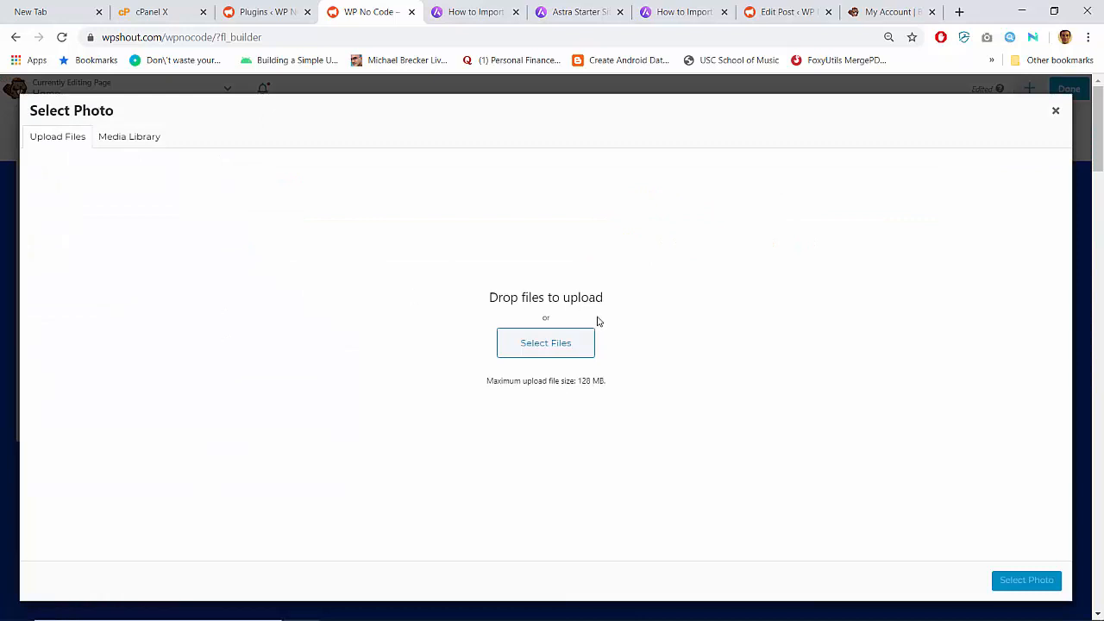
click(161, 141)
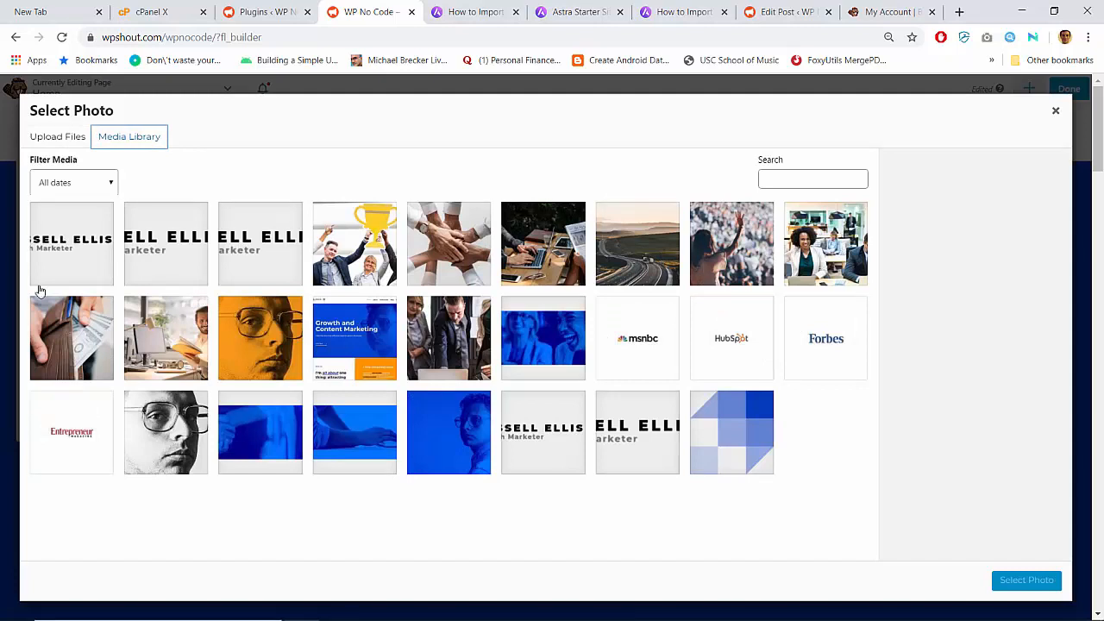
click(52, 140)
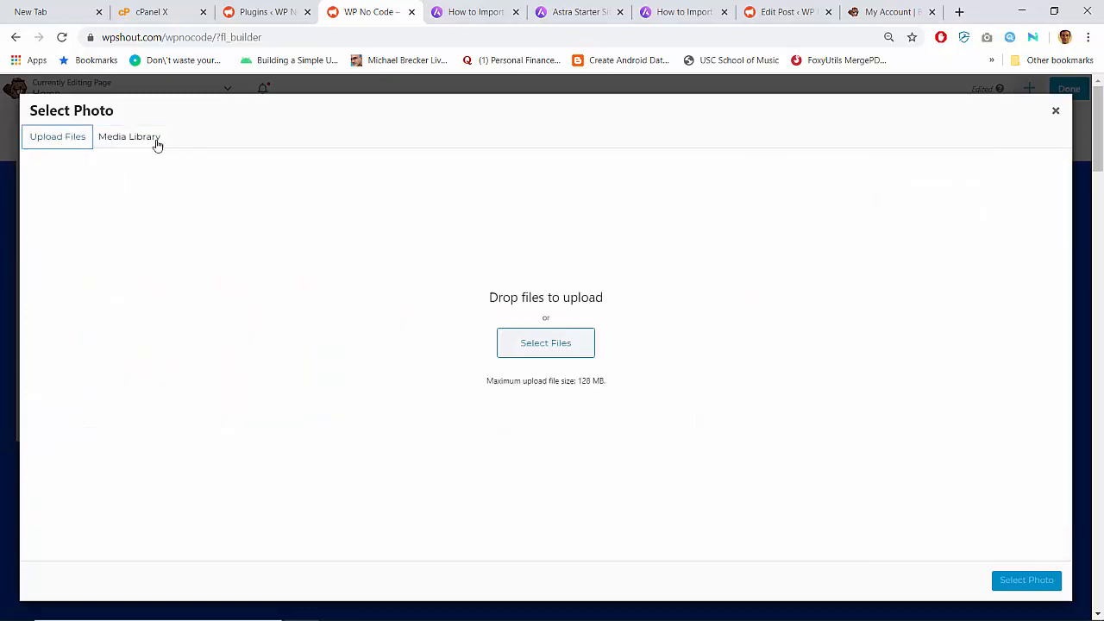
click(130, 137)
click(1053, 113)
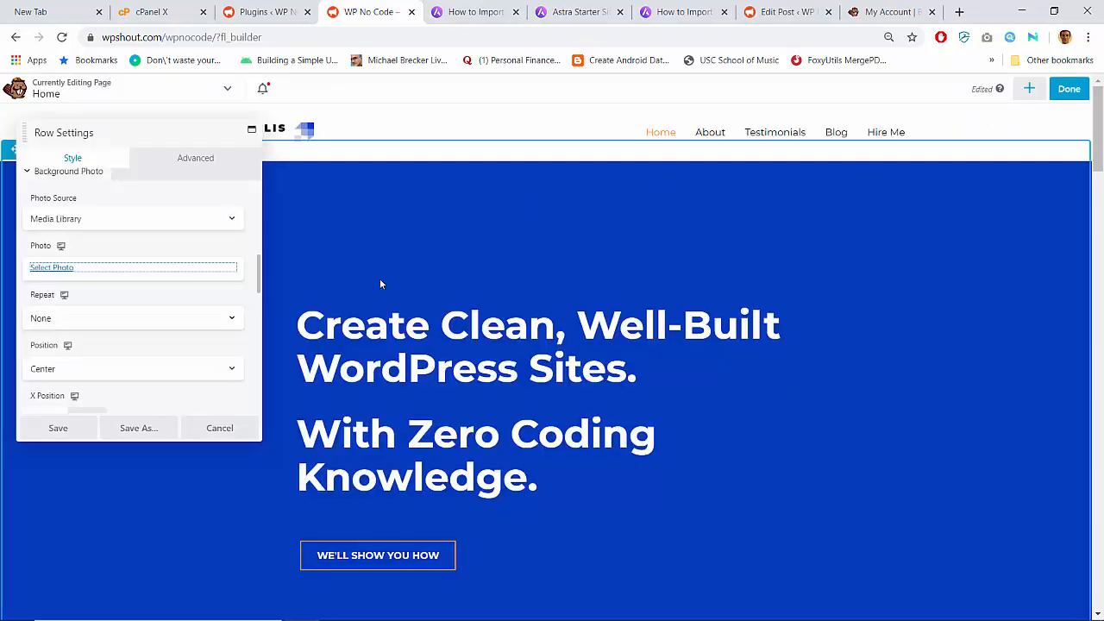
click(69, 428)
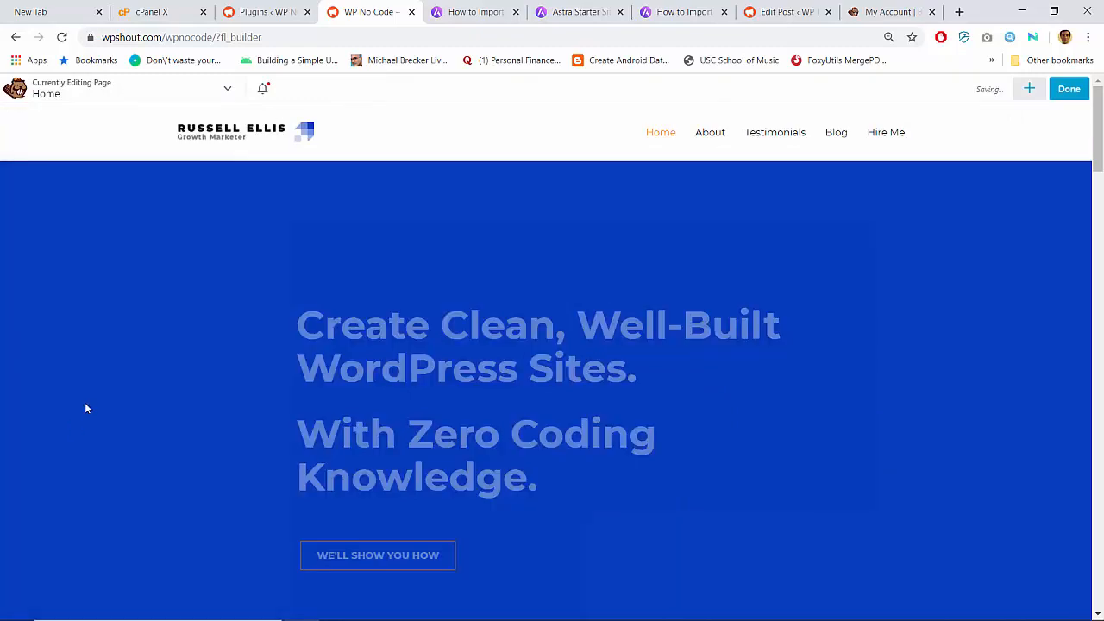
- Scroll down to the 'Let's talk' row near the page bottom and open its row settings
scroll(295, 270, down, 2)
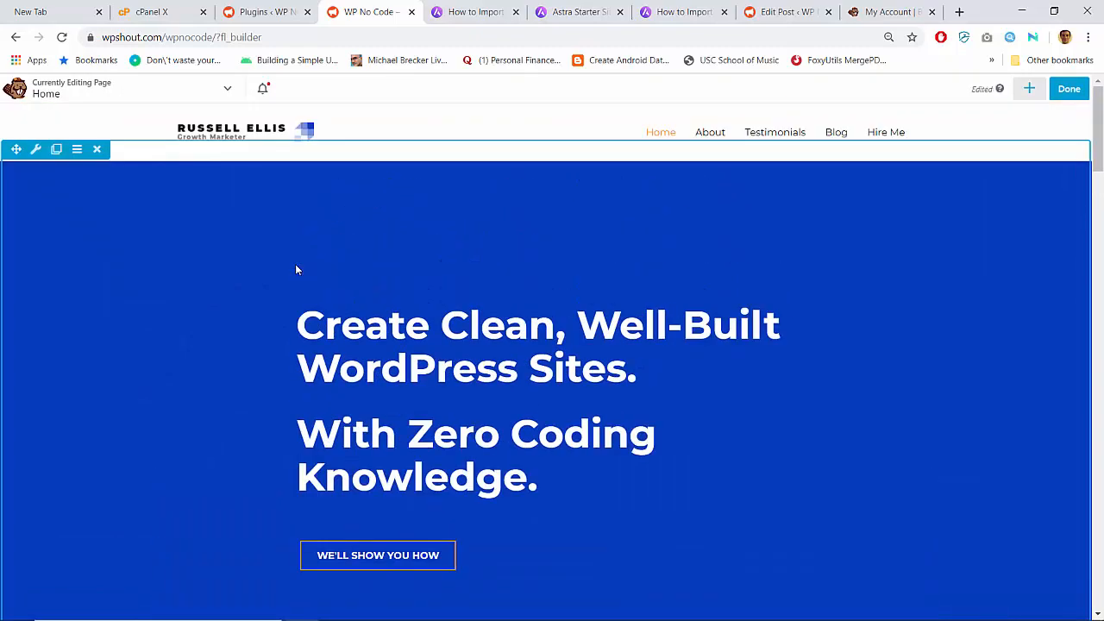
scroll(296, 270, down, 6)
scroll(296, 269, down, 10)
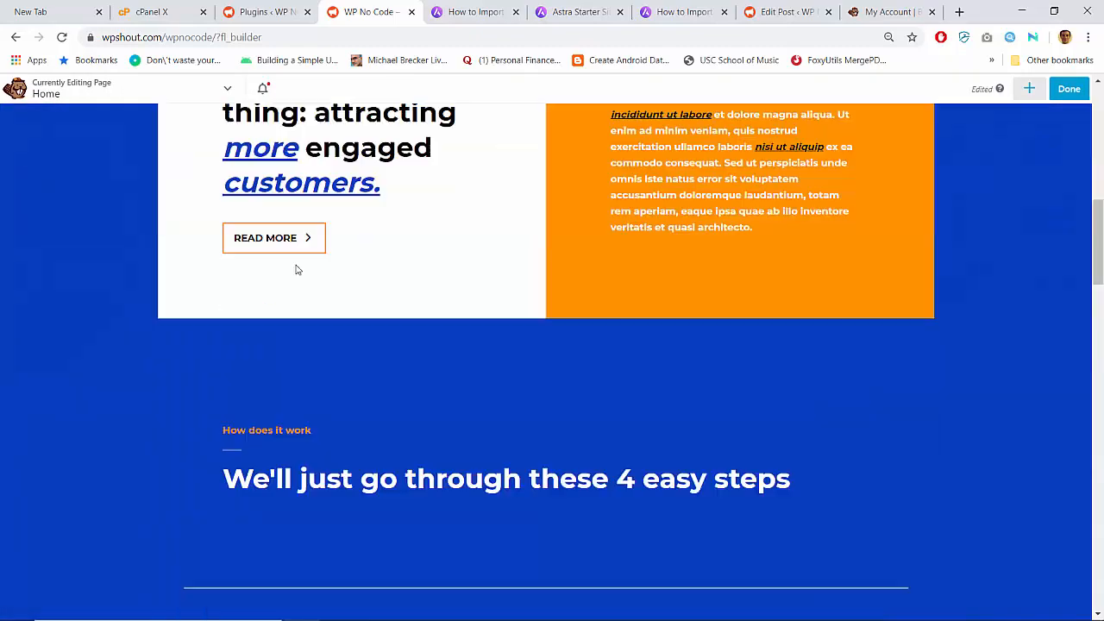
scroll(295, 270, down, 10)
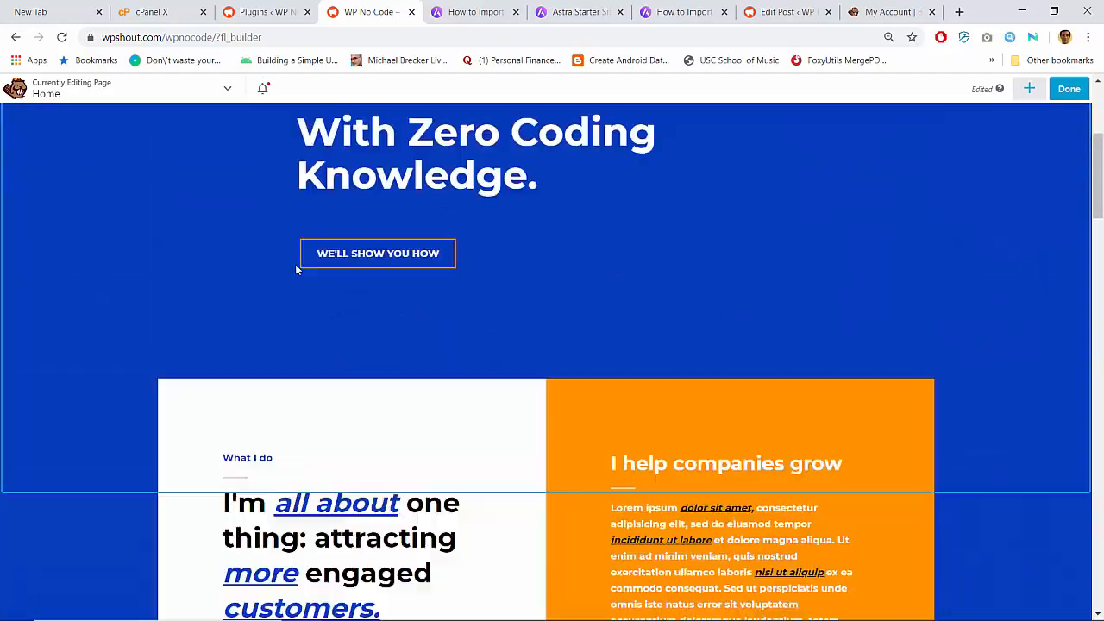
scroll(728, 392, up, 2)
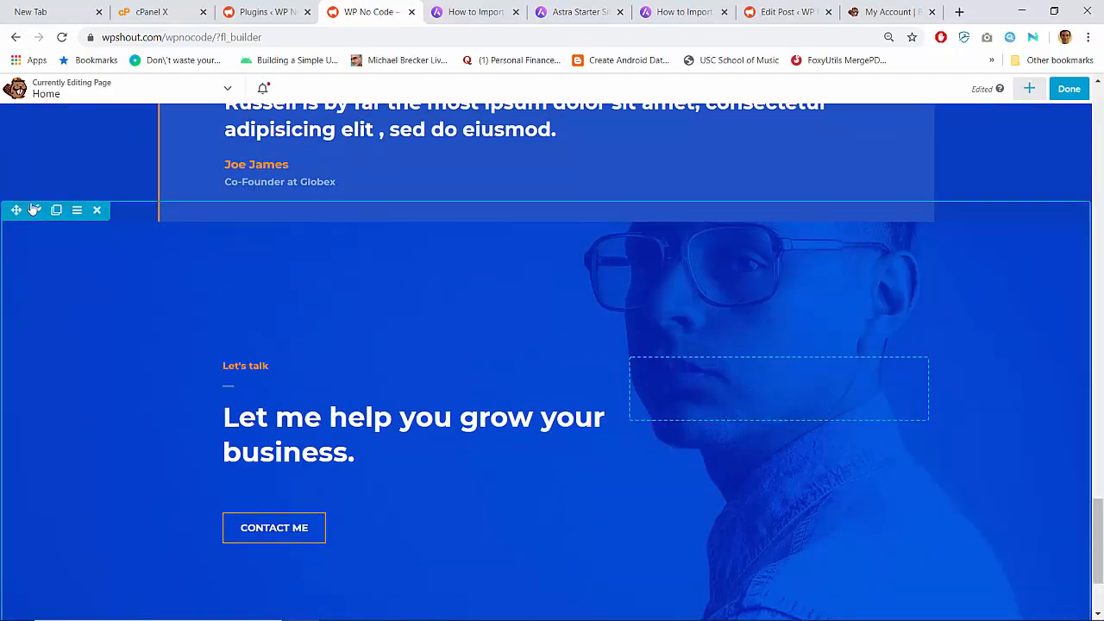
click(34, 210)
- Remove the 'Let's talk' row's portrait background photo and save the row
scroll(128, 285, down, 10)
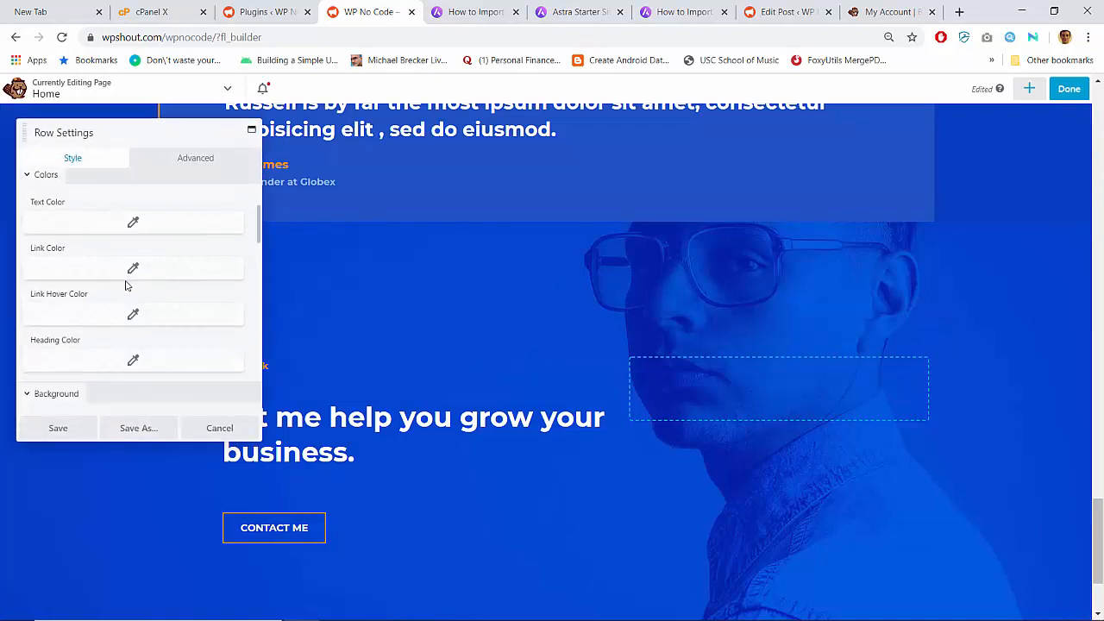
scroll(108, 225, up, 6)
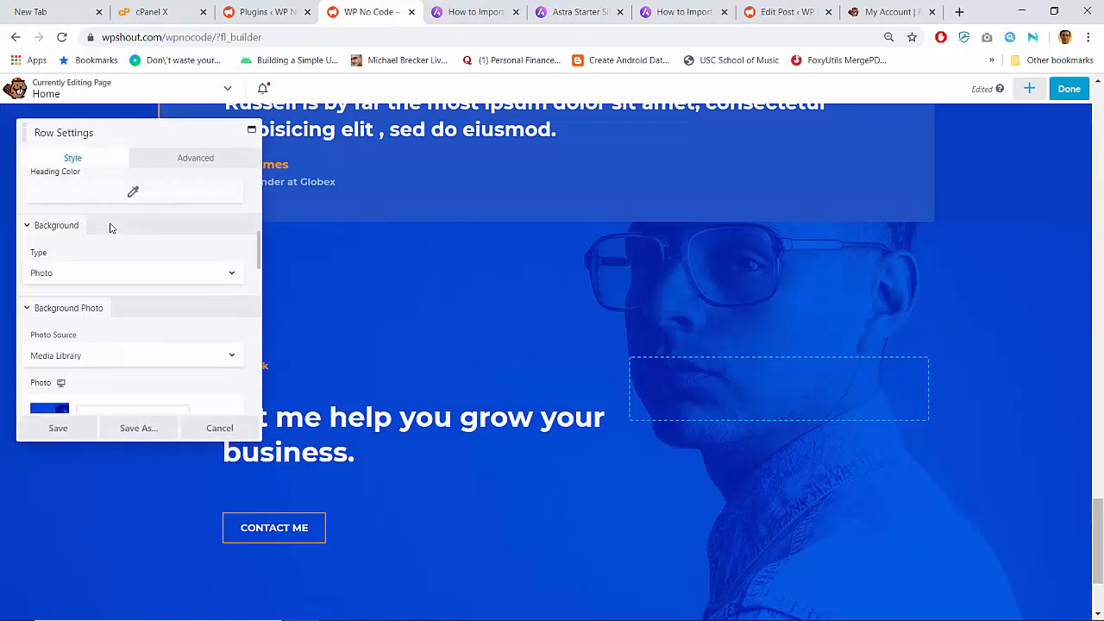
scroll(143, 291, down, 5)
scroll(143, 293, down, 2)
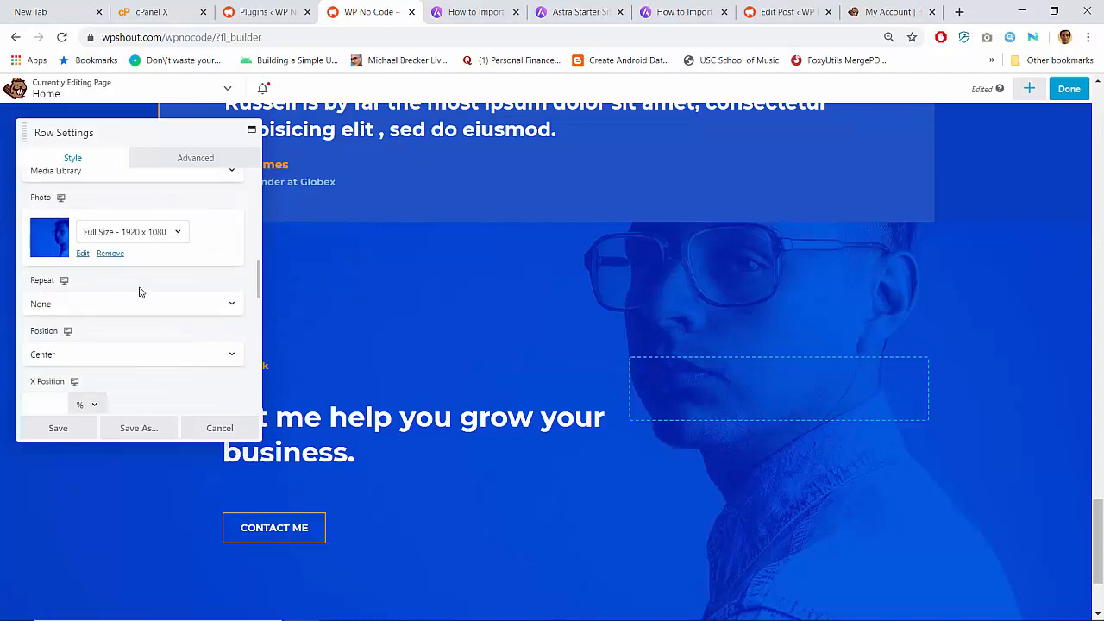
click(110, 253)
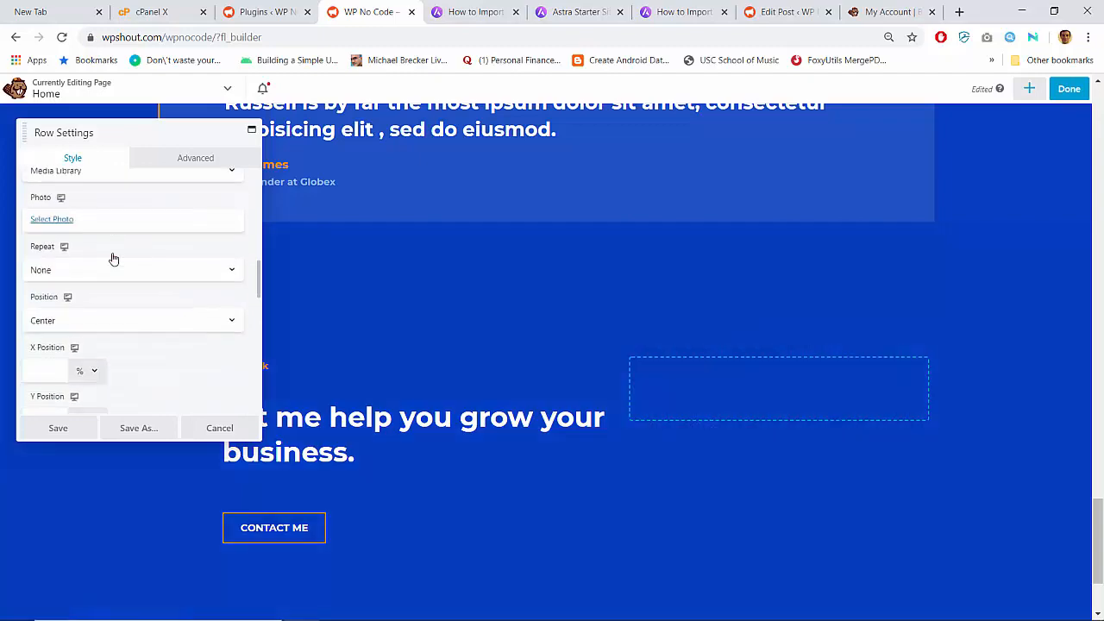
click(57, 429)
scroll(372, 300, up, 10)
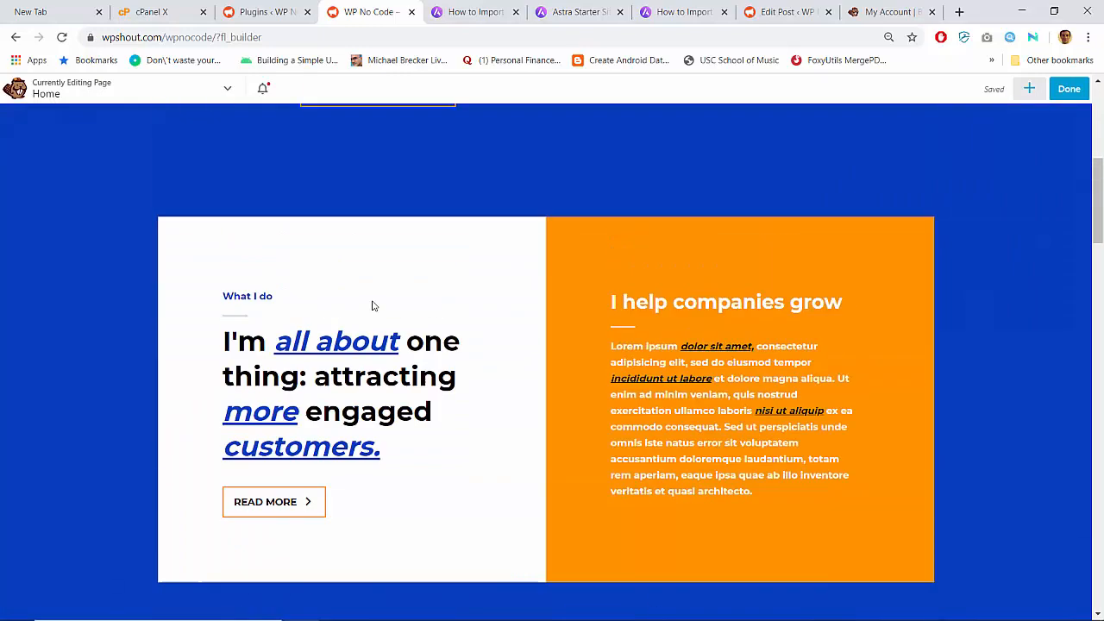
scroll(371, 301, up, 5)
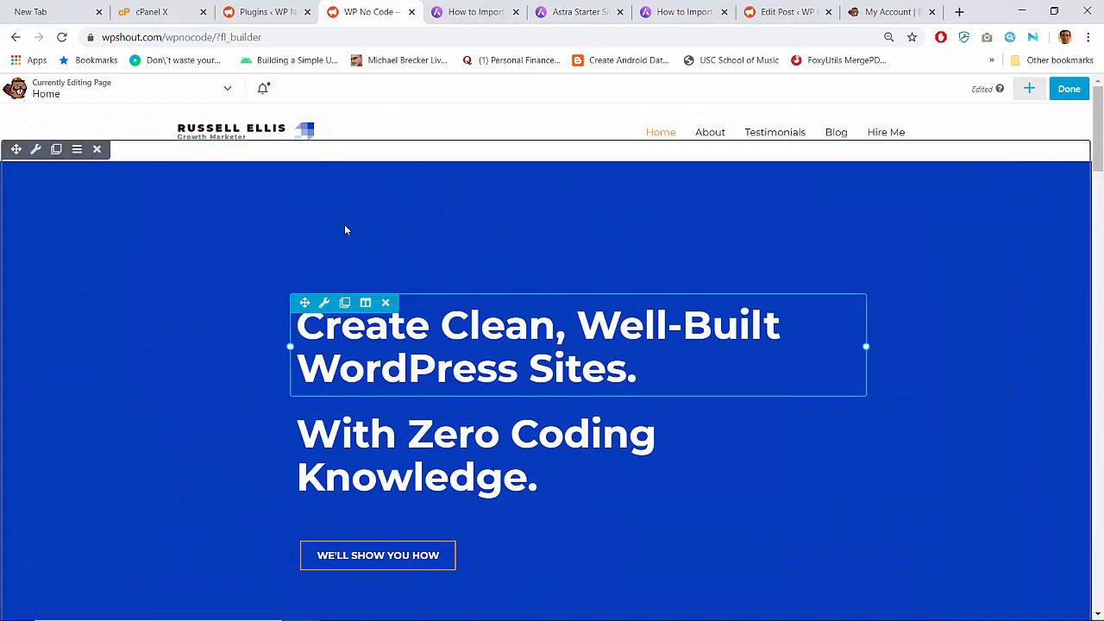
- Set the 'Create Clean' heading's left margin to 0 and clear its bottom margin
click(324, 302)
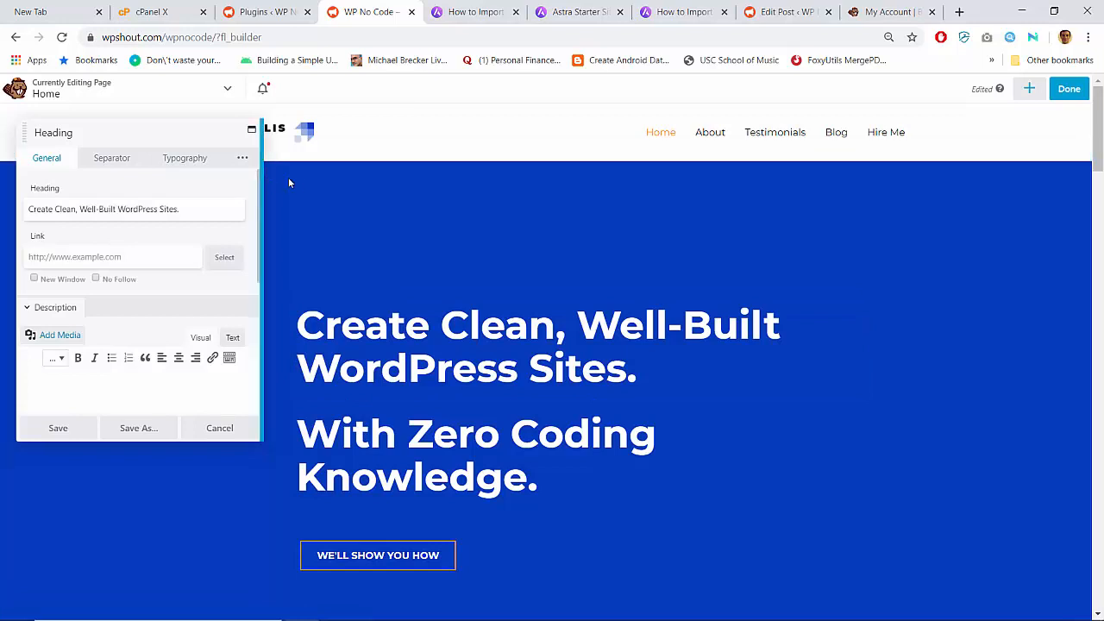
drag(260, 181, 431, 178)
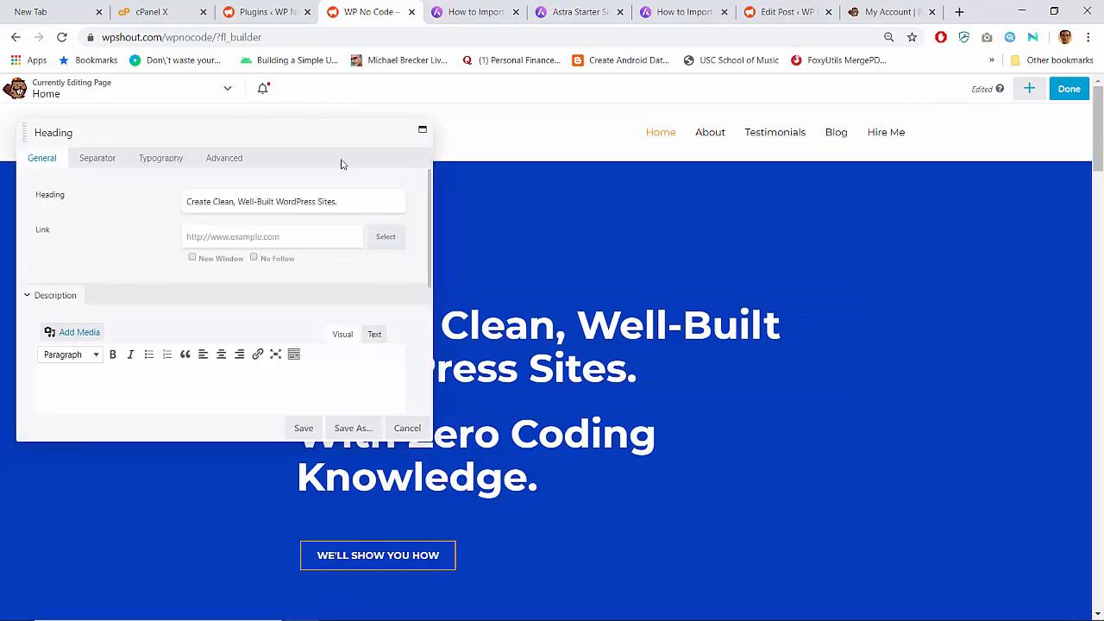
click(217, 163)
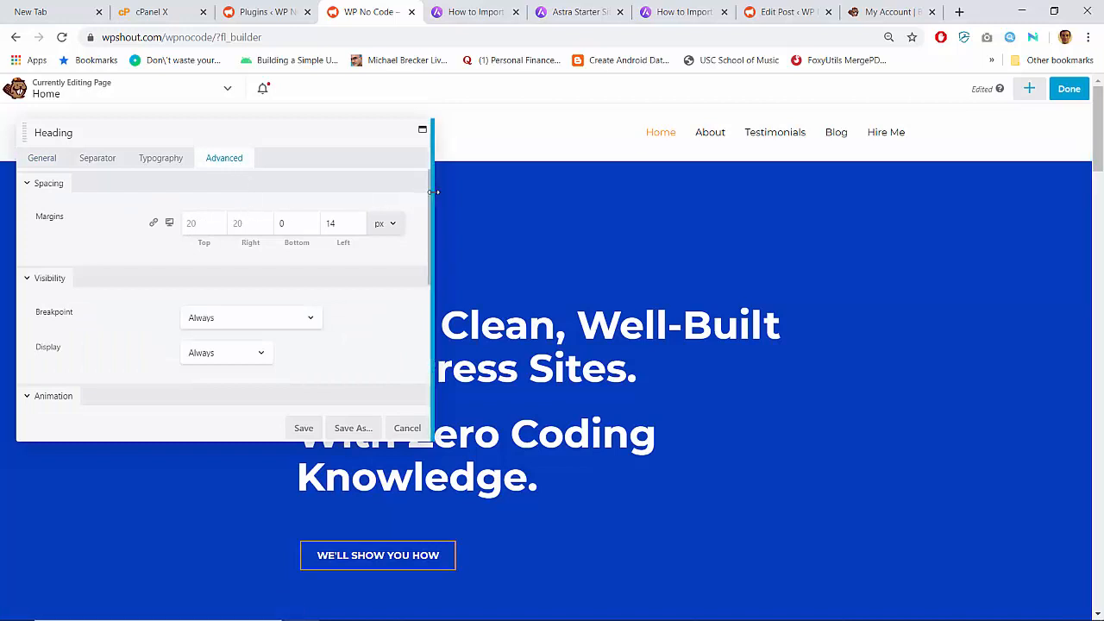
drag(436, 191, 352, 181)
double_click(252, 236)
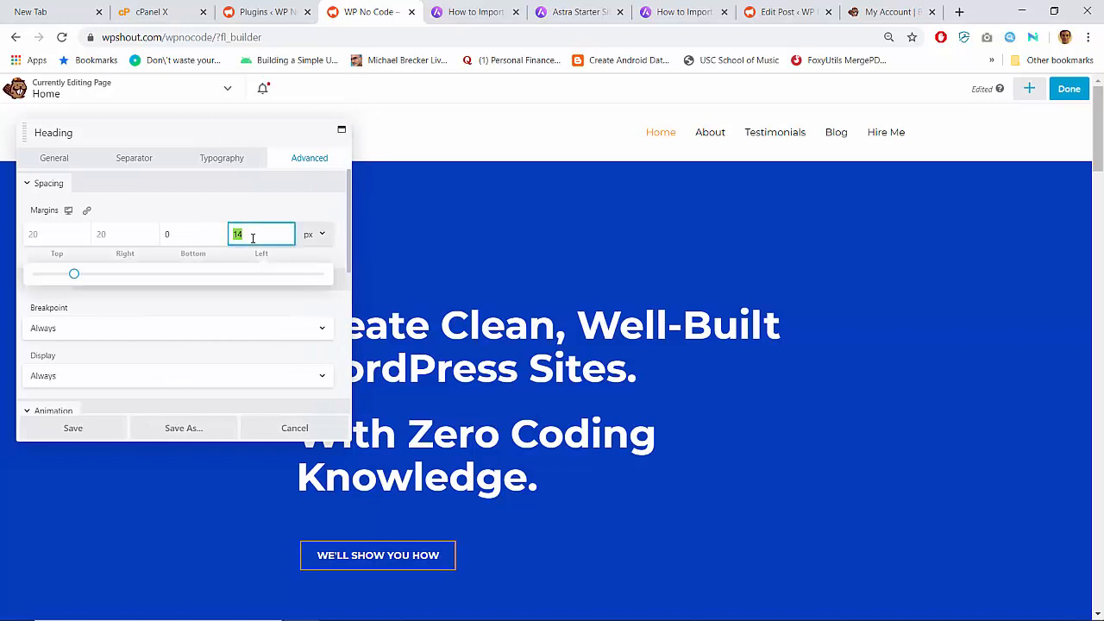
text(0)
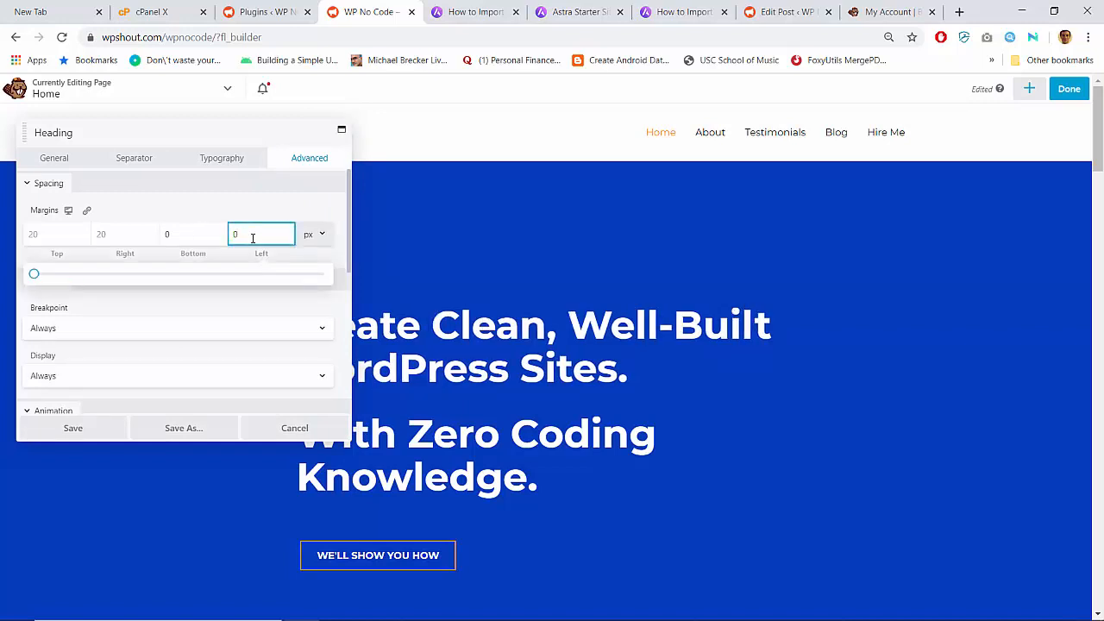
drag(232, 136, 248, 69)
click(211, 212)
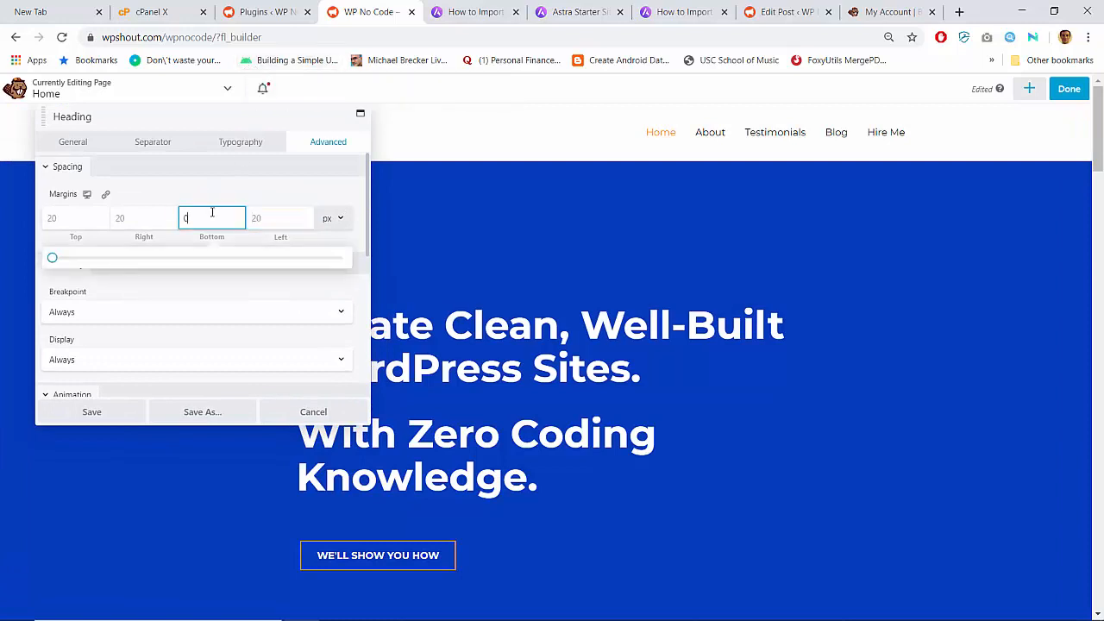
key(BackSpace)
- Clear the 'With Zero Coding Knowledge.' heading's left and bottom margins and save it
click(321, 471)
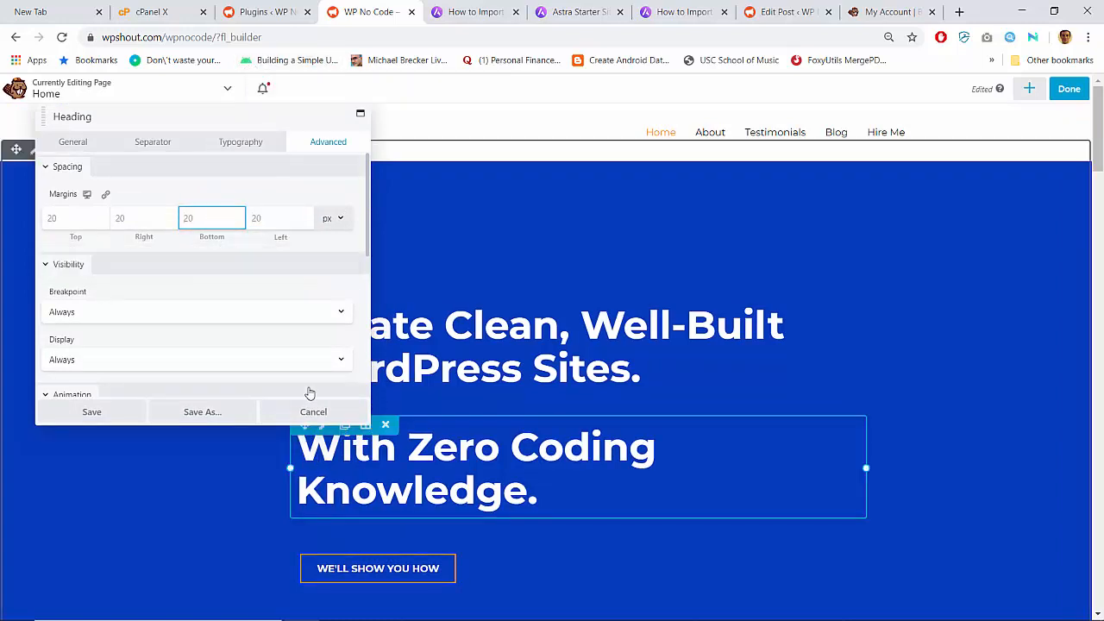
click(326, 143)
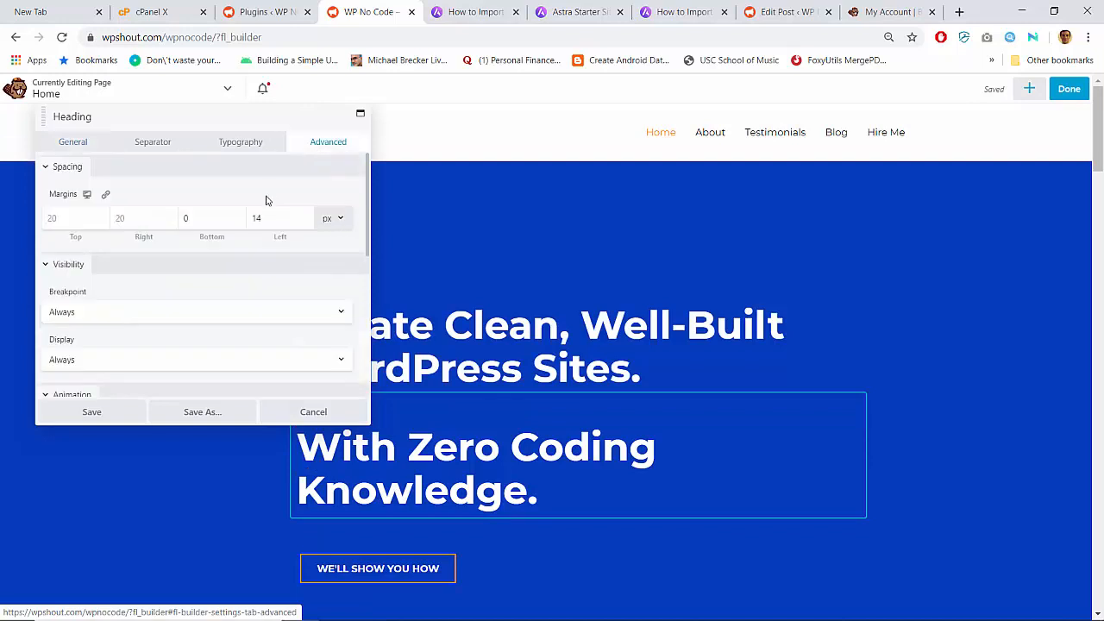
click(256, 217)
key(BackSpace)
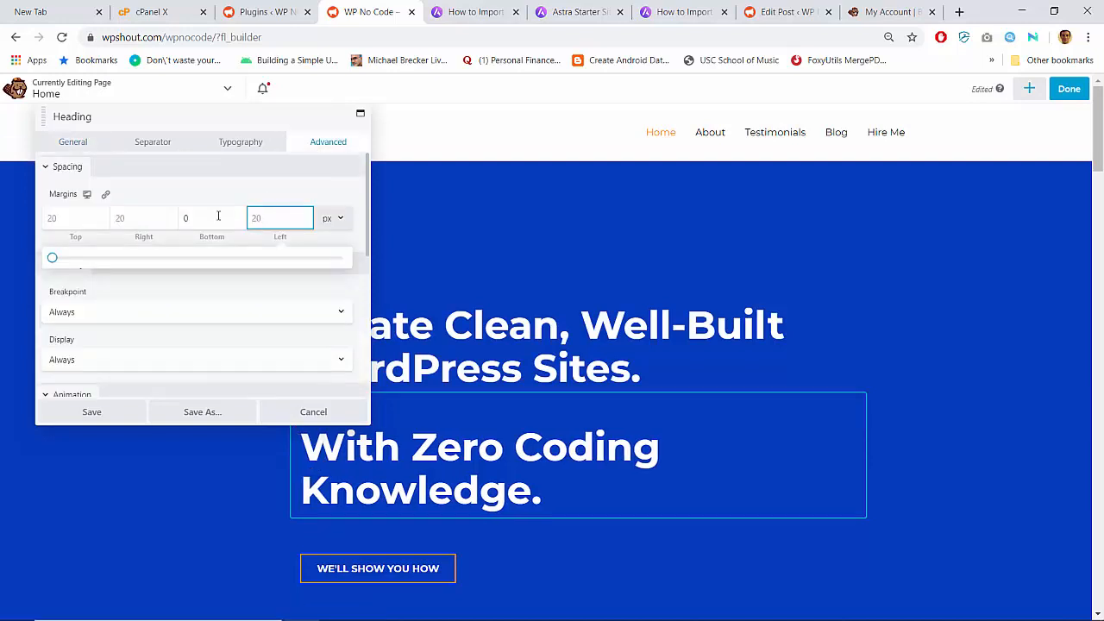
click(218, 216)
key(BackSpace)
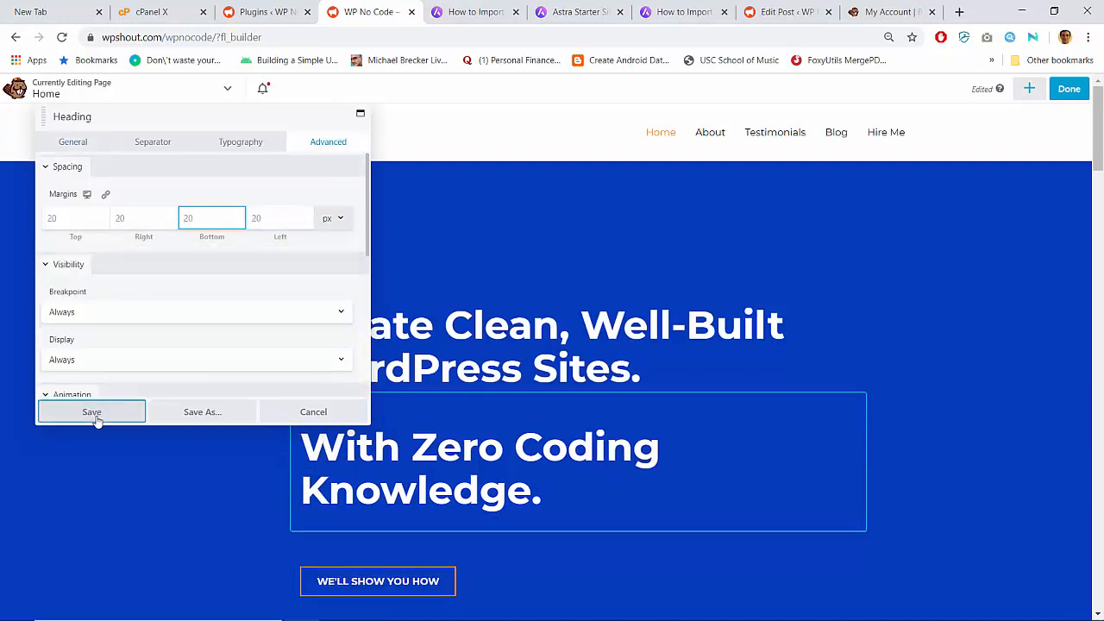
click(93, 413)
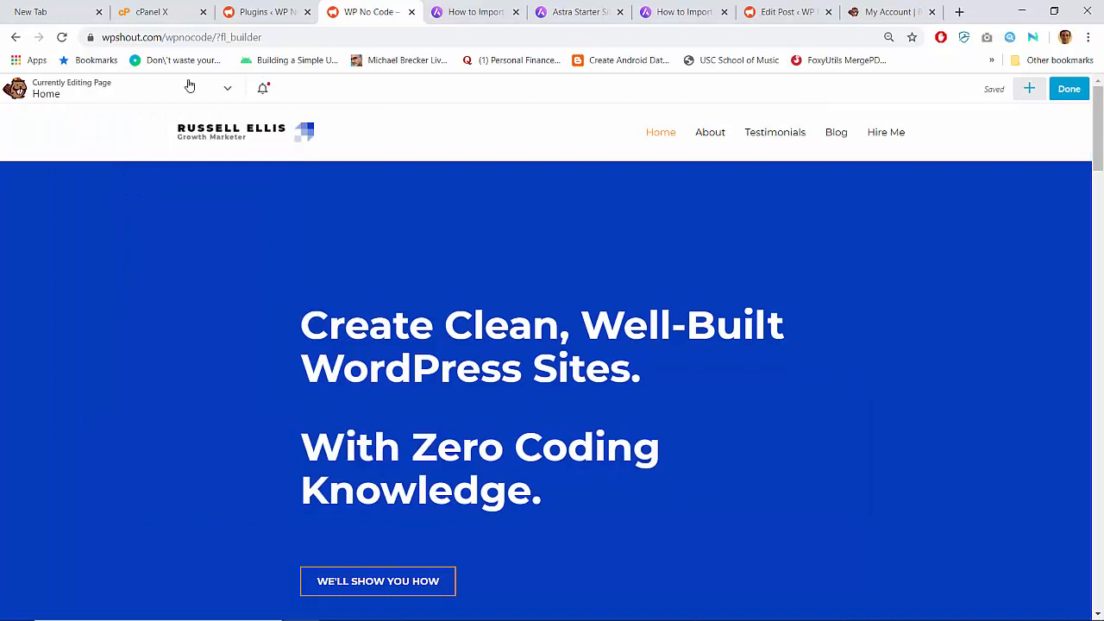
click(230, 89)
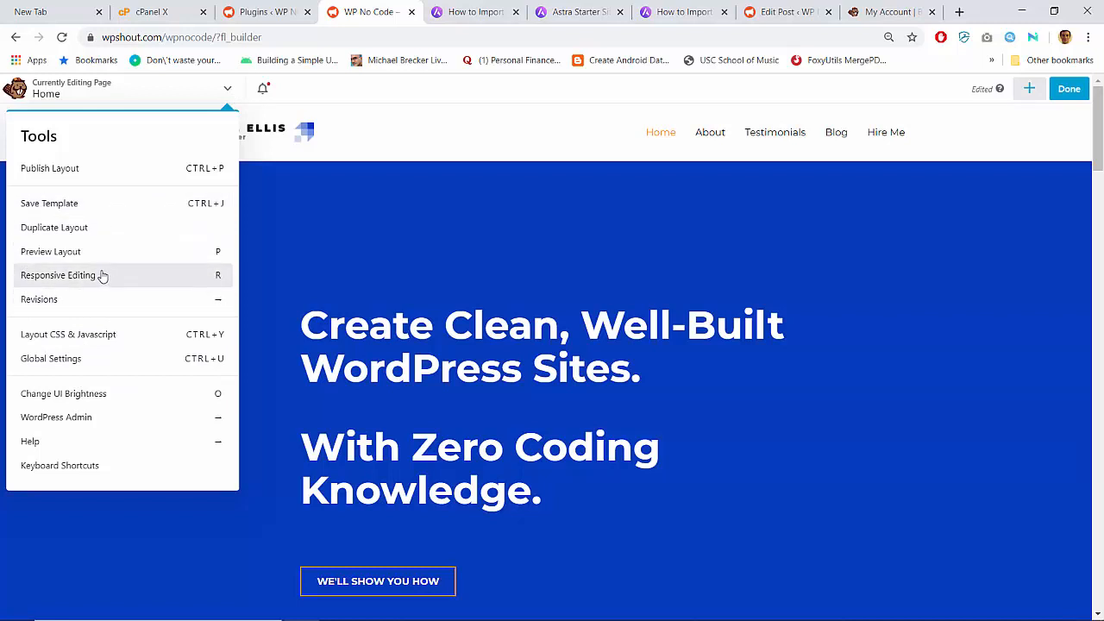
- Review the Global Settings for rows, columns, modules and responsive layout, then save them
click(86, 361)
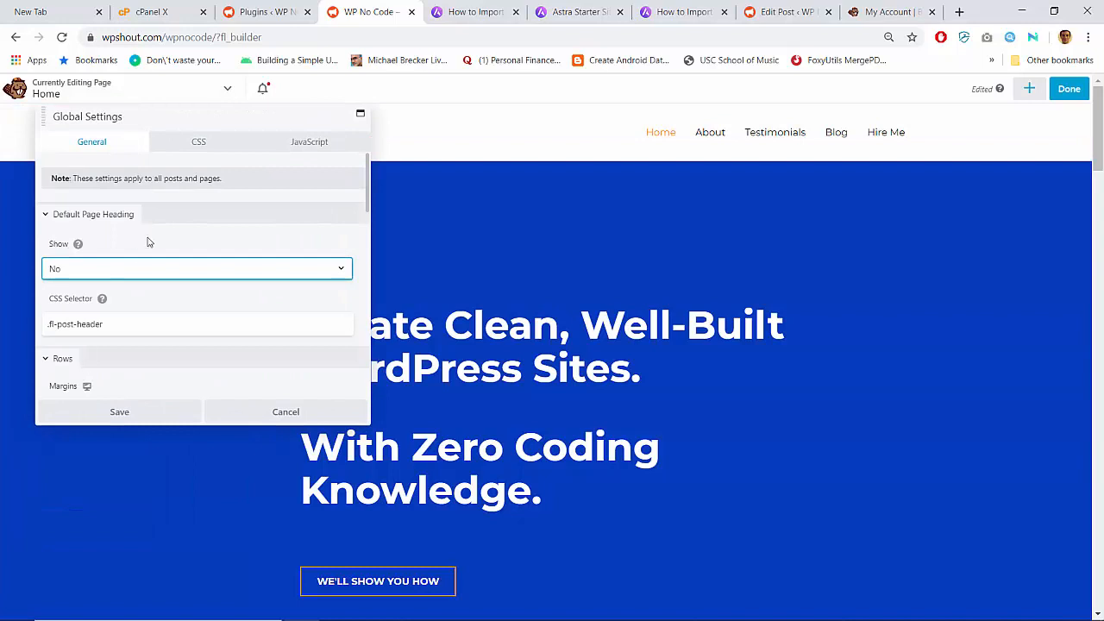
scroll(172, 256, down, 3)
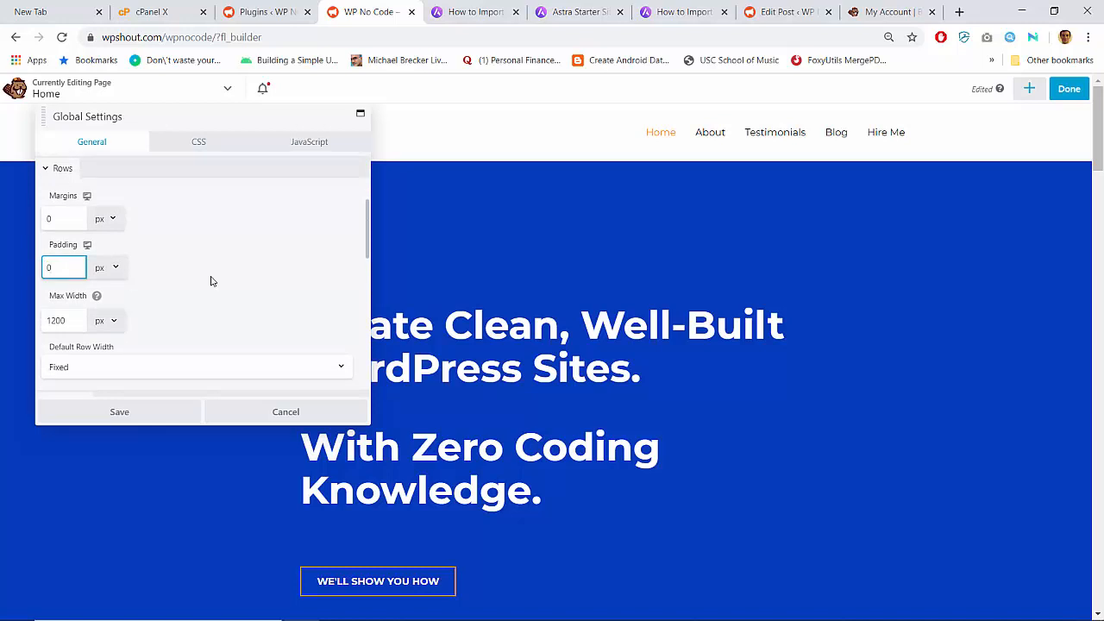
scroll(217, 281, down, 3)
scroll(217, 281, up, 2)
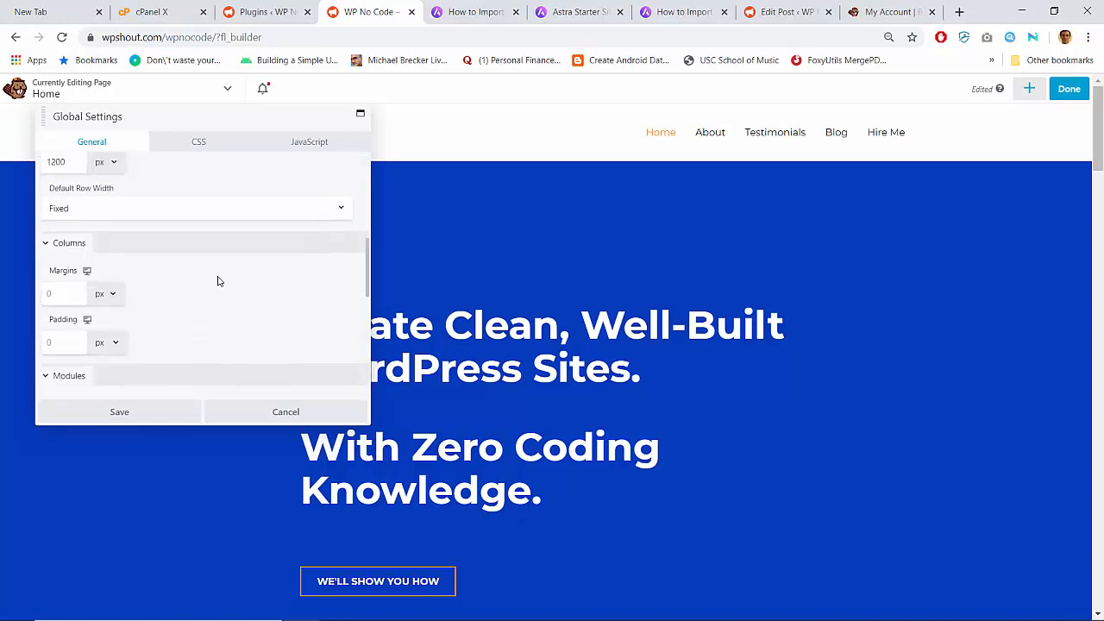
scroll(218, 281, down, 4)
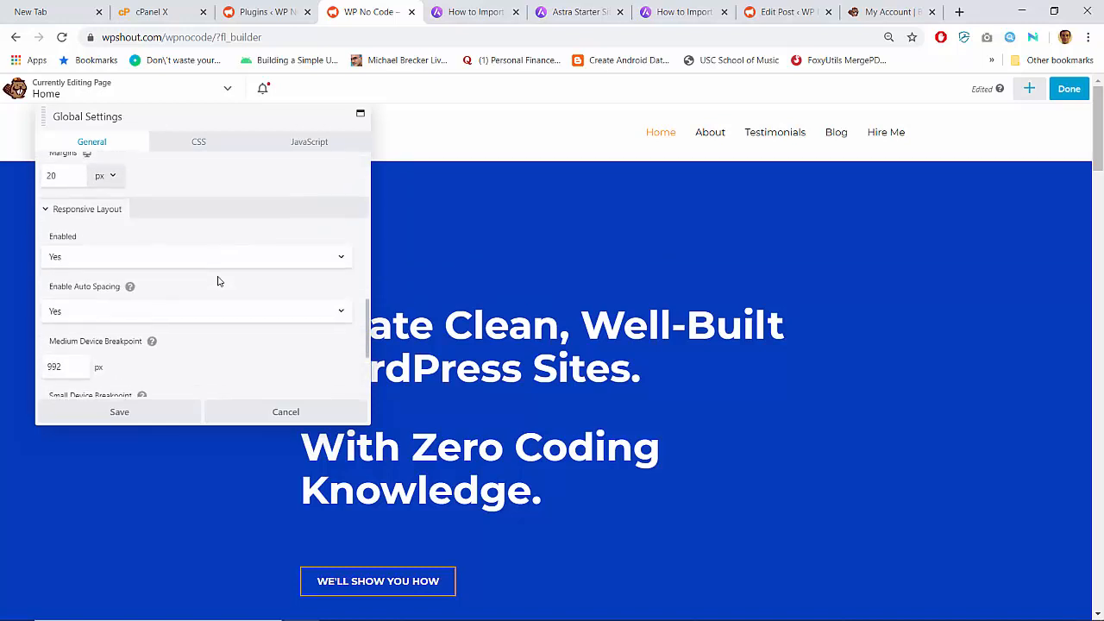
scroll(217, 281, up, 1)
scroll(189, 290, up, 1)
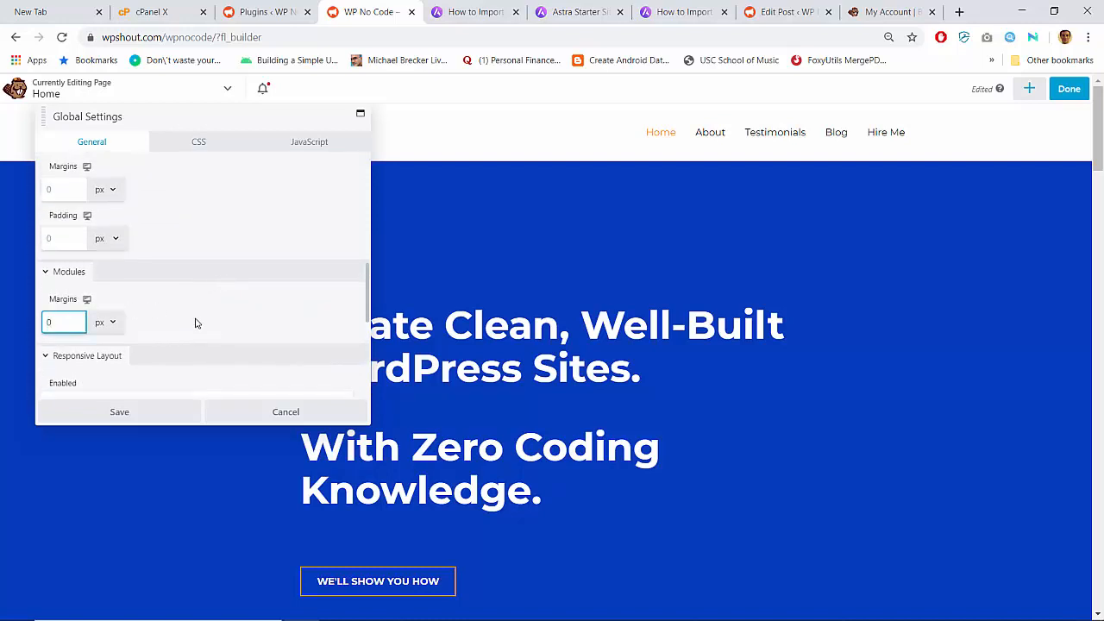
scroll(195, 323, down, 3)
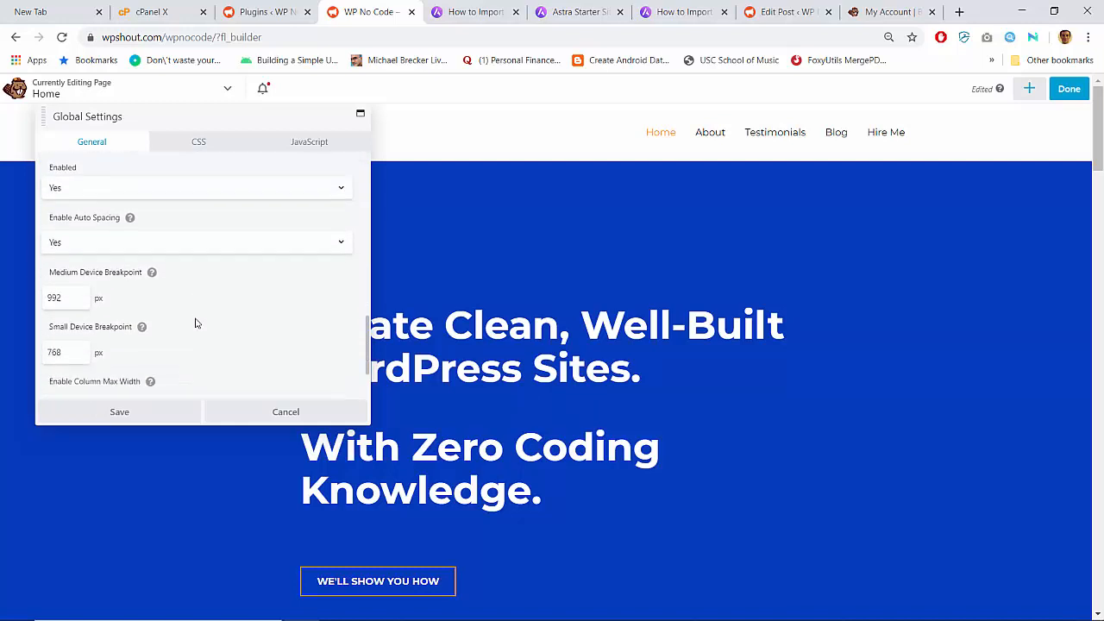
scroll(194, 322, down, 2)
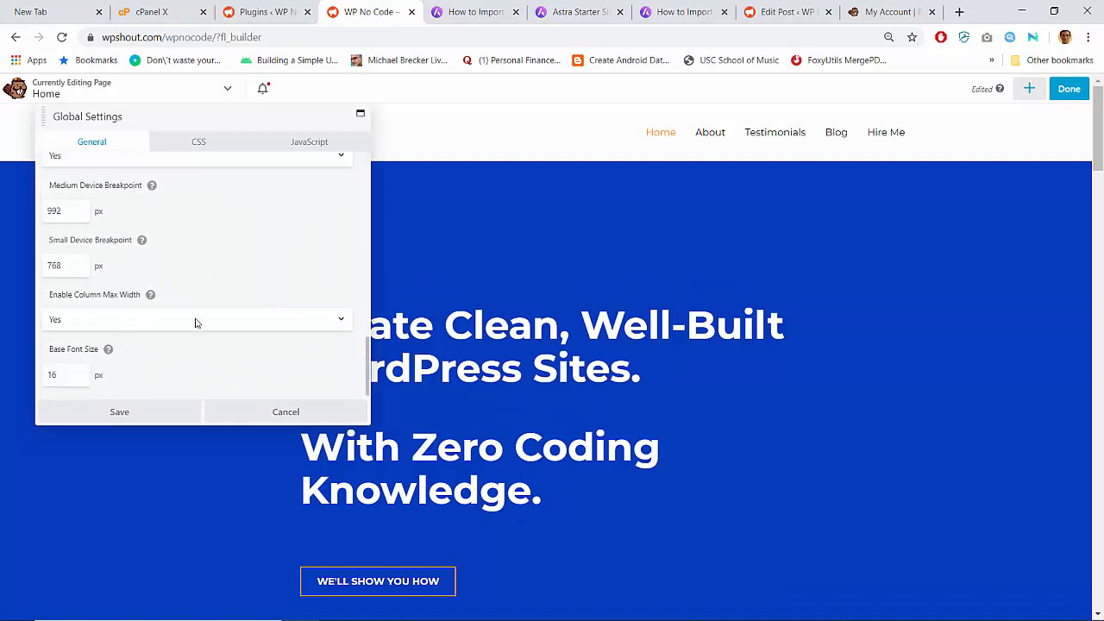
scroll(195, 322, up, 10)
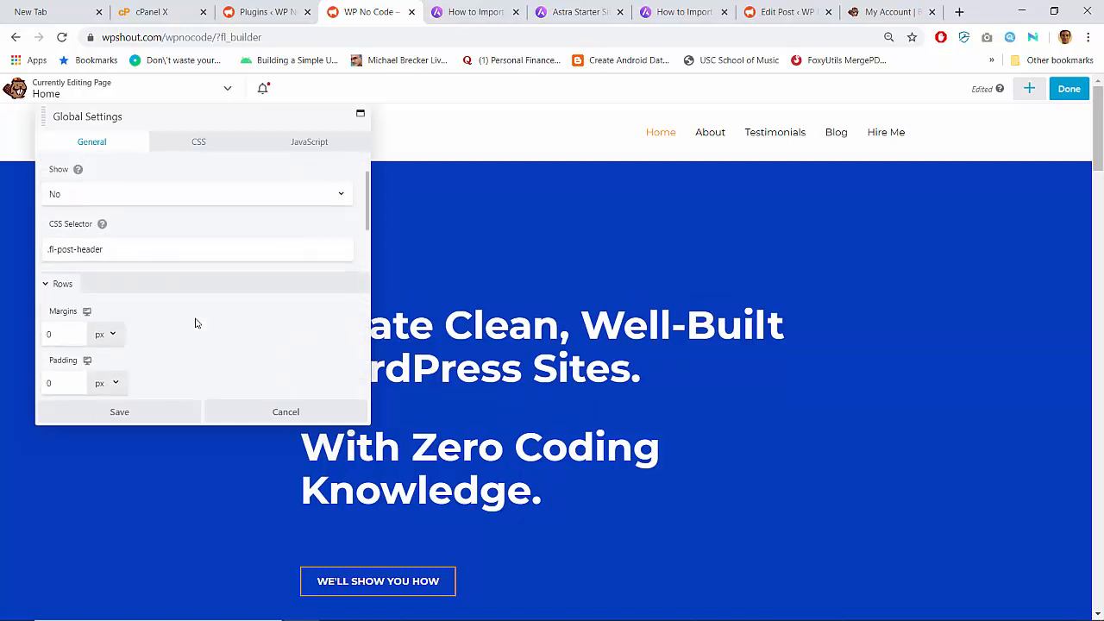
scroll(195, 322, up, 2)
click(140, 411)
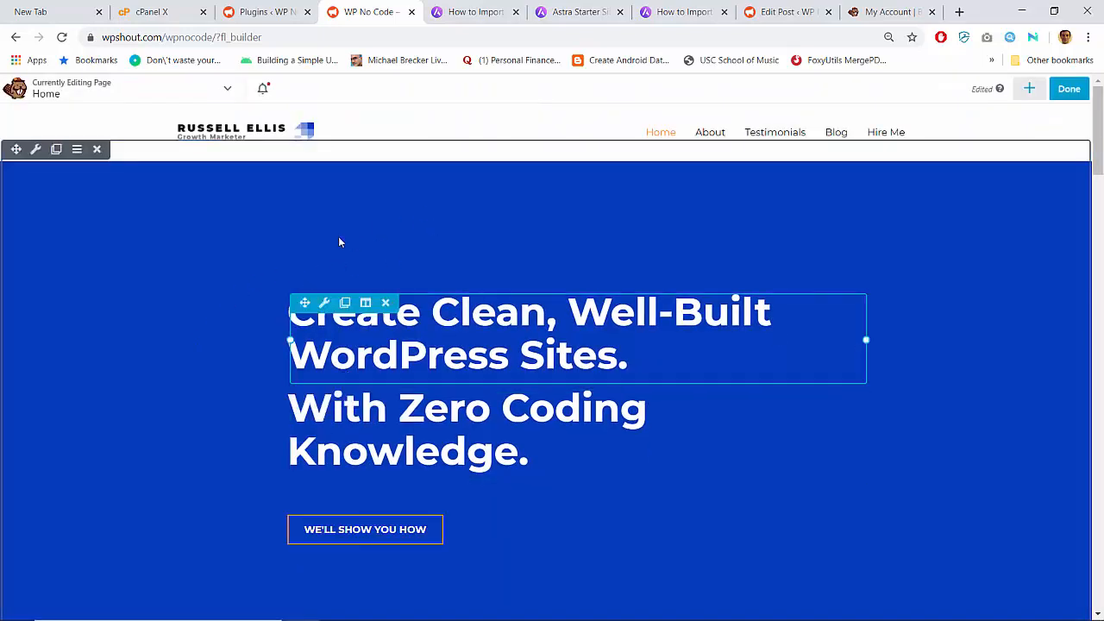
- Give the 'With Zero Coding Knowledge' heading a 20 px top margin and save it
scroll(340, 419, down, 4)
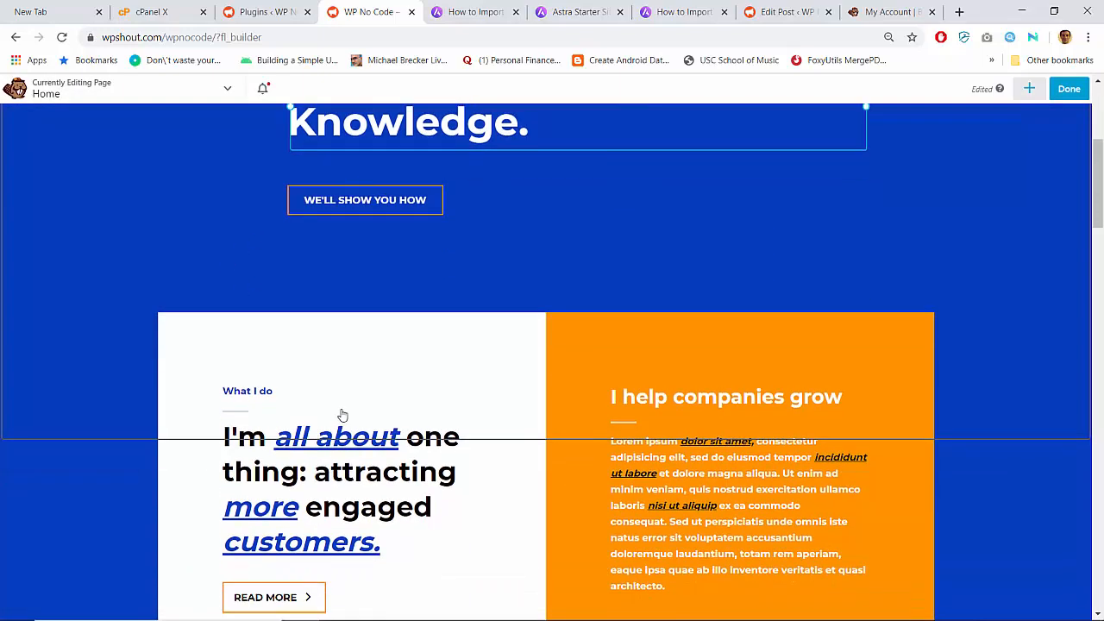
scroll(342, 414, up, 4)
scroll(259, 448, down, 5)
scroll(198, 423, up, 5)
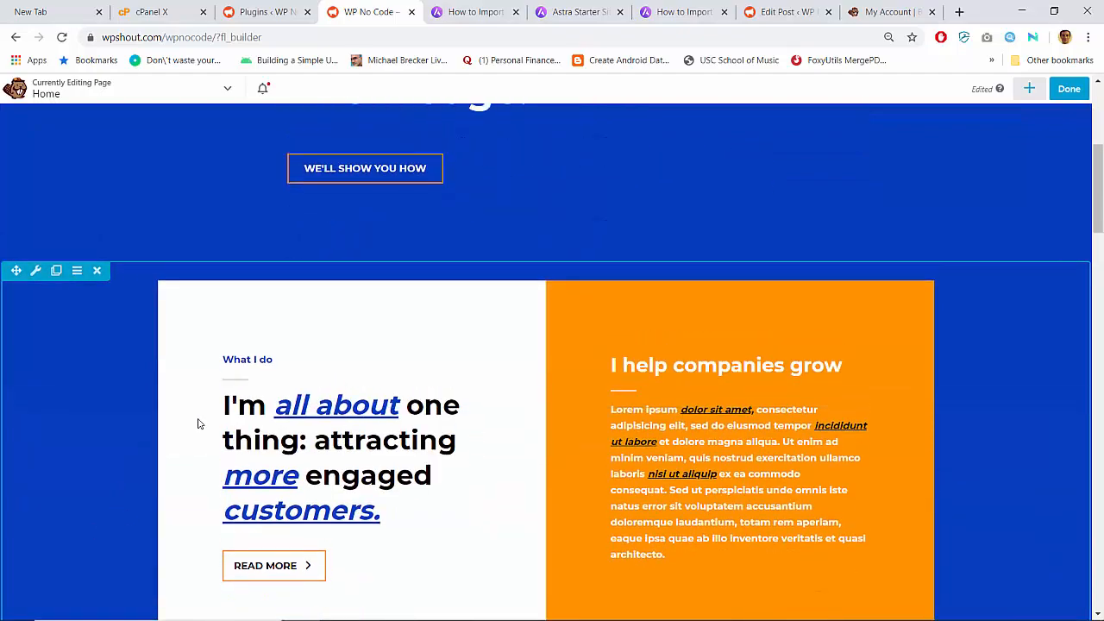
scroll(348, 431, down, 10)
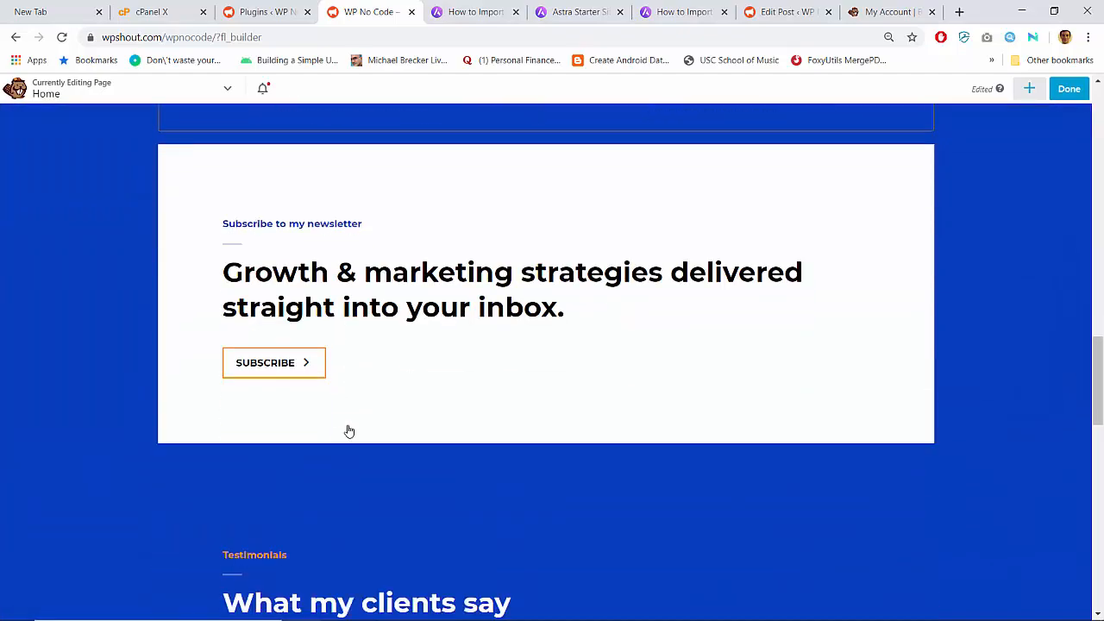
scroll(349, 430, up, 10)
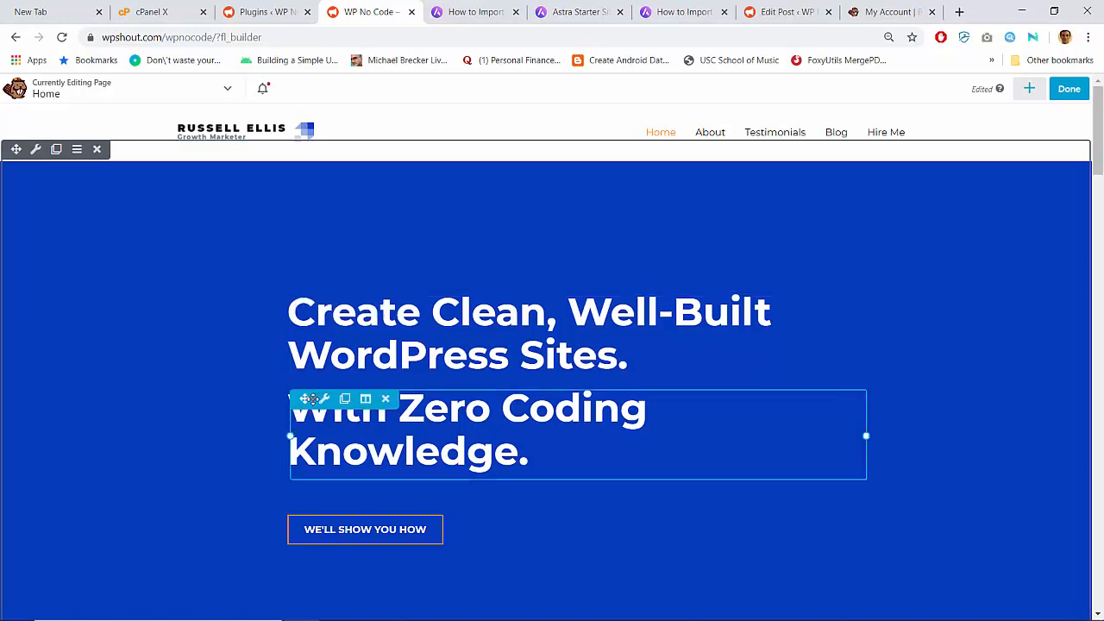
click(315, 401)
click(312, 142)
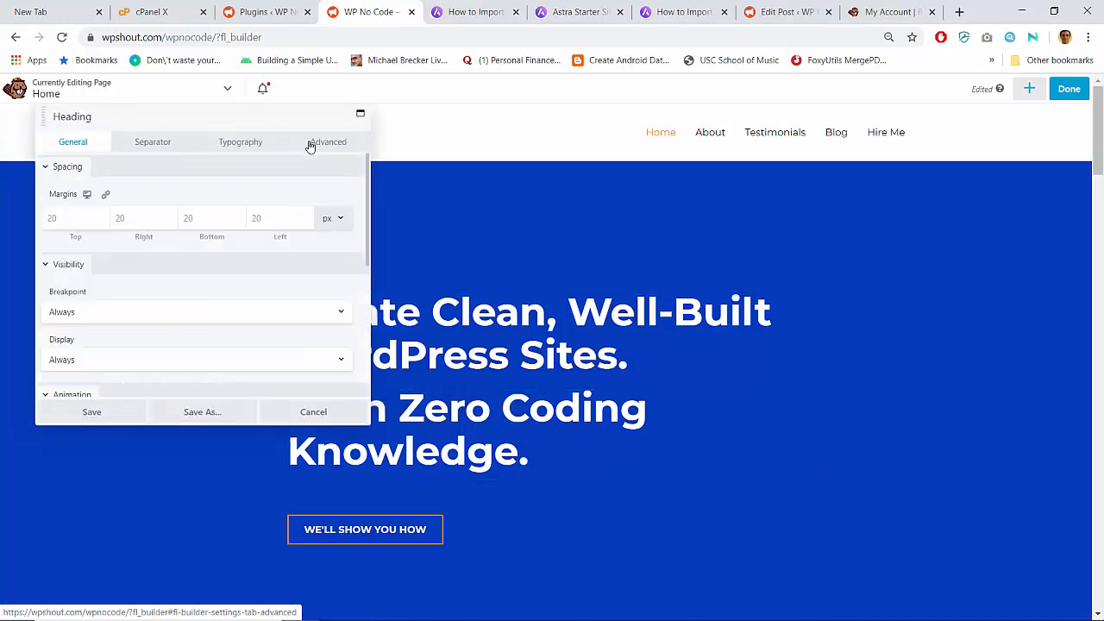
click(72, 225)
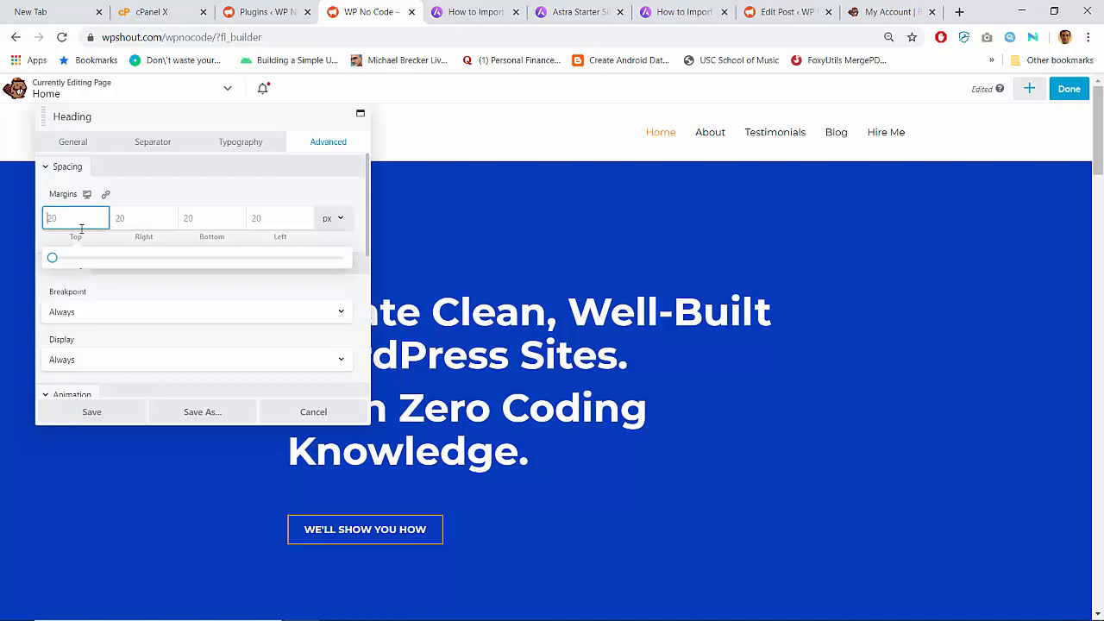
text(20)
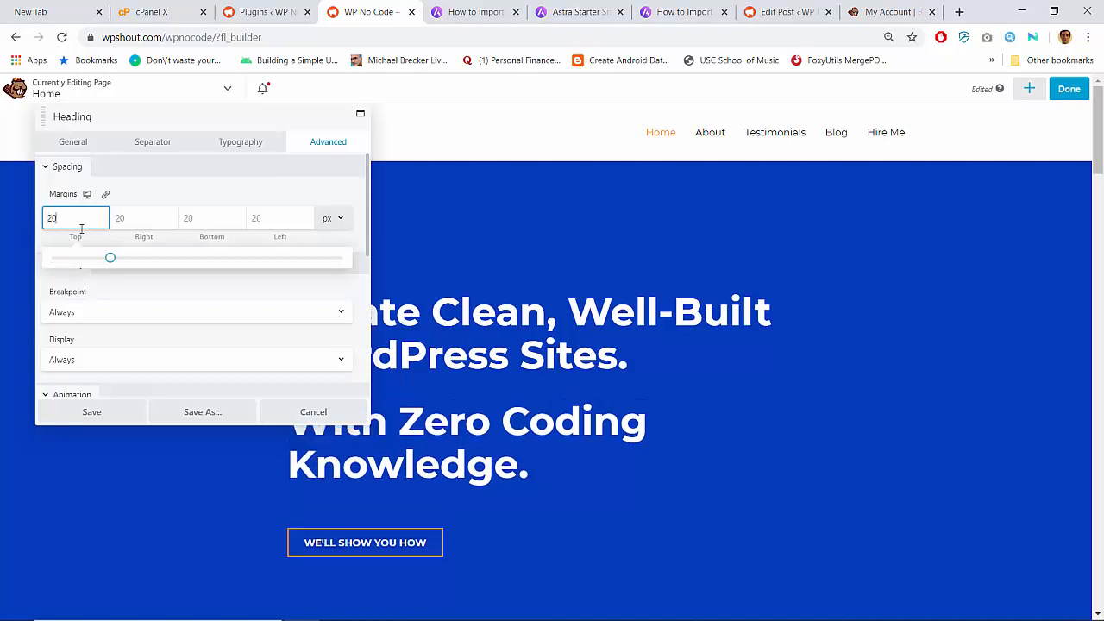
click(90, 413)
click(90, 412)
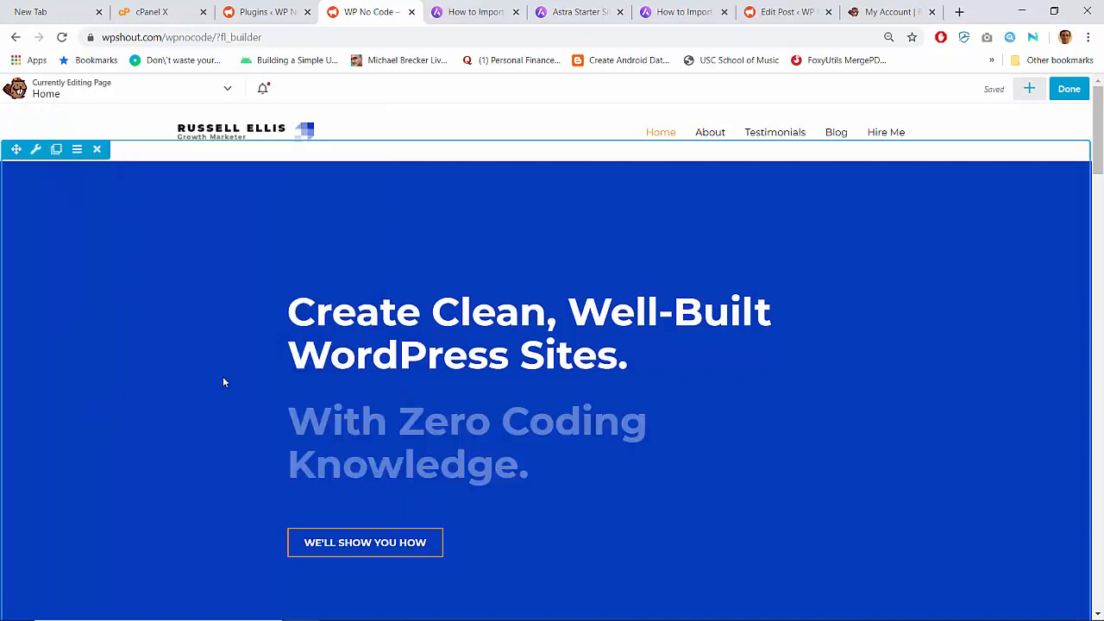
click(228, 90)
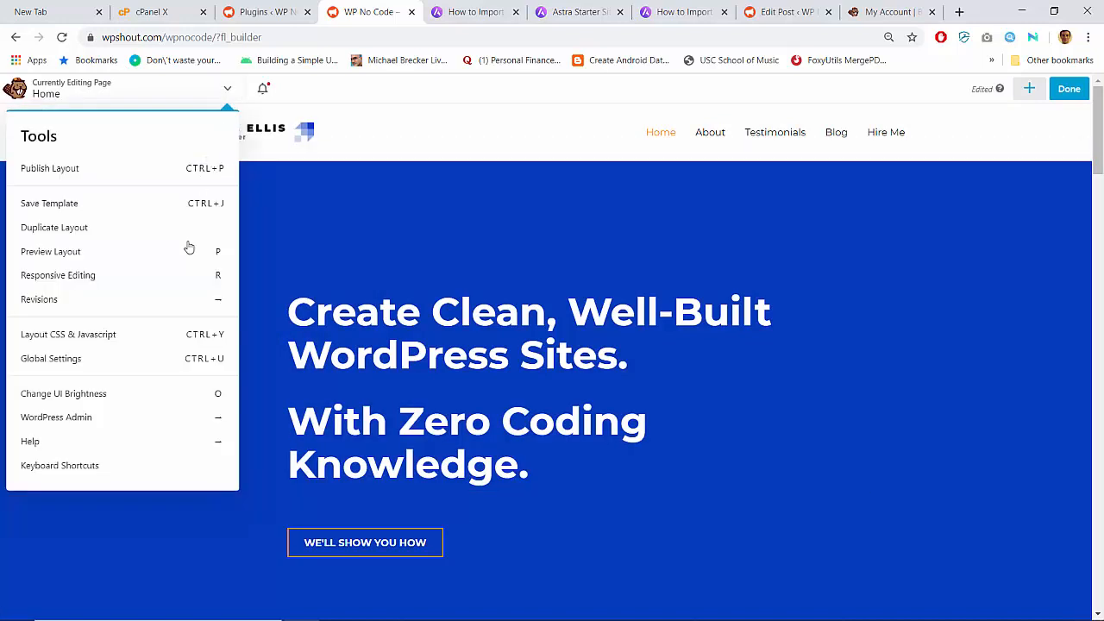
- Switch to the mobile responsive preview and review the page layout
click(141, 276)
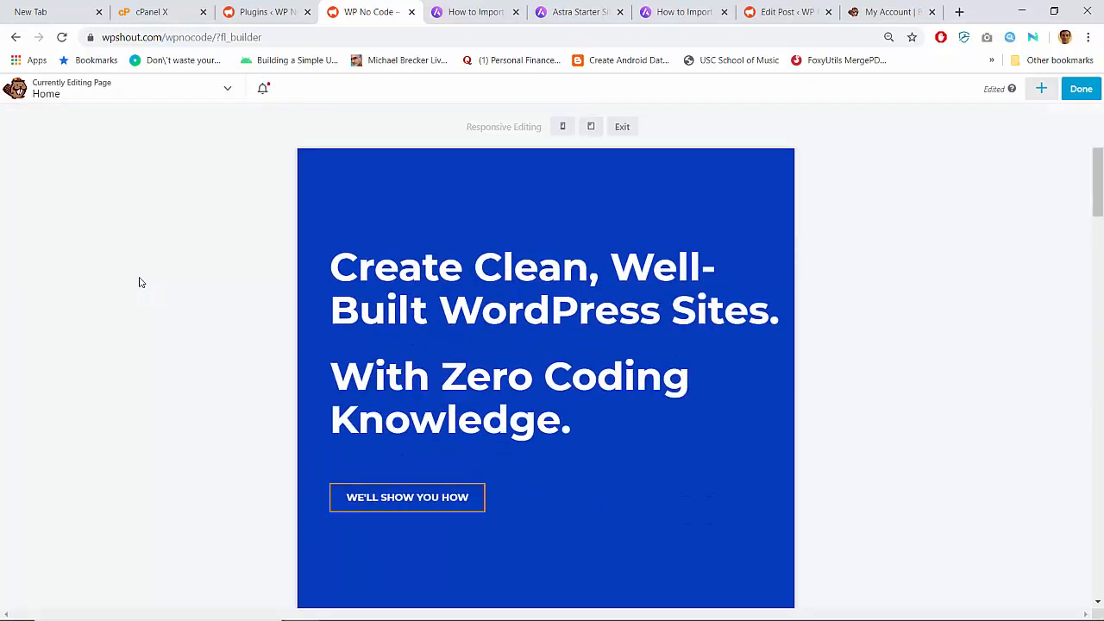
click(563, 127)
scroll(512, 382, down, 5)
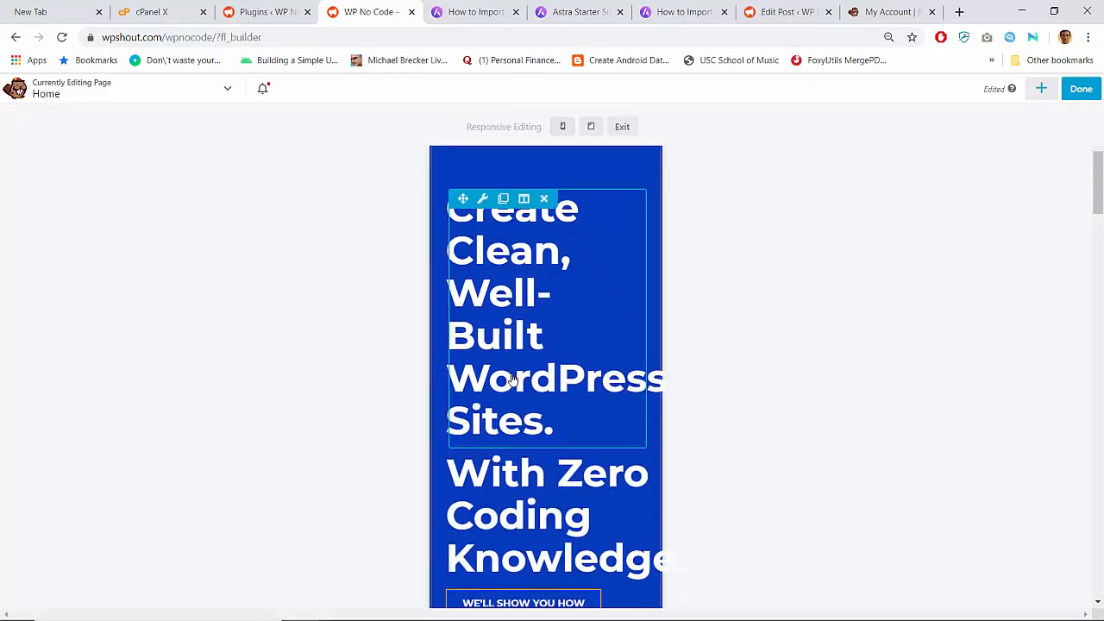
scroll(512, 380, up, 5)
scroll(512, 379, down, 4)
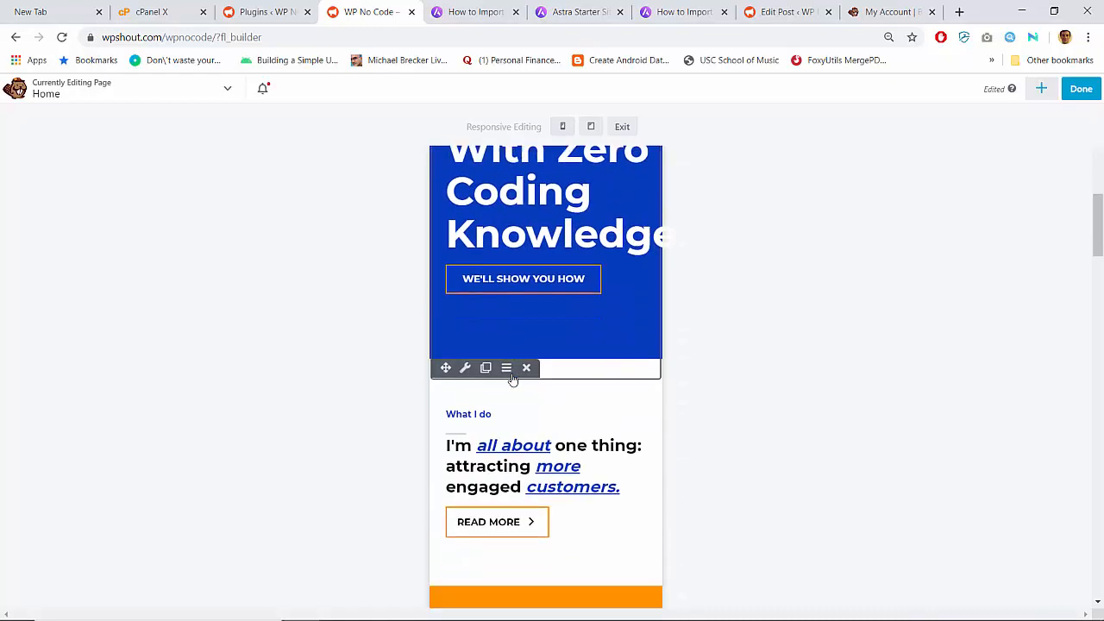
scroll(512, 380, up, 4)
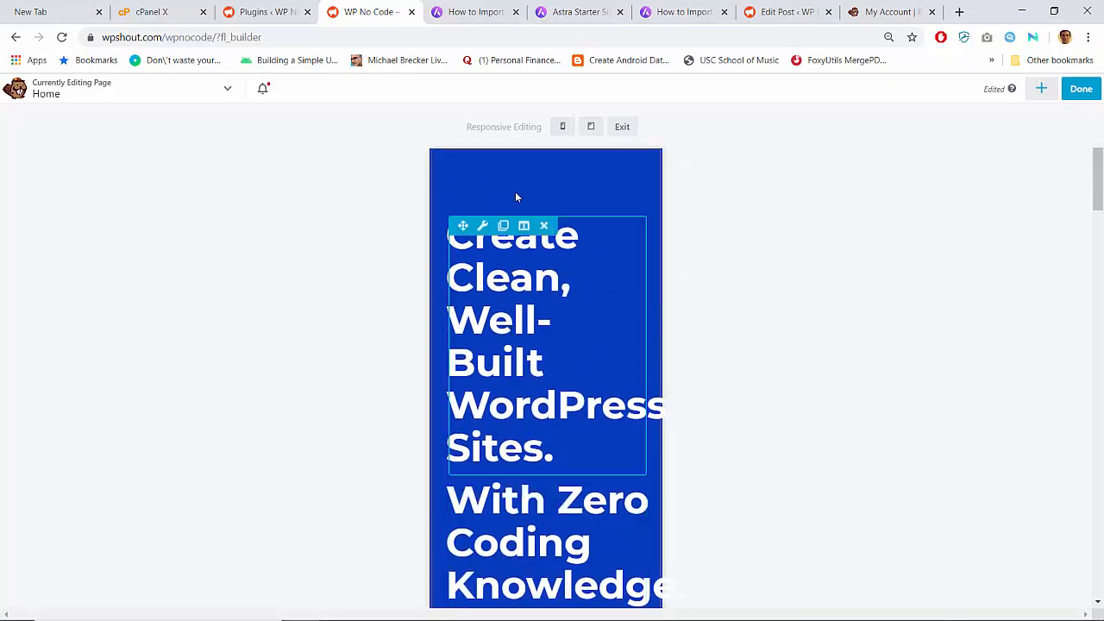
scroll(563, 429, down, 5)
scroll(561, 429, down, 15)
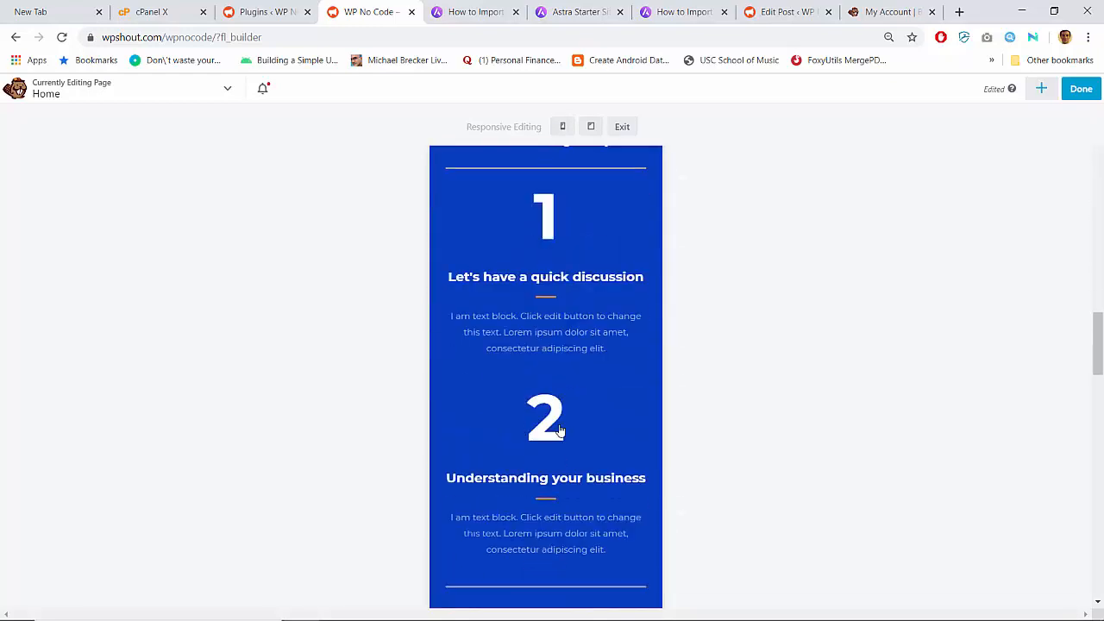
scroll(559, 430, up, 20)
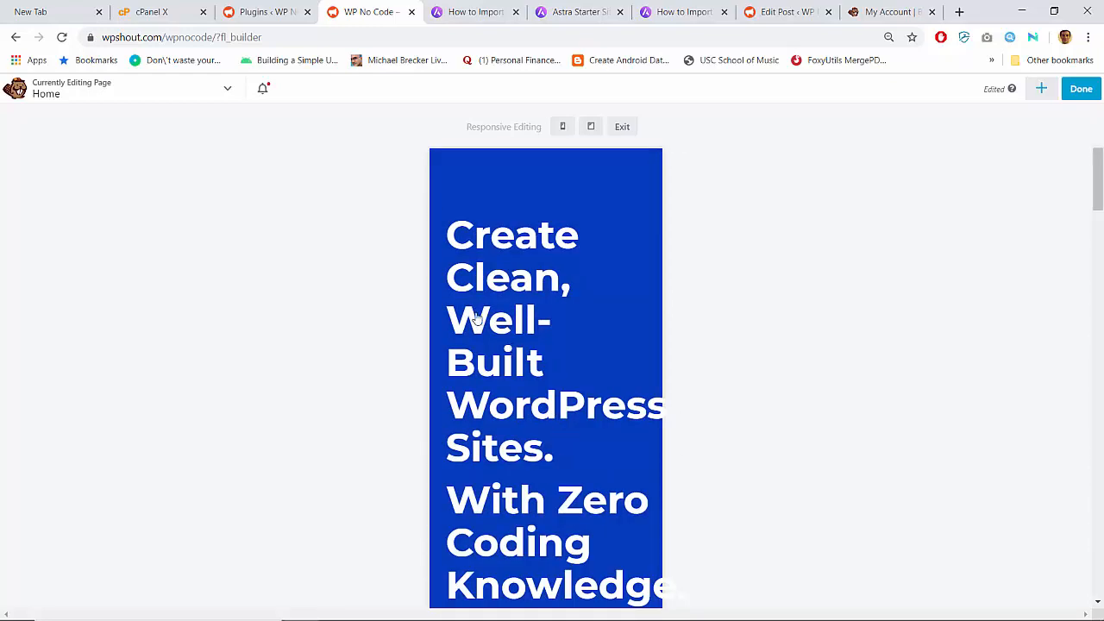
click(1078, 89)
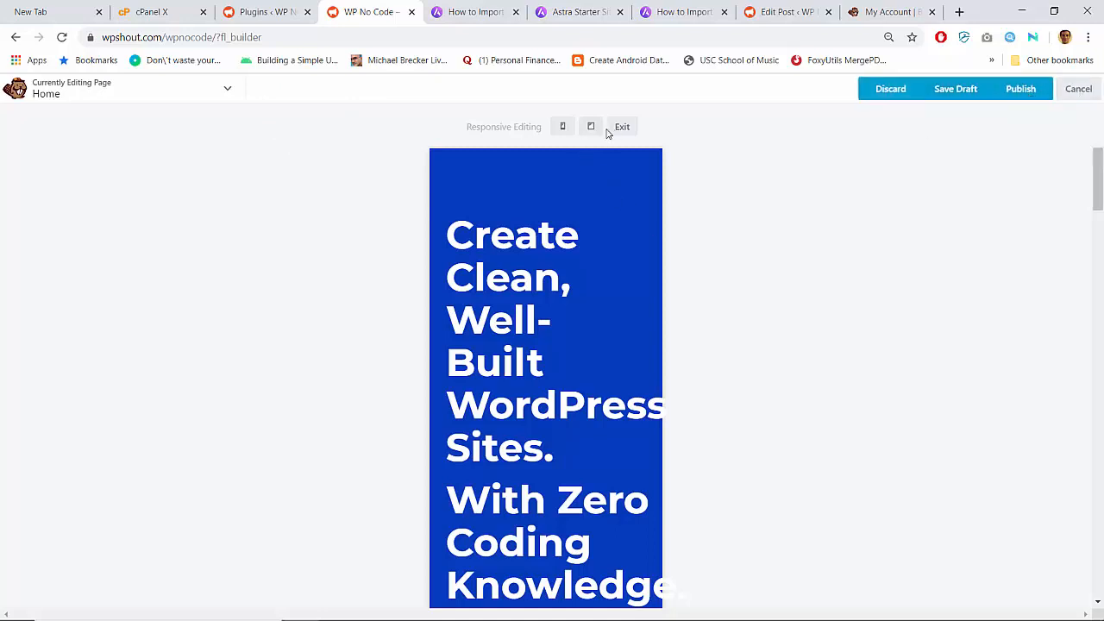
key(Escape)
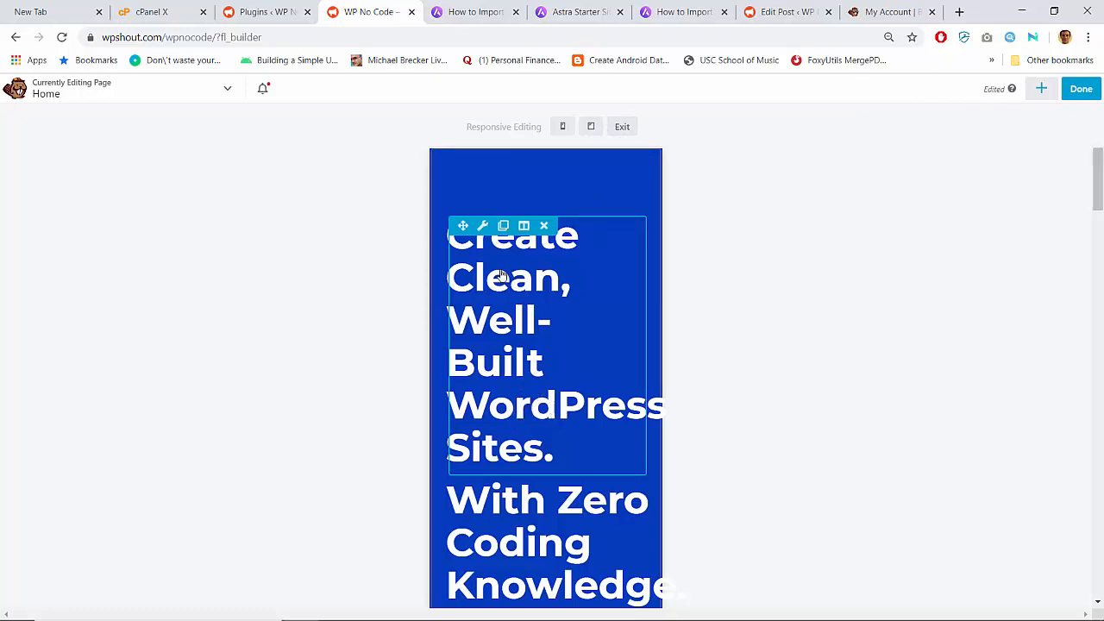
- Set the 'With Zero Coding Knowledge' heading's mobile font size to 36 px
scroll(503, 441, down, 1)
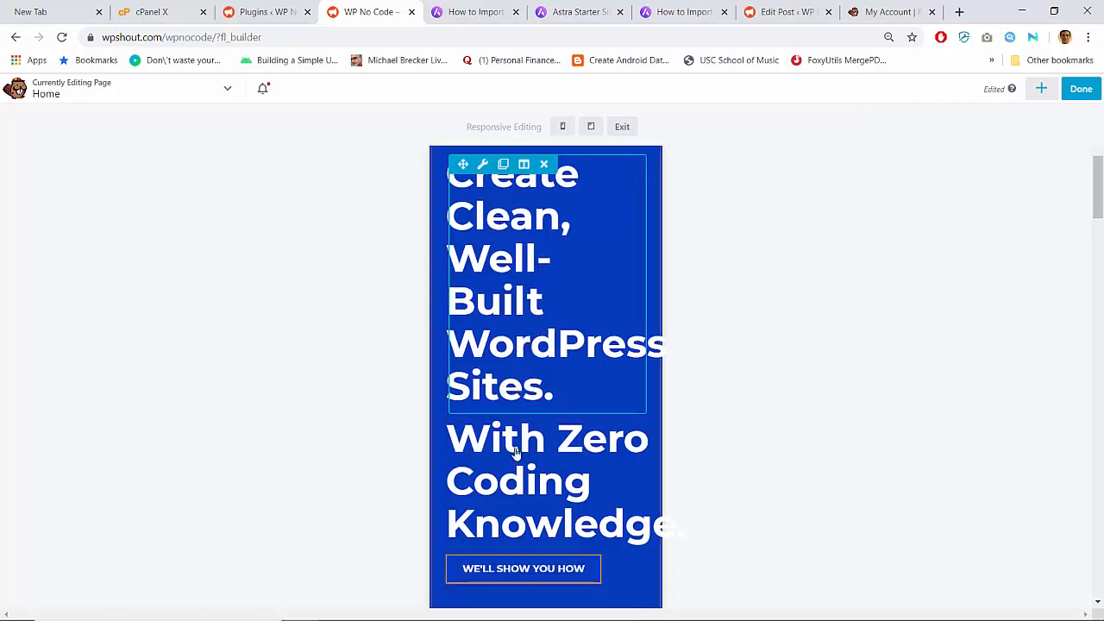
click(482, 374)
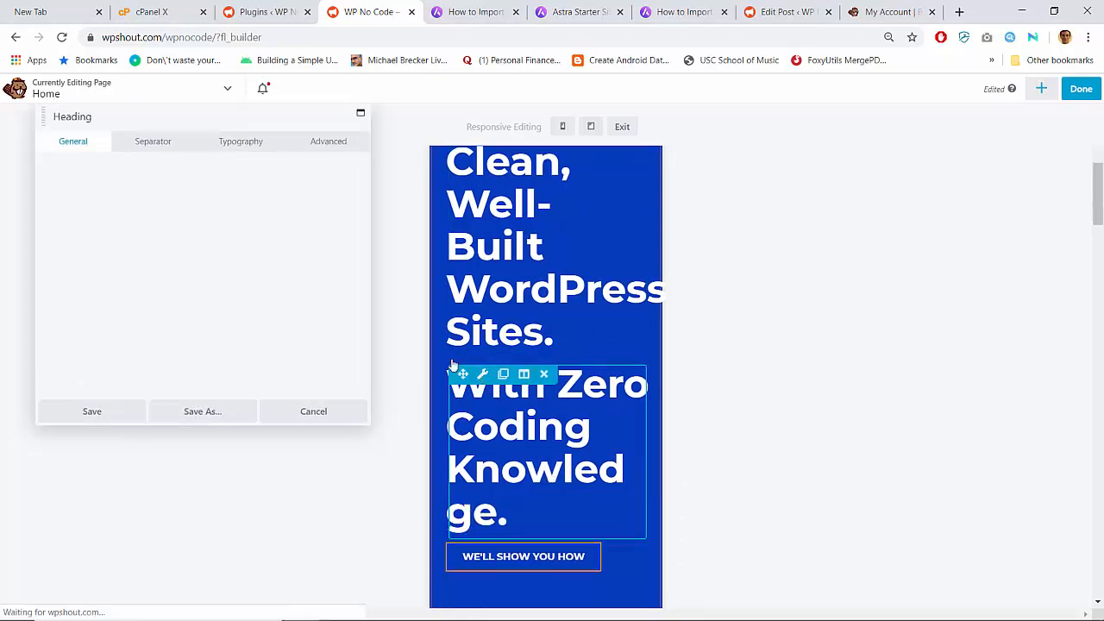
click(227, 145)
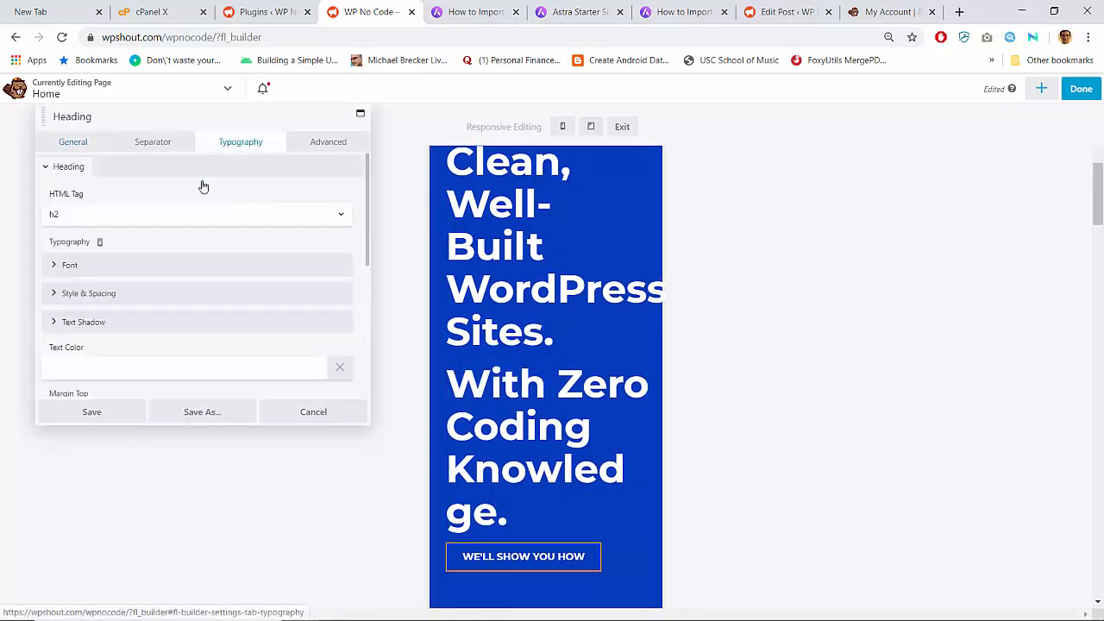
scroll(135, 306, down, 5)
scroll(134, 306, up, 5)
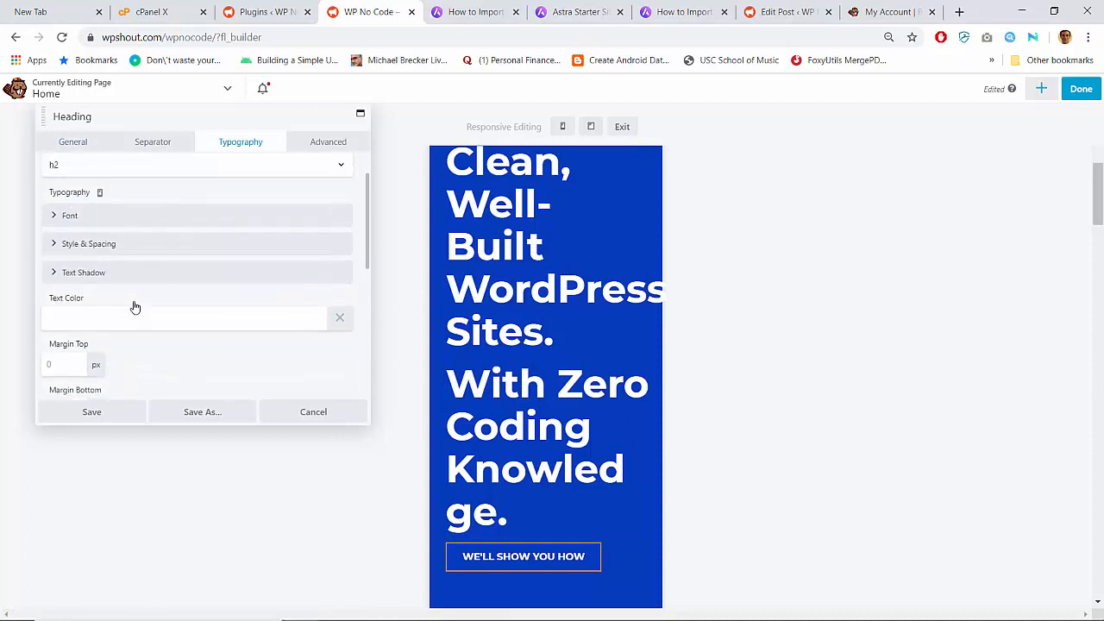
click(86, 265)
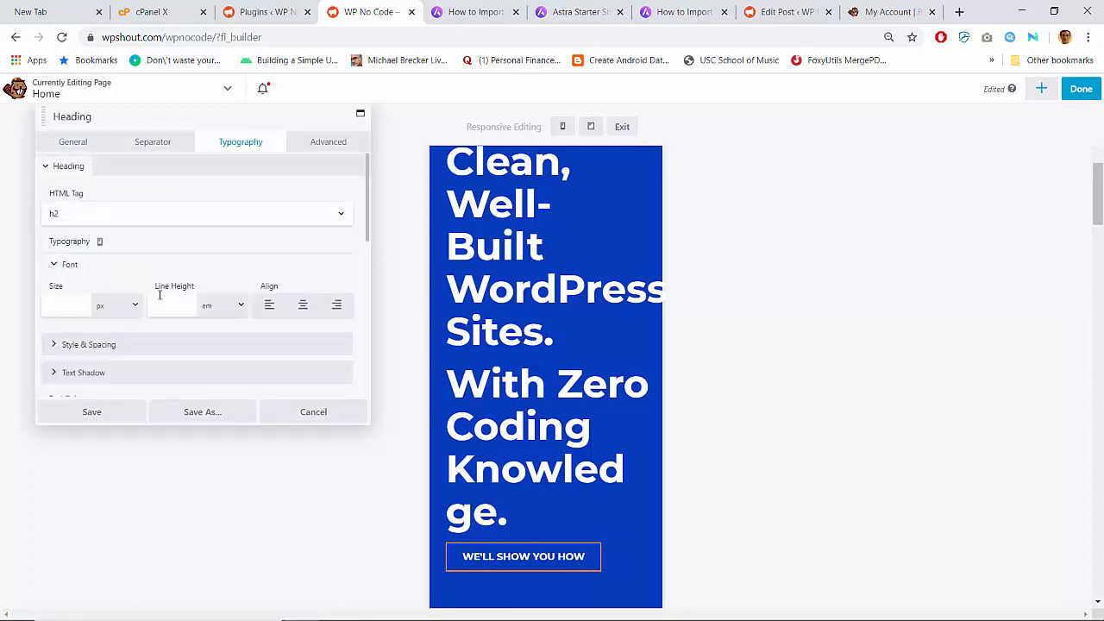
text(30)
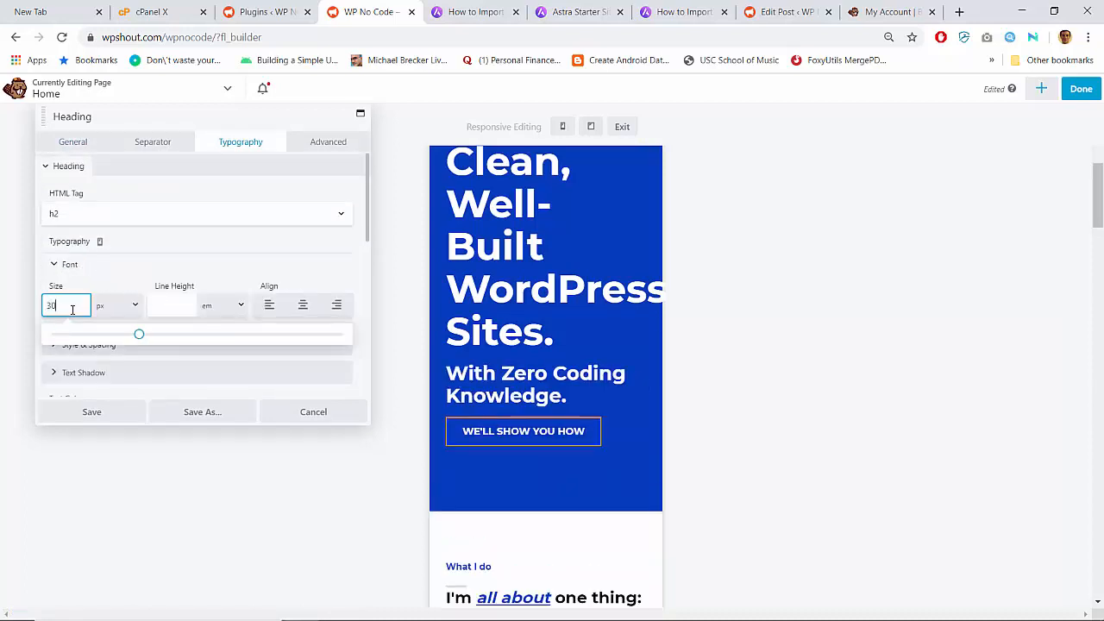
key(BackSpace)
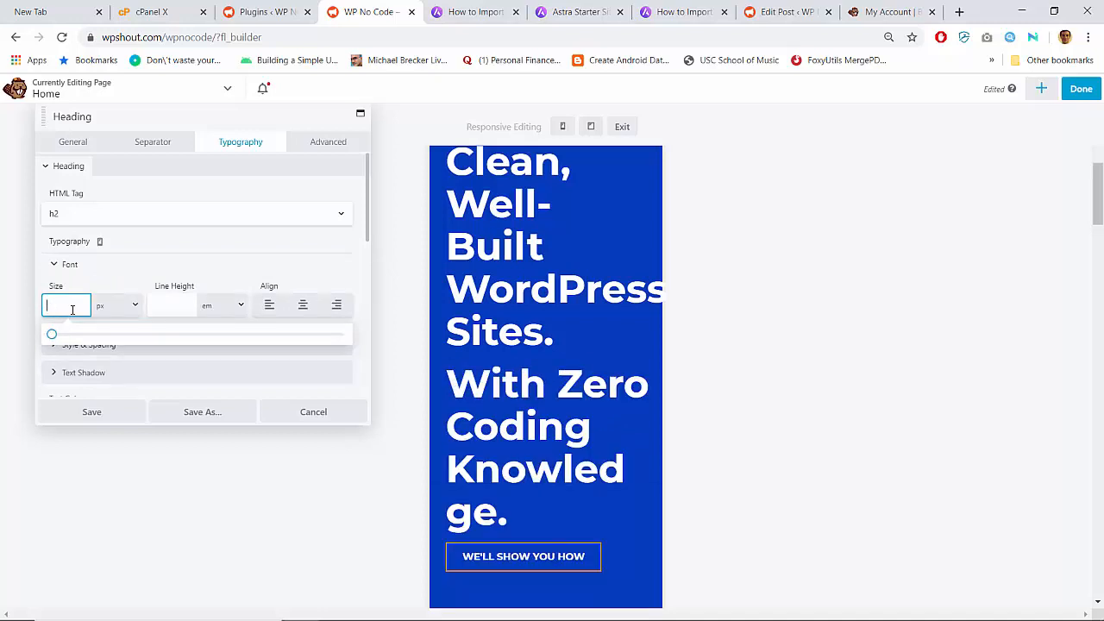
text(6)
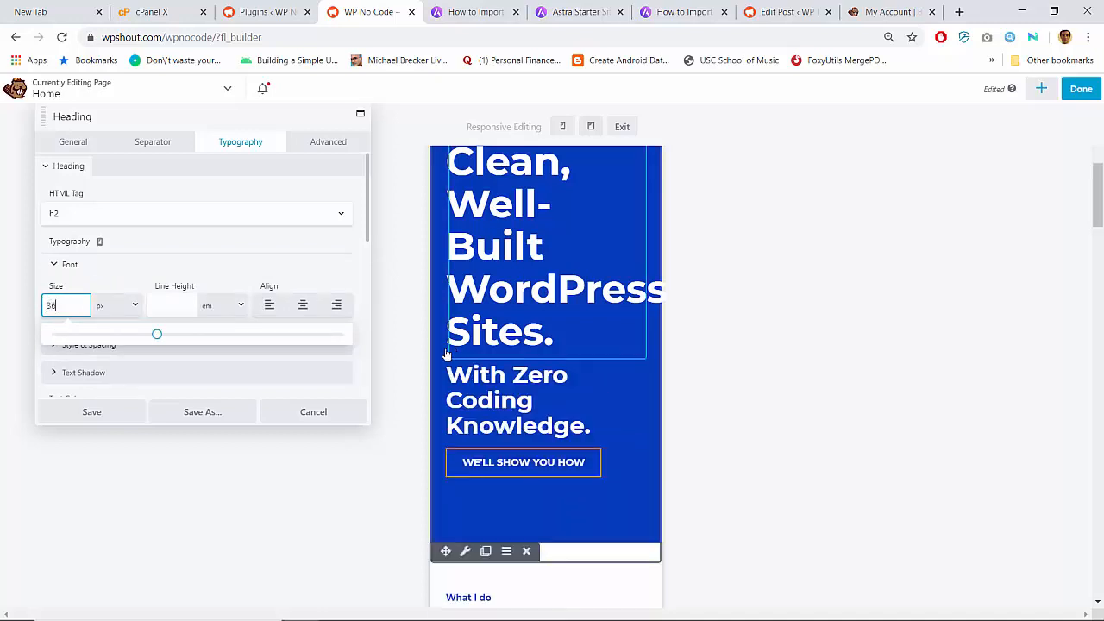
click(101, 243)
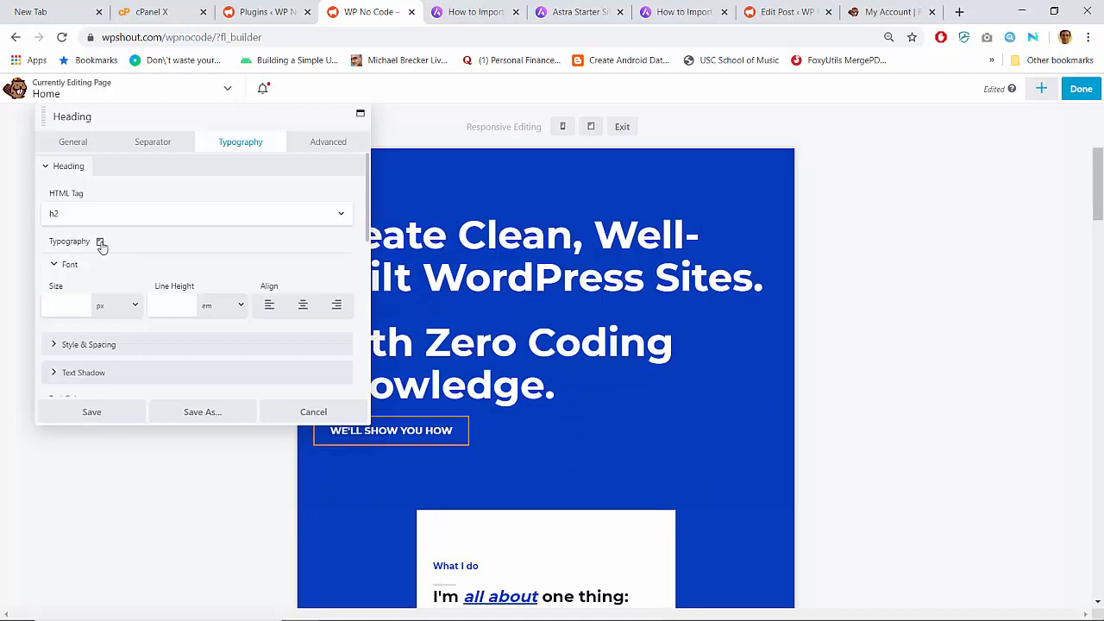
click(101, 243)
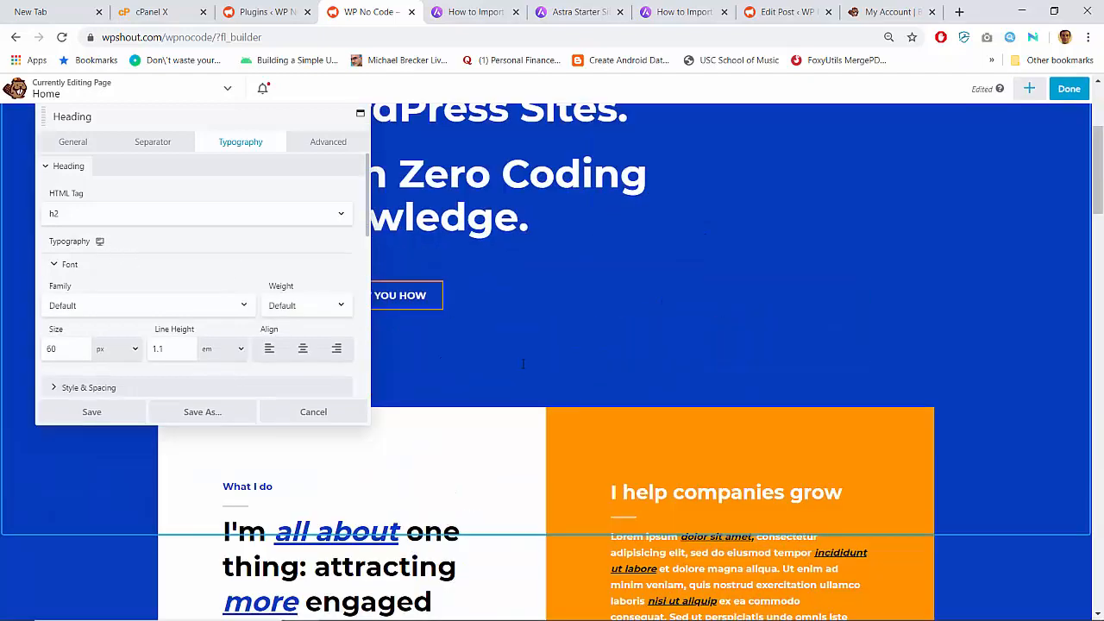
click(101, 243)
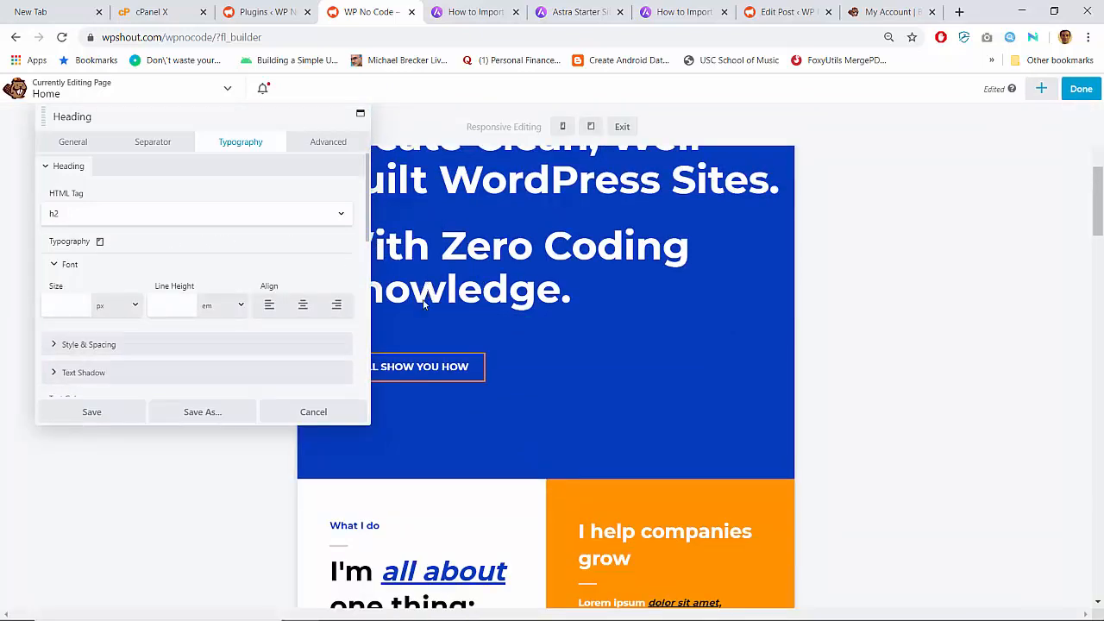
scroll(530, 280, up, 3)
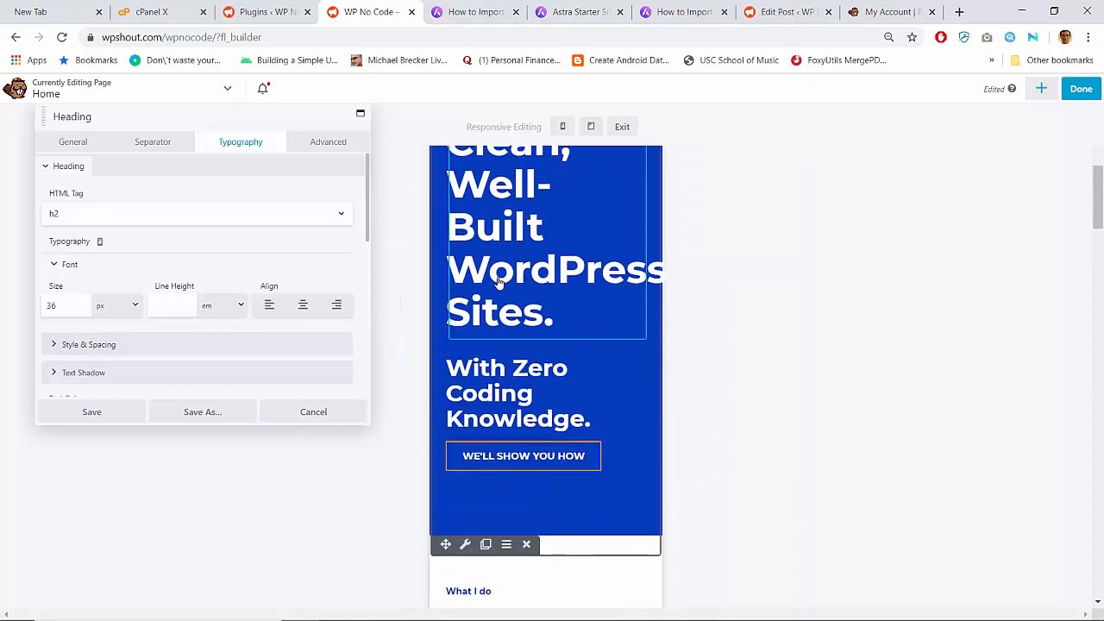
- Set the main hero heading's mobile font size to 36 px and save
click(498, 281)
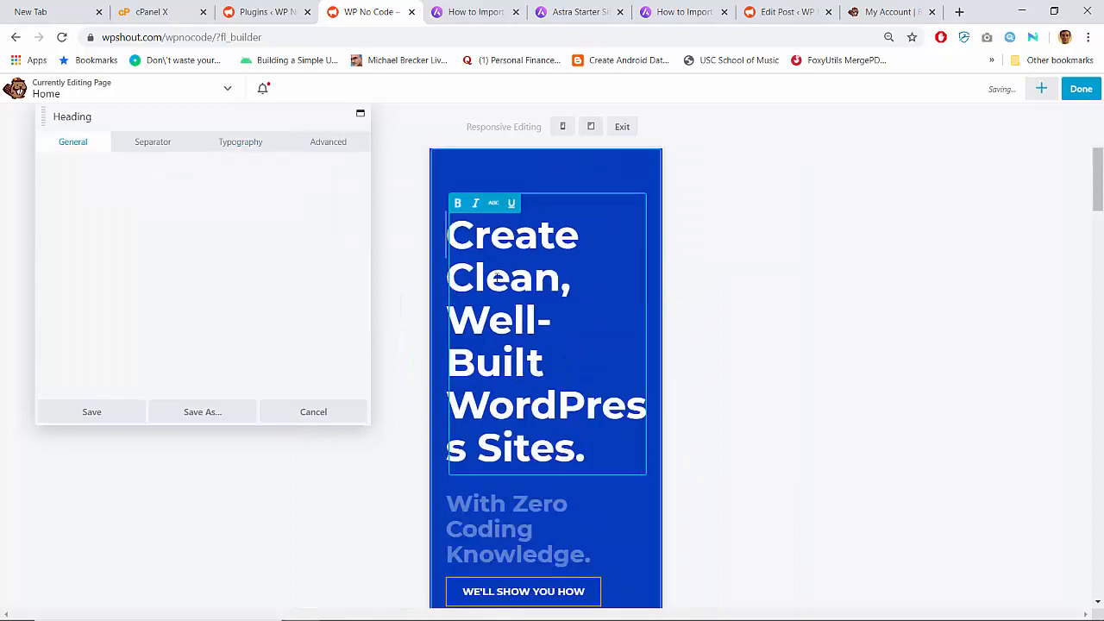
click(234, 142)
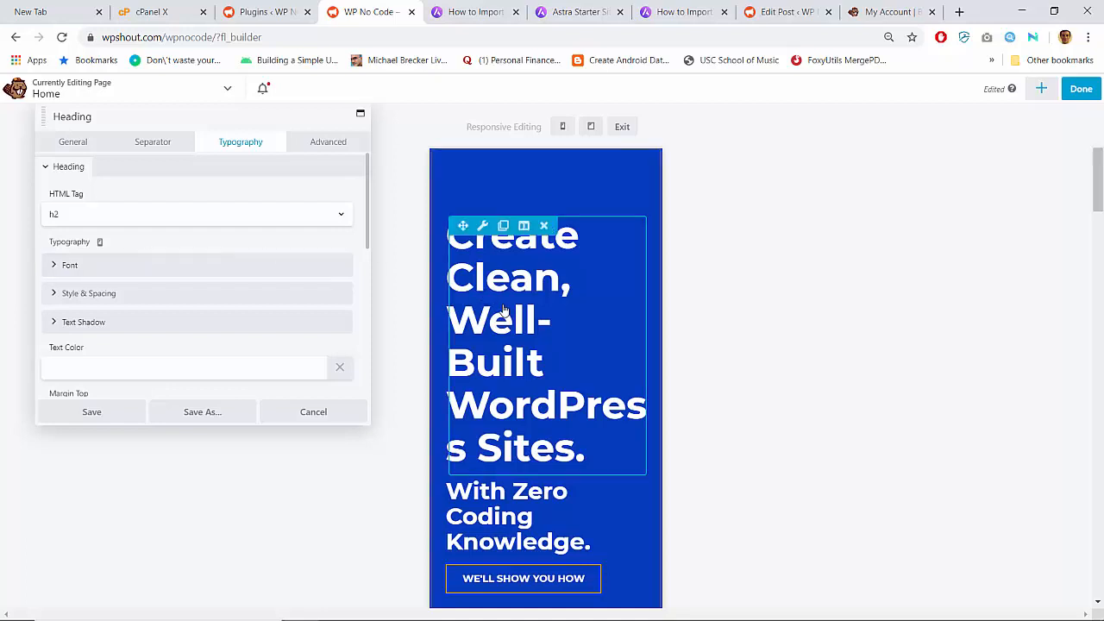
click(143, 267)
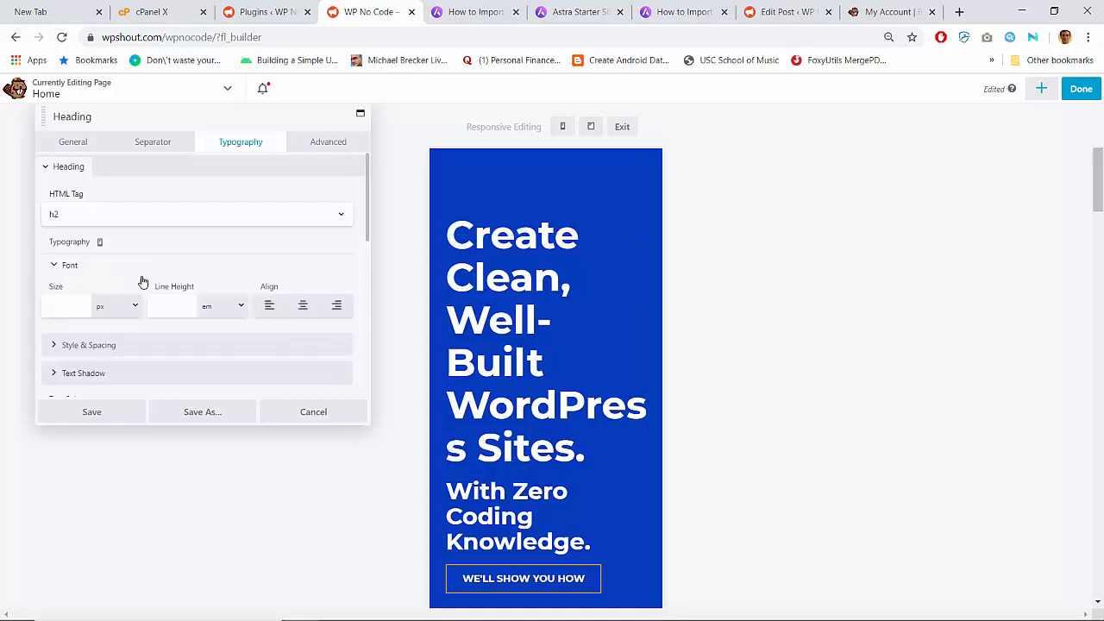
click(81, 299)
text(36)
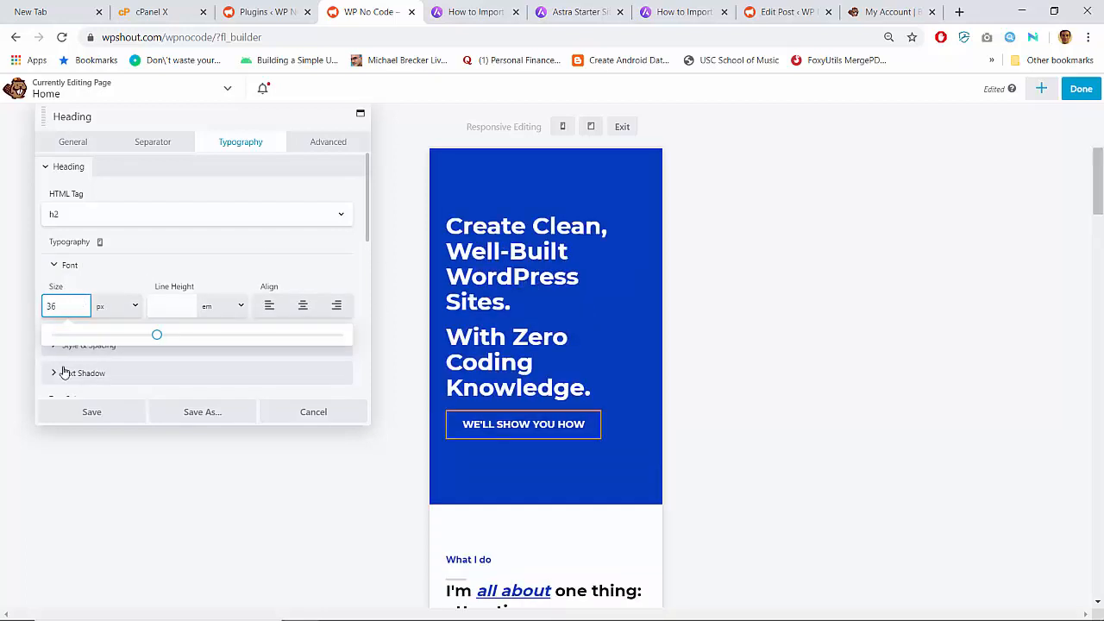
click(75, 408)
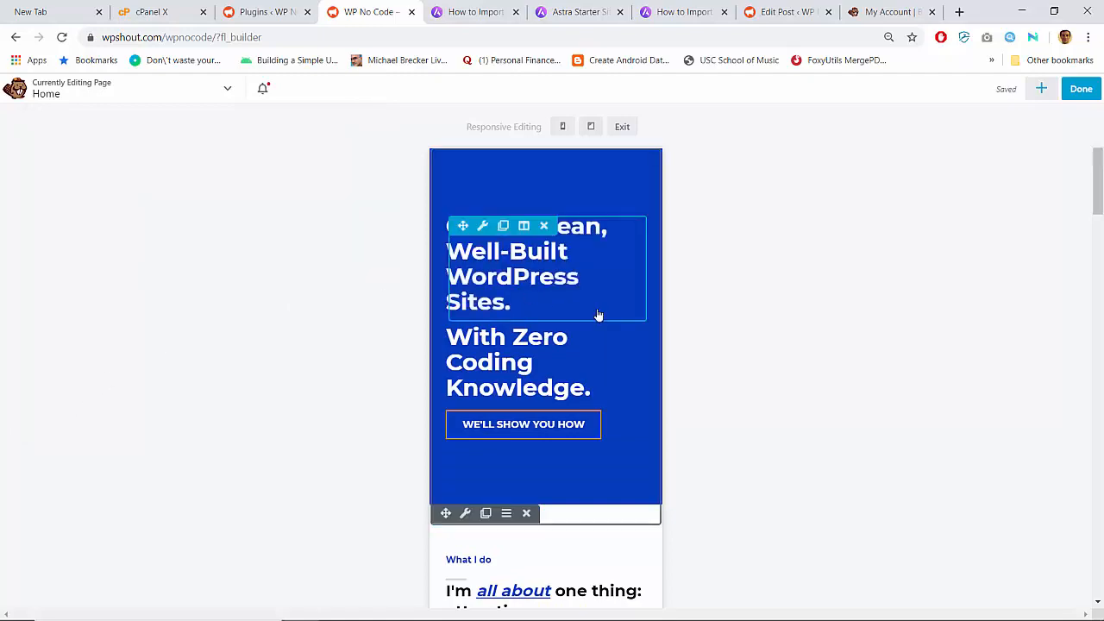
- Review the testimonial heading and row spacing, editing the row's top padding and margin
scroll(598, 316, down, 15)
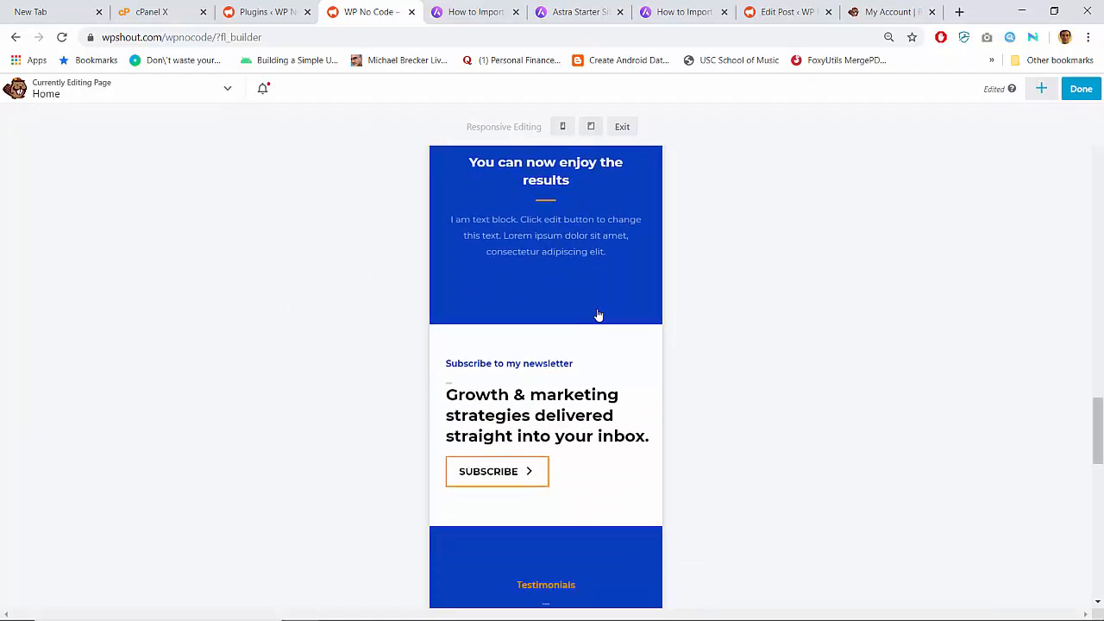
scroll(598, 315, down, 5)
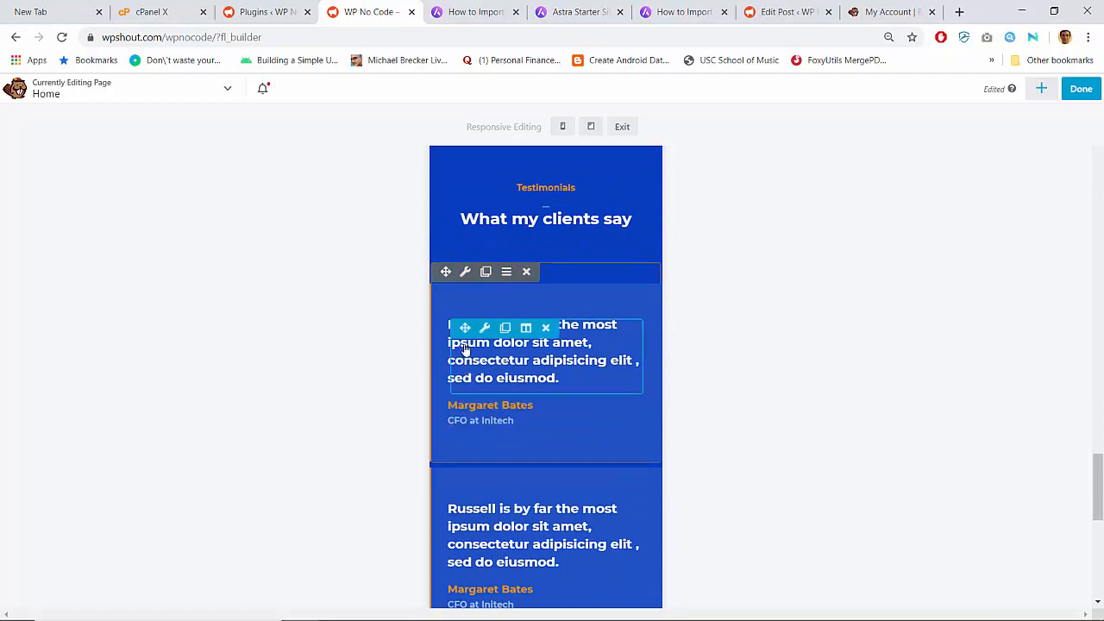
scroll(541, 441, down, 7)
scroll(540, 441, up, 5)
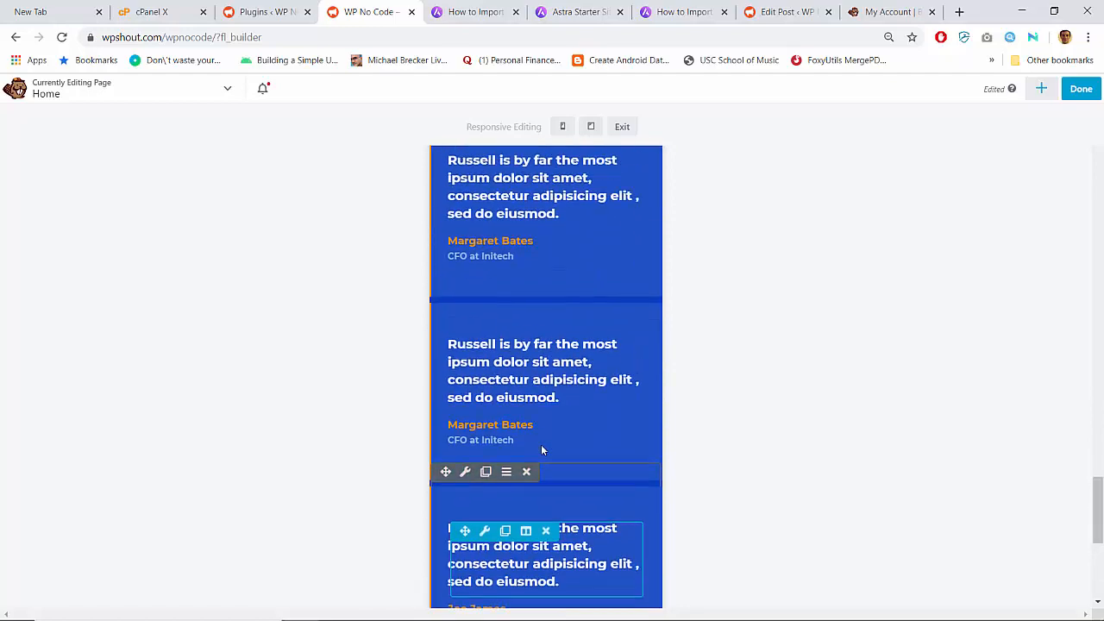
click(495, 377)
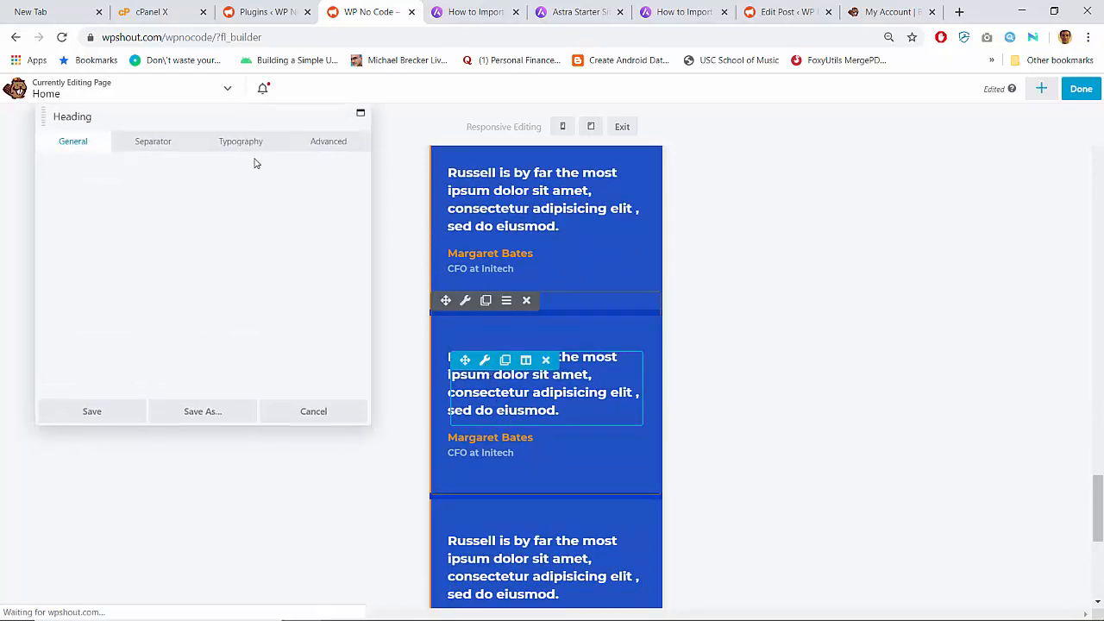
click(317, 141)
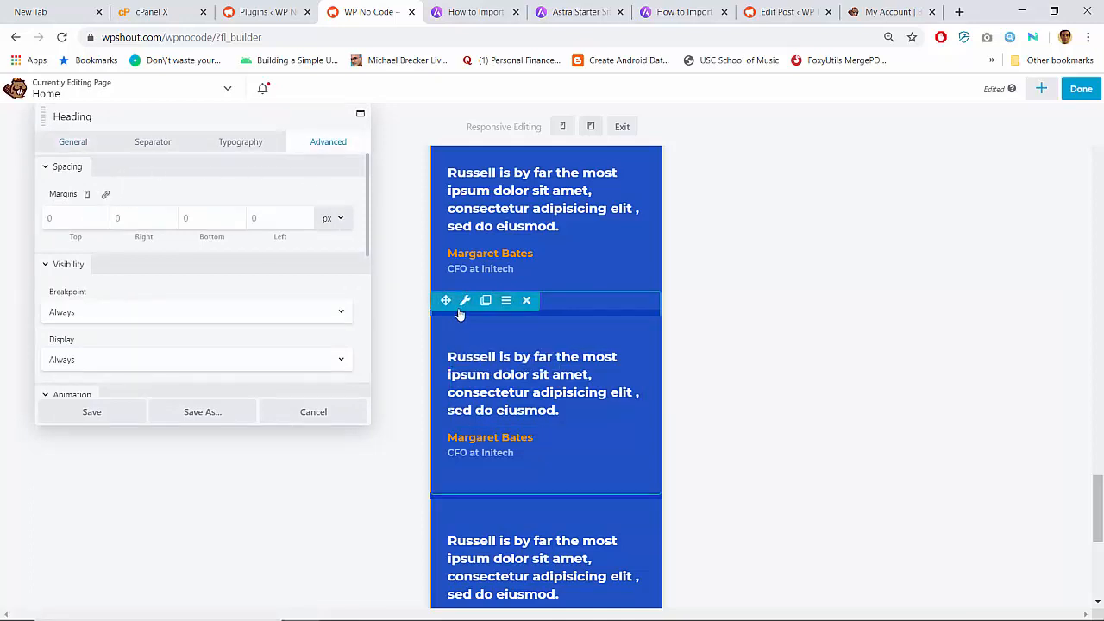
click(464, 302)
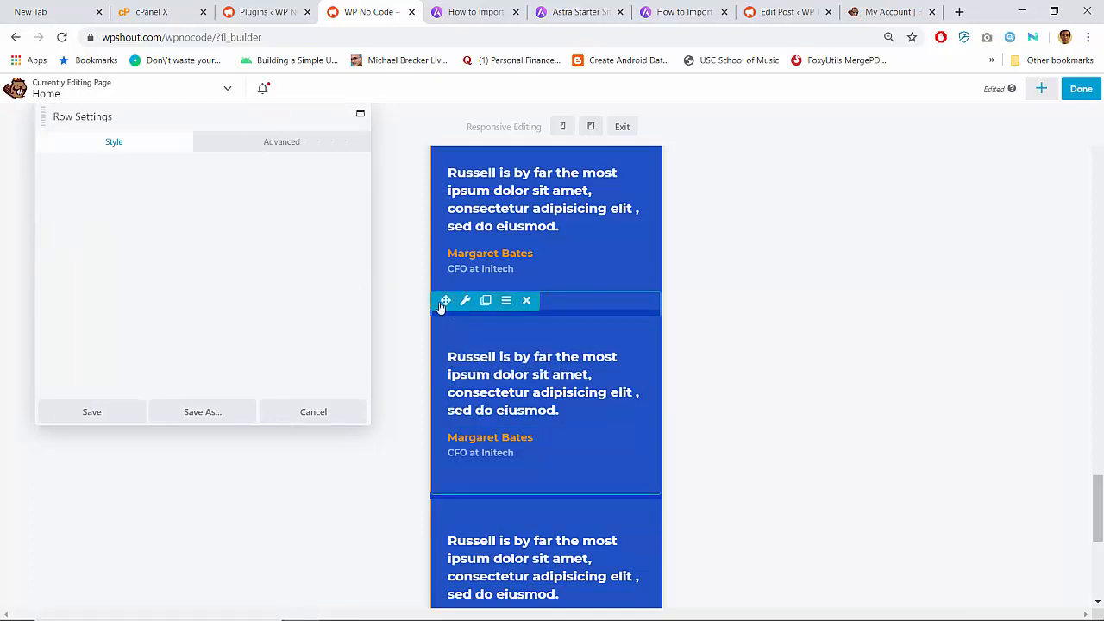
click(266, 142)
click(53, 280)
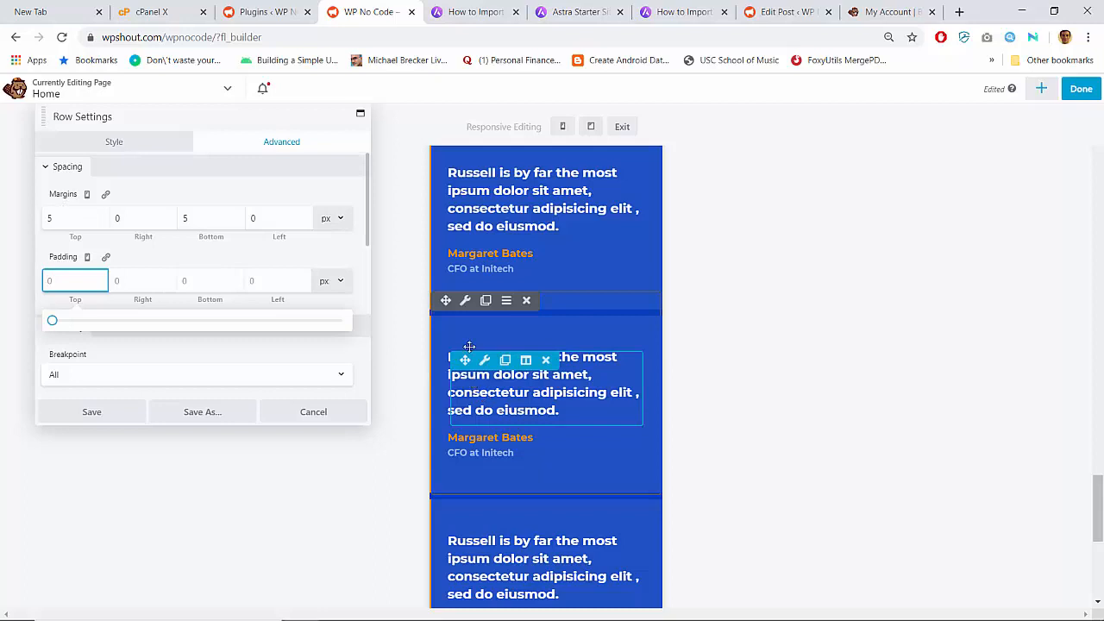
click(463, 303)
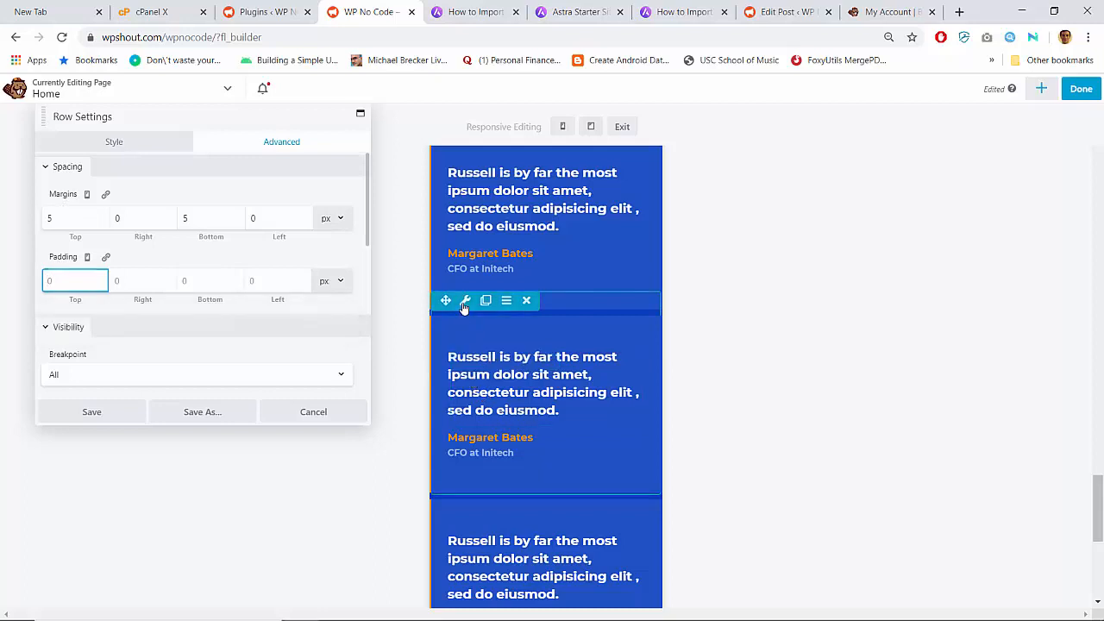
click(81, 218)
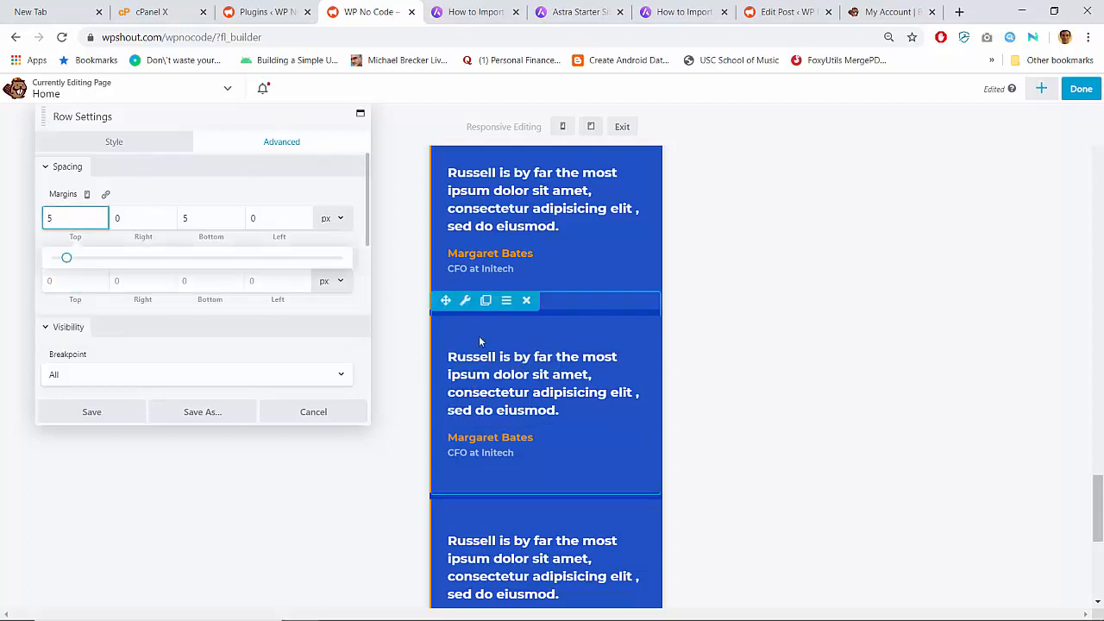
- Set the second testimonial heading's top, right, bottom and left margins to 0
click(482, 369)
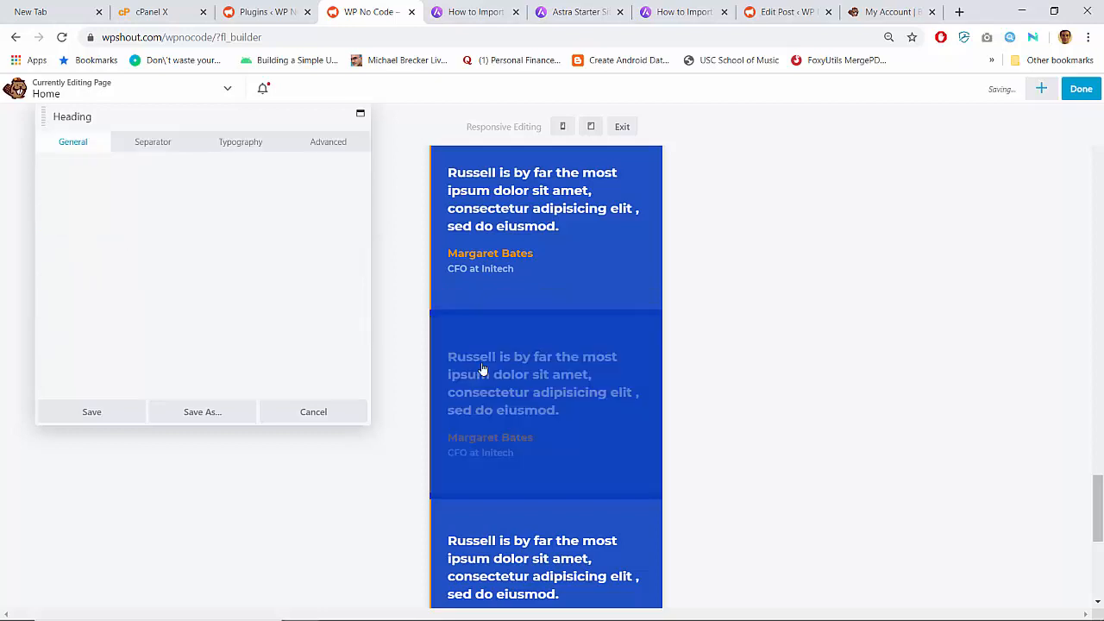
click(314, 142)
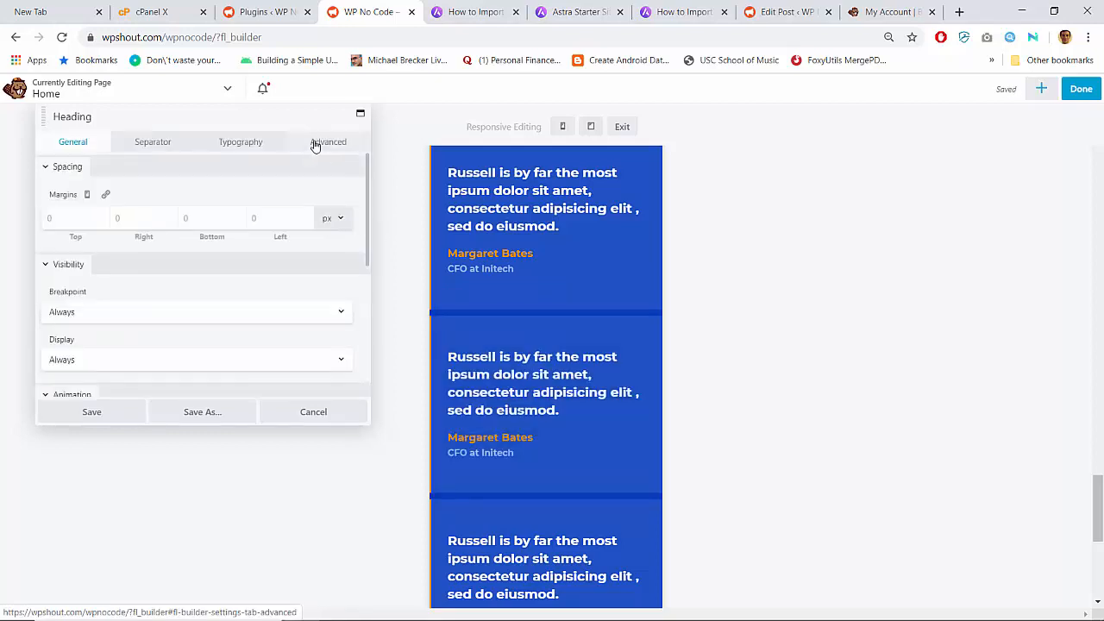
click(59, 216)
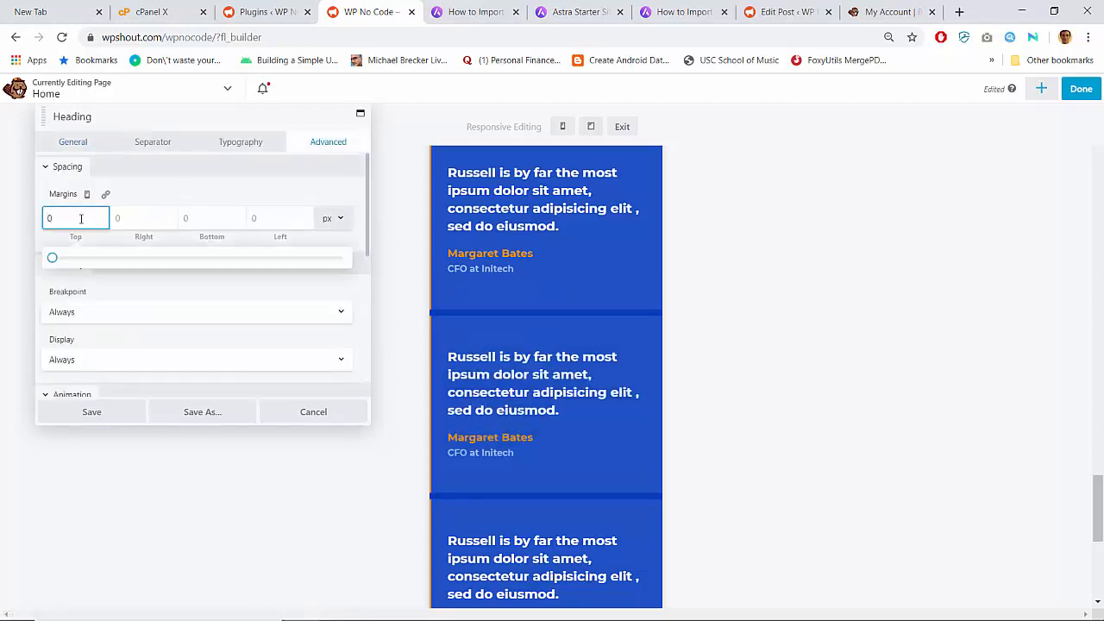
key(Tab)
text(0)
key(Tab)
text(0)
key(Tab)
text(0)
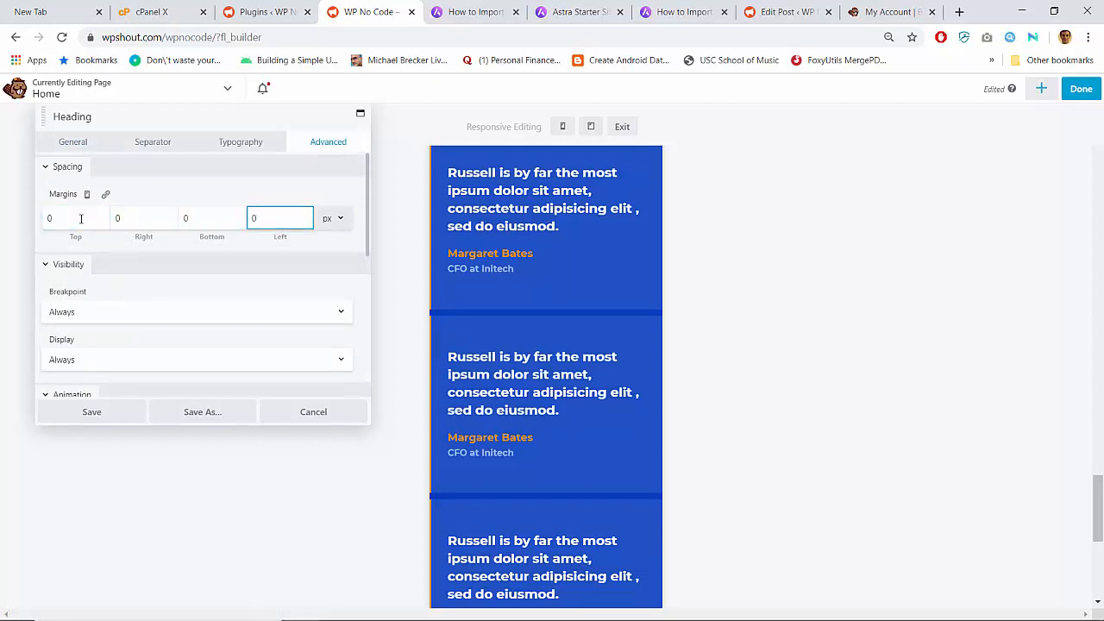
click(80, 218)
key(Tab)
key(Tab)
key(Tab)
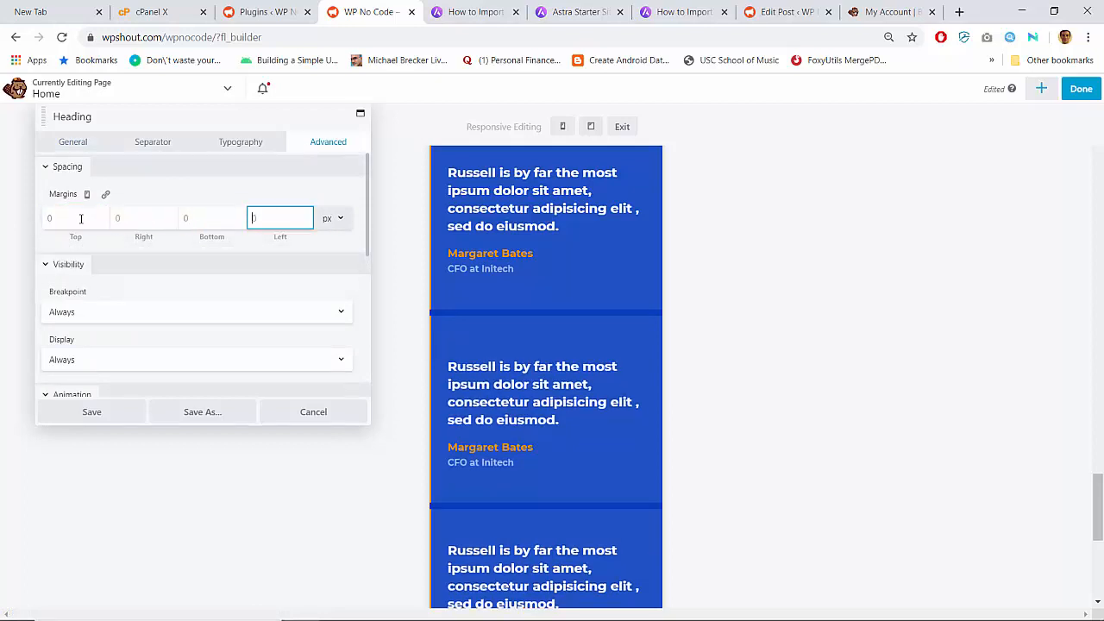
mouse_move(488, 366)
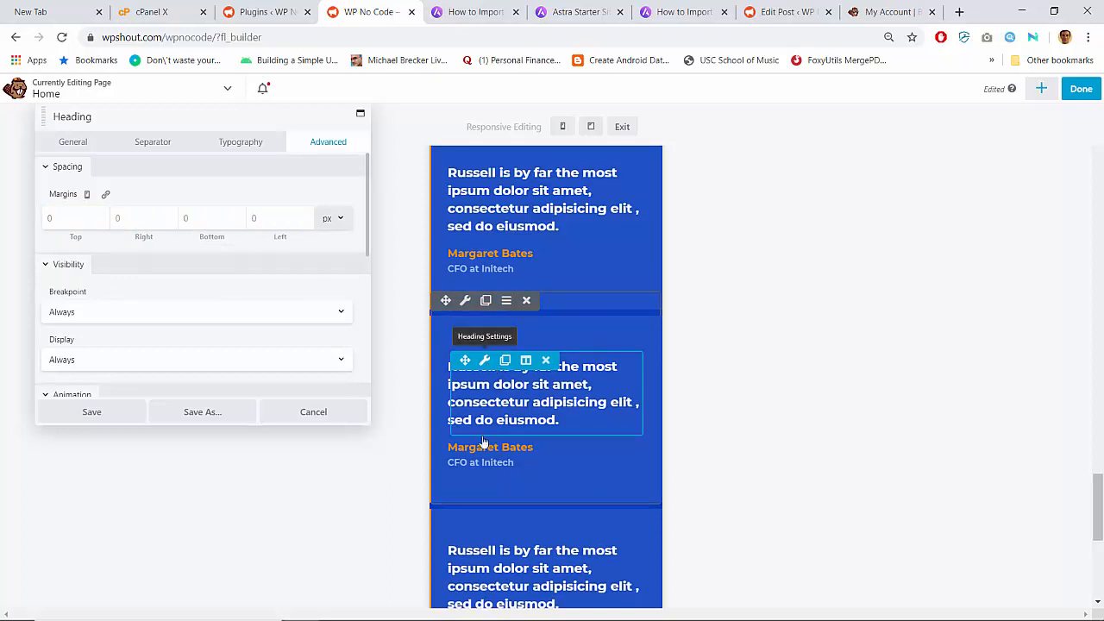
scroll(502, 291, up, 3)
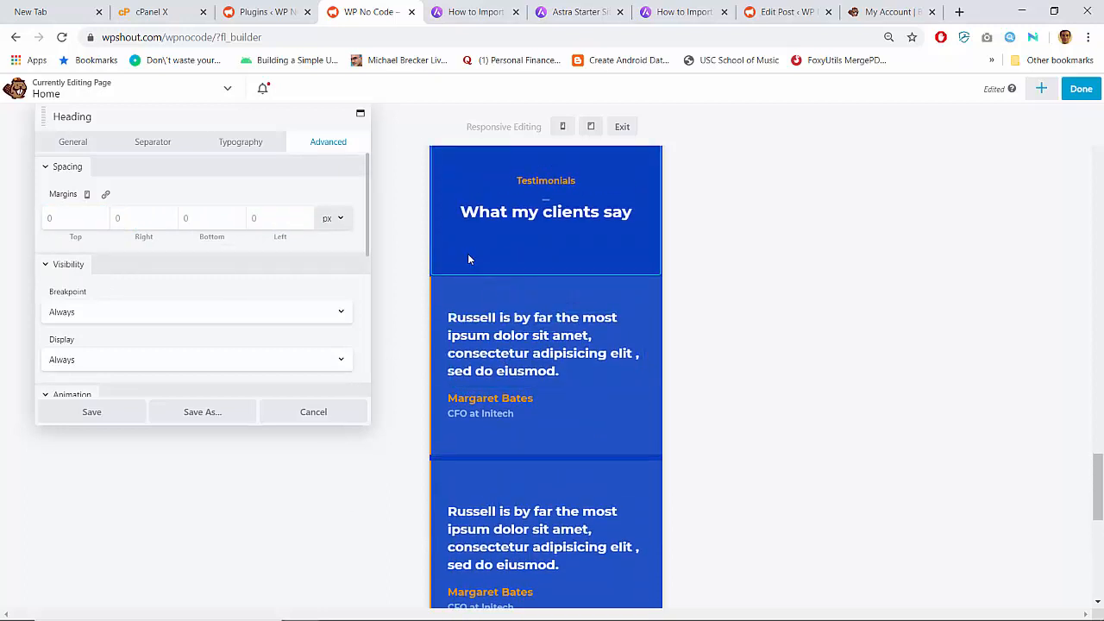
- Keep the testimonial row's fixed content width at 1200 px and open the first testimonial heading's settings
click(465, 267)
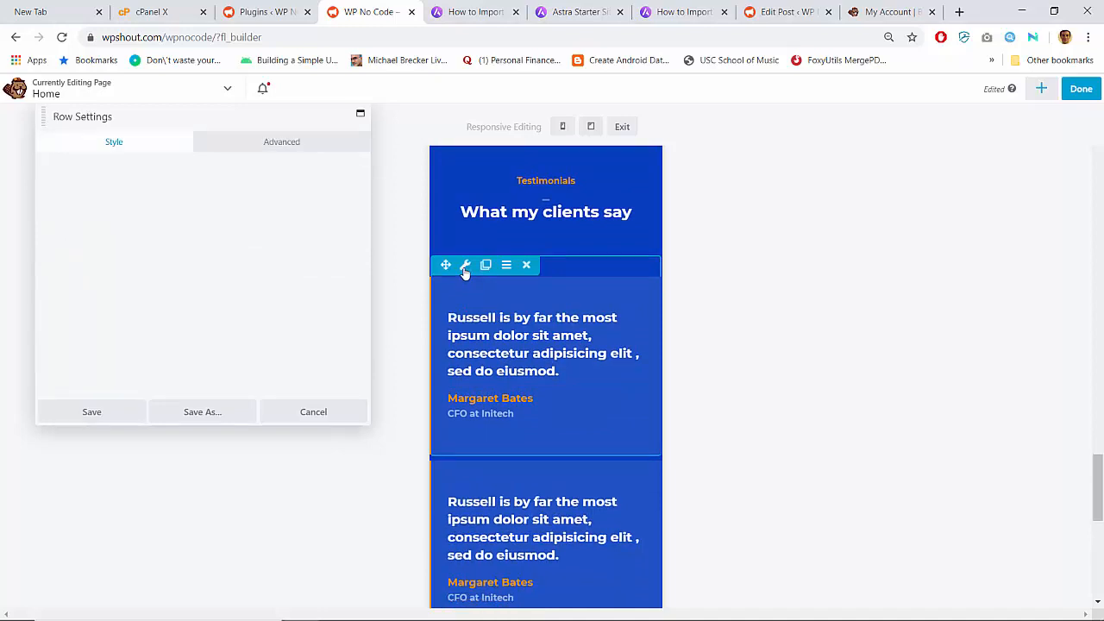
click(293, 142)
click(144, 140)
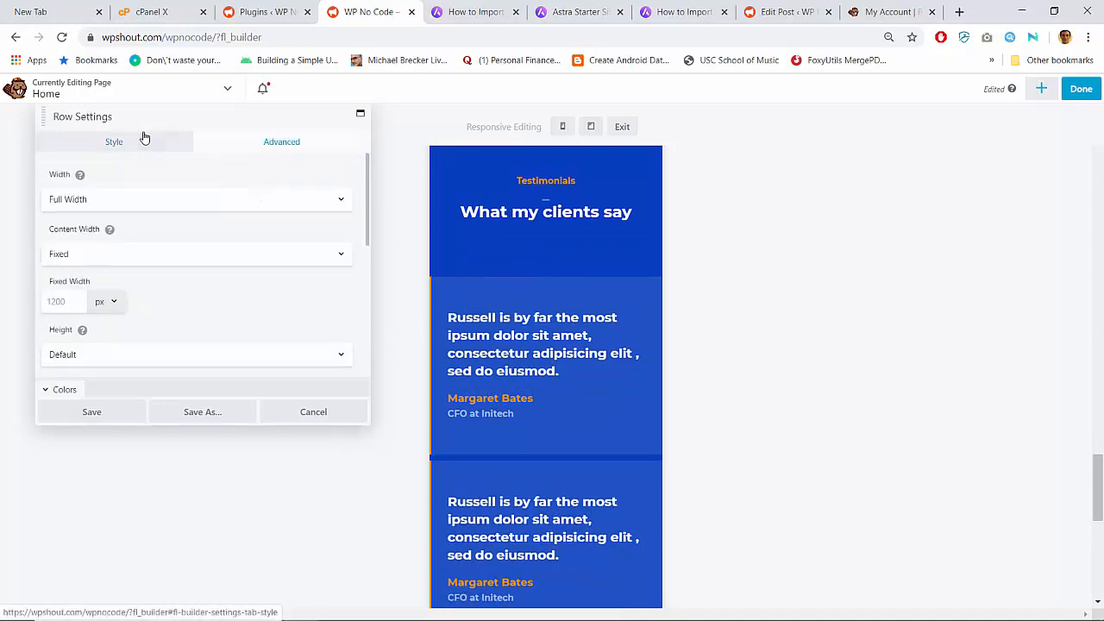
click(69, 300)
text(100)
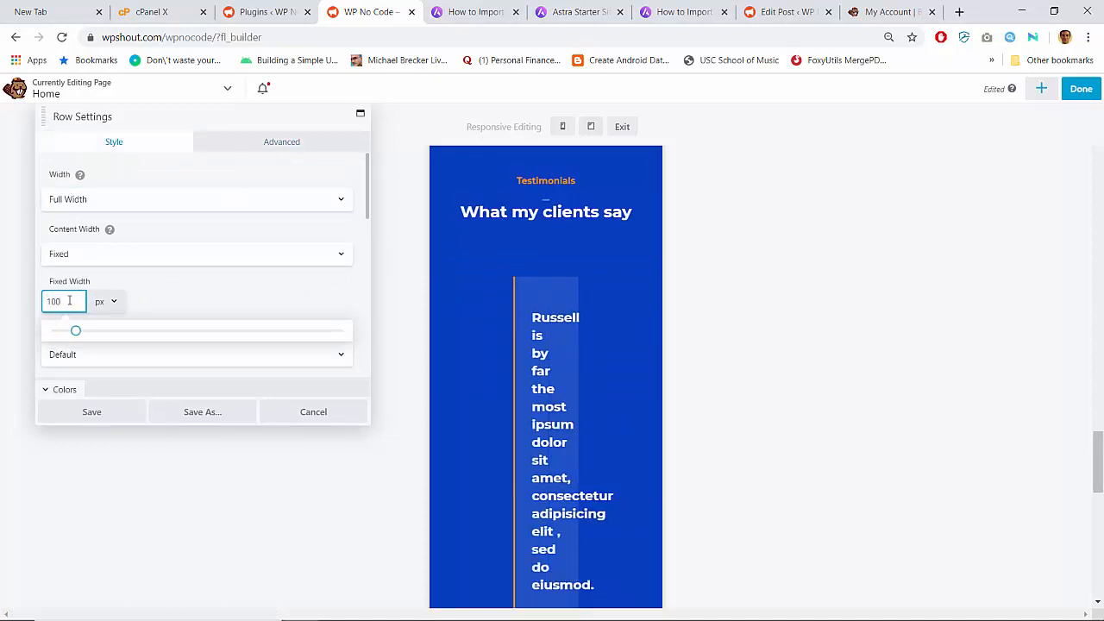
text(0)
key(BackSpace)
key(BackSpace)
key(BackSpace)
text(200)
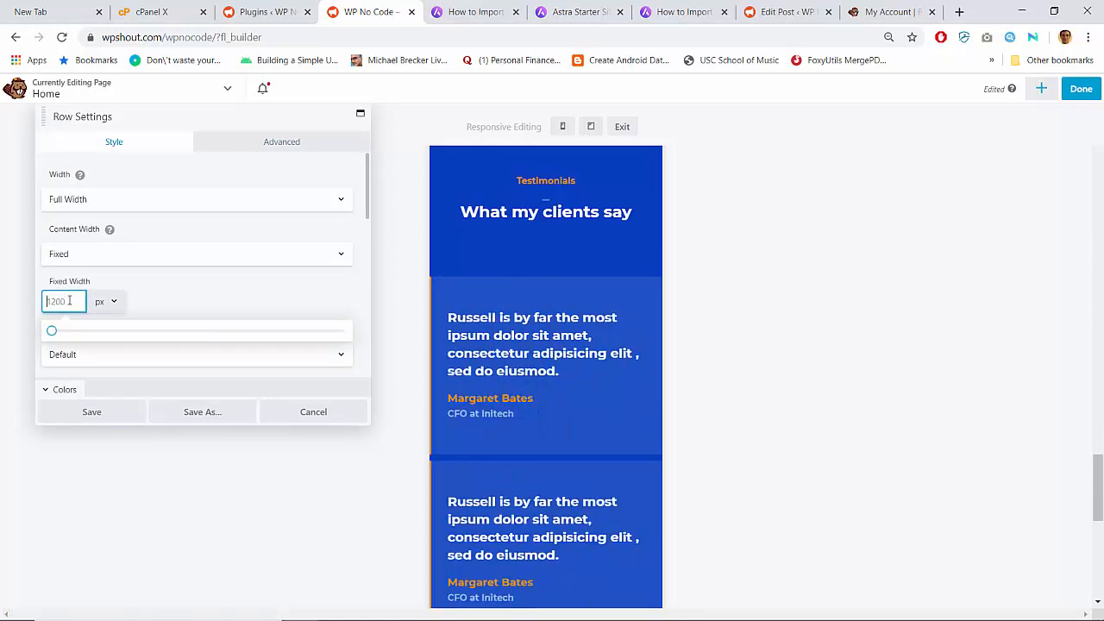
scroll(209, 319, down, 3)
scroll(215, 302, up, 3)
click(275, 138)
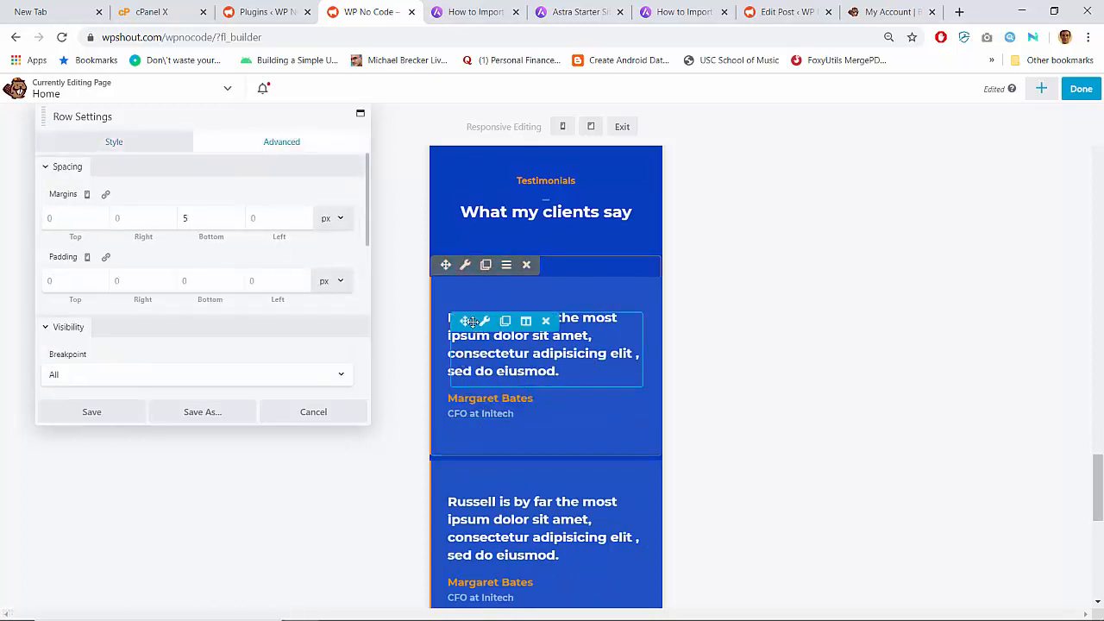
click(483, 322)
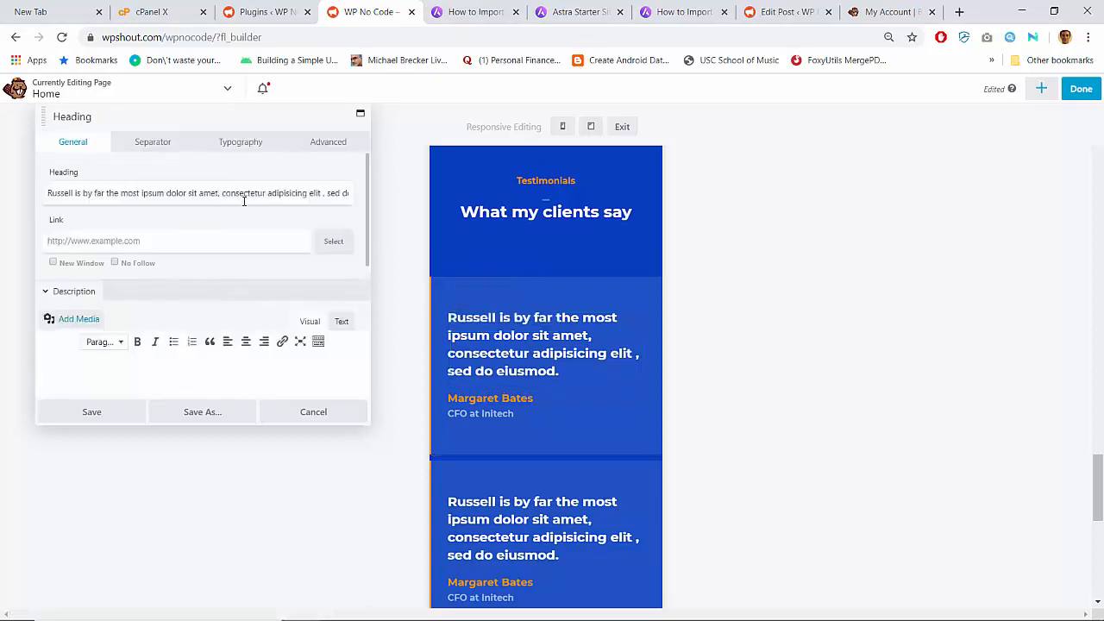
- Delete the space before the comma so the quote ends 'adipisicing elit, sed do eiusmod.'
click(244, 197)
text(asdfasdf)
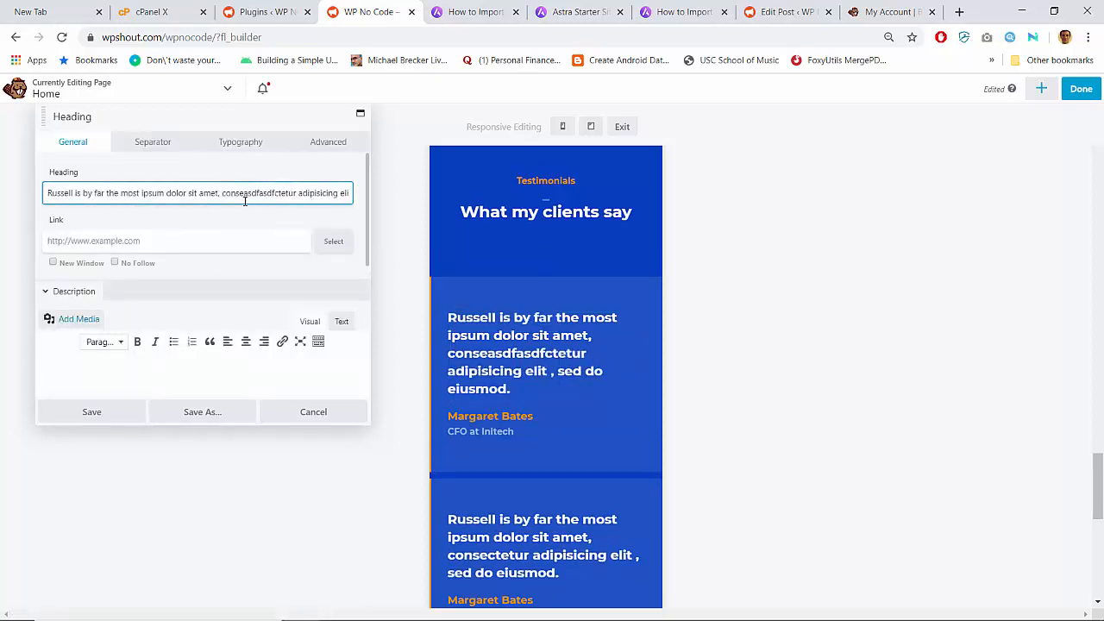
key(BackSpace)
key(BackSpace)
key(BackSpace)
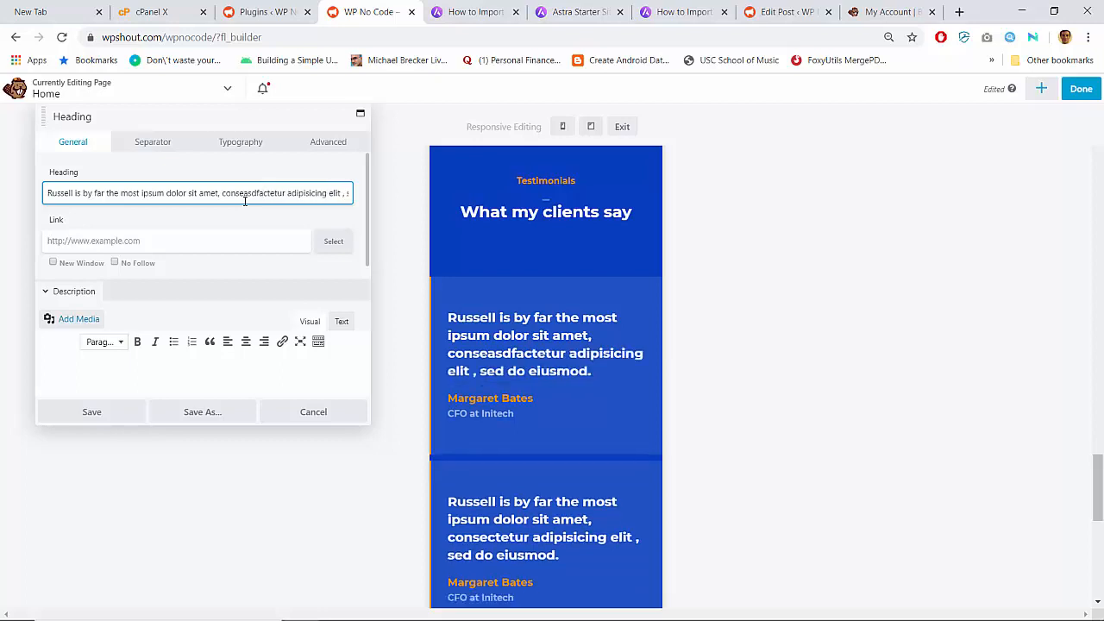
text(sd)
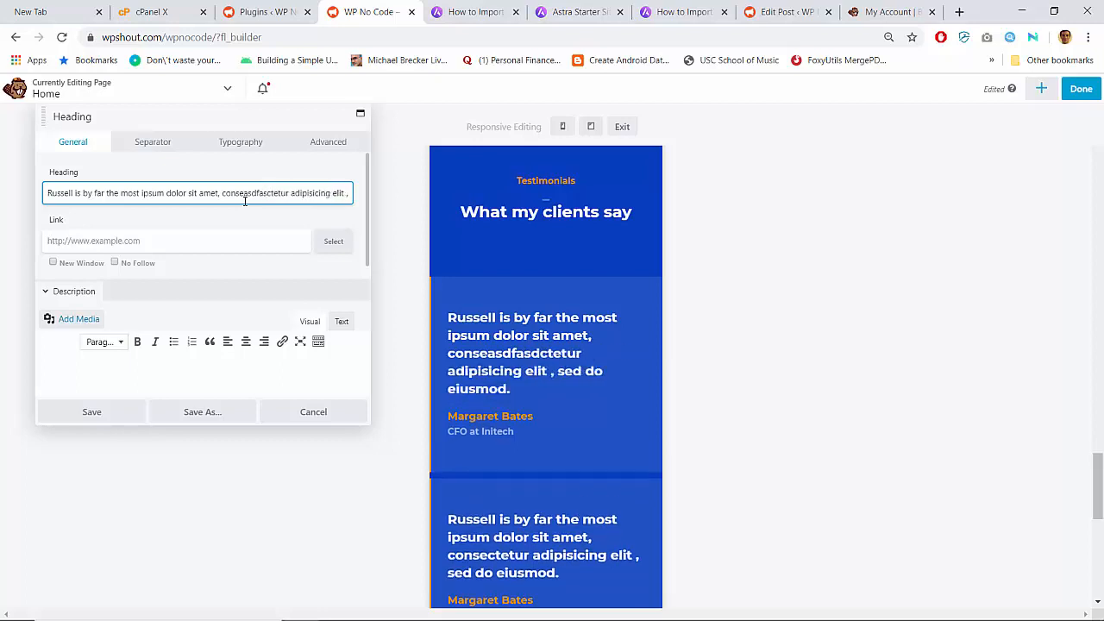
key(BackSpace)
key(BackSpace)
key(BackSpace)
key(BackSpace)
key(BackSpace)
key(BackSpace)
key(BackSpace)
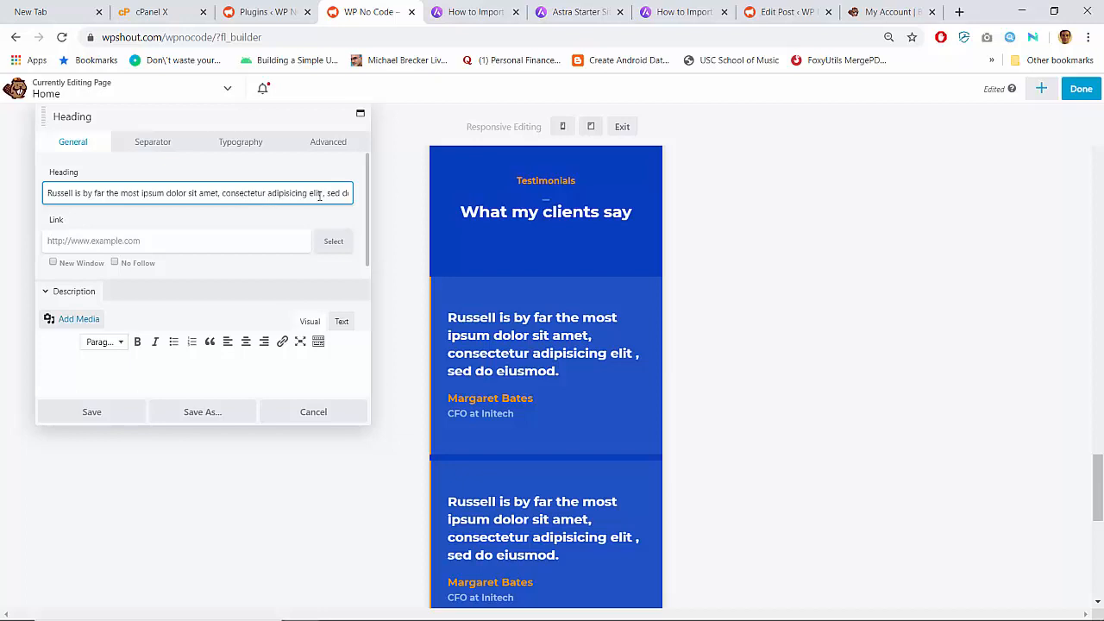
key(BackSpace)
text(ffff)
key(BackSpace)
key(BackSpace)
text(.)
key(BackSpace)
key(BackSpace)
key(BackSpace)
key(BackSpace)
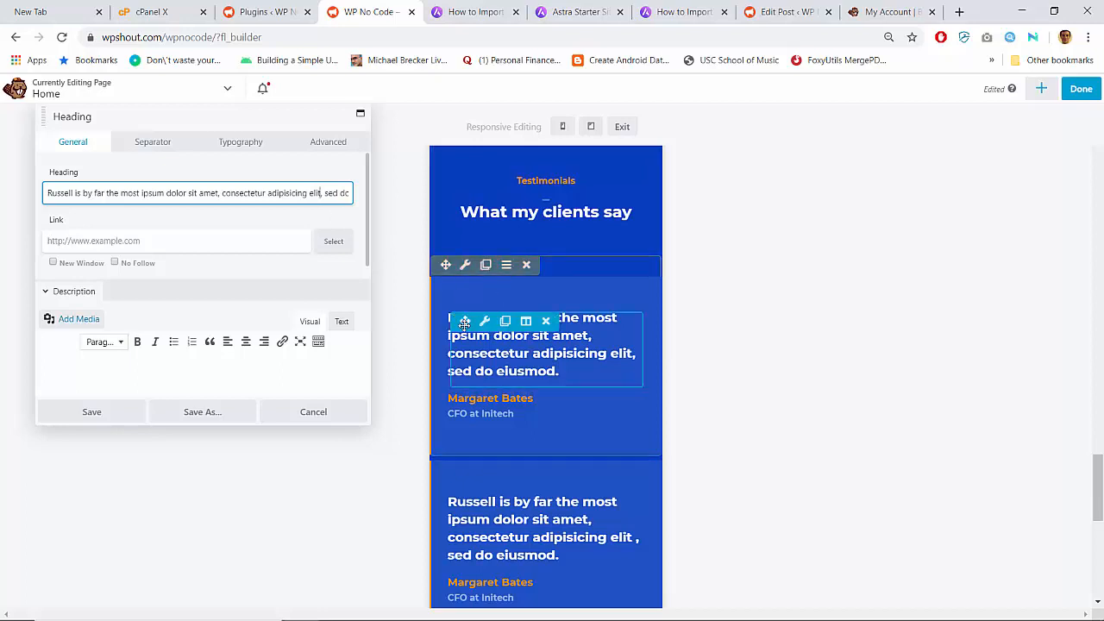
- Review the heading and testimonial row spacing settings and save the row
click(317, 143)
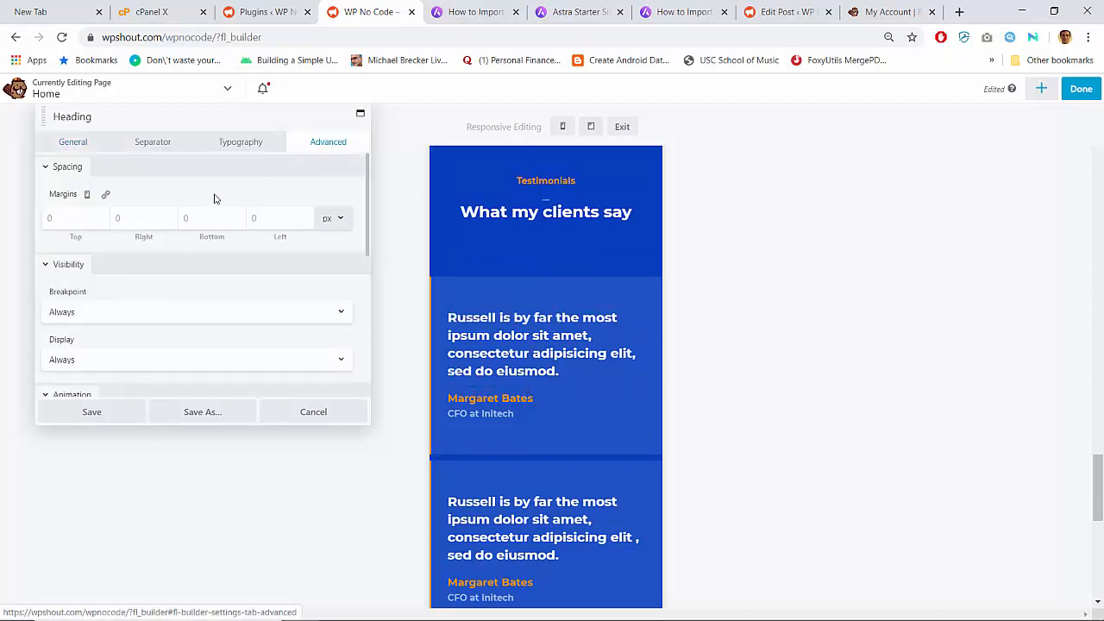
scroll(209, 245, down, 3)
scroll(209, 247, up, 3)
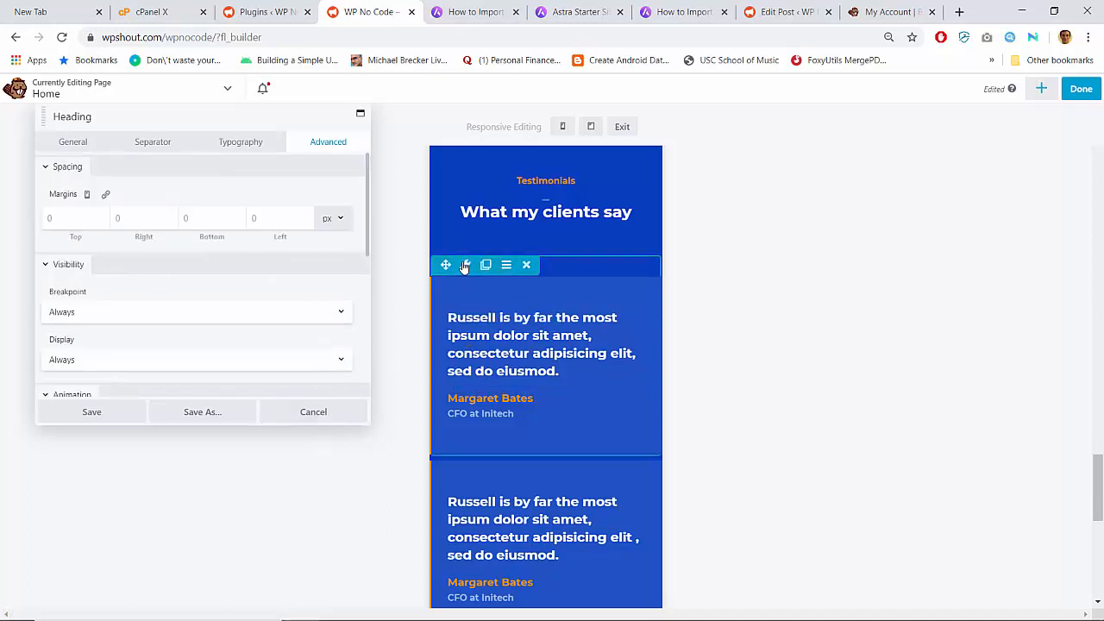
click(392, 240)
click(306, 144)
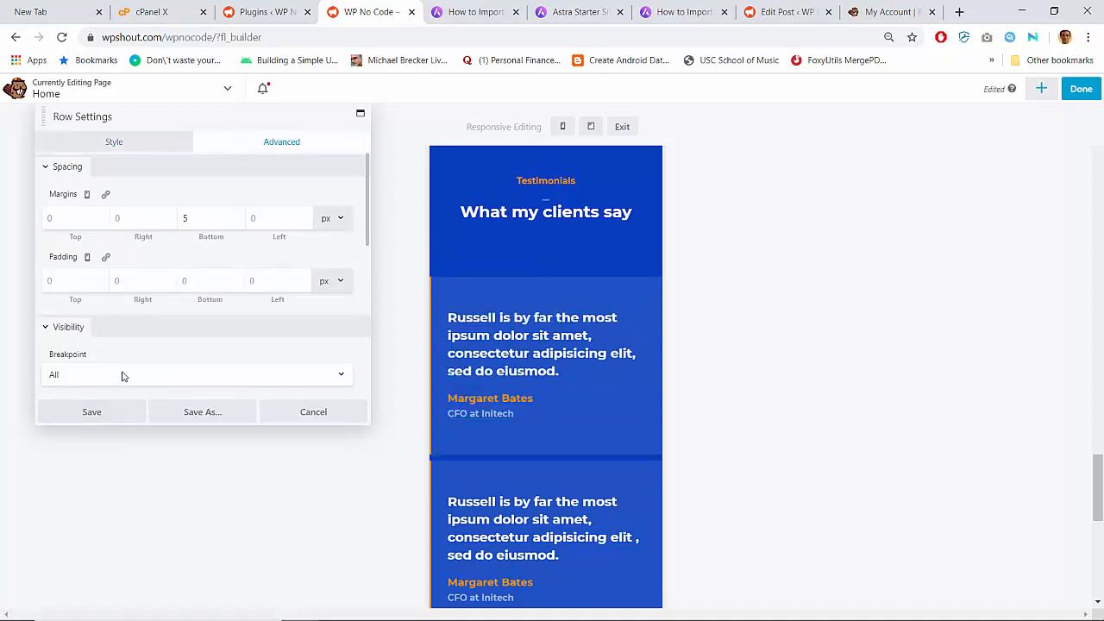
click(91, 411)
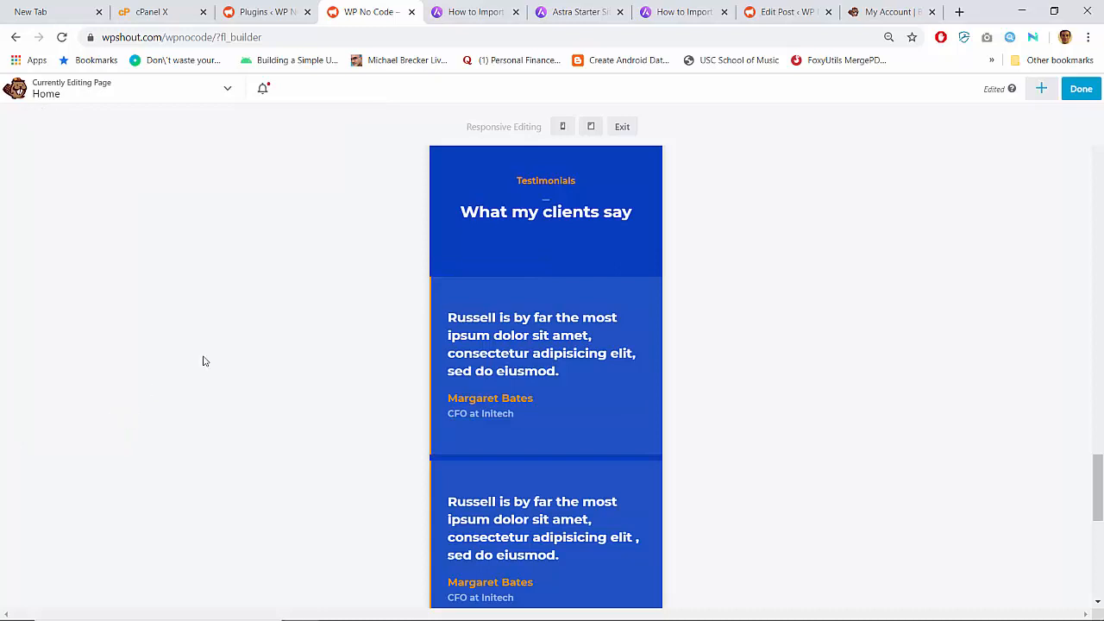
- Publish the page changes and view the live Growth Marketer homepage
click(1081, 89)
click(1029, 92)
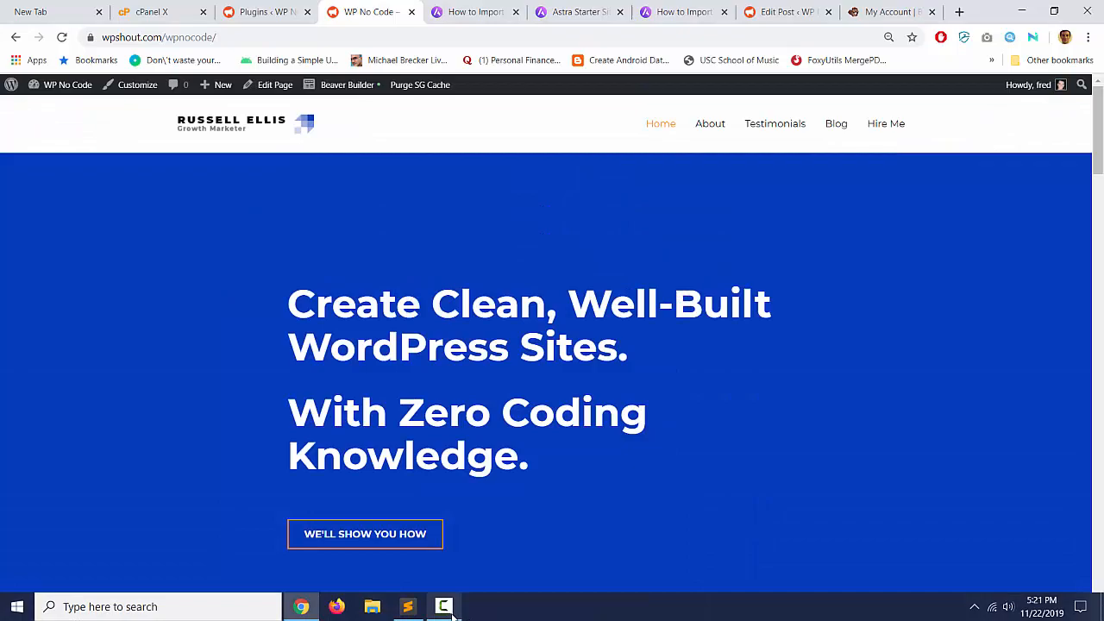
click(445, 611)
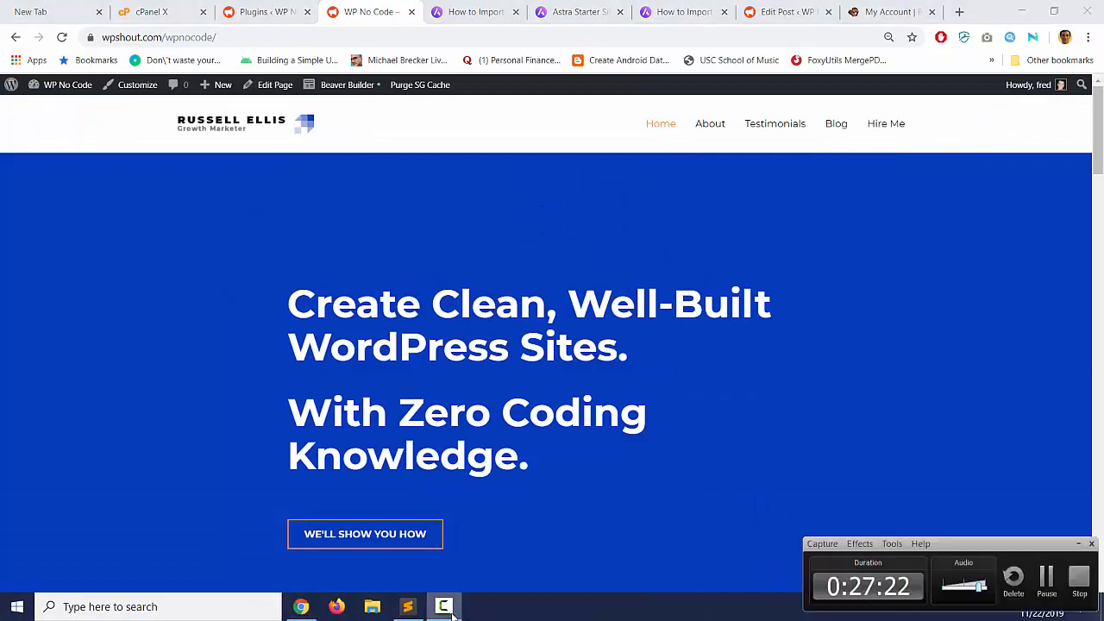